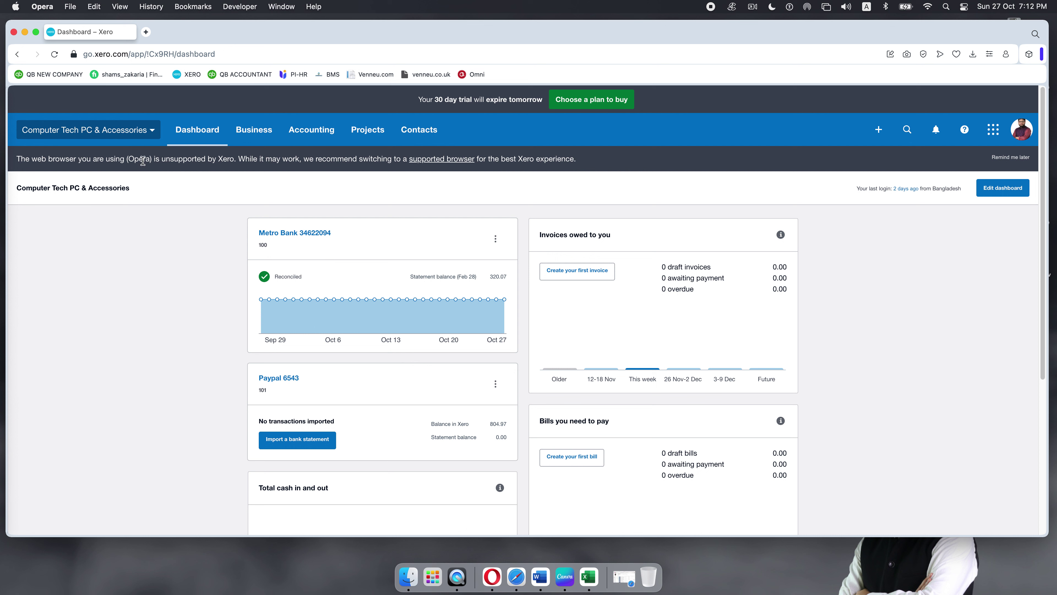
Step: Show the organisation menu for Computer Tech PC & Accessories
left_click(155, 134)
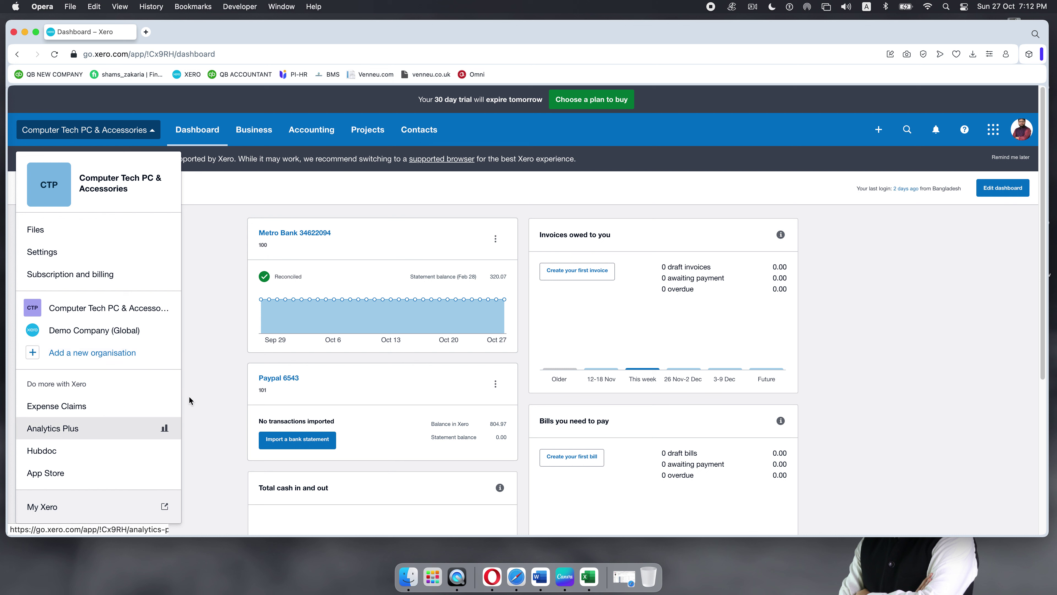
Step: Close the organisation menu, then lock the Mac and unlock it with the login password
left_click(204, 395)
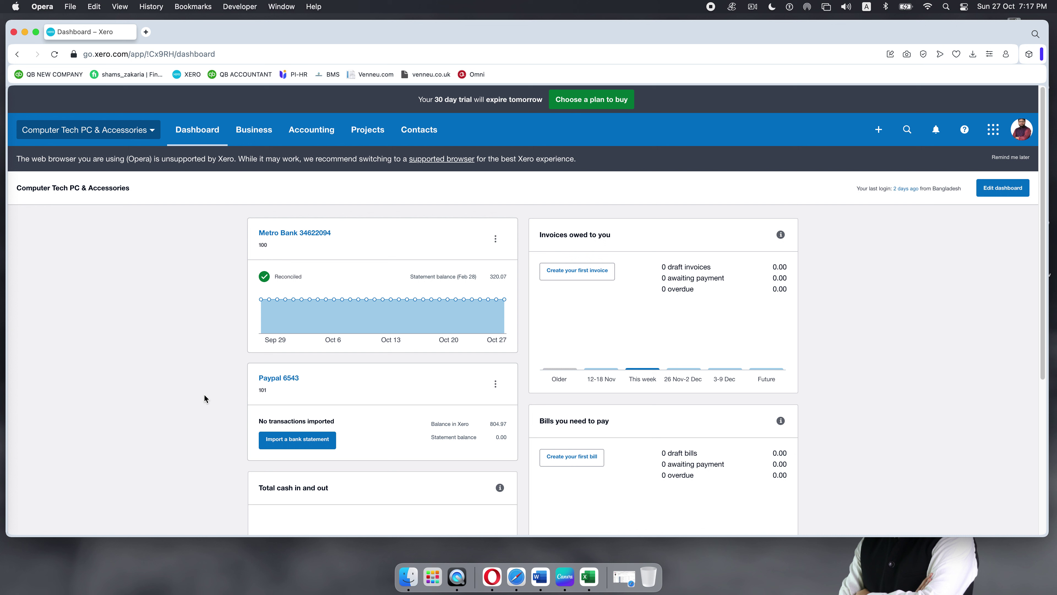
key("ctrl+super+q")
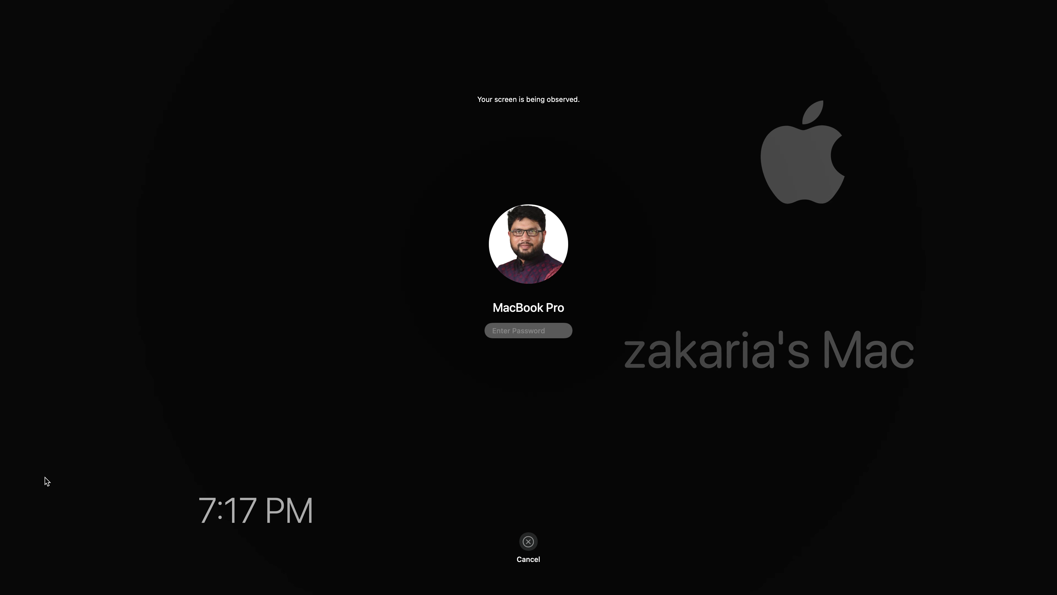
type("••••••••")
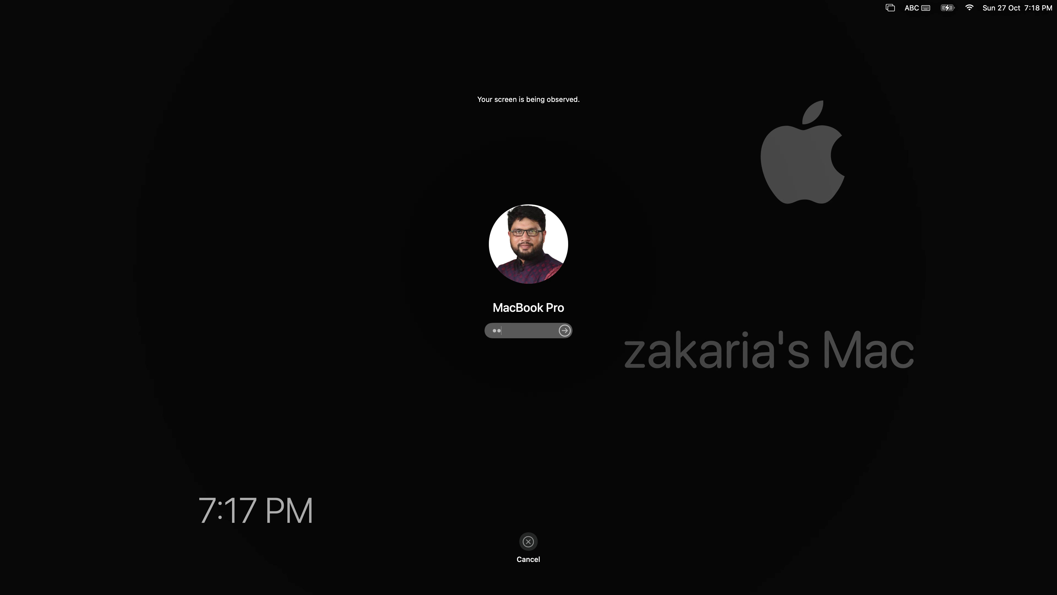
type("•••••")
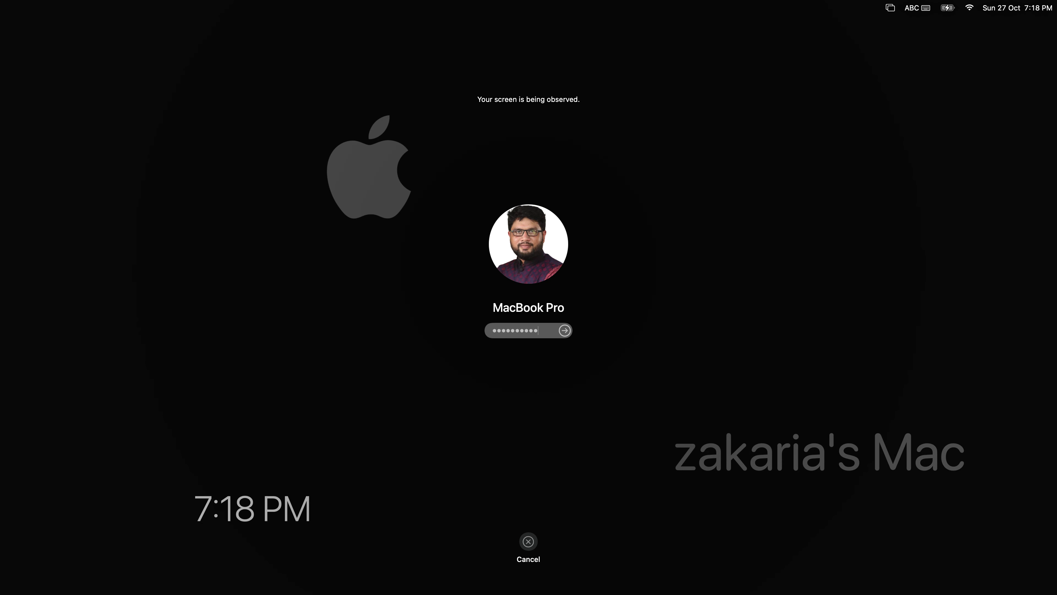
key("Return")
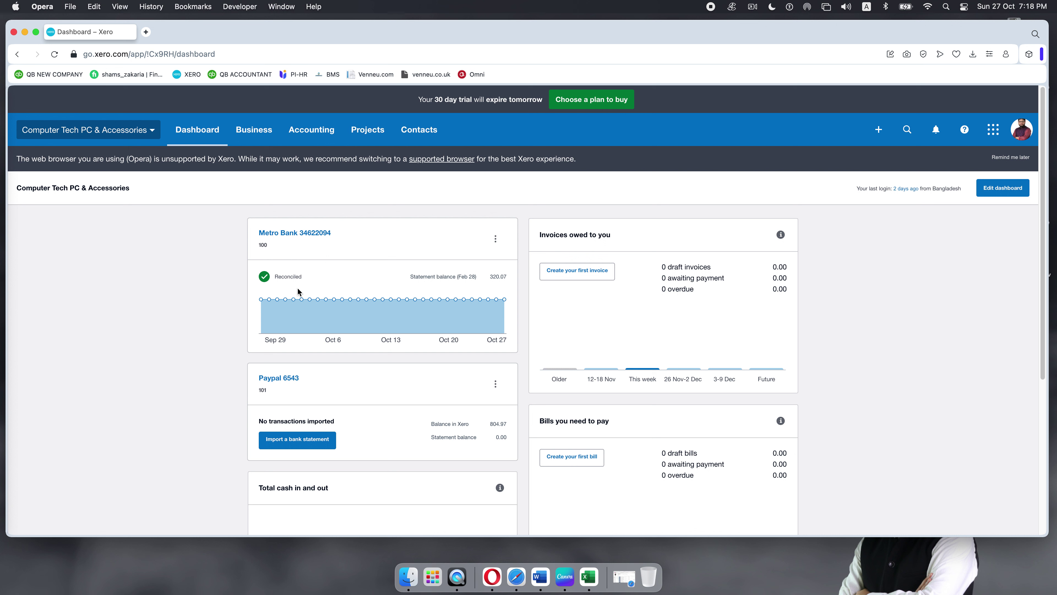
Step: Show the Business menu from the dashboard's top navigation
left_click(254, 130)
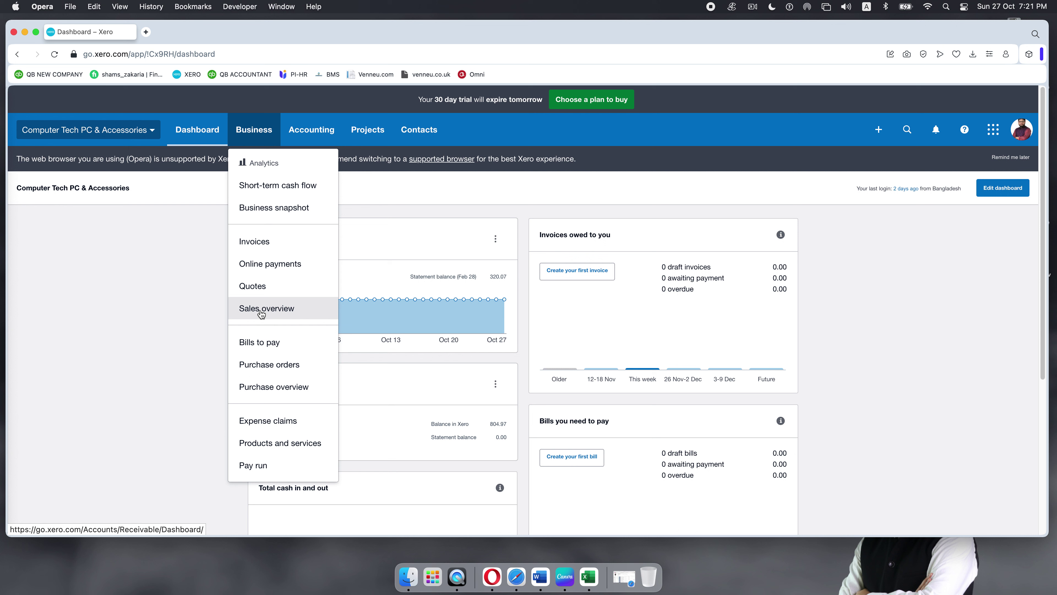
Step: Go to Sales overview, look over its Quotes section and hide the help panel
left_click(261, 312)
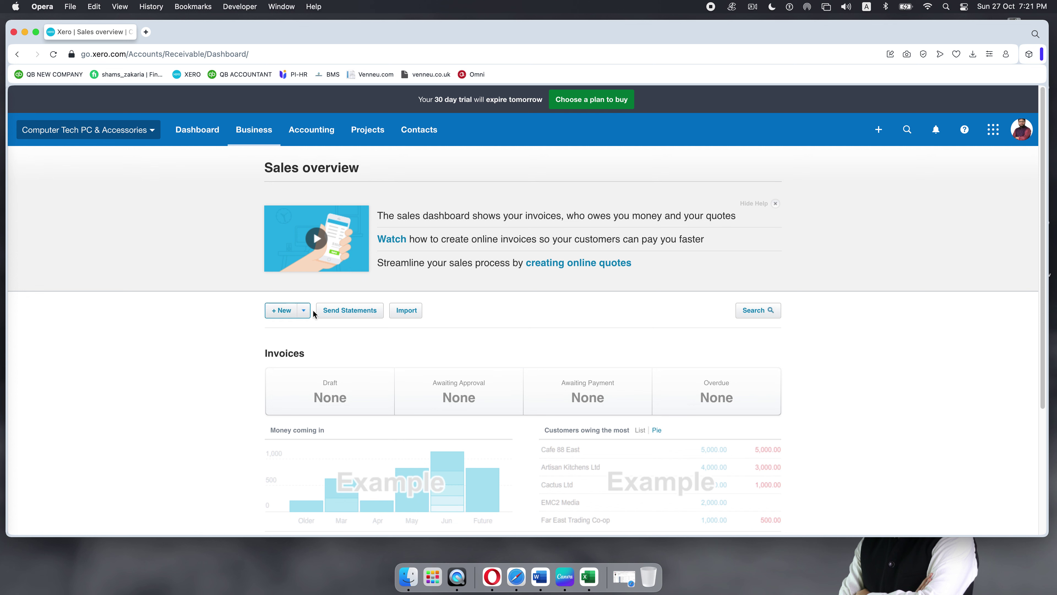
scroll(529, 284, "down", 2)
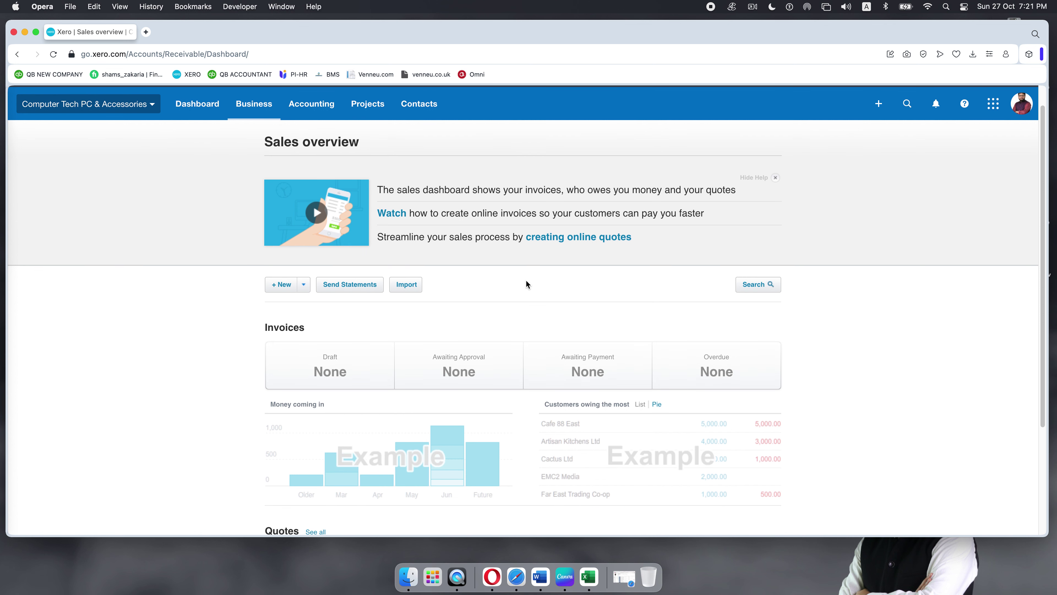
scroll(458, 287, "up", 2)
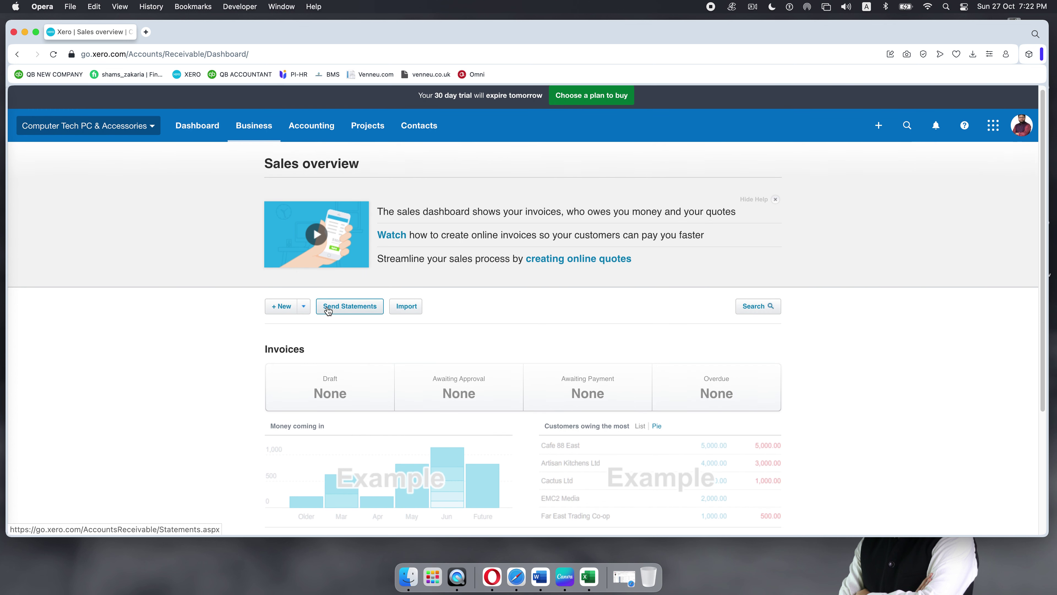
scroll(328, 307, "down", 2)
scroll(329, 307, "up", 2)
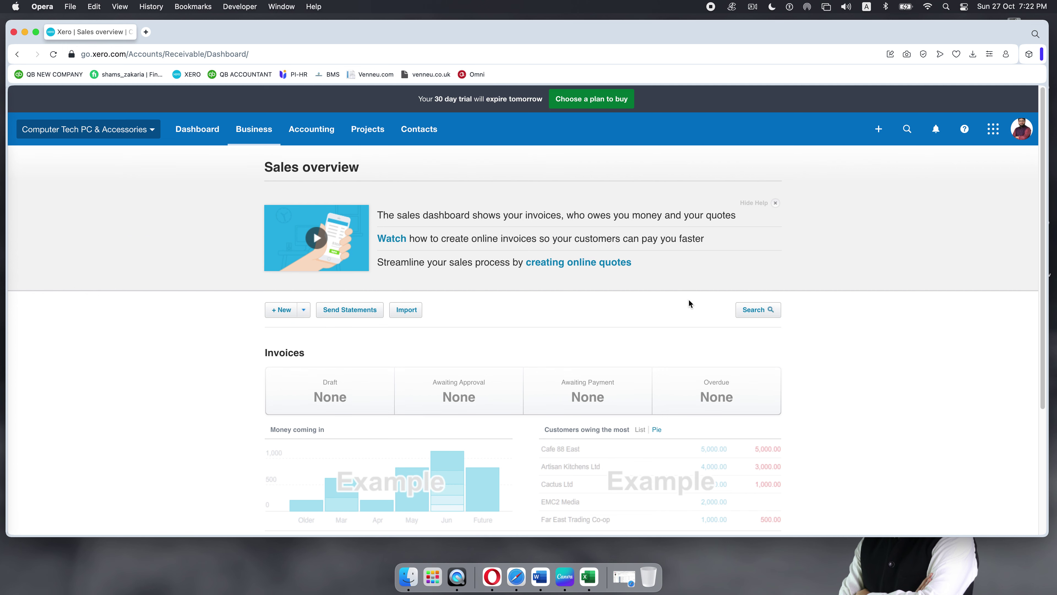
scroll(689, 302, "down", 4)
scroll(688, 302, "down", 2)
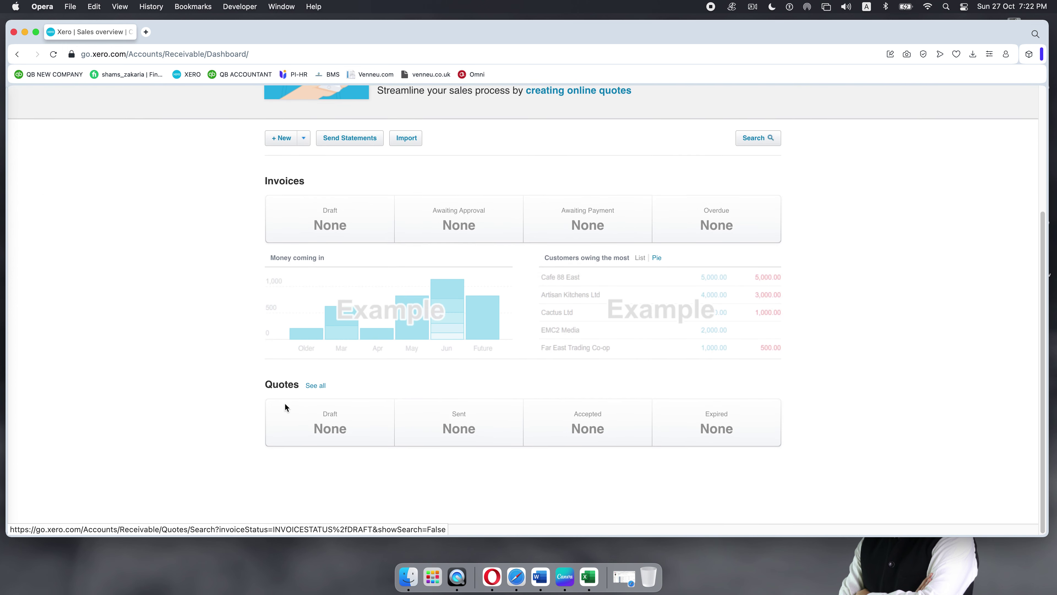
scroll(285, 406, "up", 8)
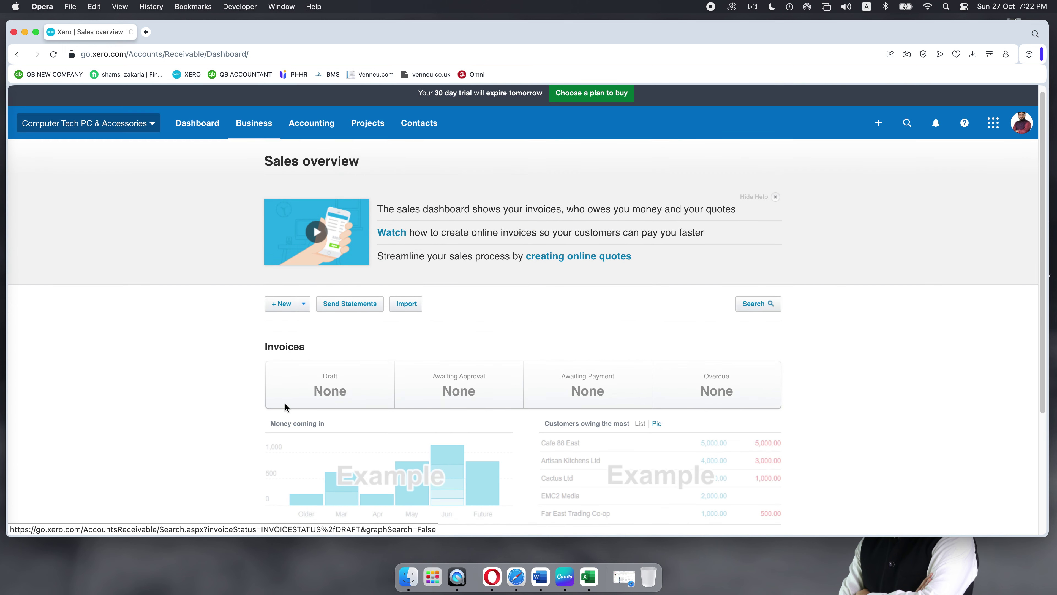
left_click(776, 198)
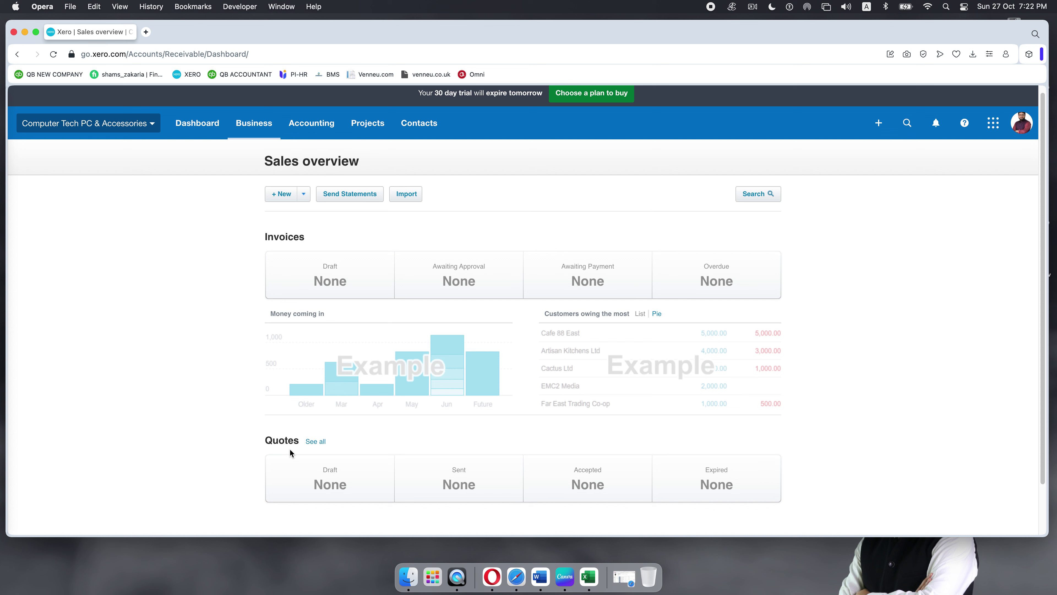
Step: Go through the Business menu to the empty Quotes list
left_click(254, 124)
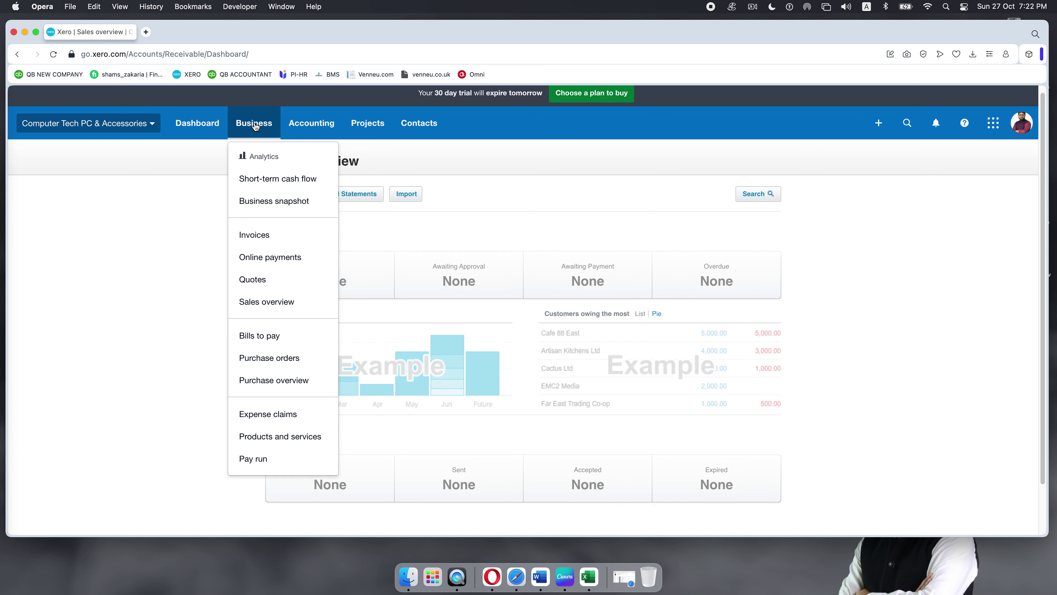
left_click(171, 228)
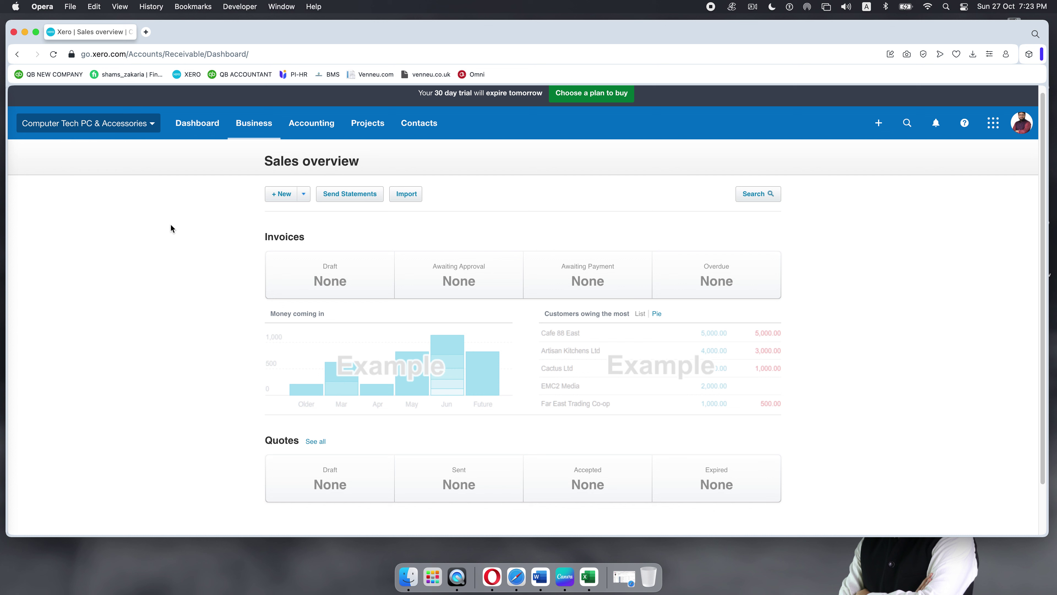
left_click(252, 129)
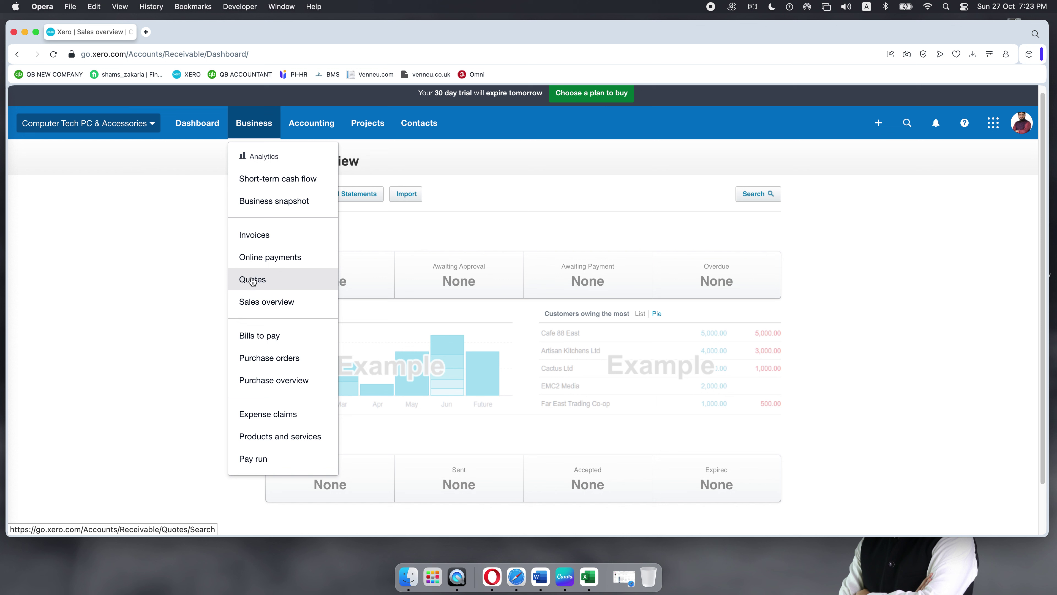
left_click(253, 280)
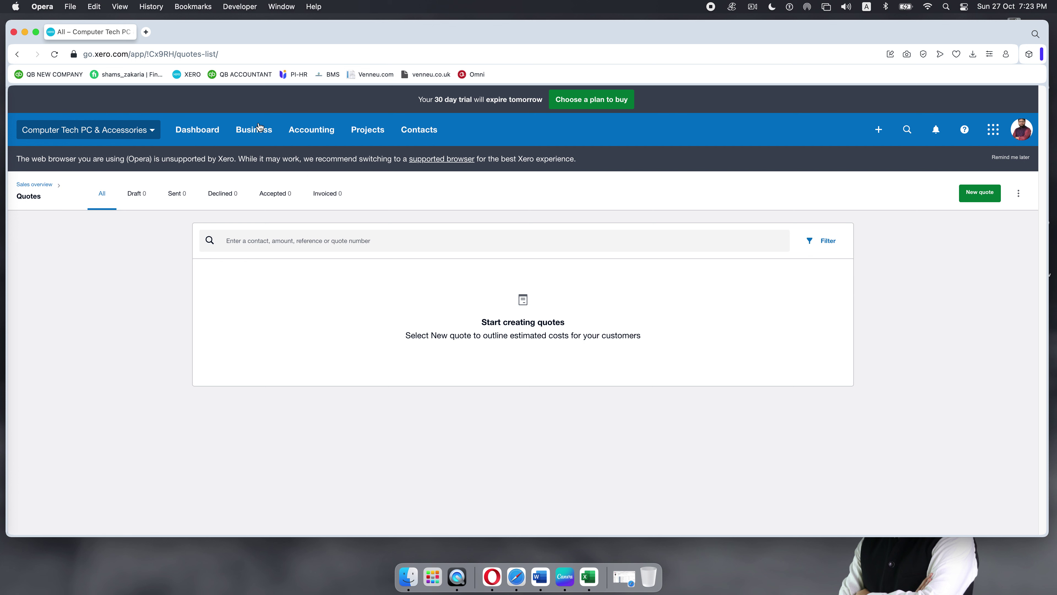
Step: Reach the full Quotes list by way of the Sales overview page
left_click(263, 133)
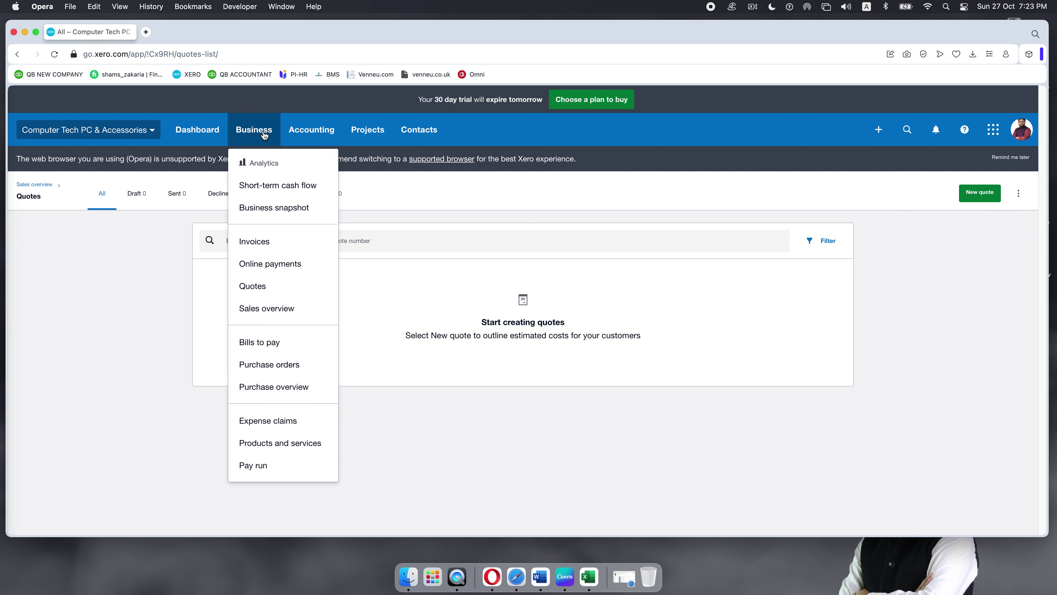
left_click(267, 308)
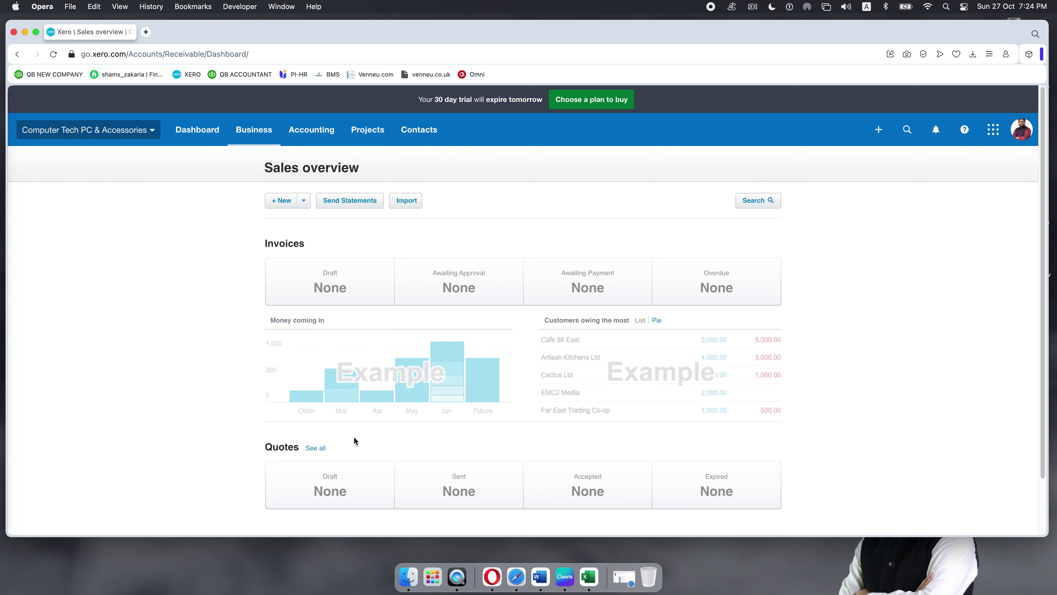
left_click(315, 448)
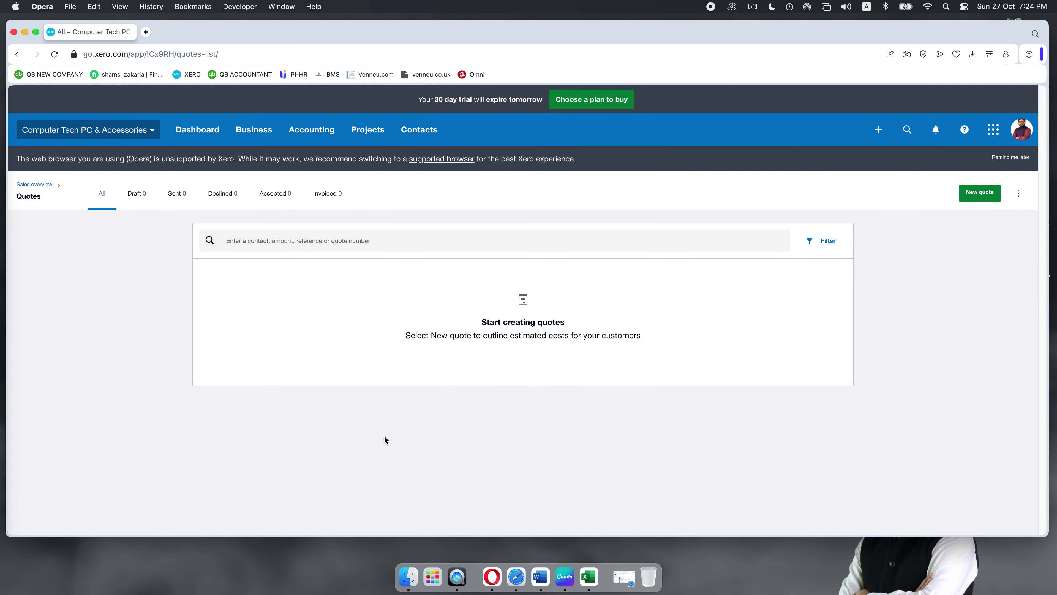
Step: Check the Business menu and the quotes list's extra options, changing nothing
left_click(251, 131)
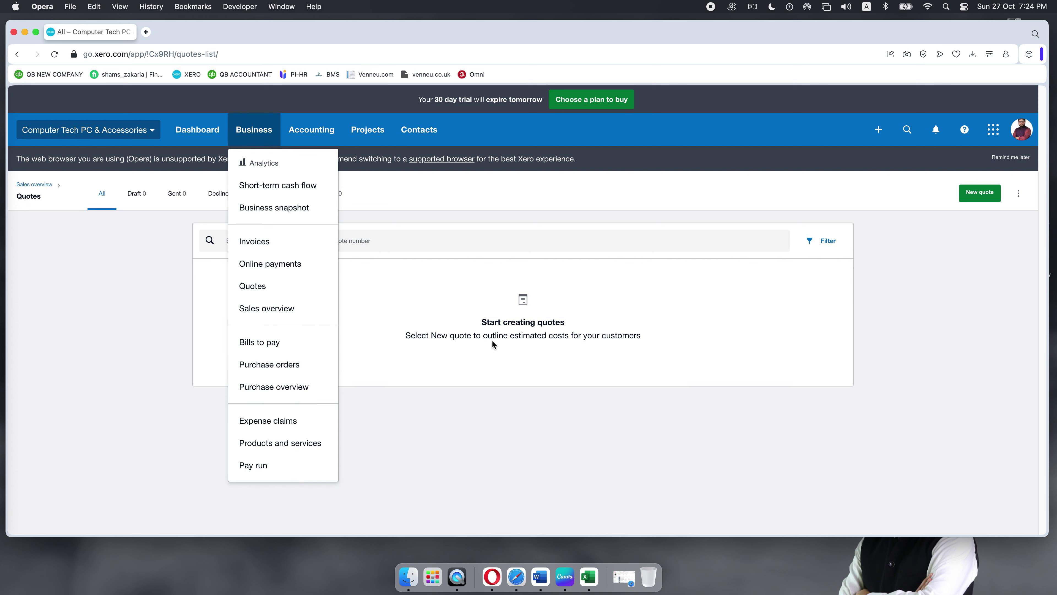
left_click(483, 362)
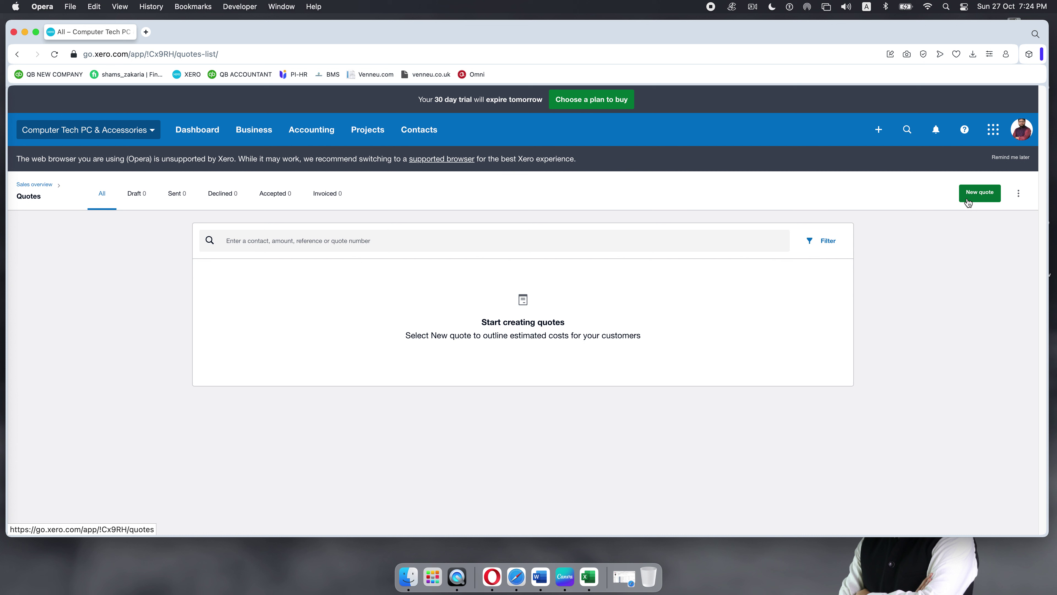
left_click(1020, 193)
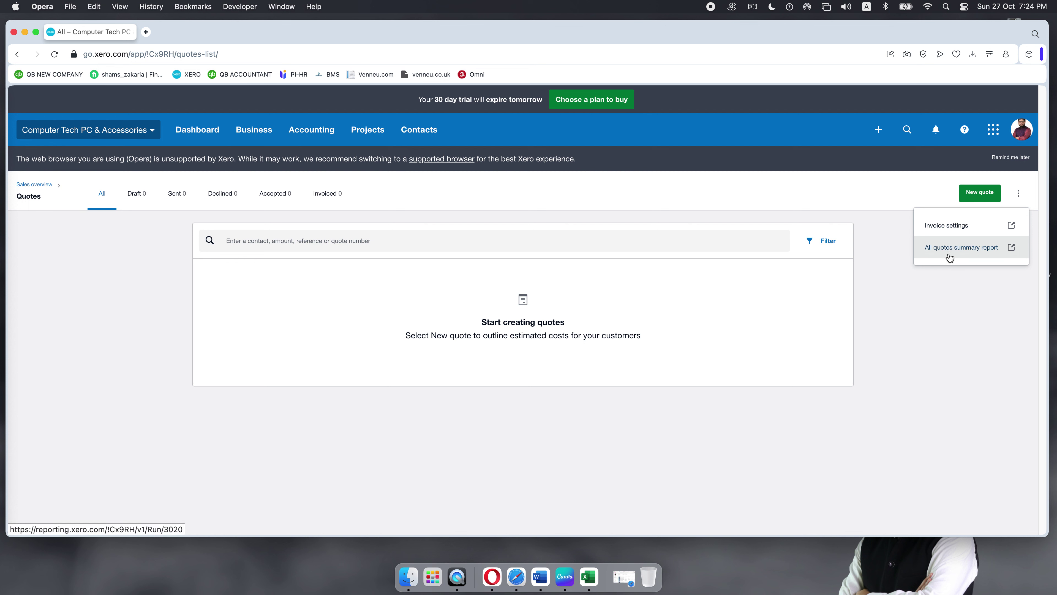
left_click(951, 278)
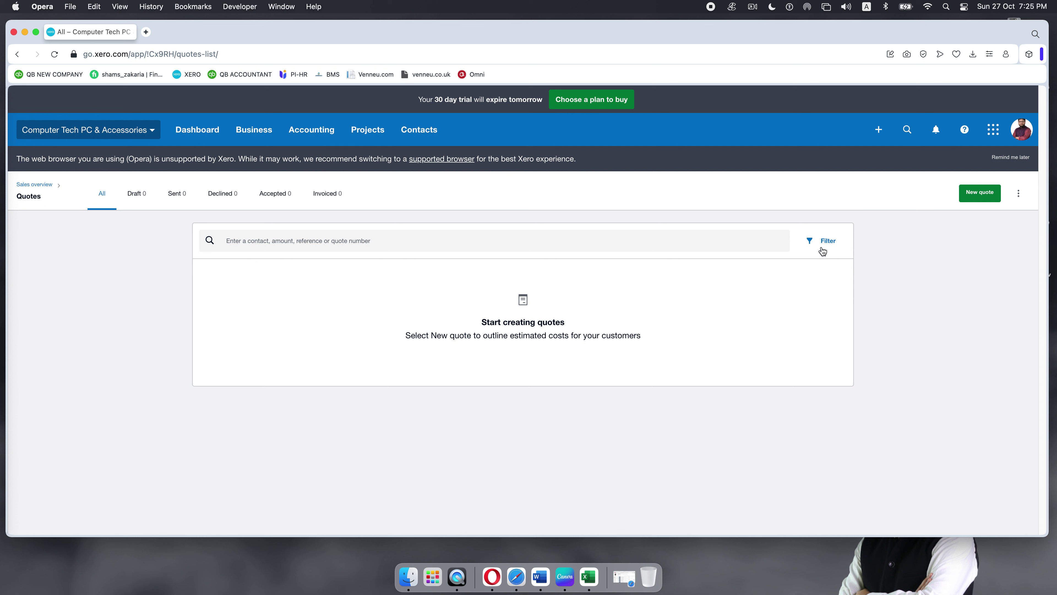
Step: Start new quote QU-0001 and try the Contact search with 'd', leaving it blank
left_click(979, 193)
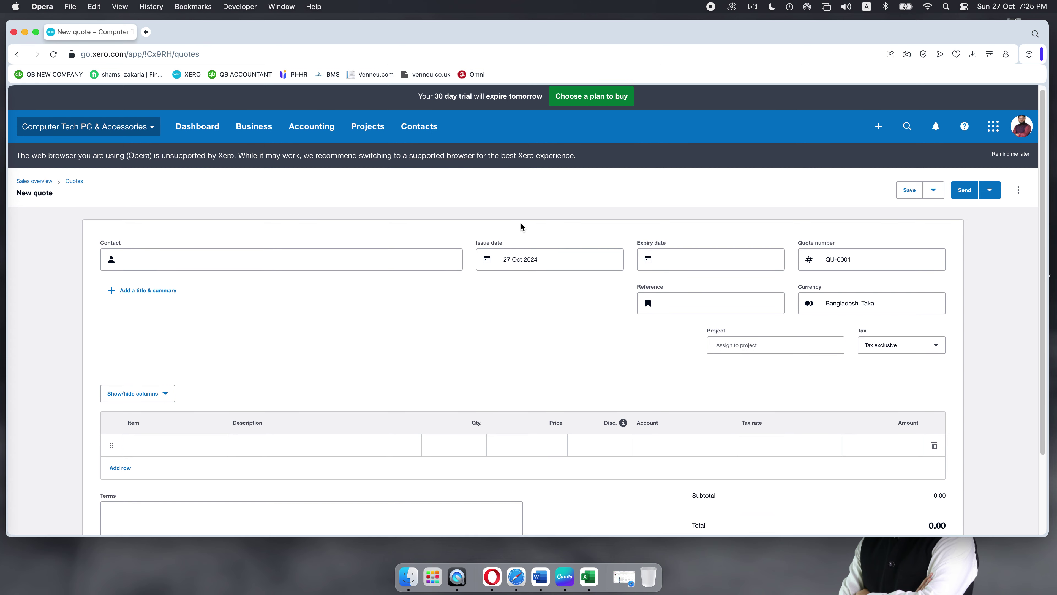
scroll(521, 227, "down", 5)
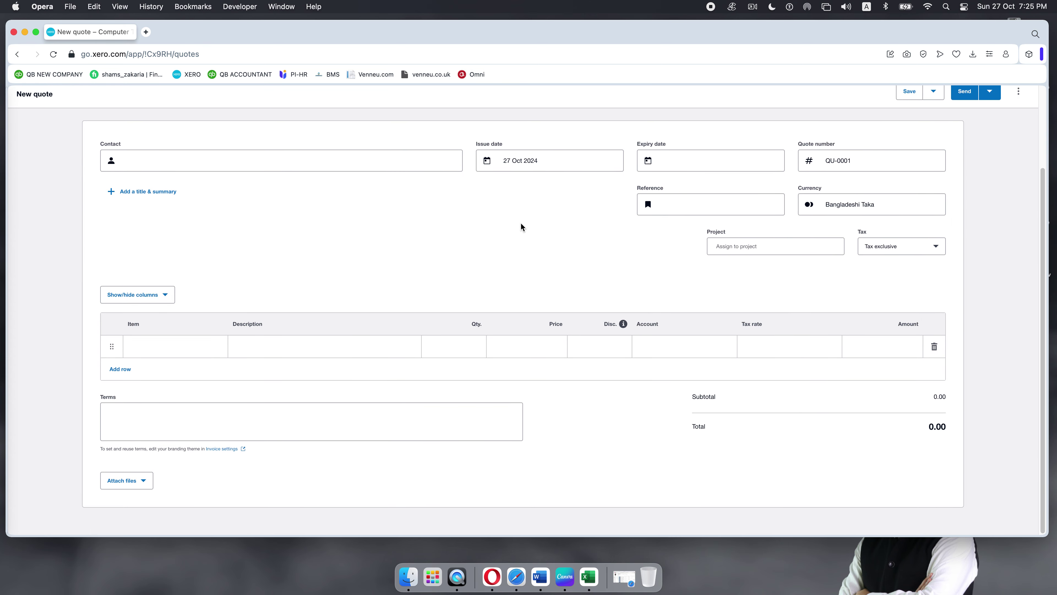
scroll(522, 226, "up", 5)
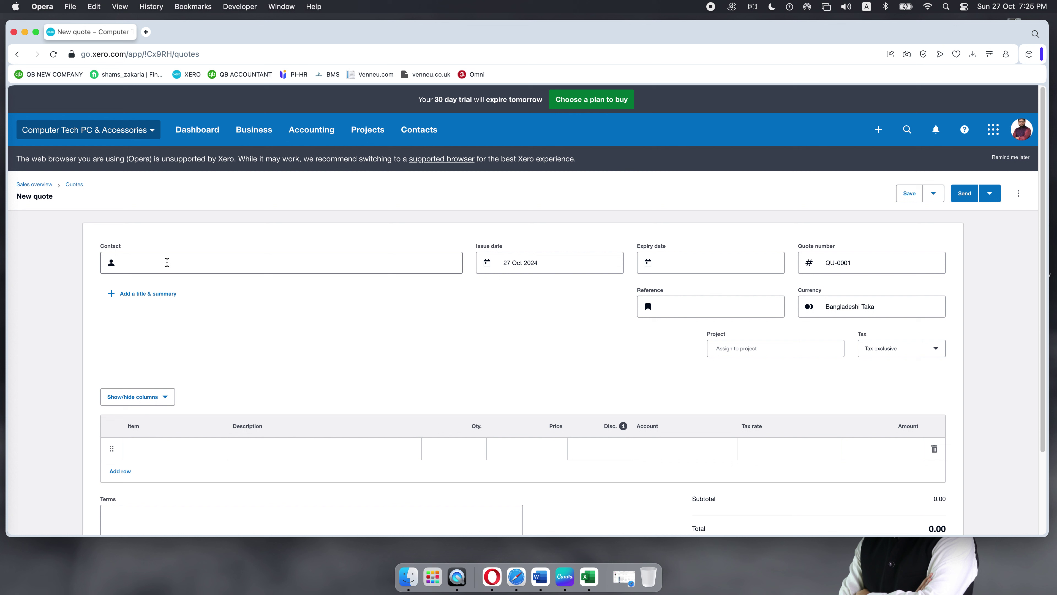
left_click(159, 264)
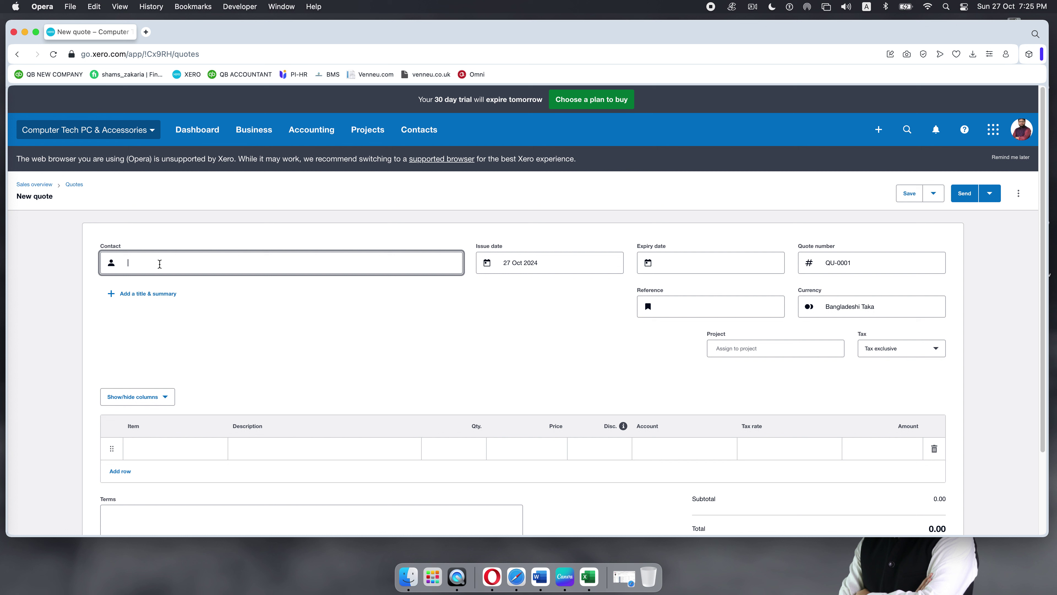
type("d")
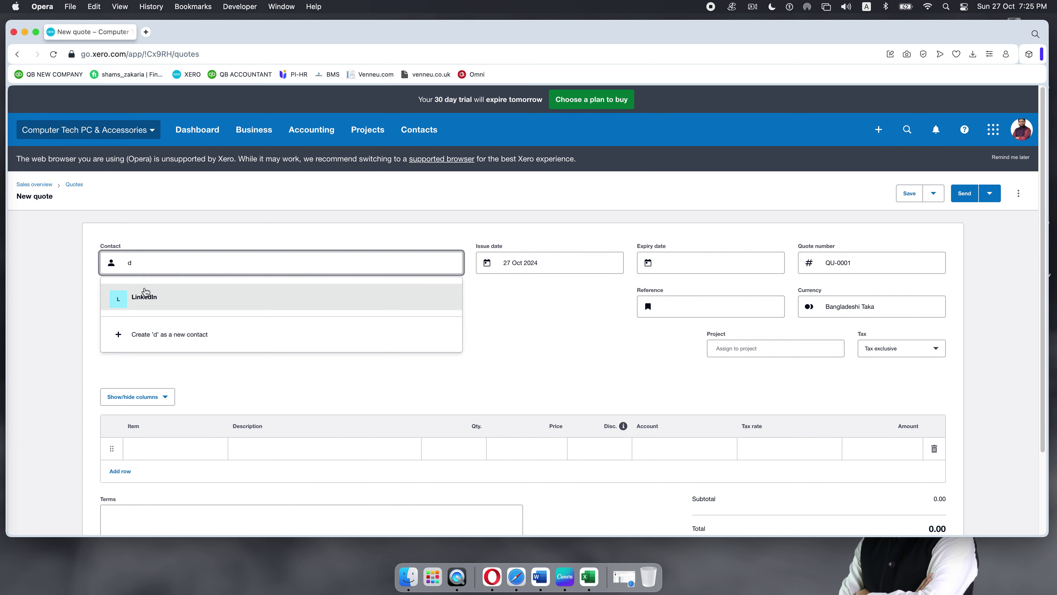
key("BackSpace")
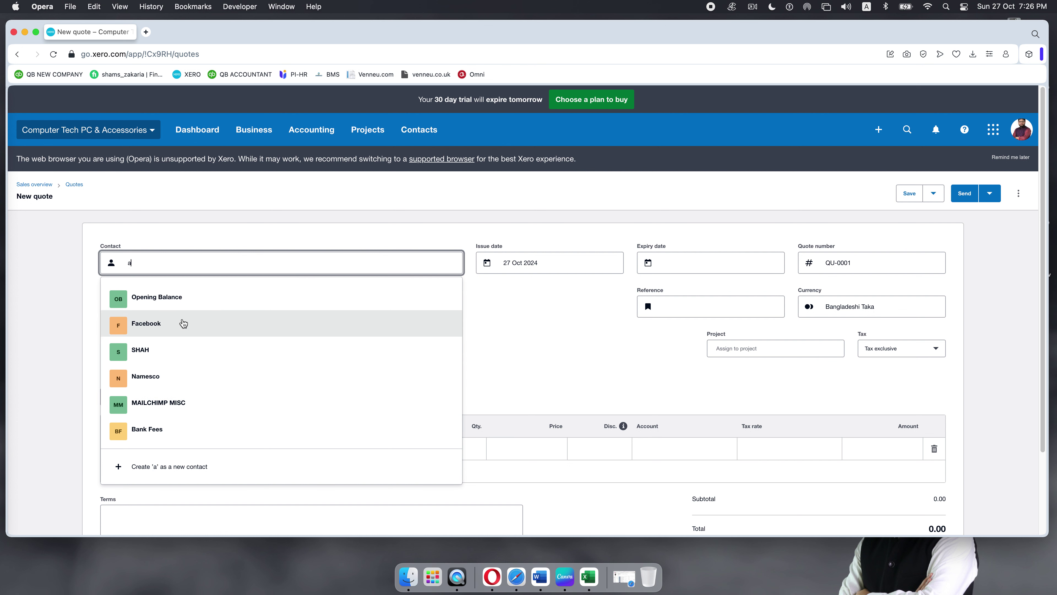
scroll(183, 325, "down", 3)
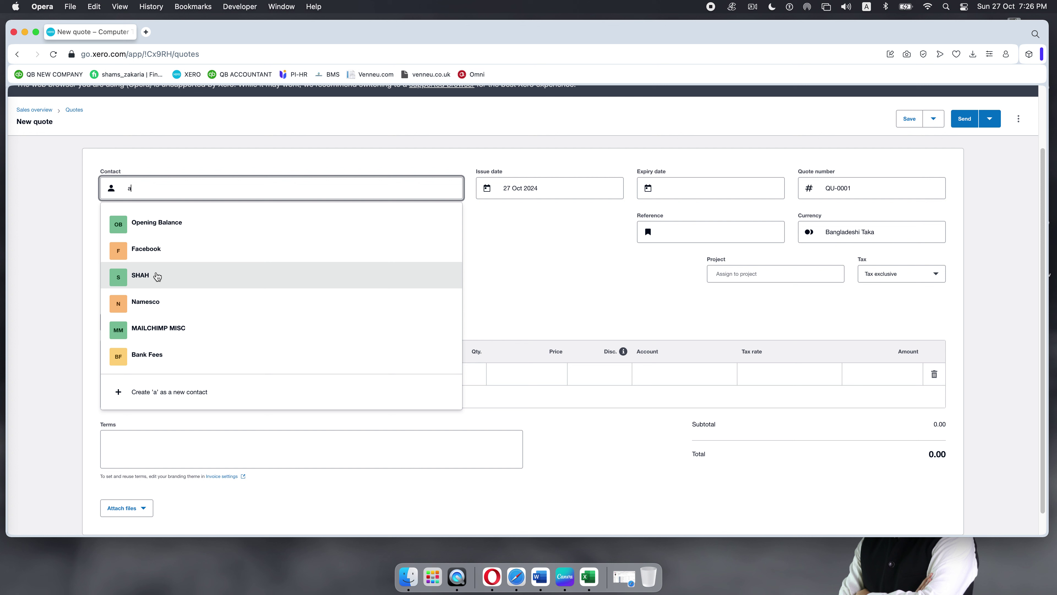
key("BackSpace")
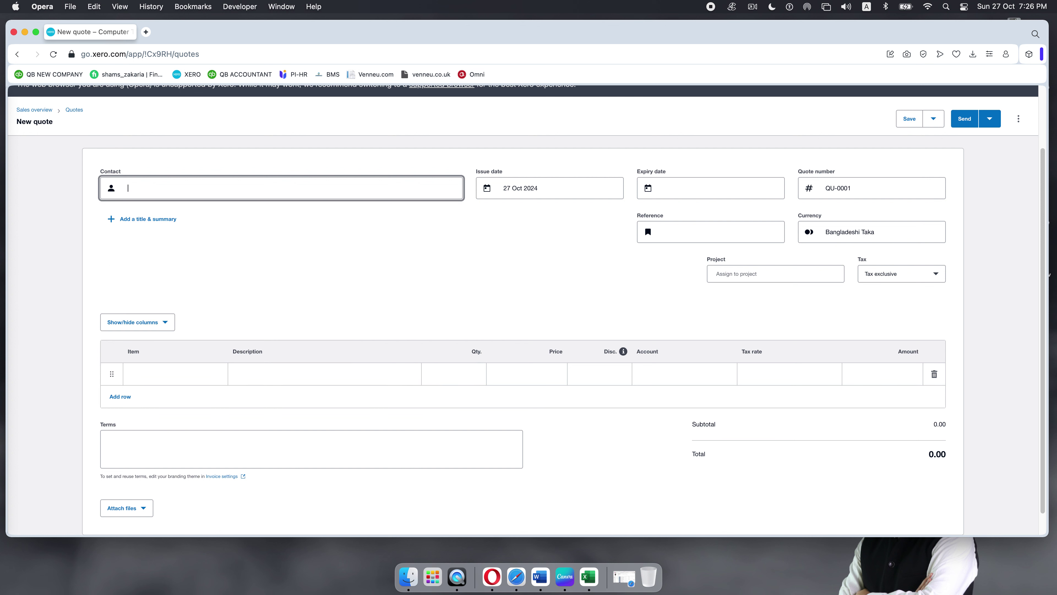
Step: Duplicate the quote tab and browse All contacts there to confirm SHAH exists
right_click(98, 35)
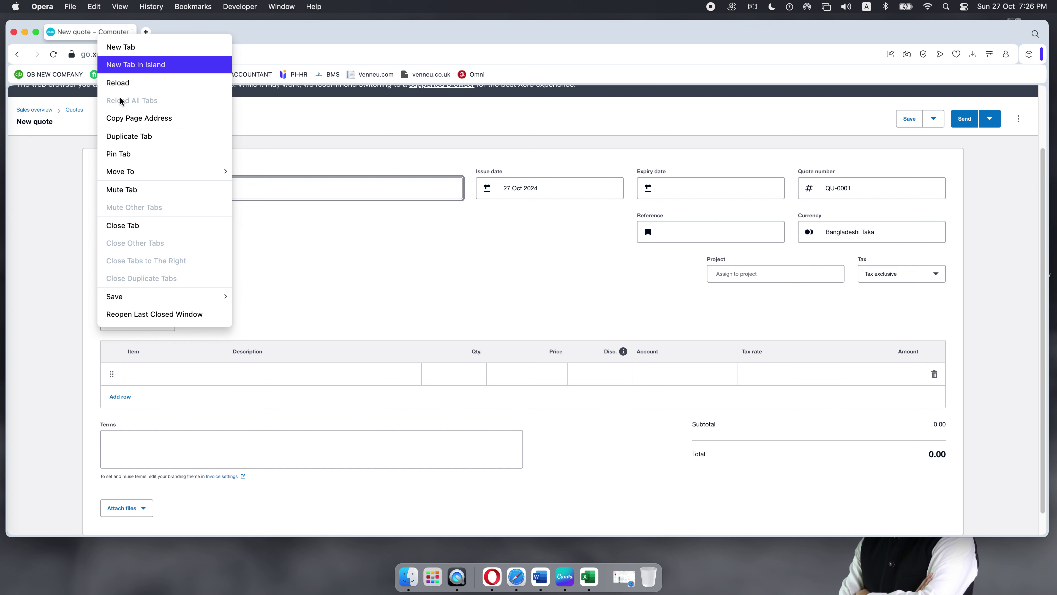
left_click(125, 137)
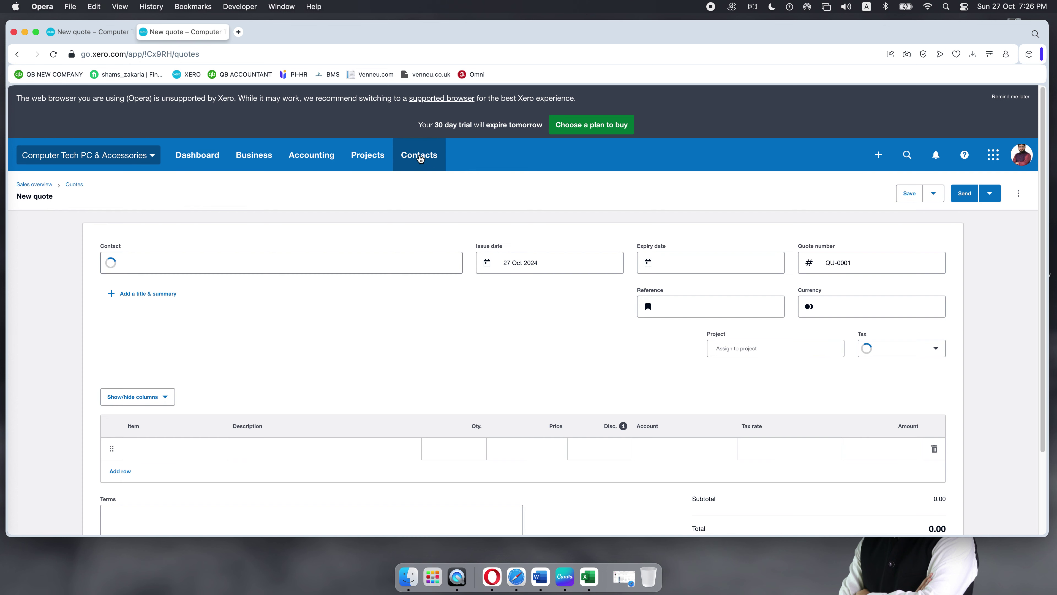
left_click(420, 158)
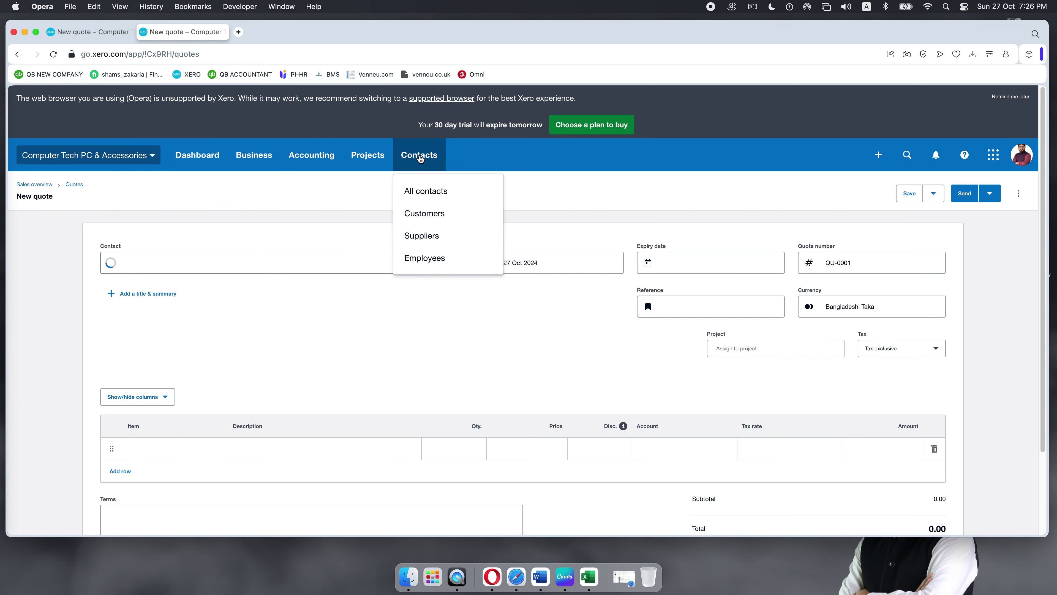
left_click(425, 194)
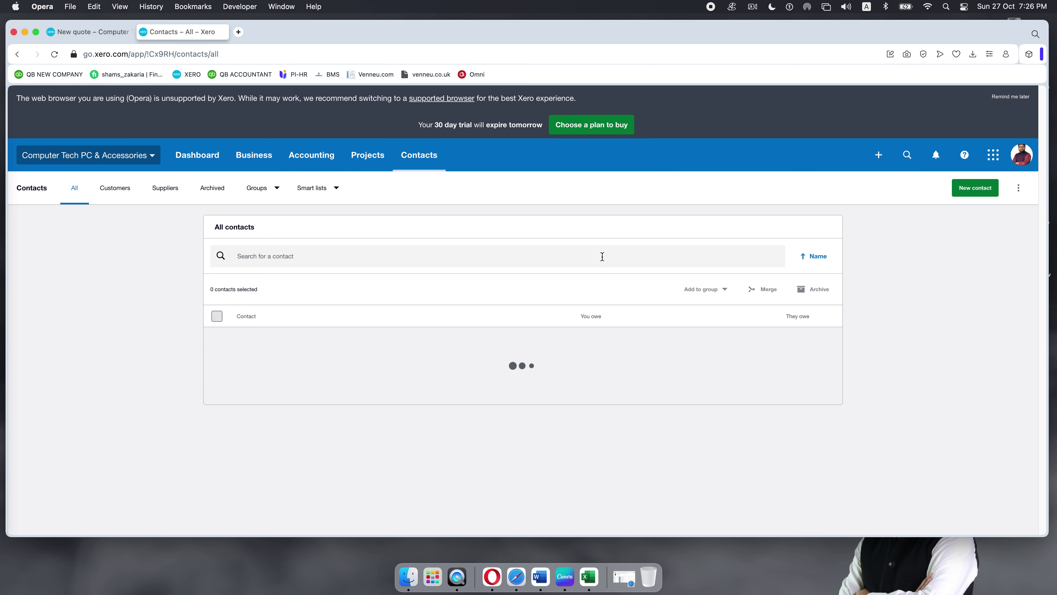
scroll(499, 307, "down", 5)
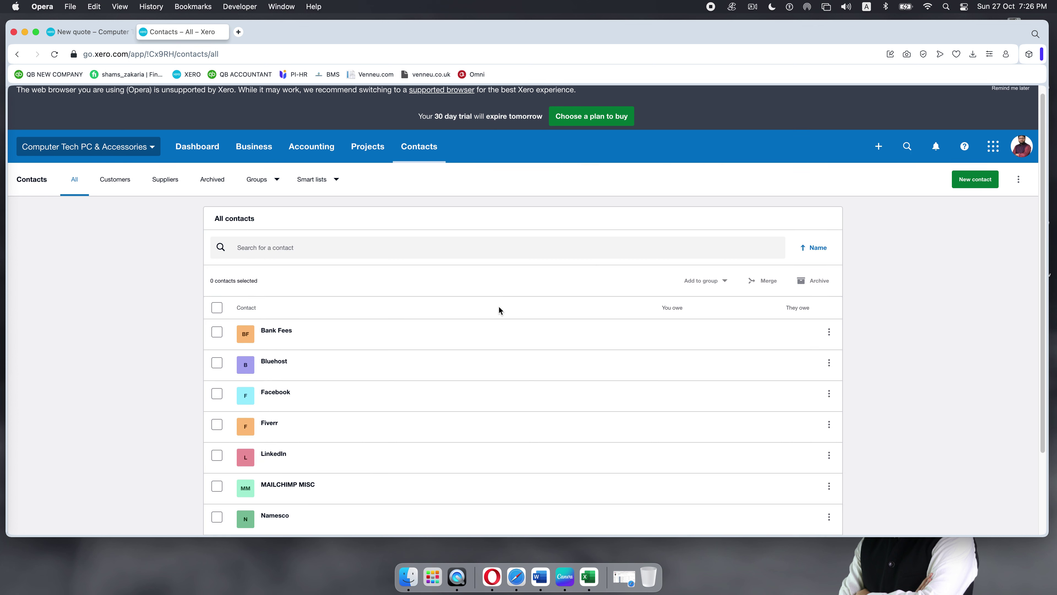
scroll(497, 306, "up", 5)
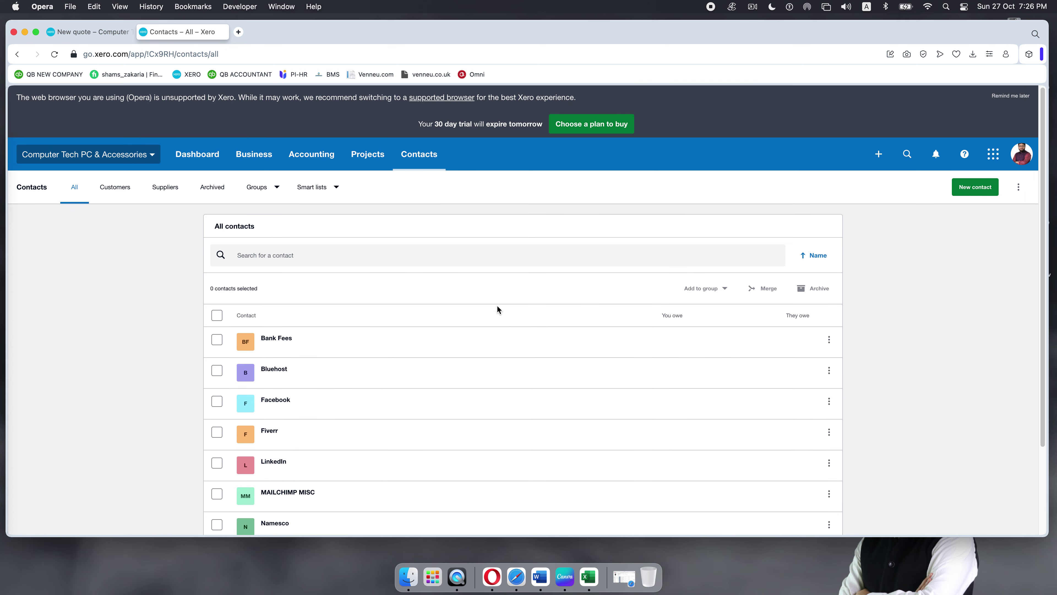
scroll(496, 306, "down", 5)
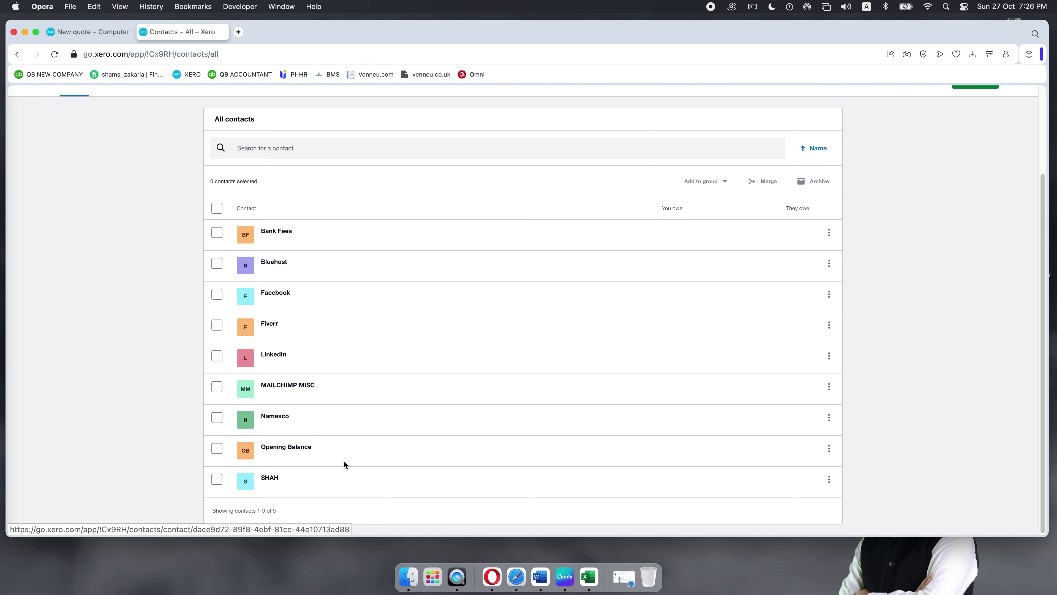
Step: Back on the New quote tab, search 's' and select SHAH as the contact
left_click(75, 32)
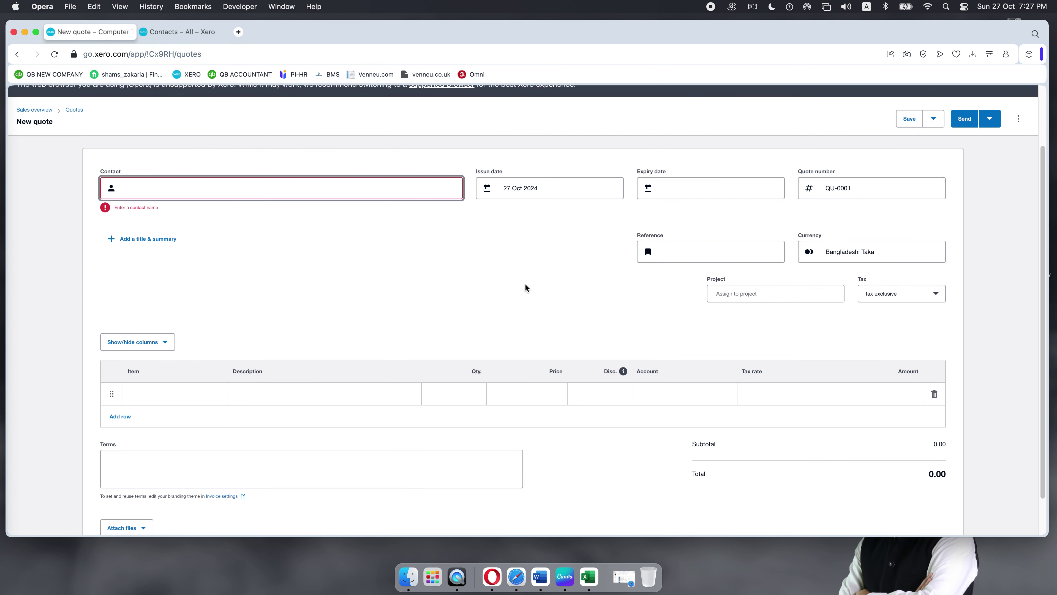
type("s")
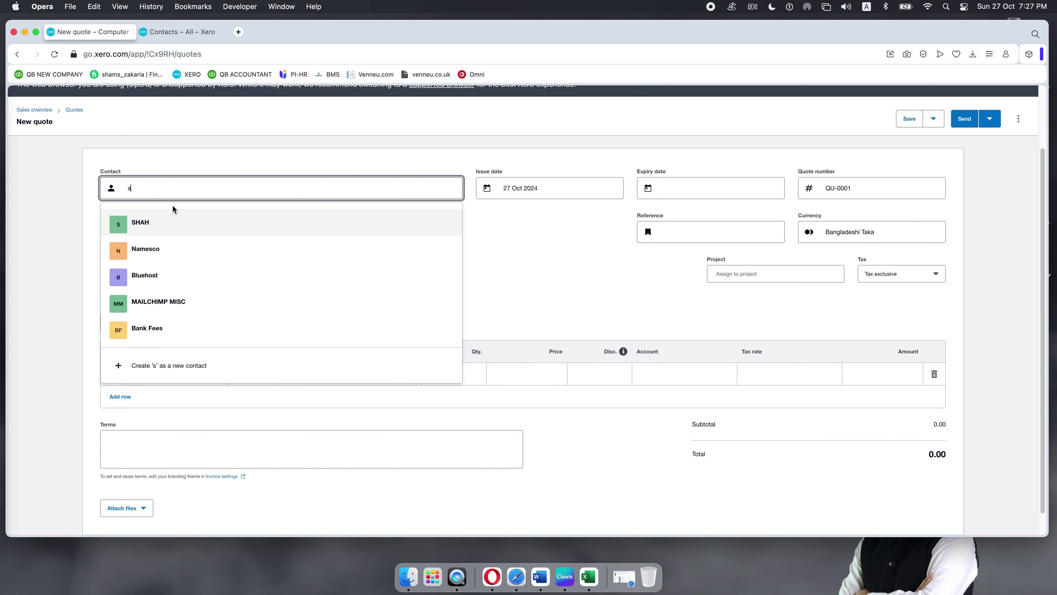
left_click(170, 226)
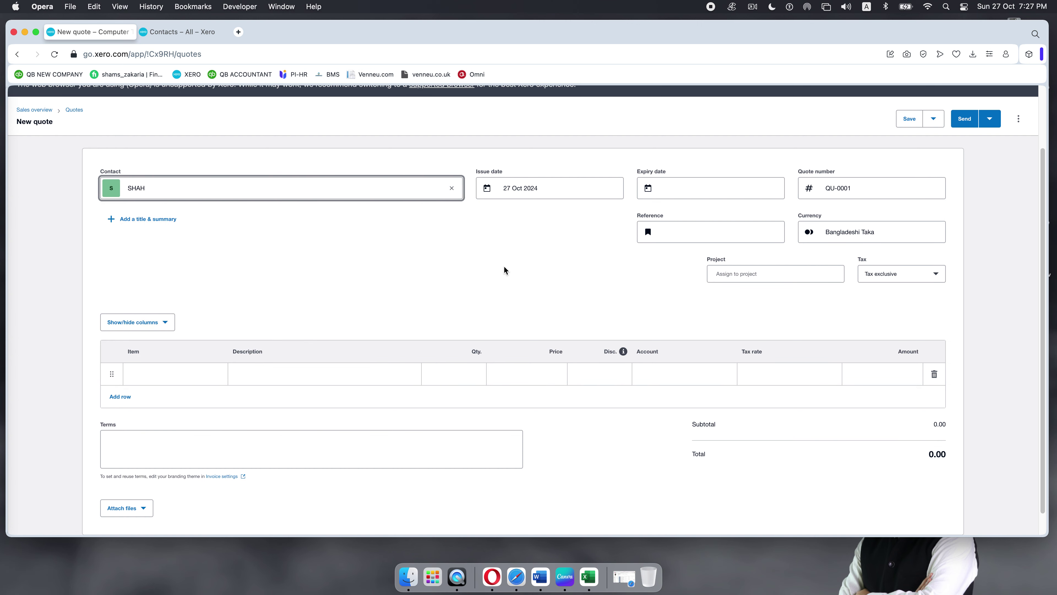
left_click(602, 187)
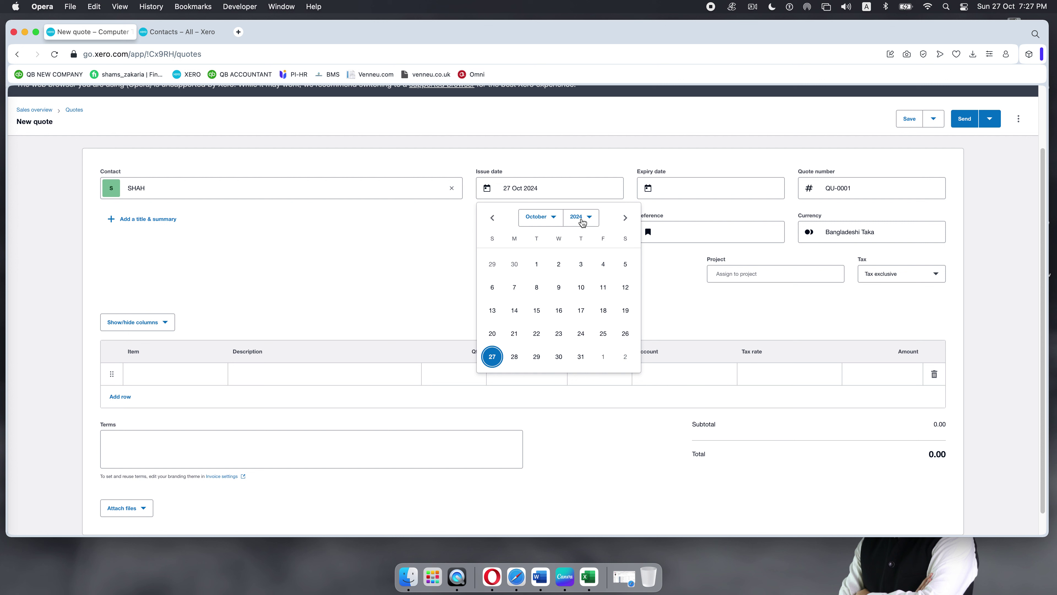
Step: Set the quote's issue date to 4 January 2034 in the calendar
left_click(583, 223)
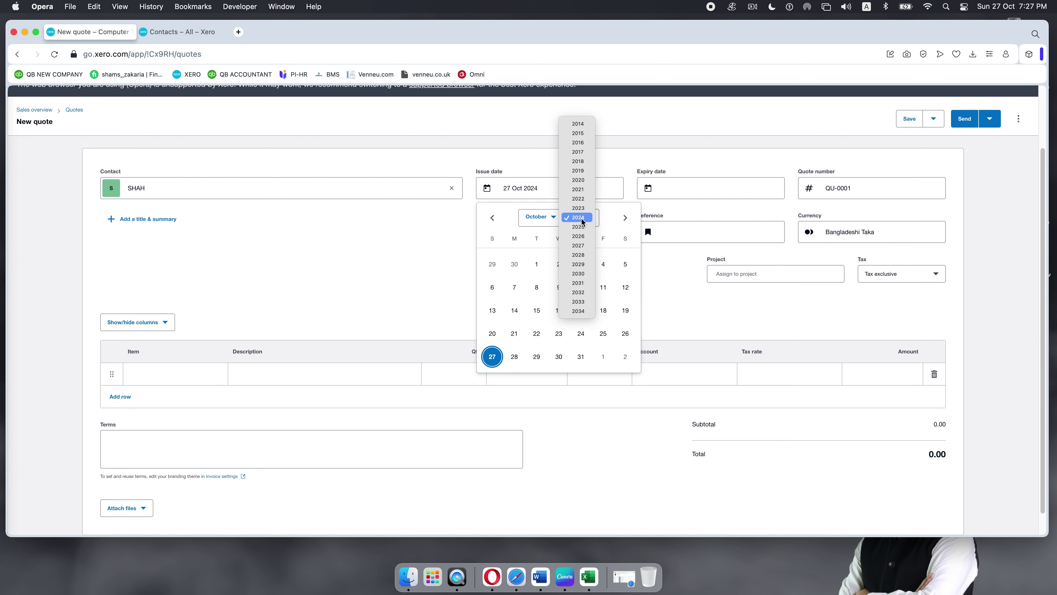
left_click(581, 311)
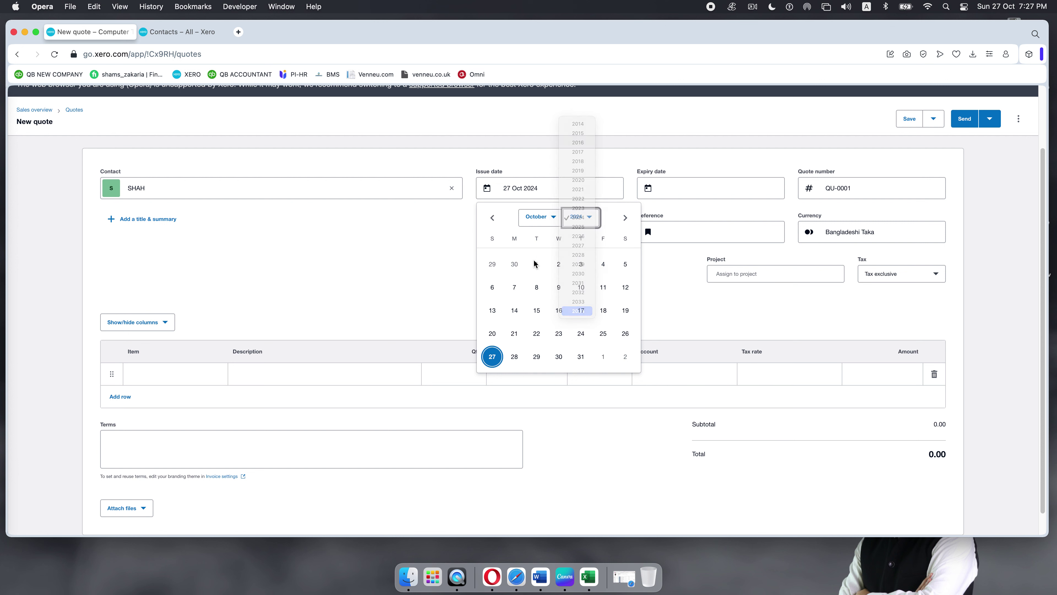
left_click(553, 221)
left_click(536, 134)
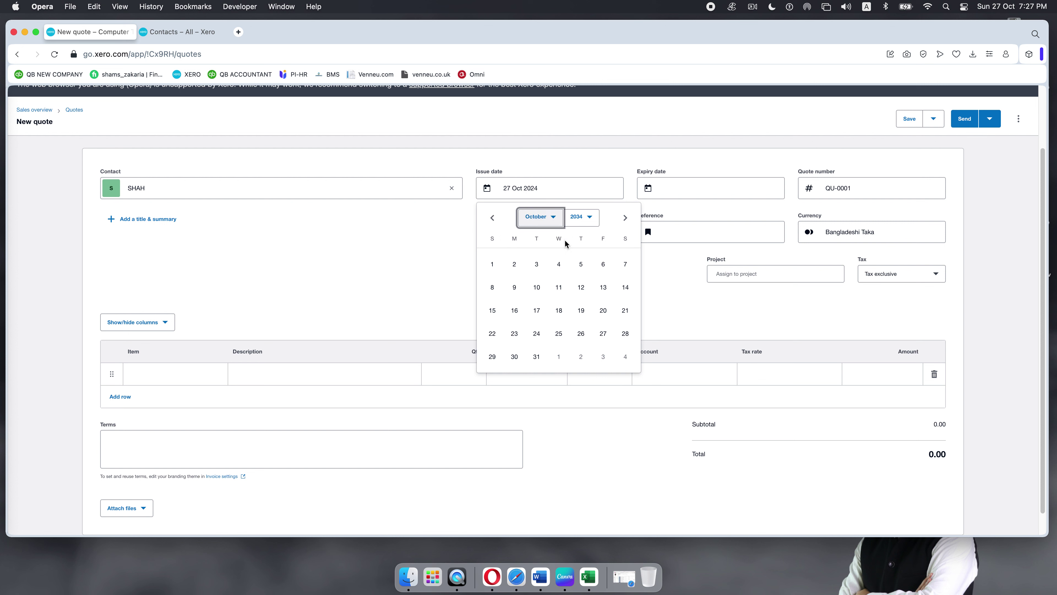
left_click(559, 264)
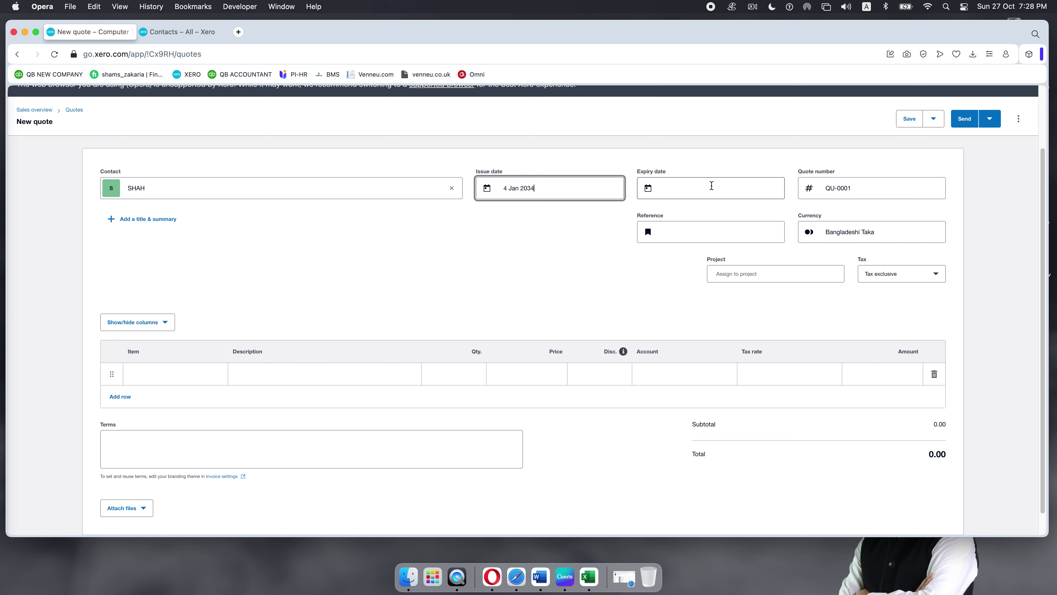
Step: Pick January, then day 10, in the custom expiry calendar so the quote expires 10 Jan 2024
left_click(712, 186)
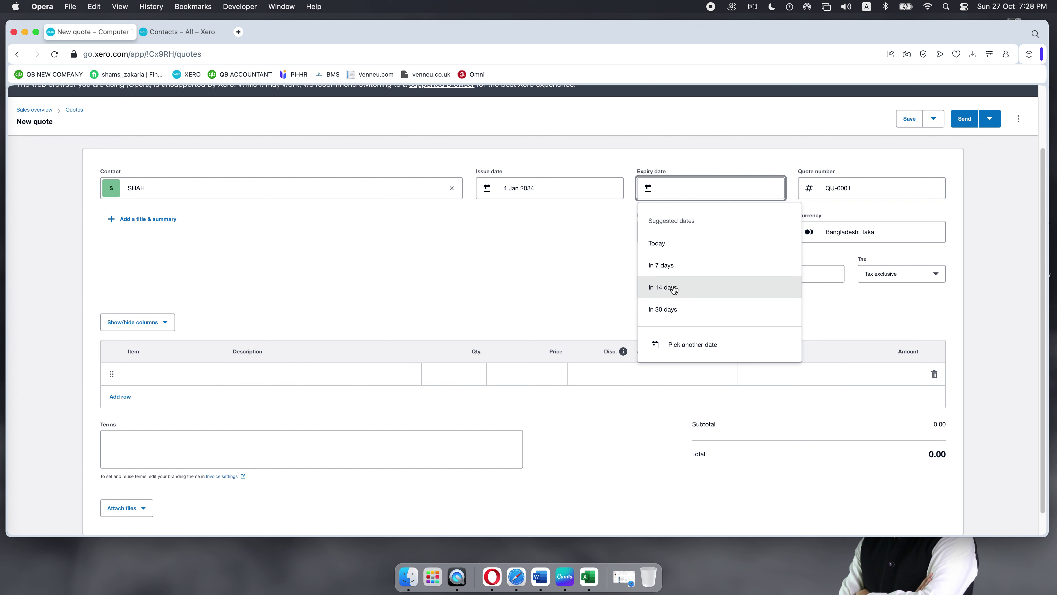
left_click(681, 348)
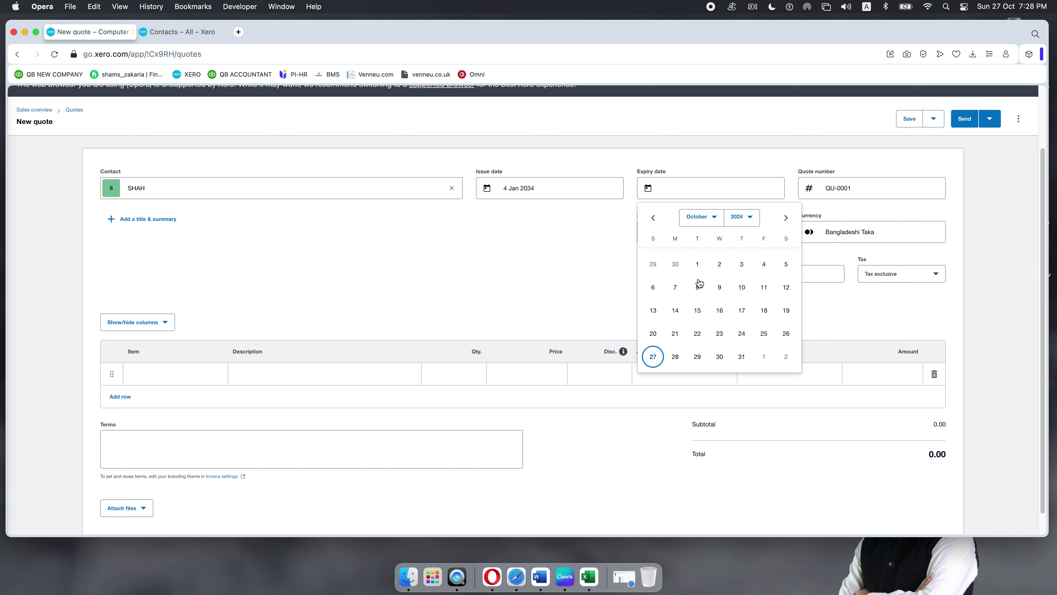
left_click(707, 217)
left_click(698, 133)
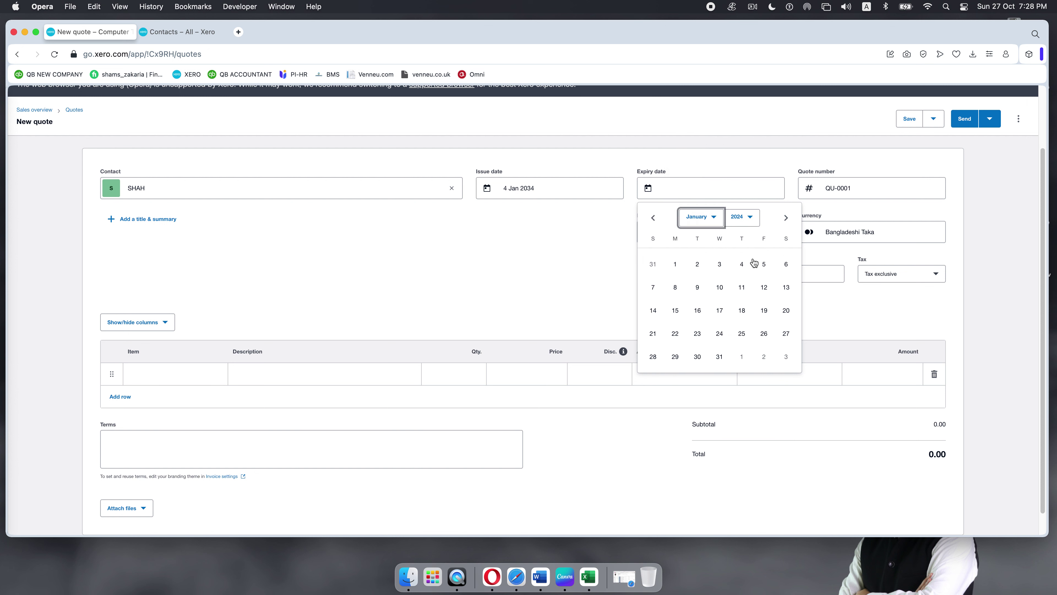
left_click(723, 291)
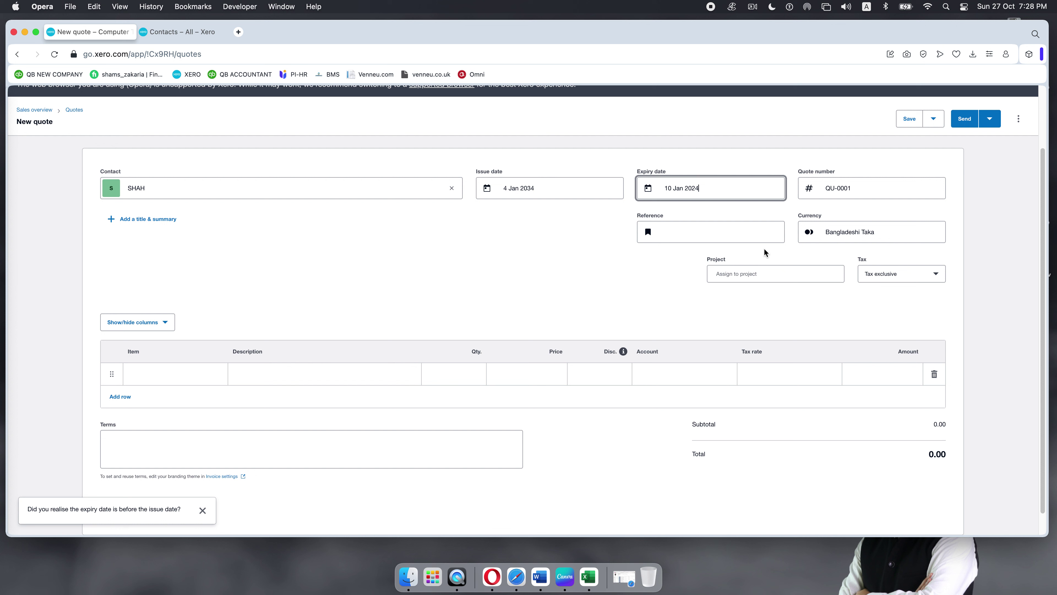
left_click(857, 185)
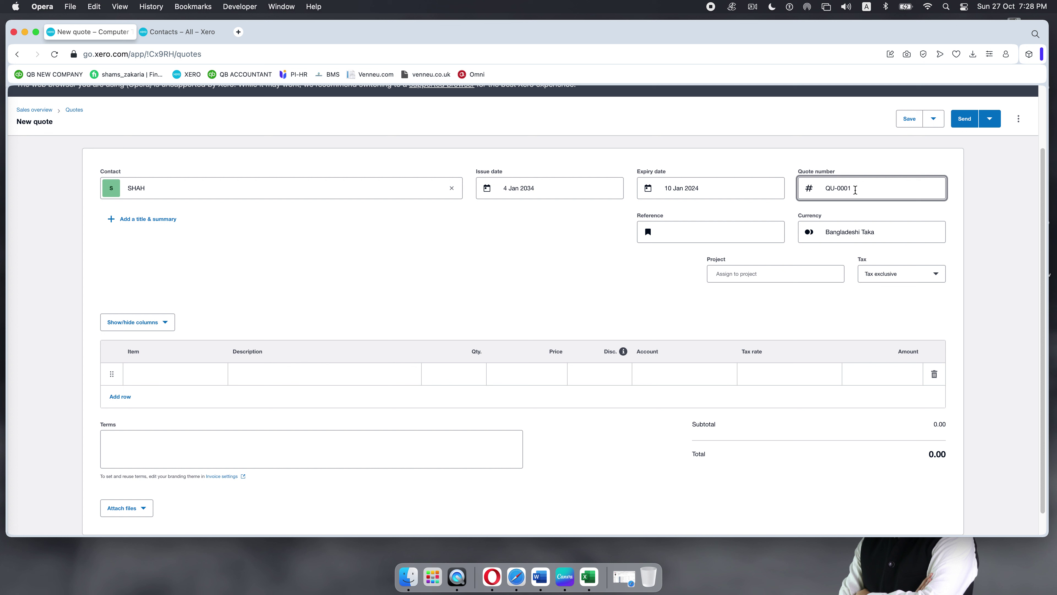
Step: Enter the quote reference DR3421 in the Reference field
left_click(679, 232)
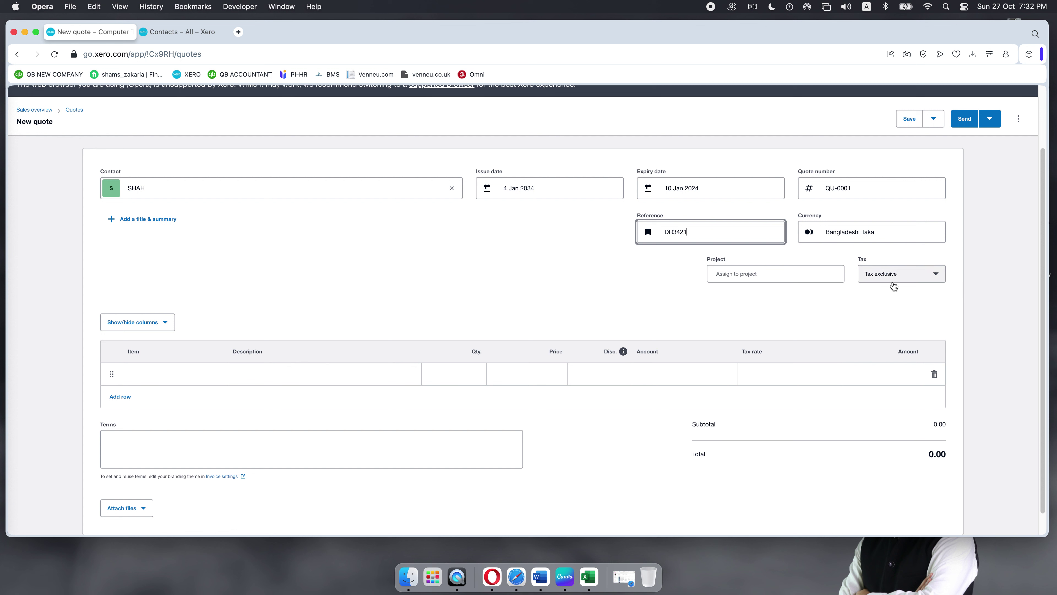
scroll(894, 285, "down", 1)
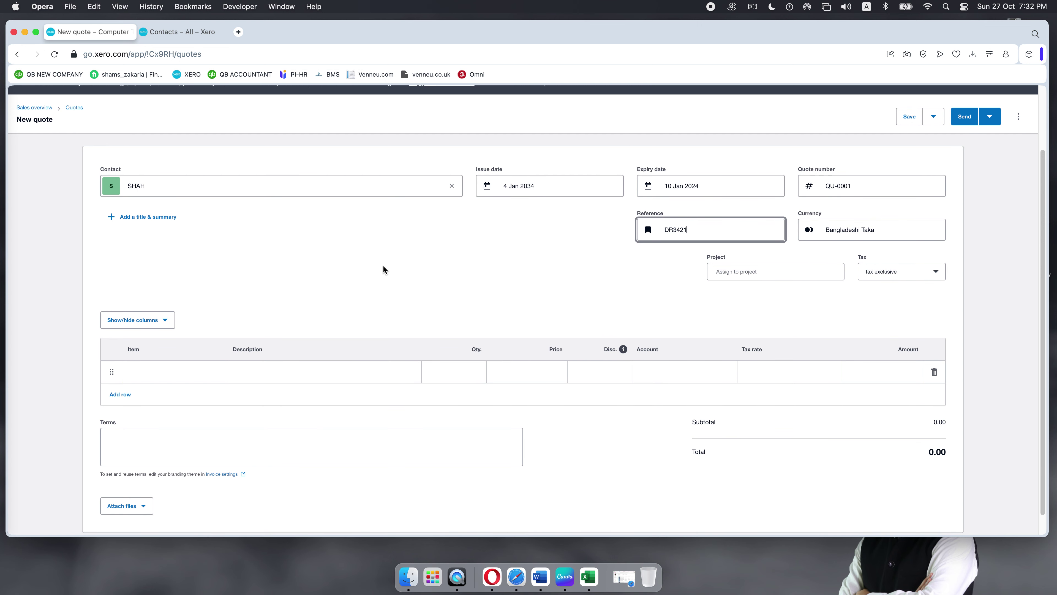
scroll(383, 266, "down", 1)
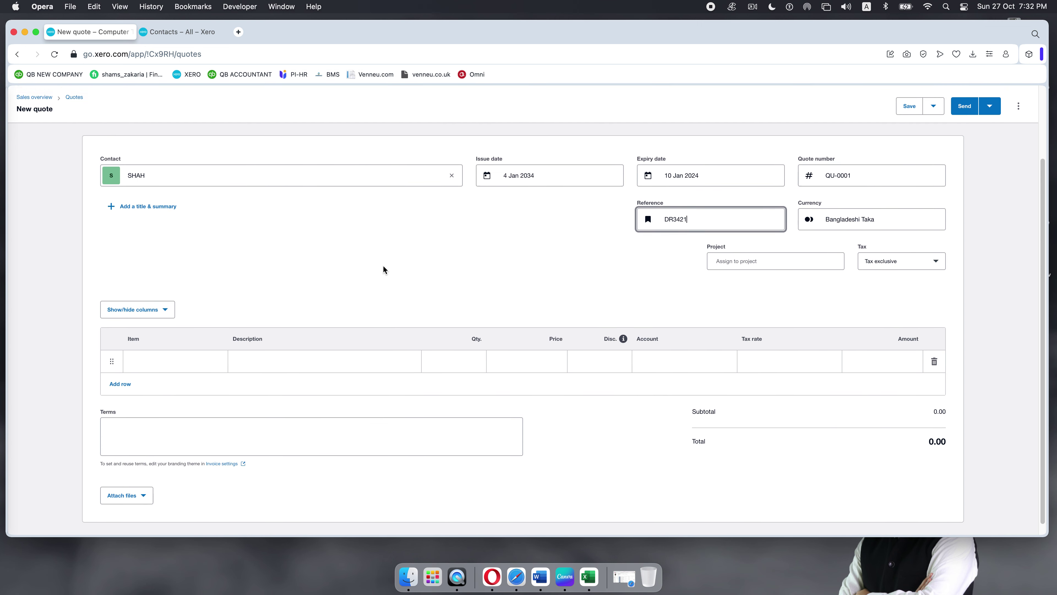
scroll(383, 266, "up", 2)
scroll(381, 270, "down", 3)
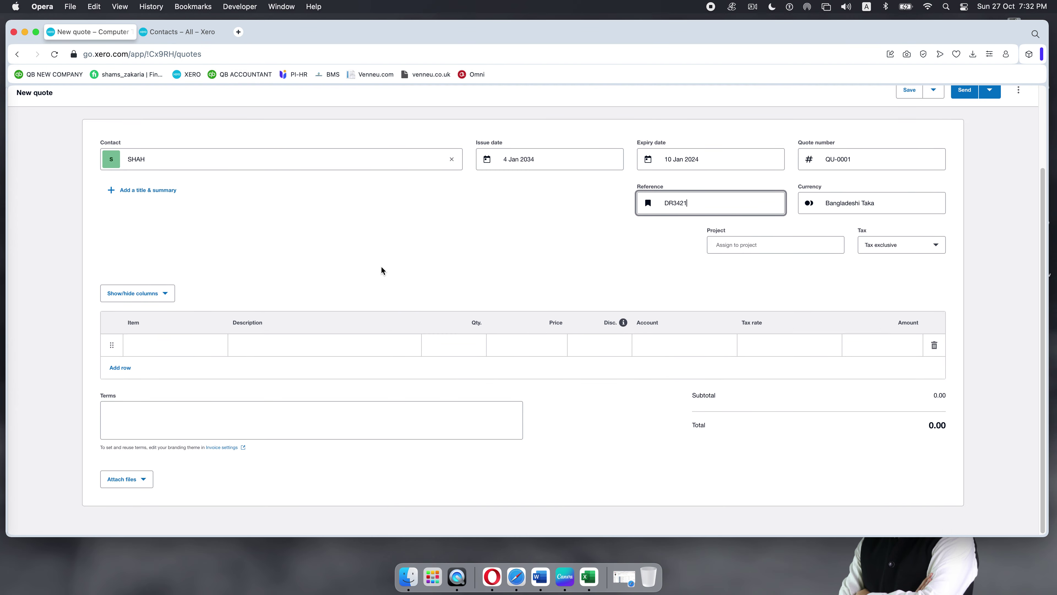
Step: Add item 1002 HP EliteDesk 800G1 (210.00) and item 1004 HP ProDesk 600 G3 (300.00) as lines
left_click(181, 355)
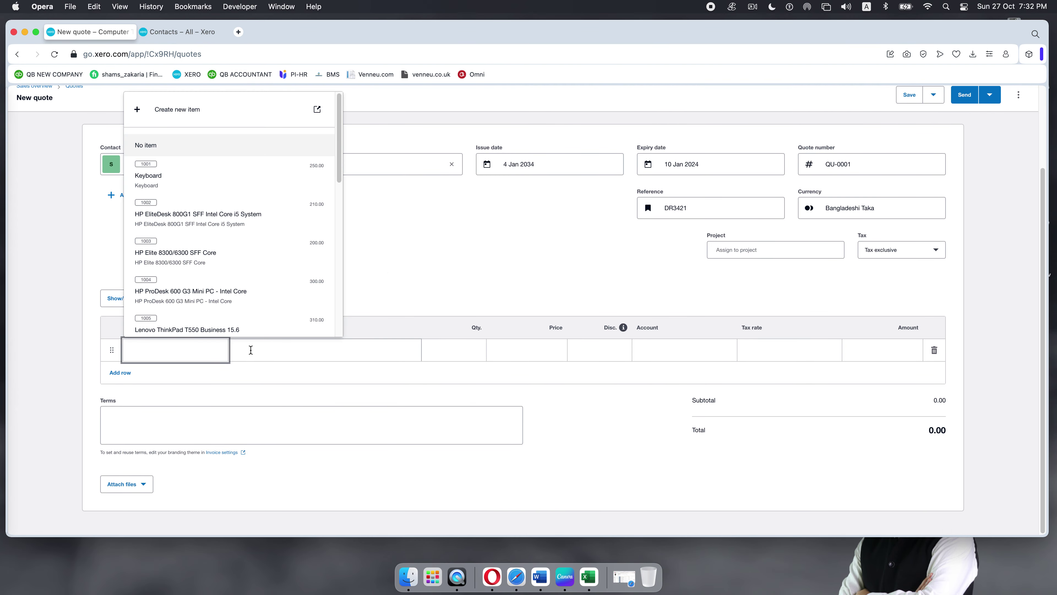
scroll(208, 300, "down", 1)
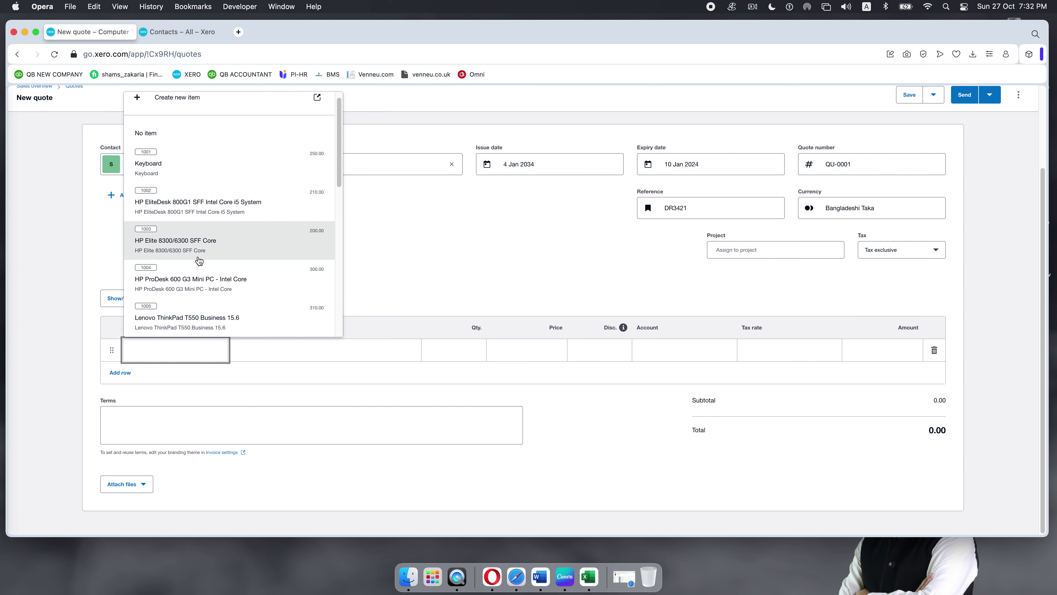
scroll(203, 250, "down", 5)
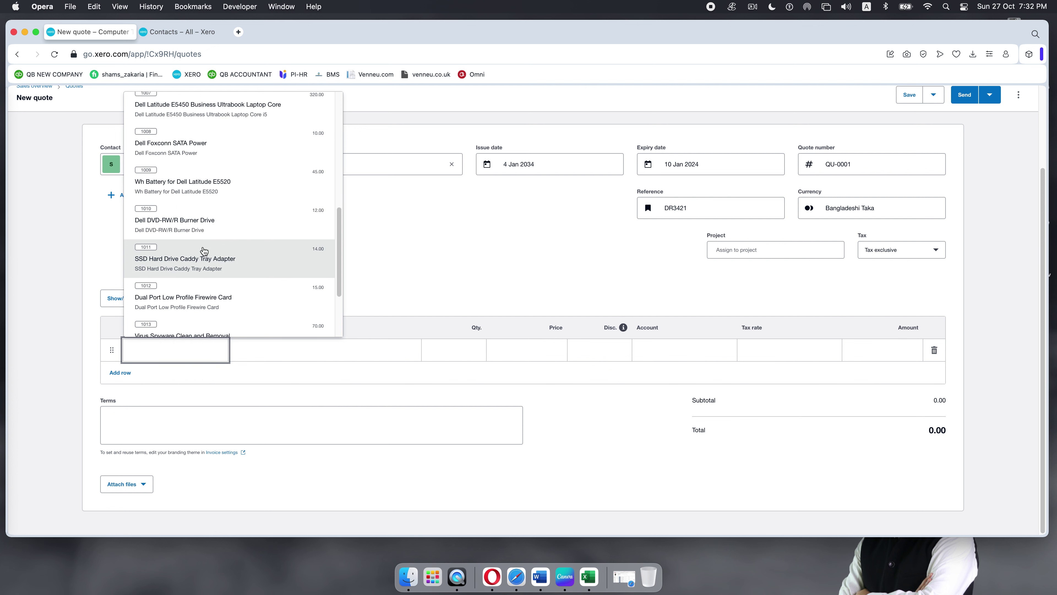
scroll(204, 250, "up", 6)
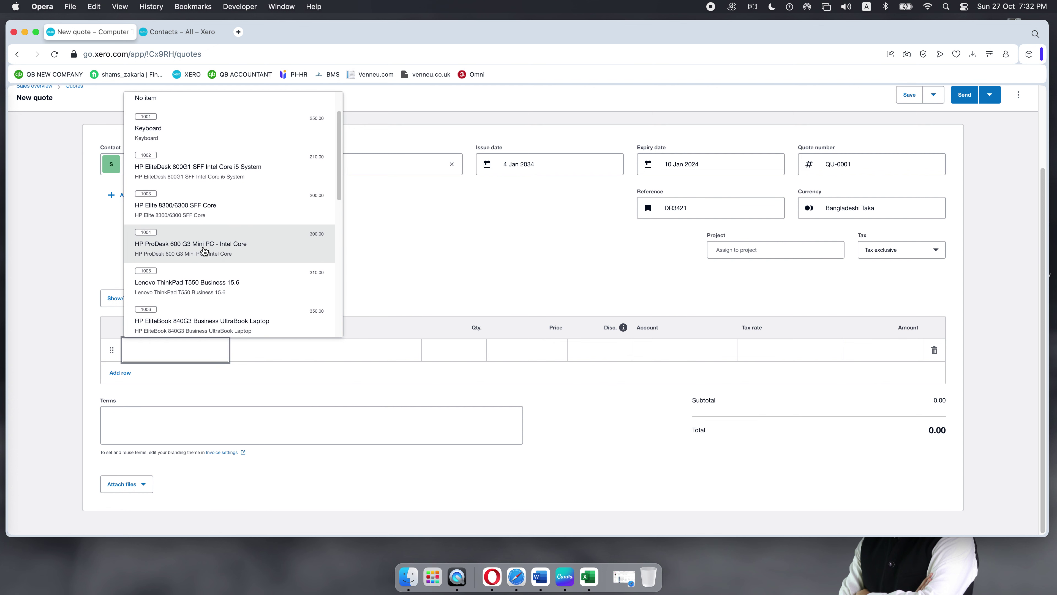
left_click(188, 177)
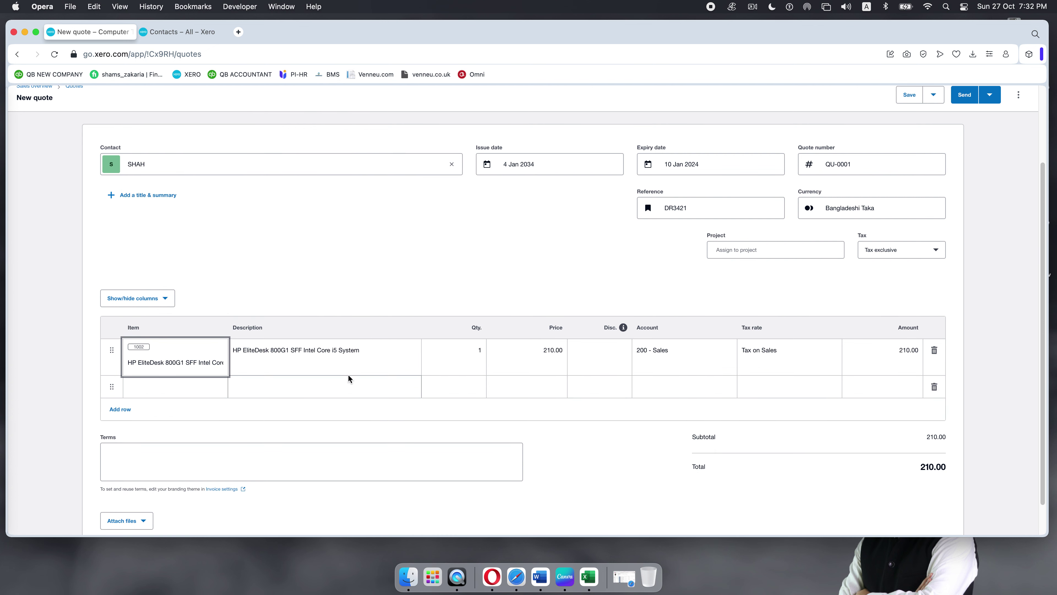
left_click(189, 387)
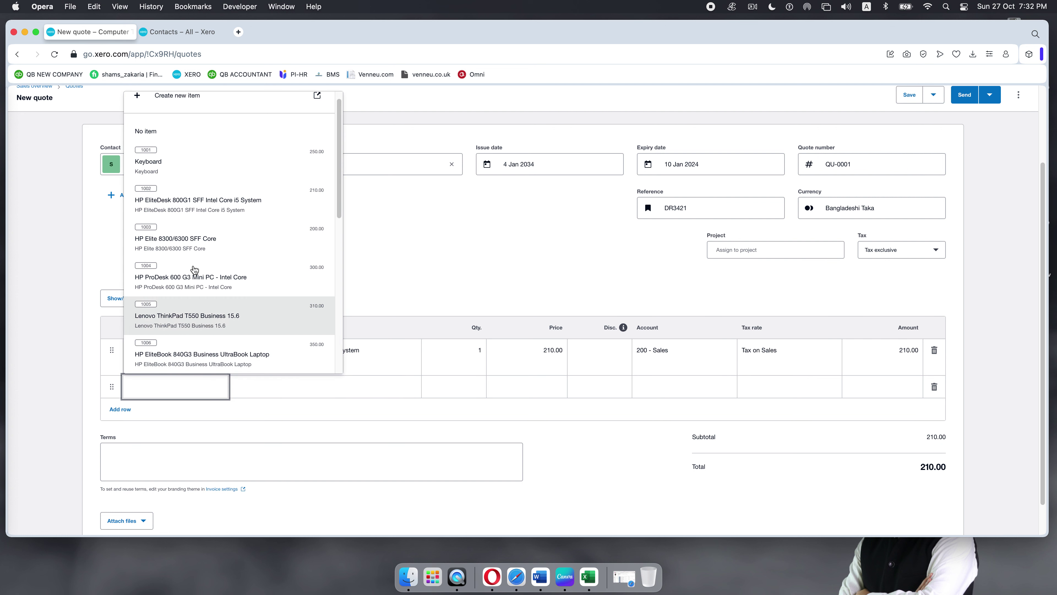
left_click(191, 284)
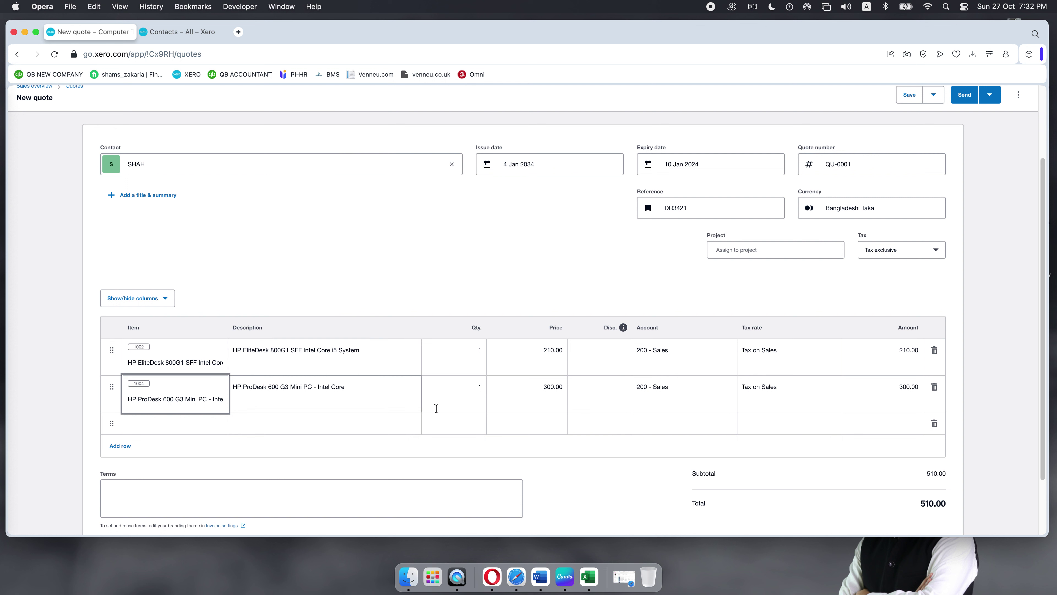
Step: Set quantity 5 on the EliteDesk line and 7 on the ProDesk line, then select the 210.00 price
left_click(464, 348)
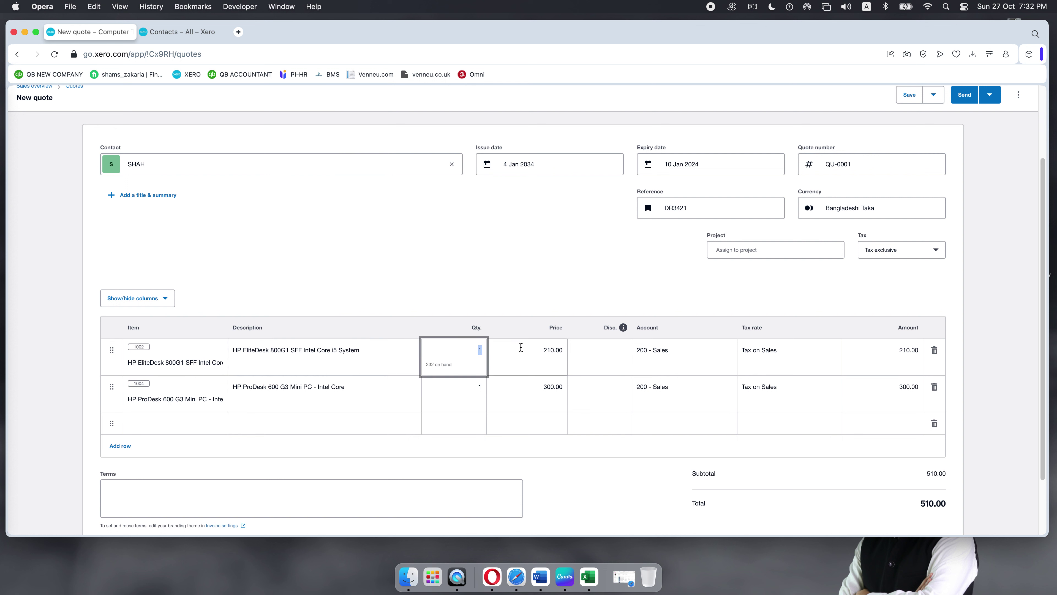
type("5")
left_click(479, 386)
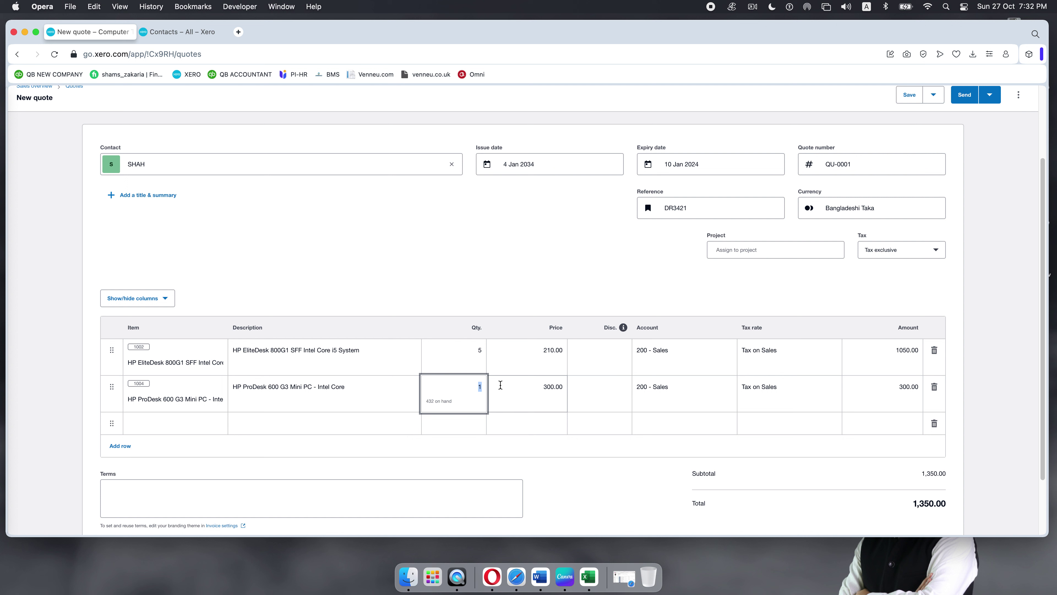
type("7")
left_click(481, 266)
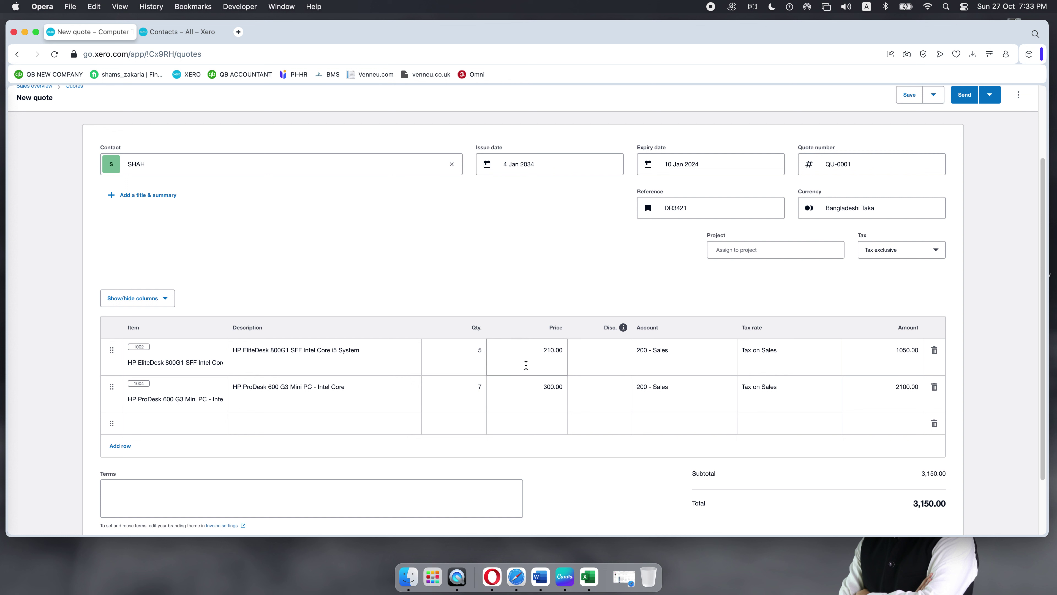
left_click(538, 353)
left_click_drag(538, 353, 577, 353)
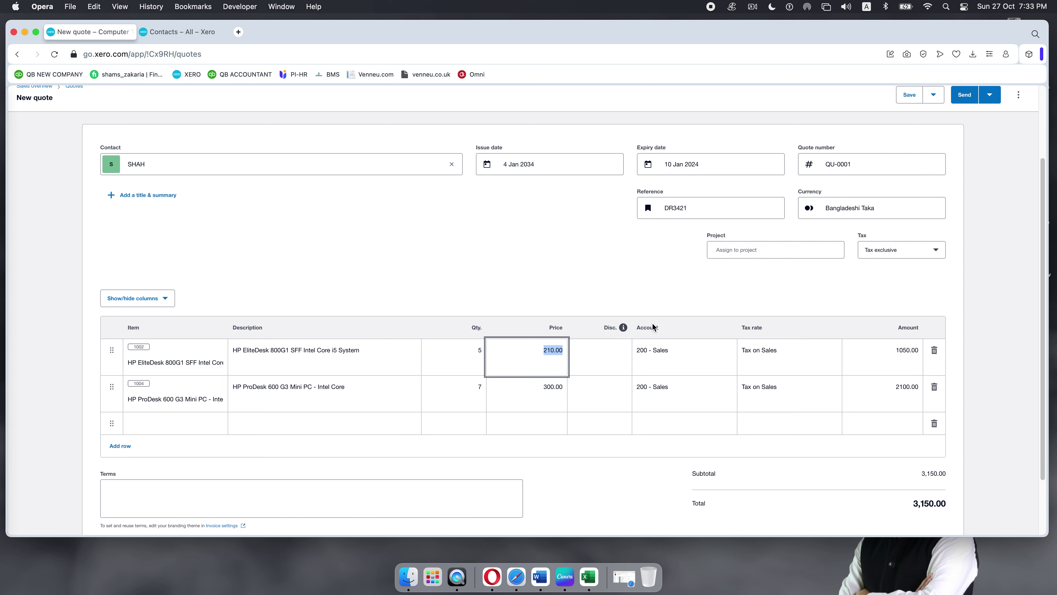
Step: Apply Sales tax 10% to both HP lines, adding 315.00 tax for a 3,465.00 total
left_click(676, 351)
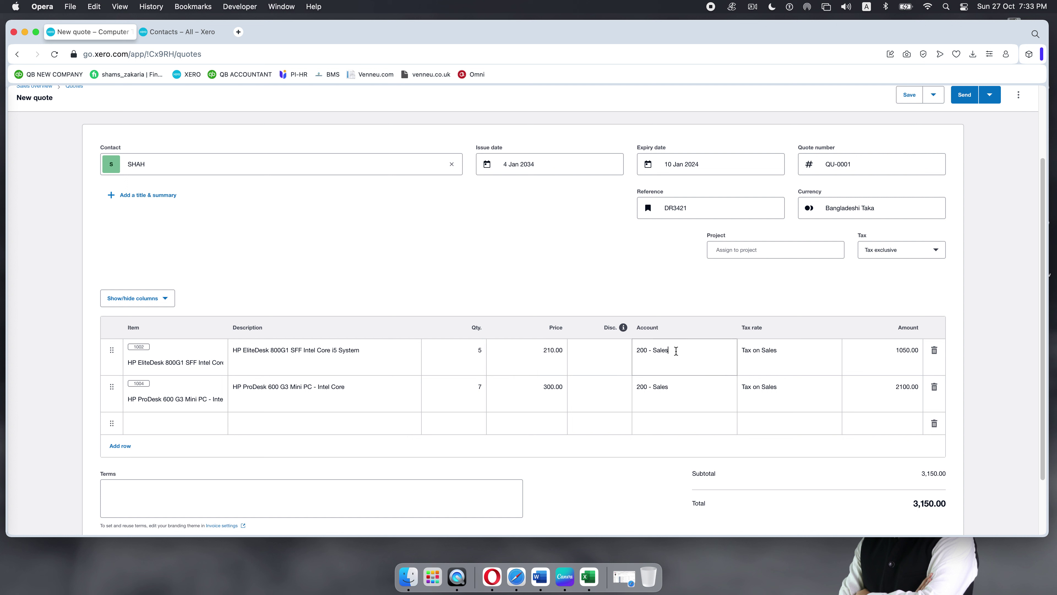
left_click_drag(676, 351, 625, 349)
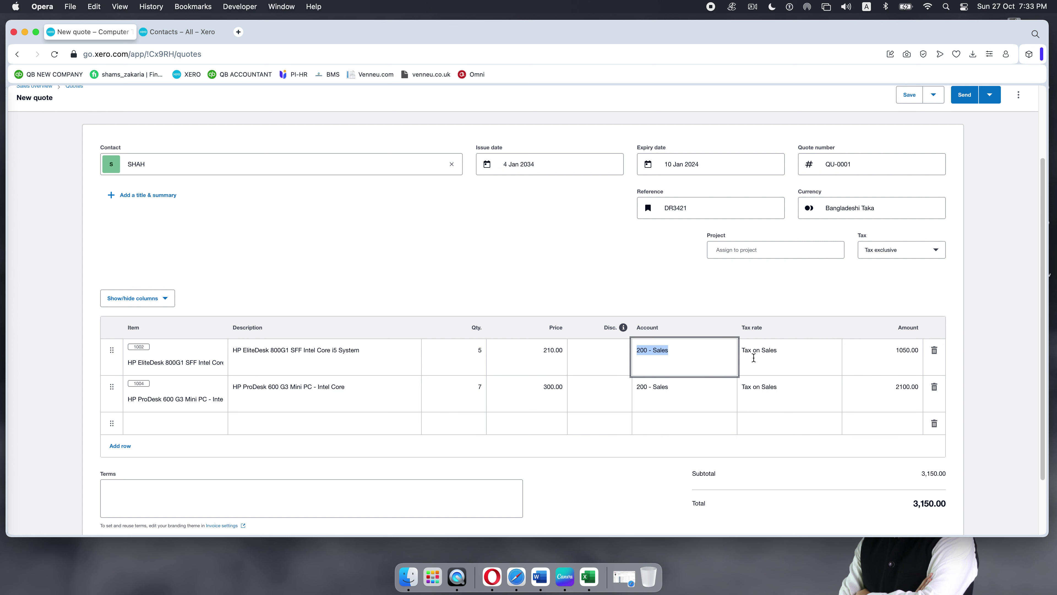
left_click(823, 354)
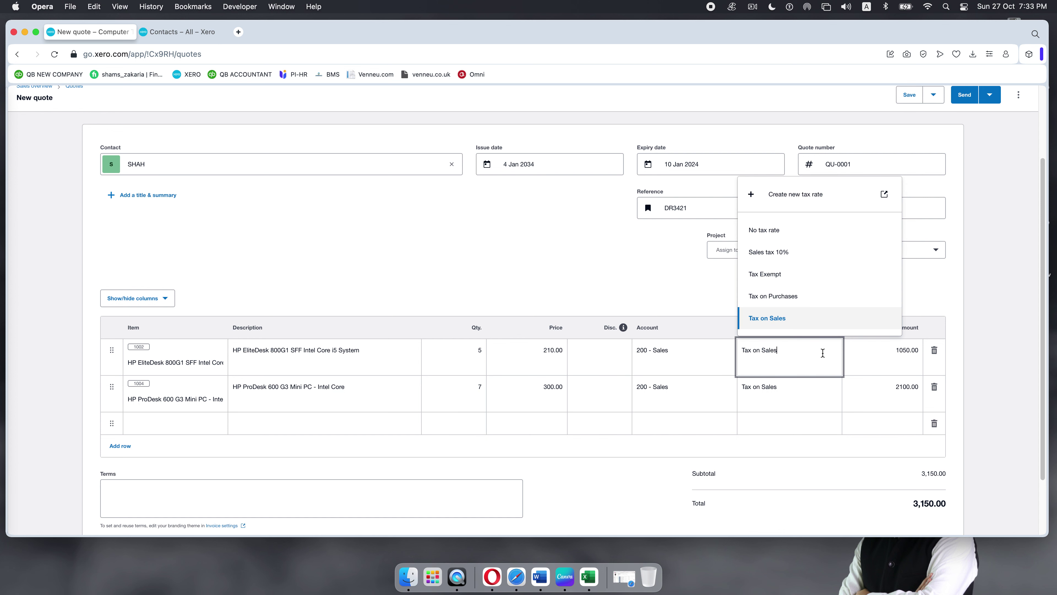
scroll(816, 304, "down", 1)
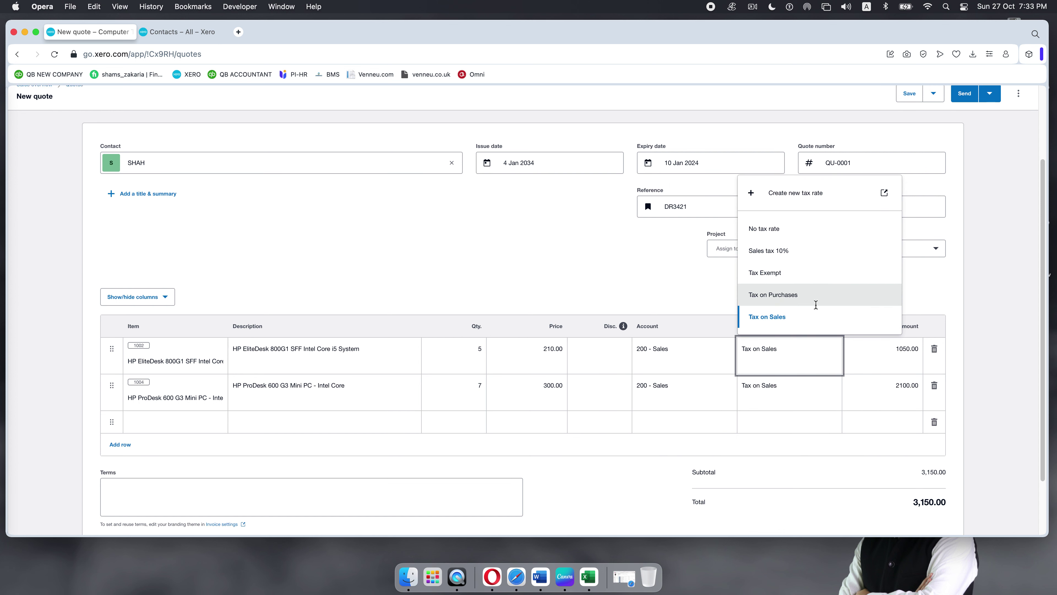
scroll(816, 305, "down", 3)
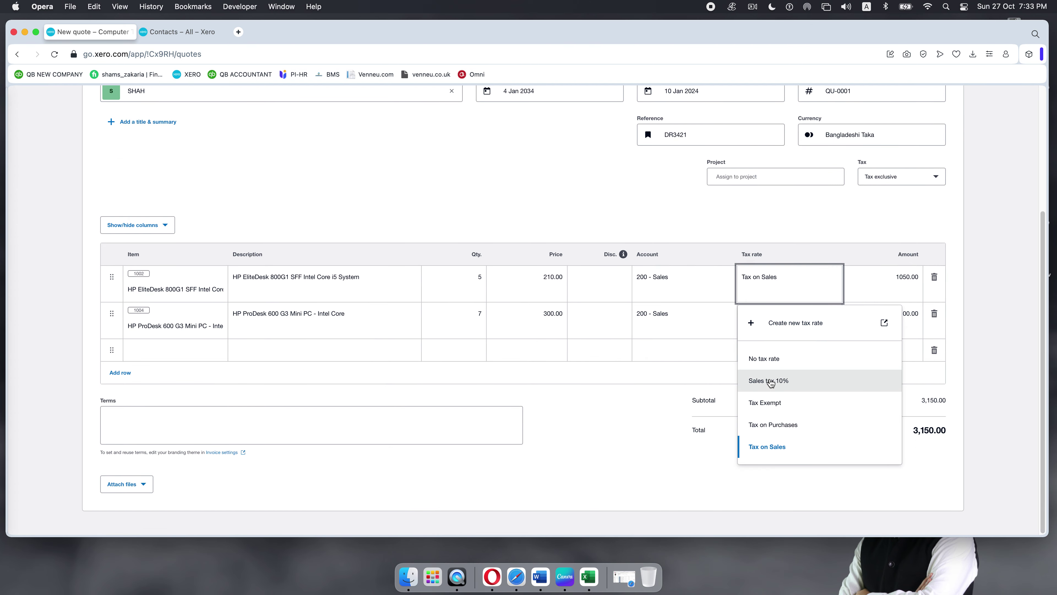
left_click(771, 383)
left_click(800, 318)
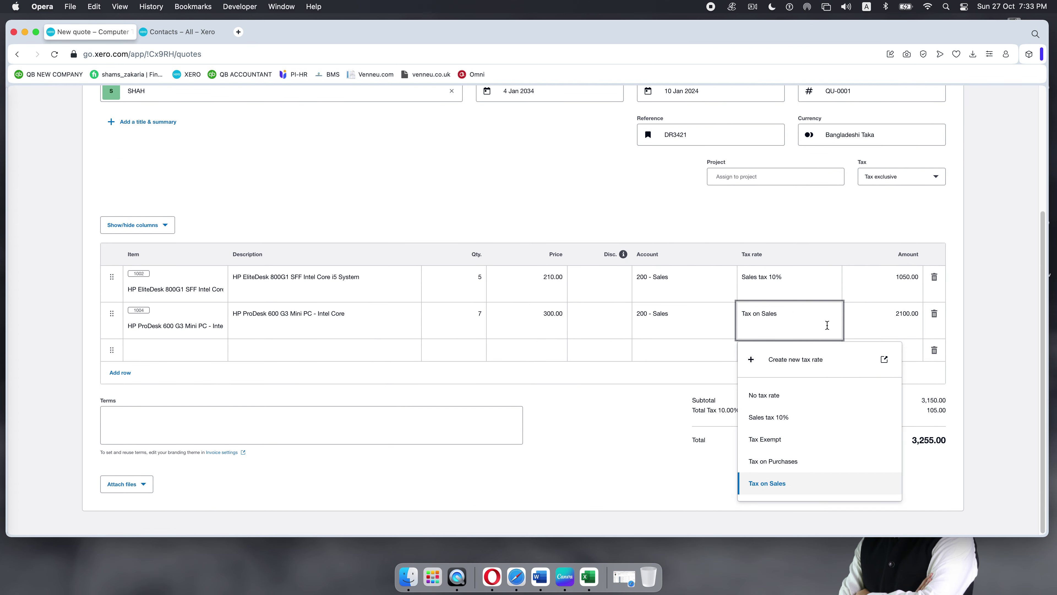
left_click(772, 417)
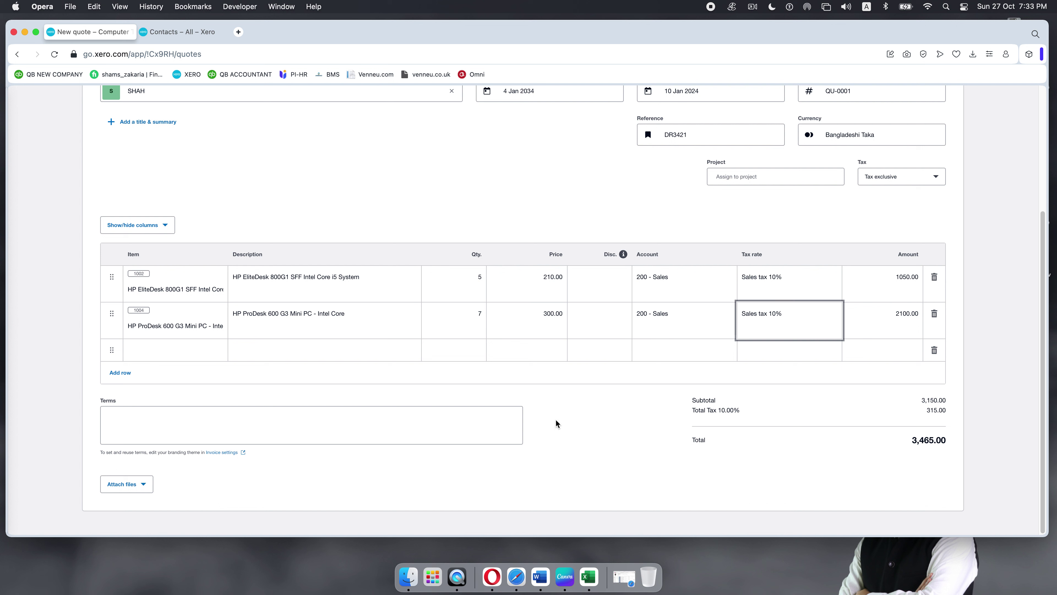
left_click(579, 429)
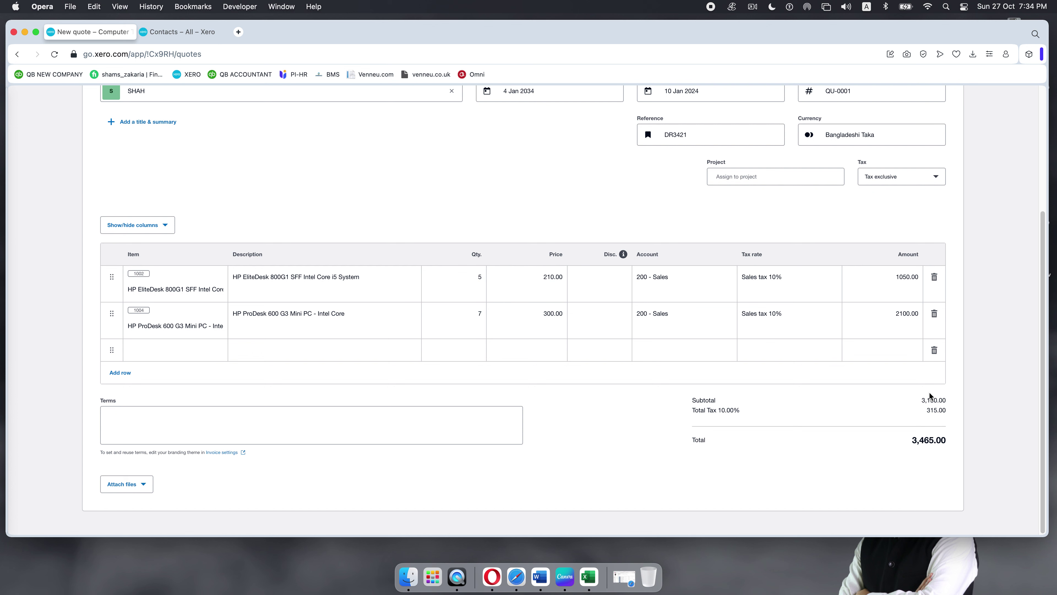
Step: Switch the quote to Tax inclusive, dropping the total to 3,150.00, then reload the page
scroll(929, 392, "up", 5)
scroll(929, 392, "down", 3)
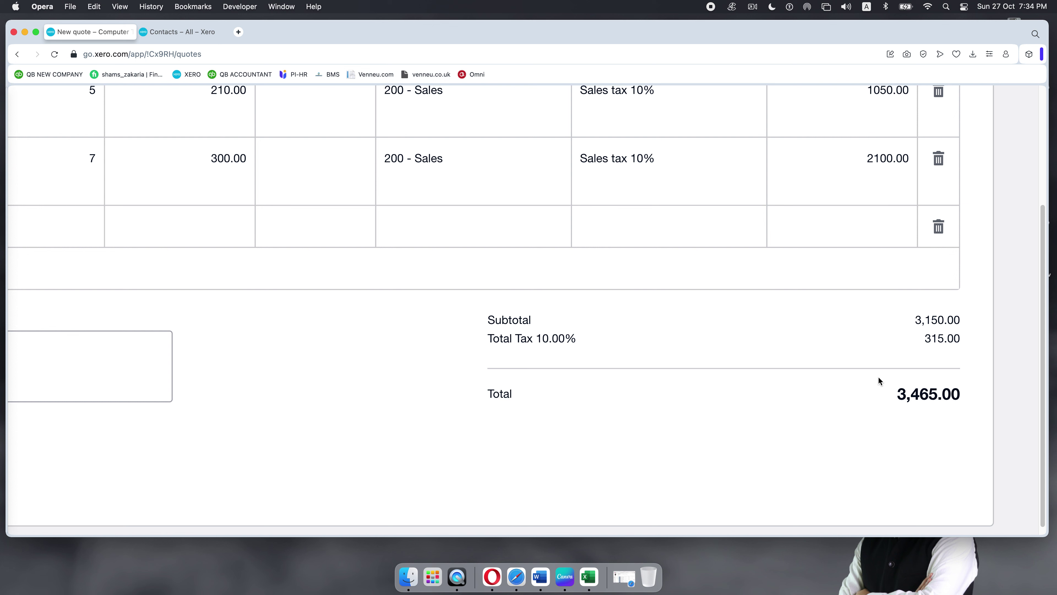
scroll(879, 377, "up", 6)
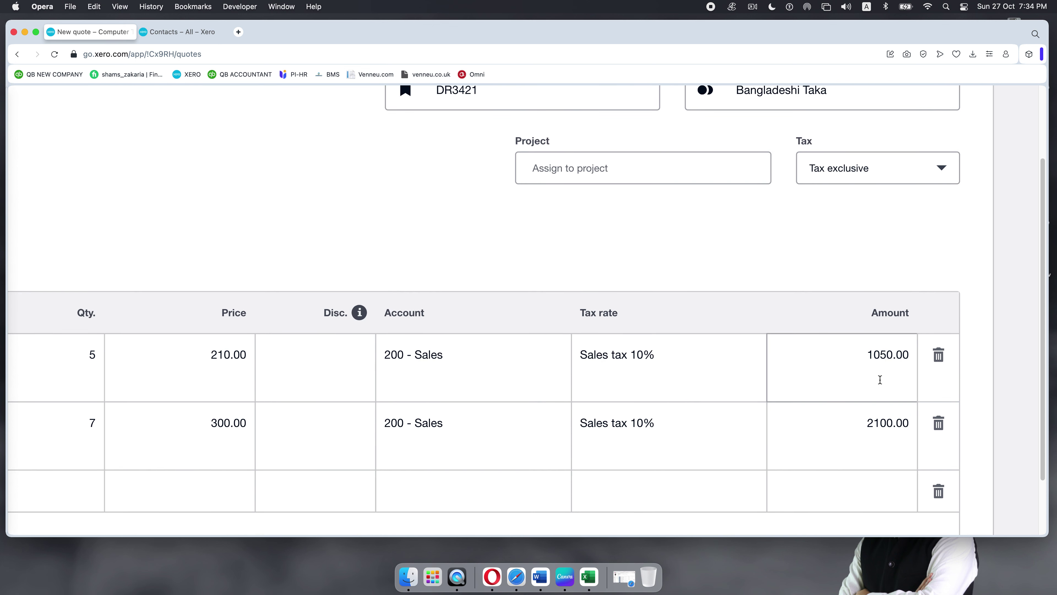
scroll(902, 491, "down", 5)
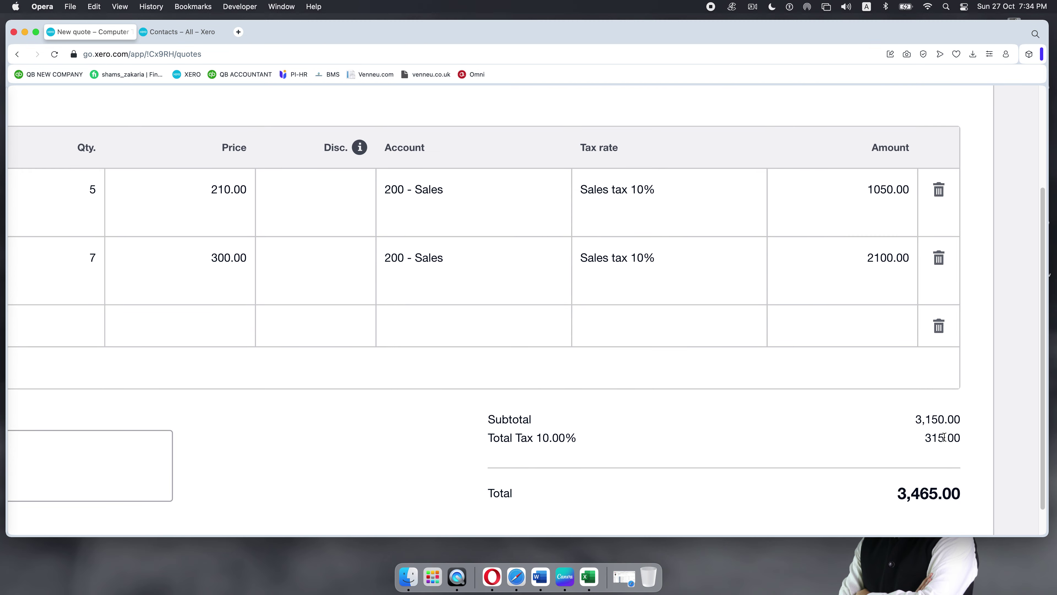
scroll(915, 473, "up", 6)
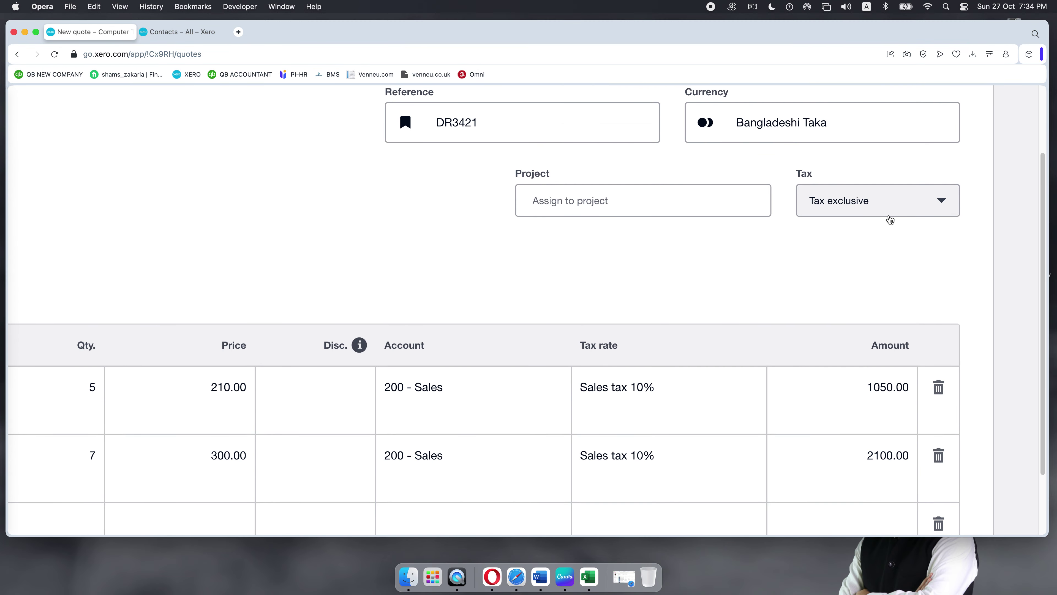
left_click(941, 201)
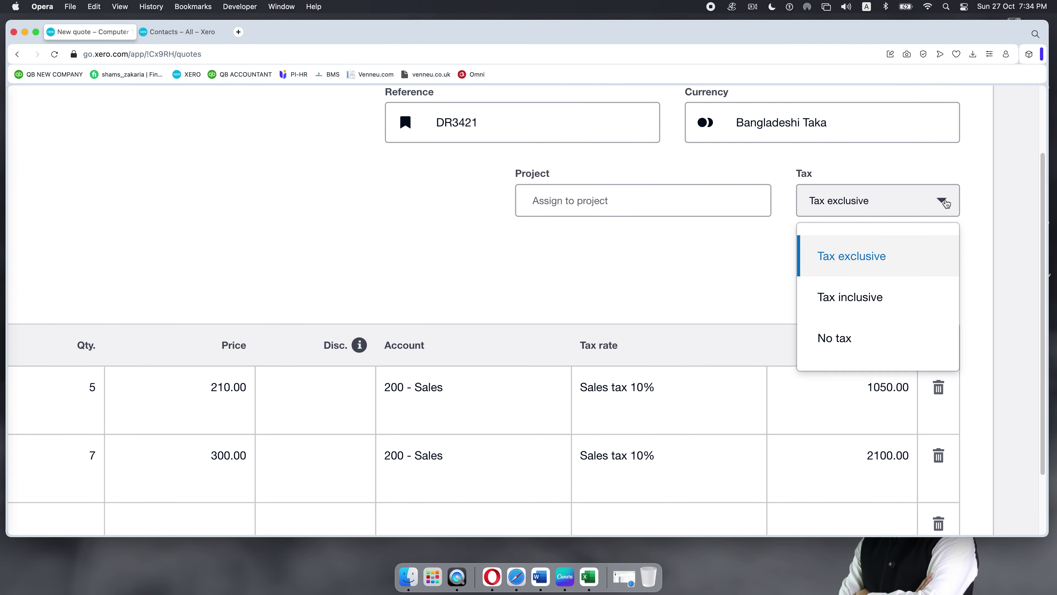
left_click(863, 296)
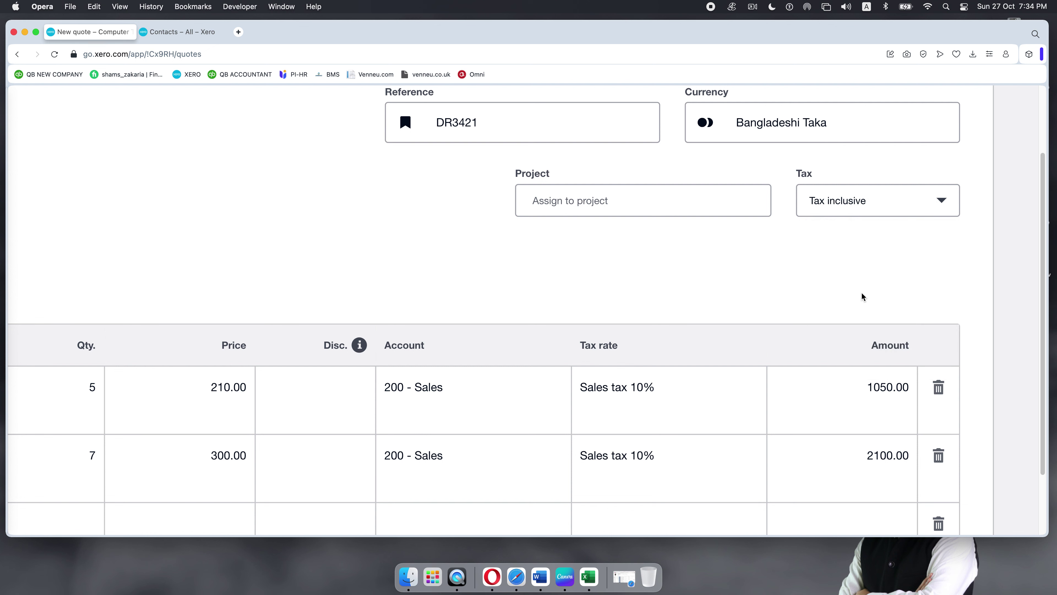
scroll(861, 297, "down", 6)
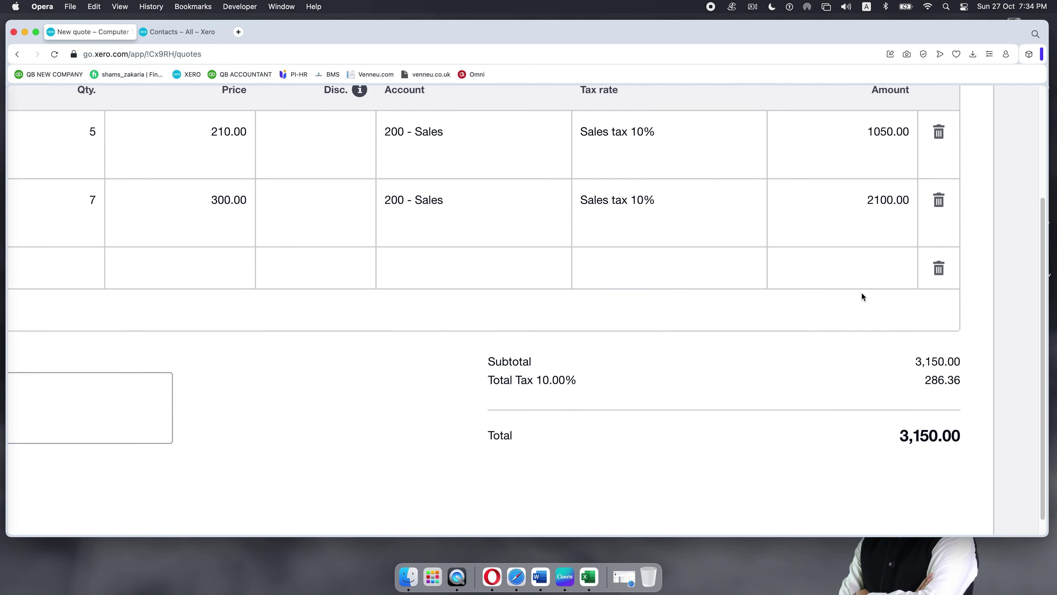
scroll(862, 297, "down", 1)
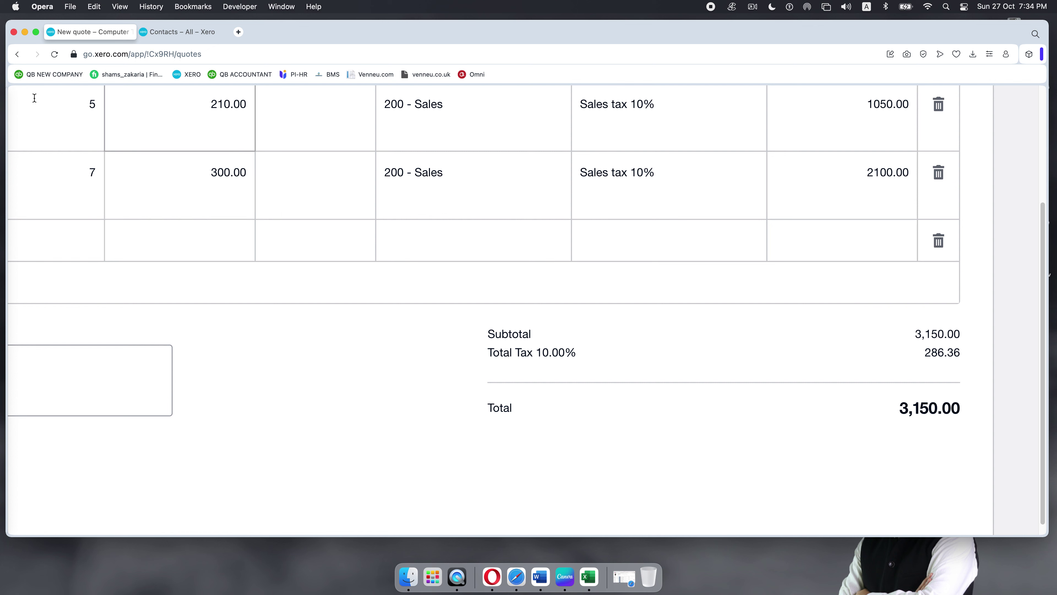
left_click(58, 55)
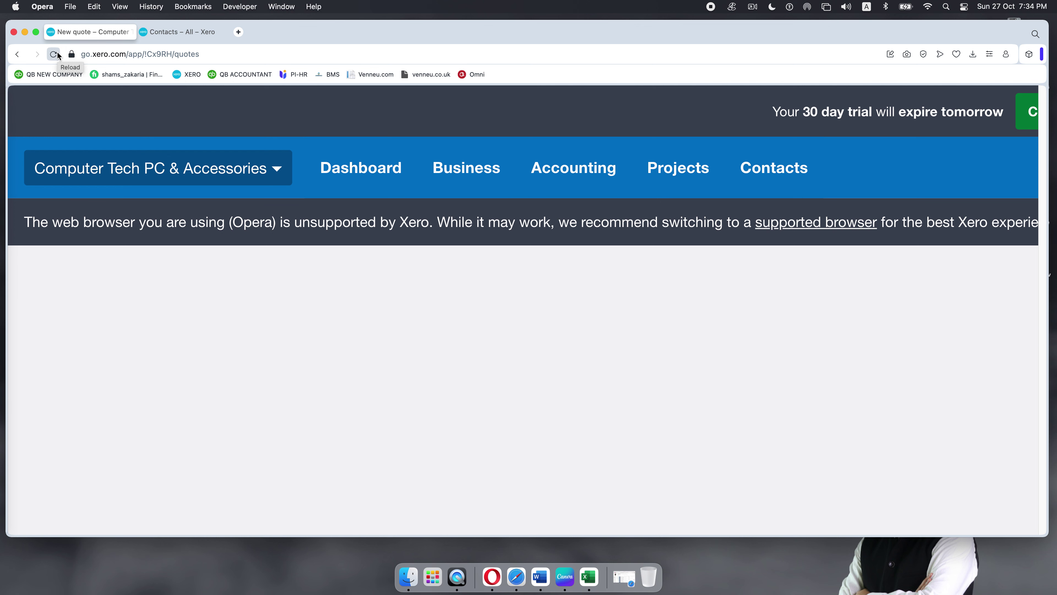
Step: Reset the reloaded blank quote form's zoom with Cmd+0 and place the cursor in the Contact field
scroll(600, 349, "right", 7)
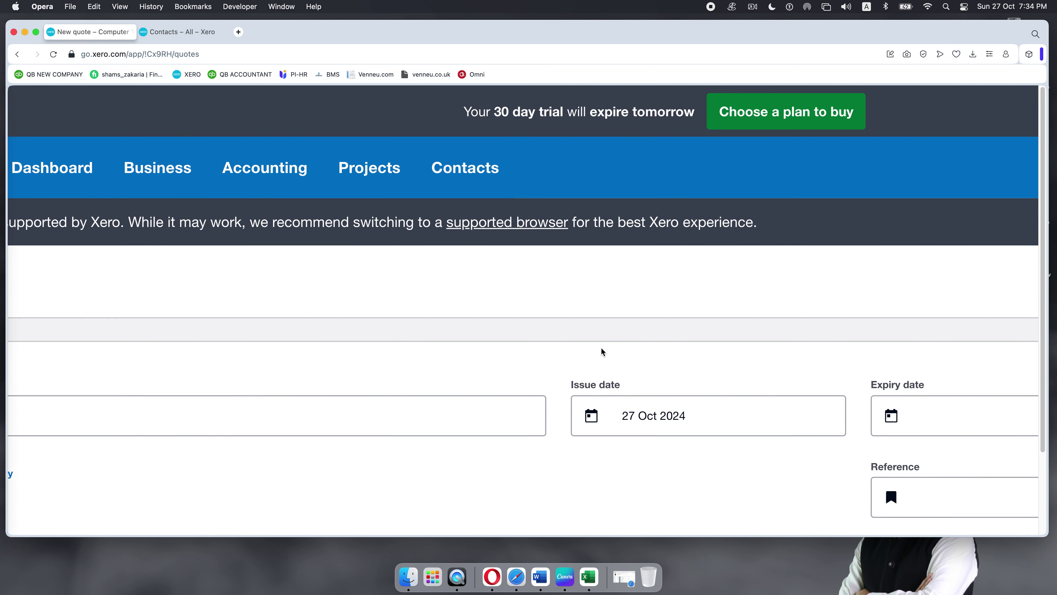
scroll(891, 348, "right", 10)
scroll(899, 337, "down", 3)
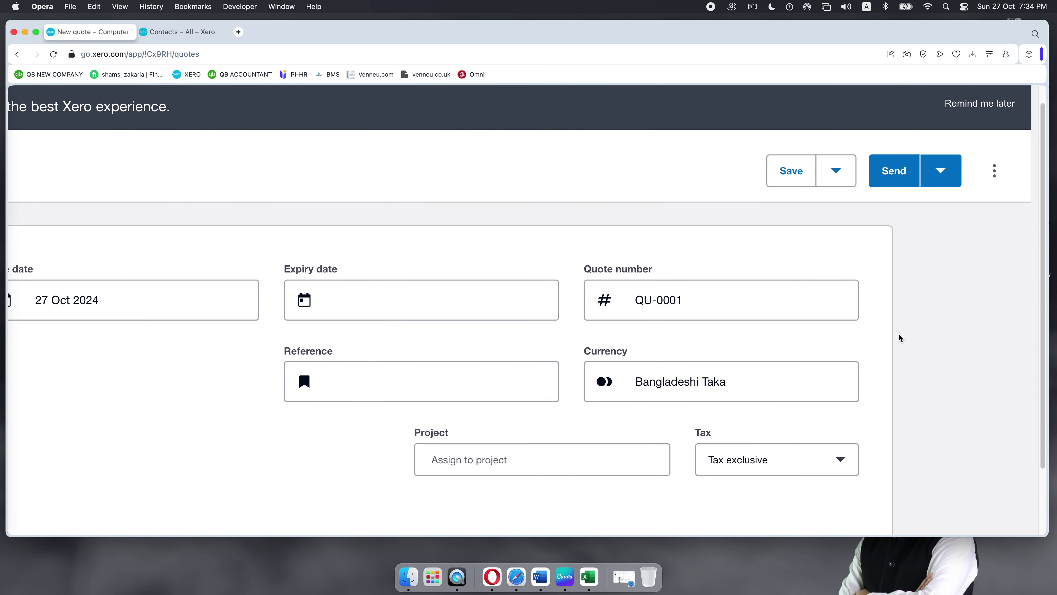
scroll(899, 337, "down", 10)
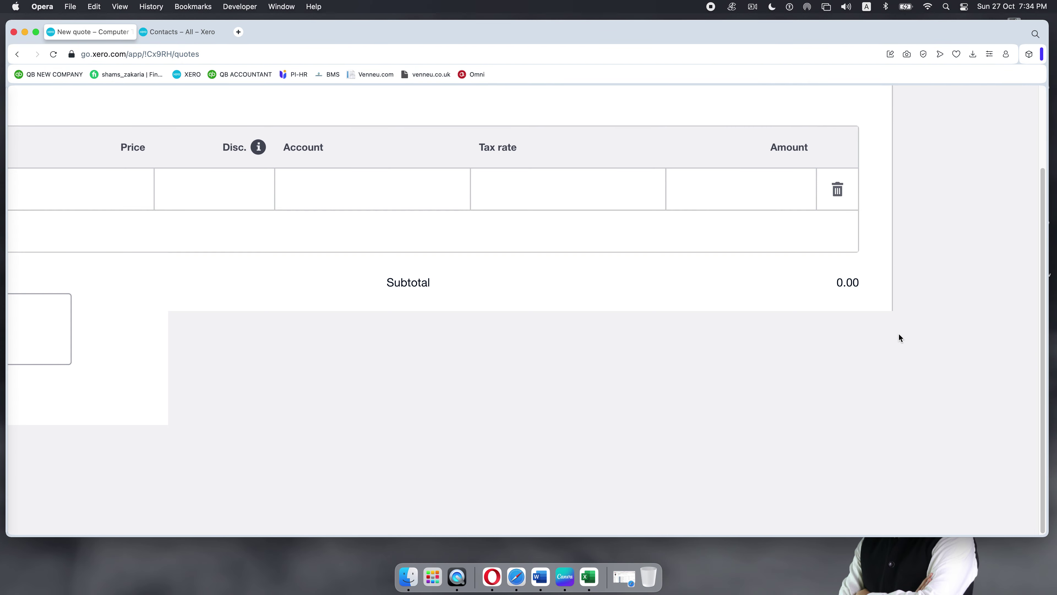
scroll(899, 334, "up", 10)
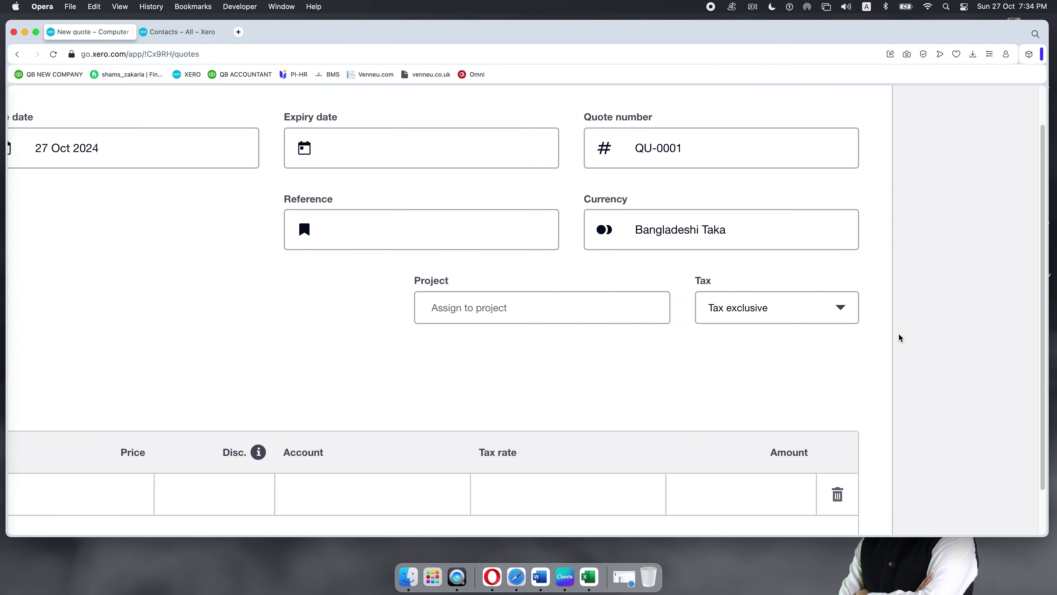
scroll(899, 338, "left", 10)
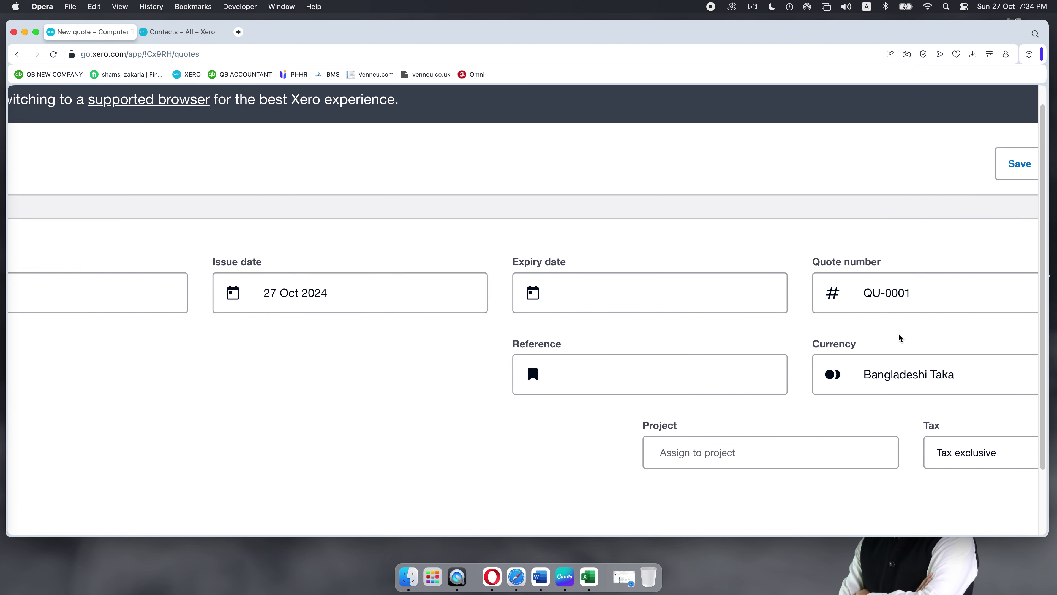
scroll(899, 333, "left", 5)
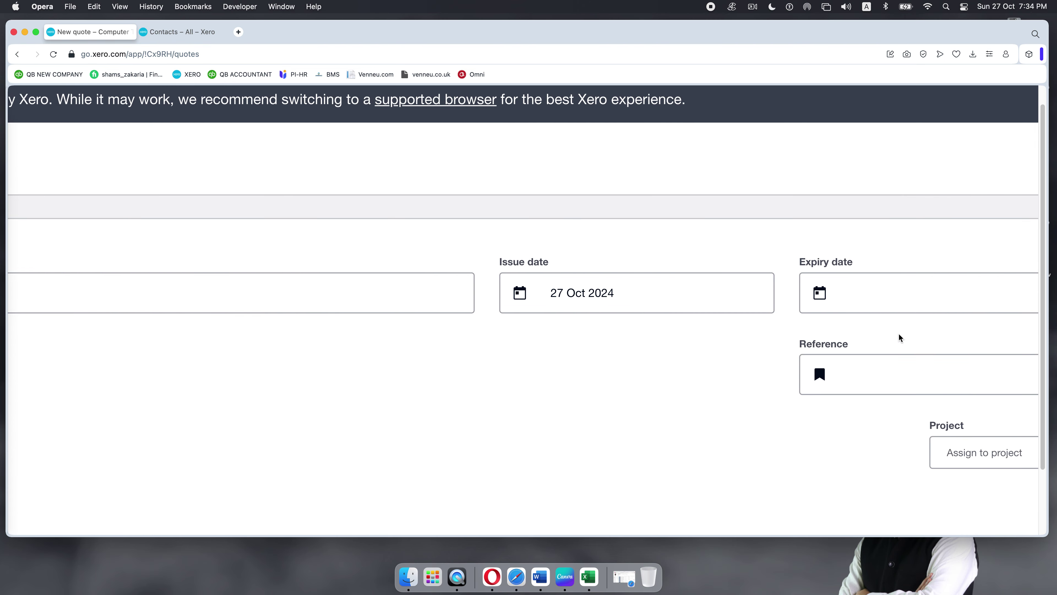
key("super+0")
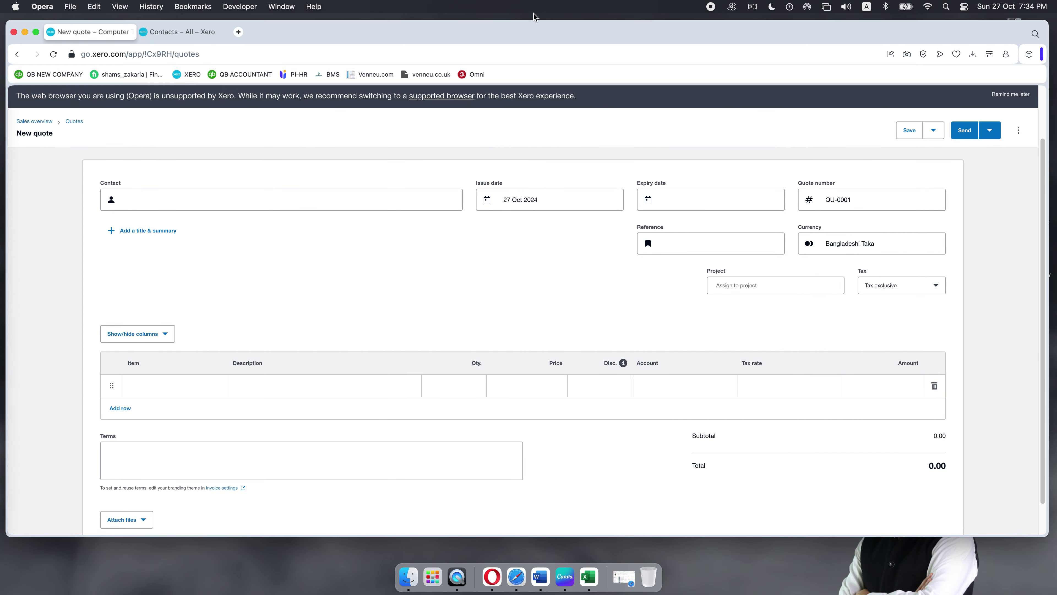
left_click(244, 197)
Step: Choose the existing matching contact, issue date 1 Oct 2024, and a 7-day expiry of 8 Oct 2024
type("sha")
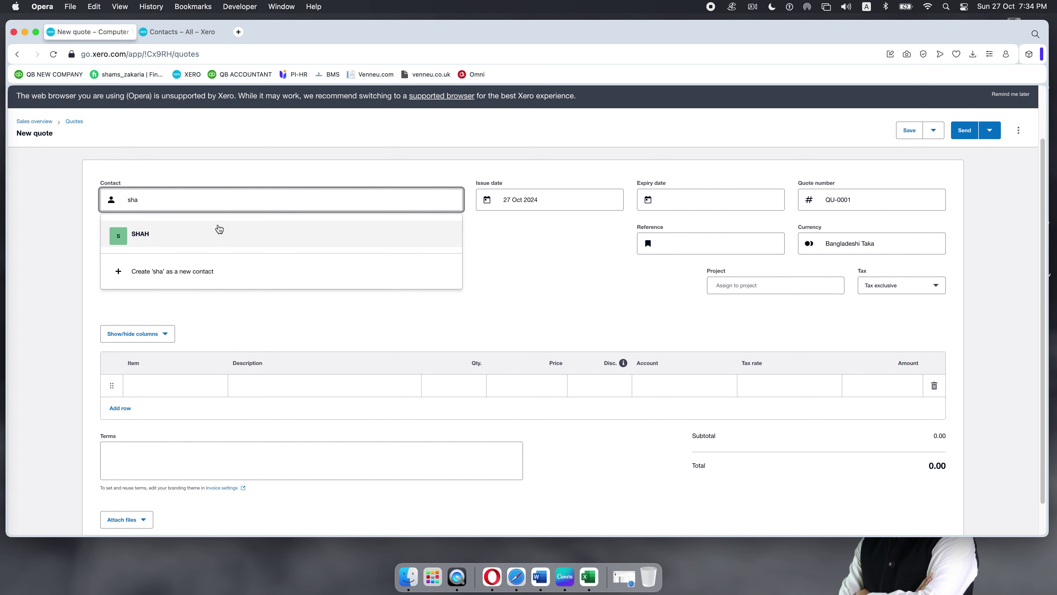
left_click(186, 239)
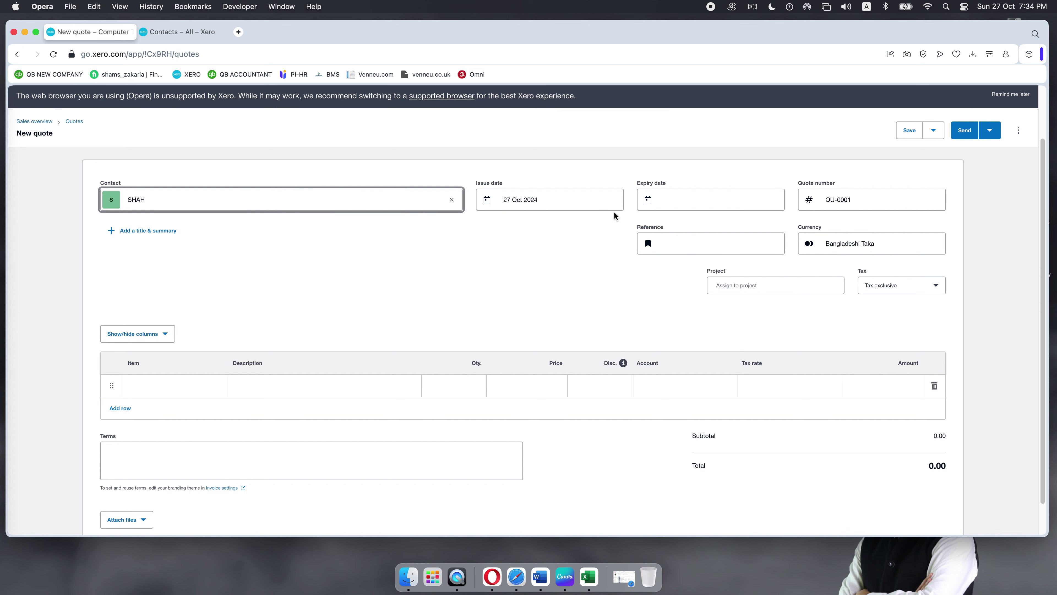
left_click(604, 202)
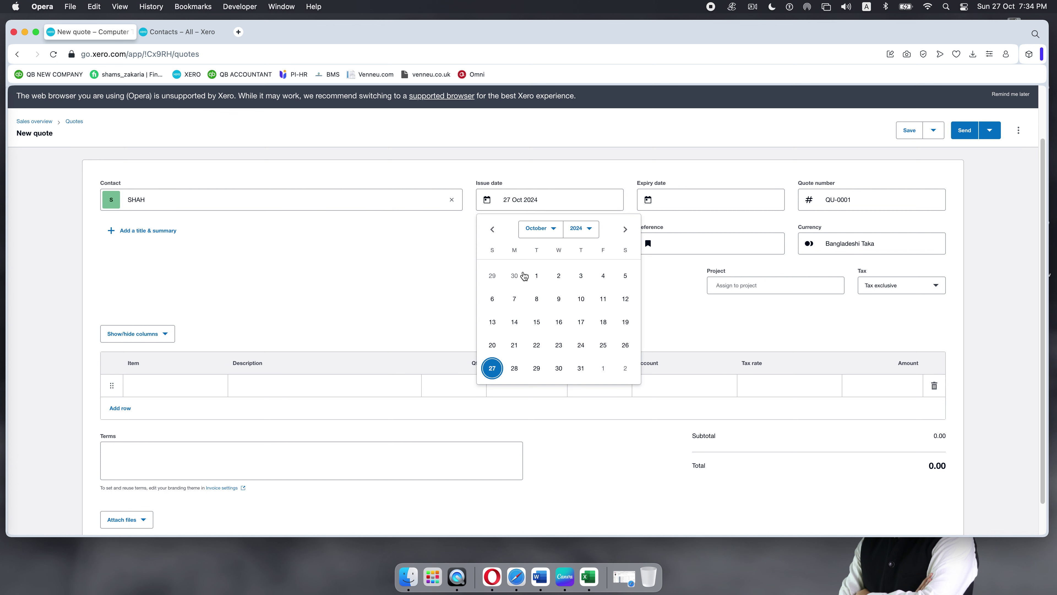
left_click(538, 277)
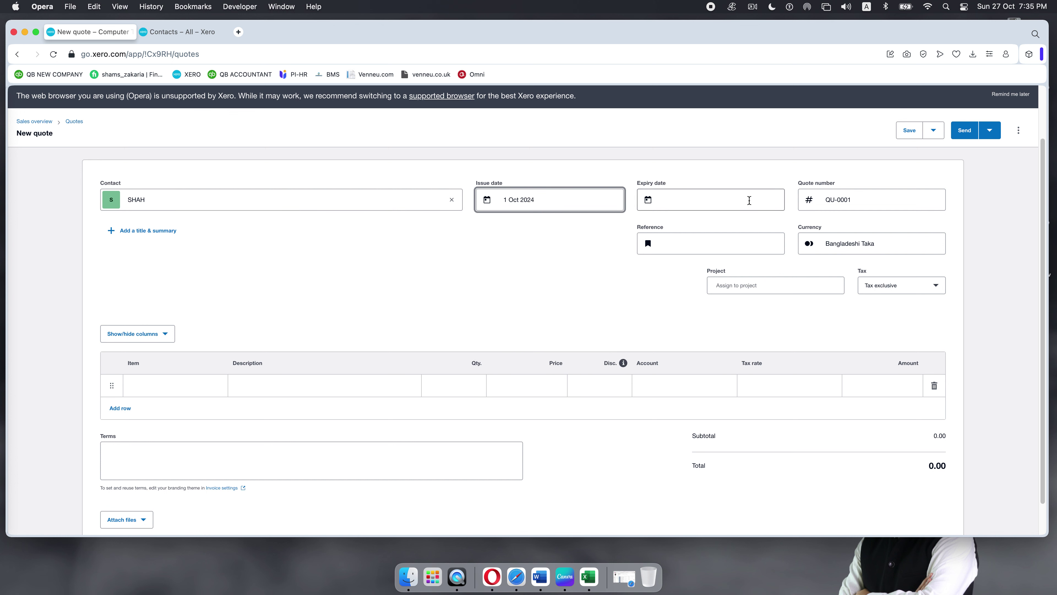
left_click(749, 201)
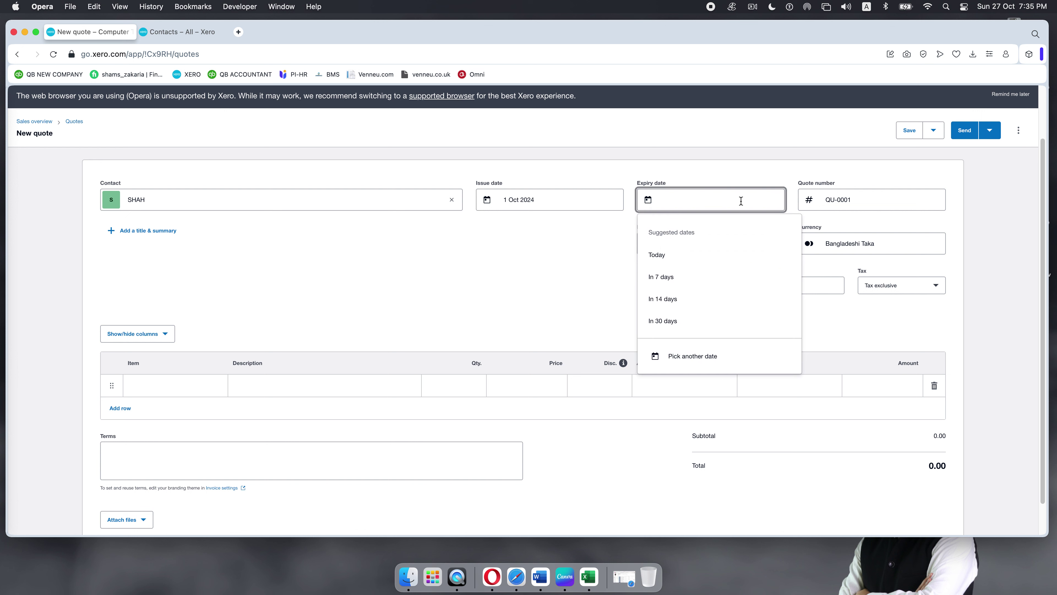
left_click(666, 276)
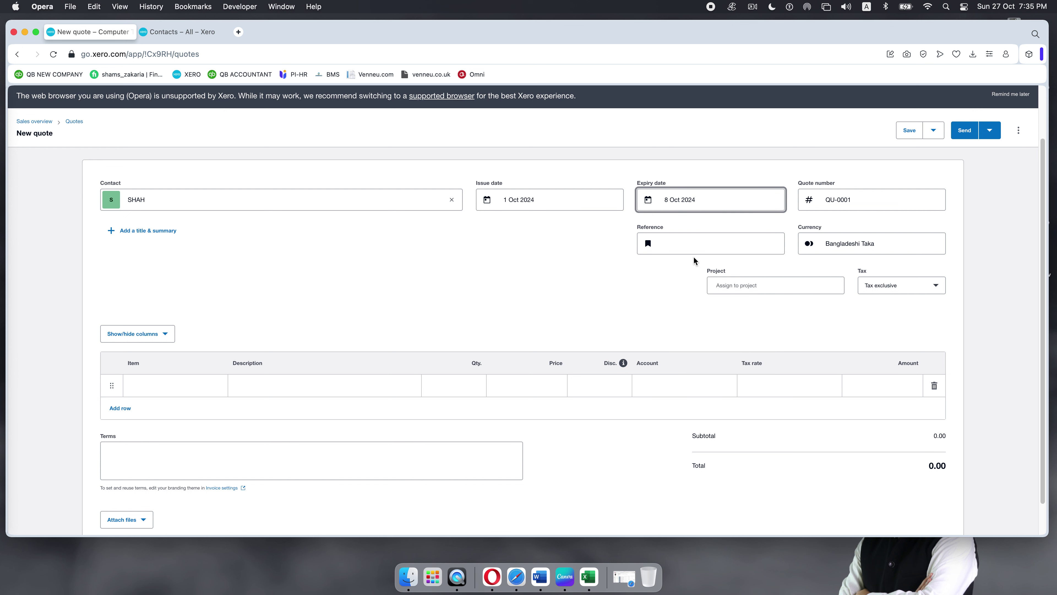
Step: Enter the reference VG5443 and bring the line items table into view
left_click(688, 245)
type("V")
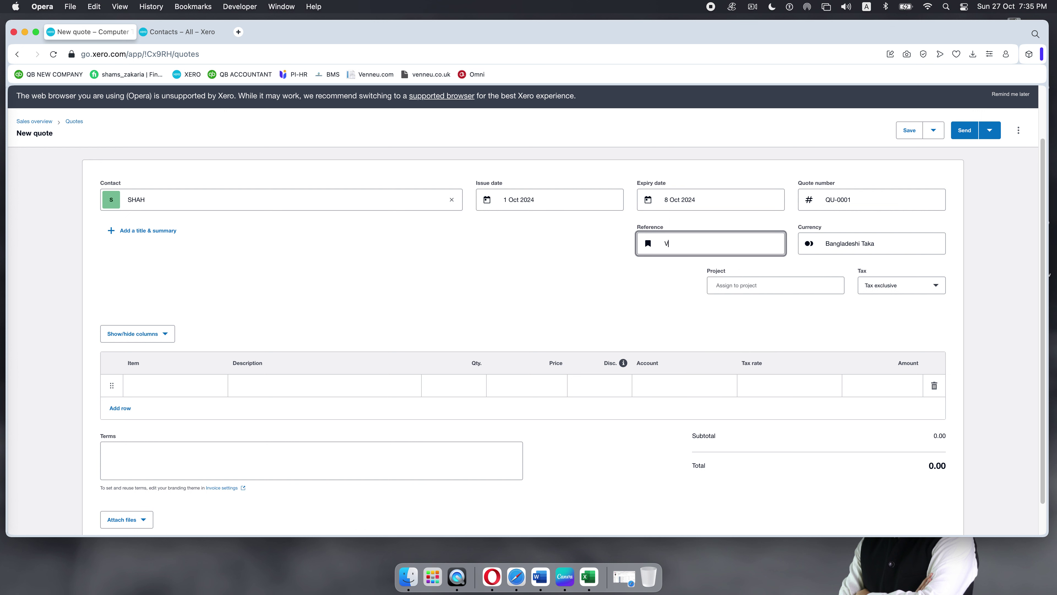
type("G5443")
scroll(783, 281, "down", 1)
scroll(782, 281, "down", 2)
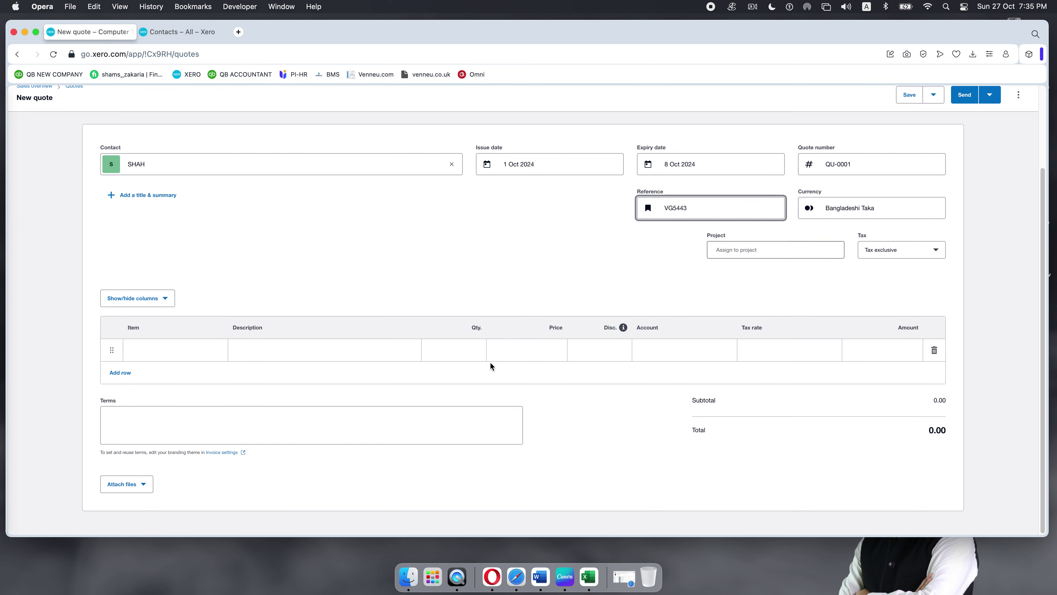
Step: Add 5 × HP EliteDesk 800G1 at 210.00 and 7 × HP Elite 8300/6300 SFF Core at 200.00, totalling 2,450.00
left_click(216, 350)
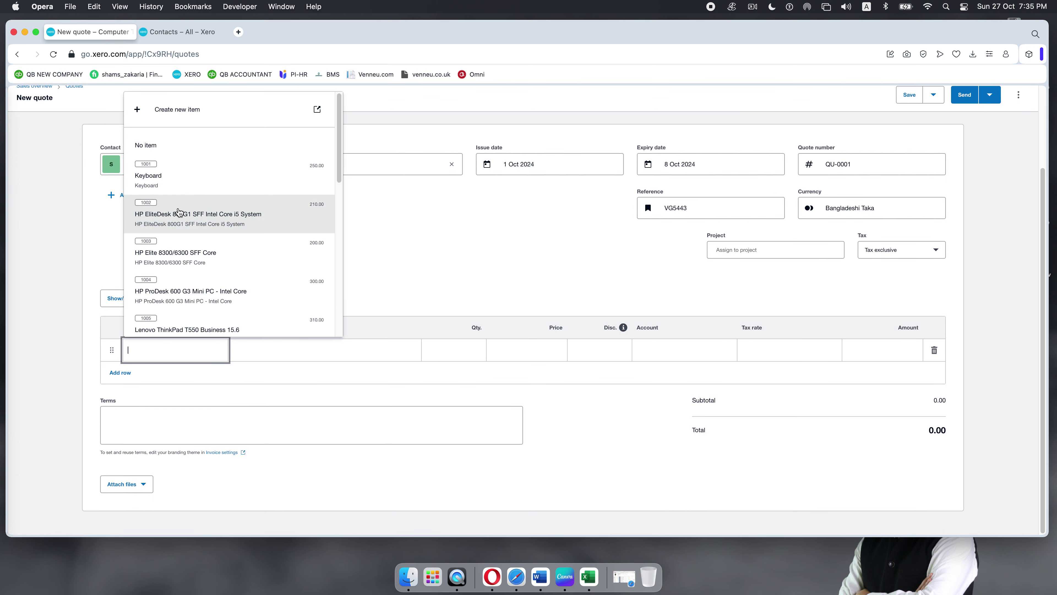
left_click(177, 214)
left_click(189, 387)
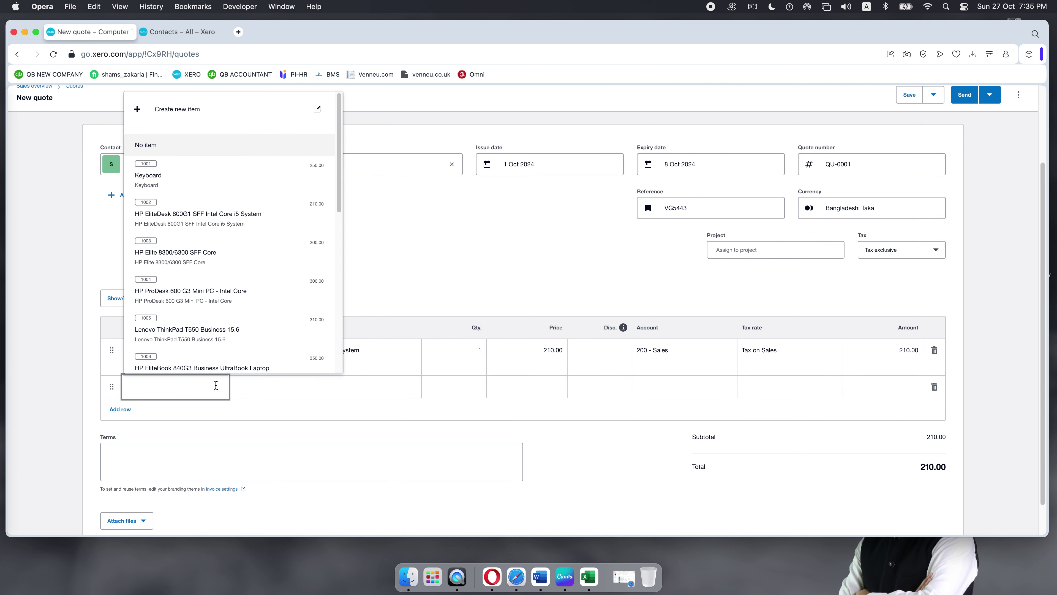
left_click(201, 250)
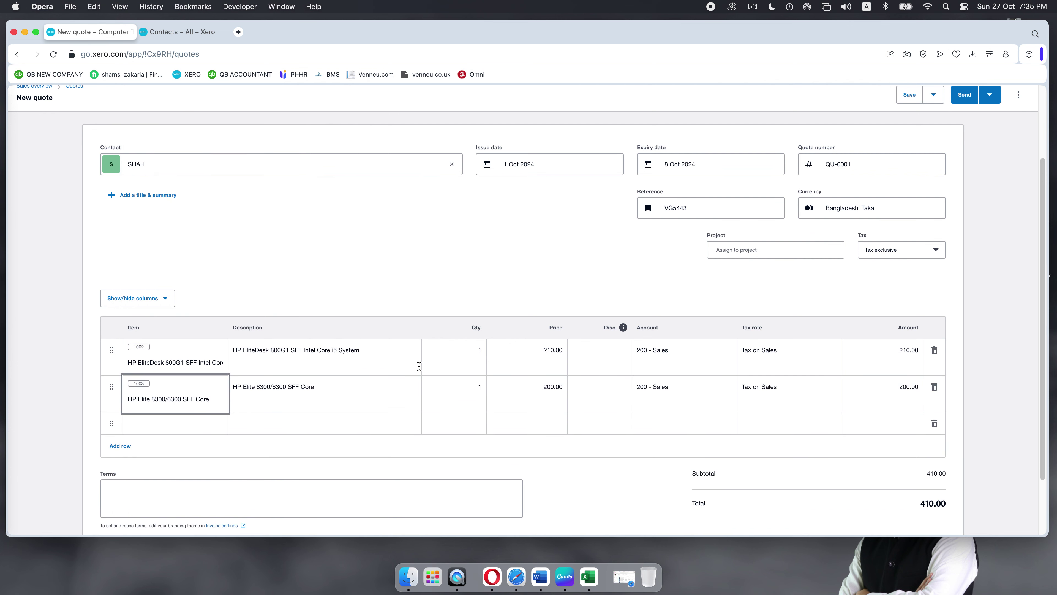
left_click(476, 350)
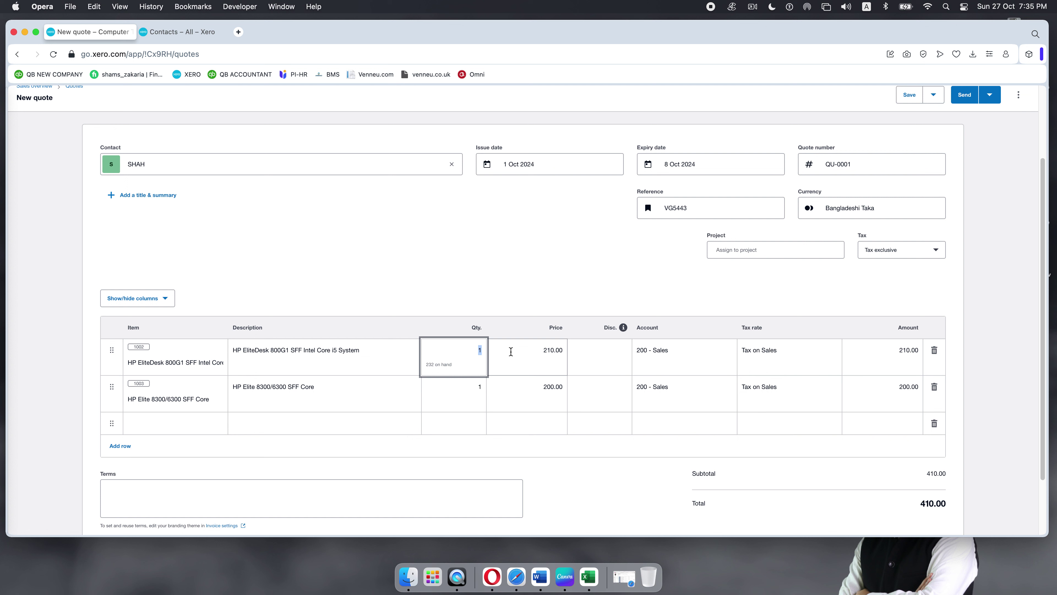
type("5")
left_click(483, 387)
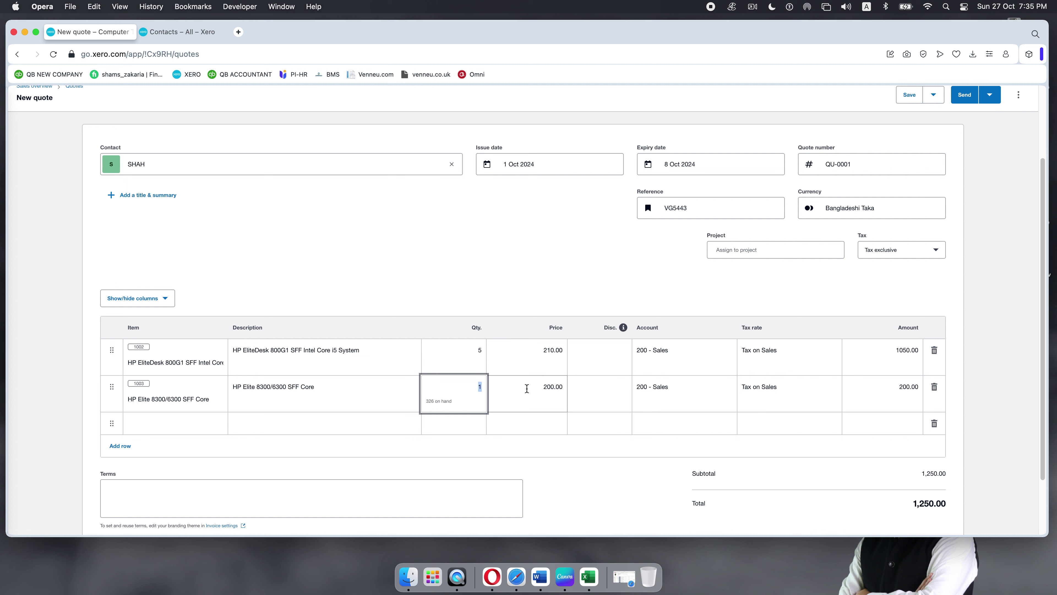
type("7")
left_click(652, 384)
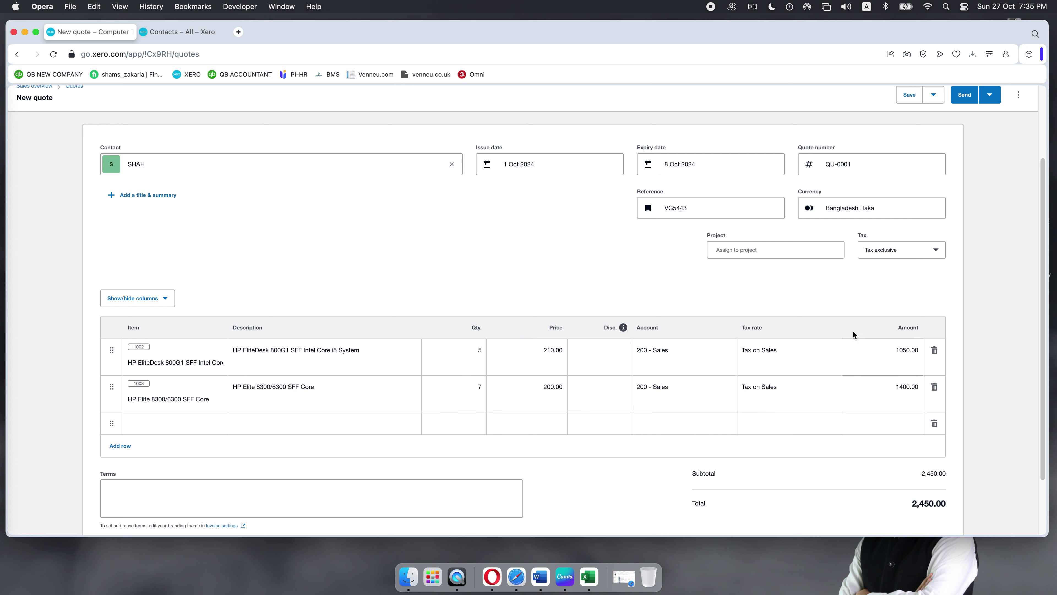
Step: Set amounts to Tax inclusive and Sales tax 10% on both lines, giving 222.72 tax within 2,450.00
left_click(935, 250)
left_click(891, 301)
left_click(834, 361)
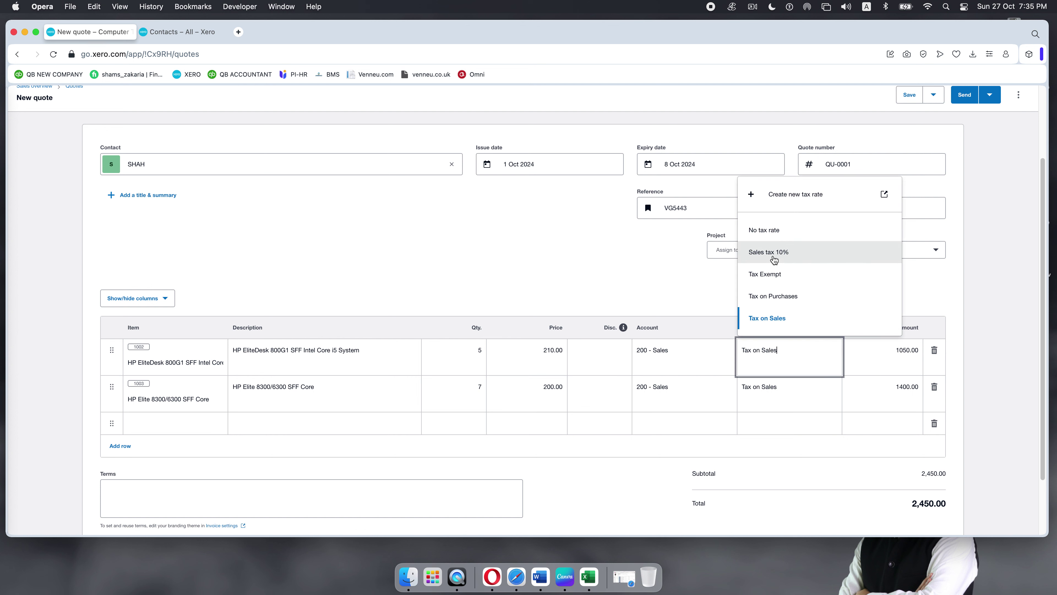
left_click(749, 253)
left_click(799, 387)
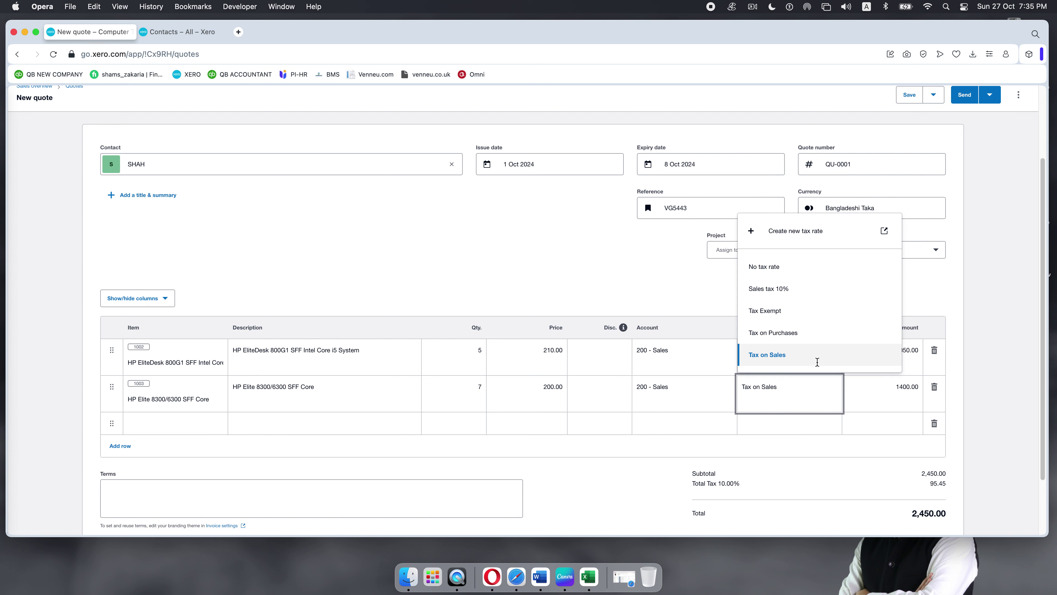
left_click(855, 285)
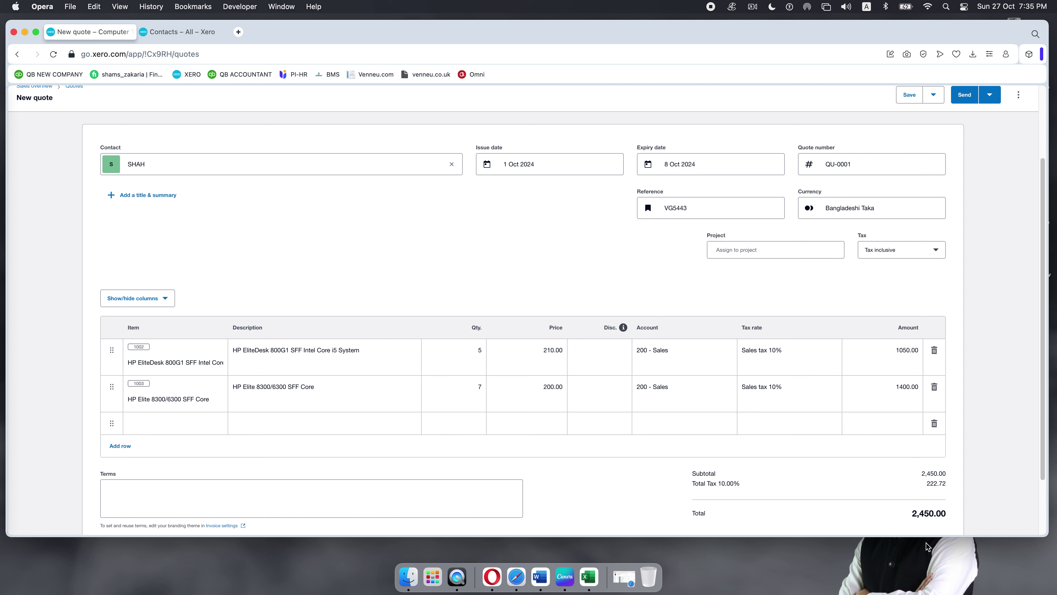
left_click_drag(911, 514, 950, 517)
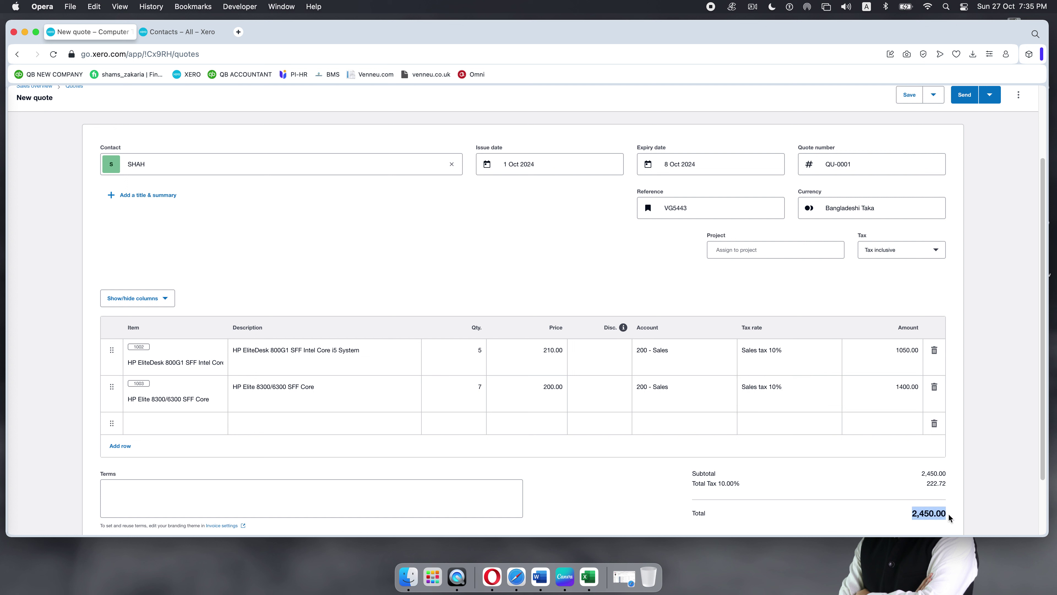
left_click(866, 479)
Step: Switch the quote's amounts to Tax exclusive and confirm the total reads 2,695.00
left_click(938, 249)
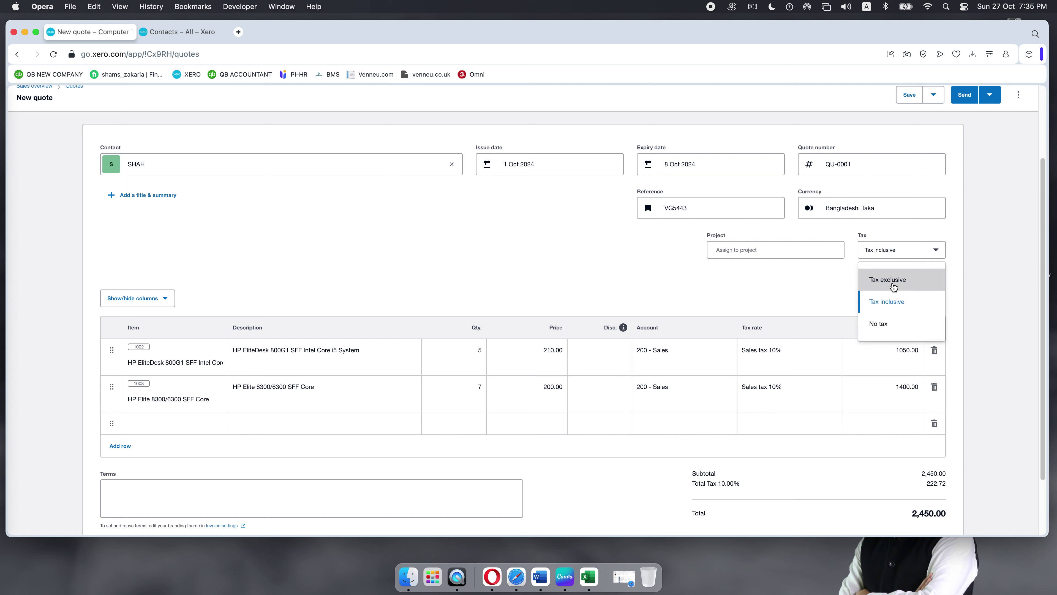
left_click(894, 281)
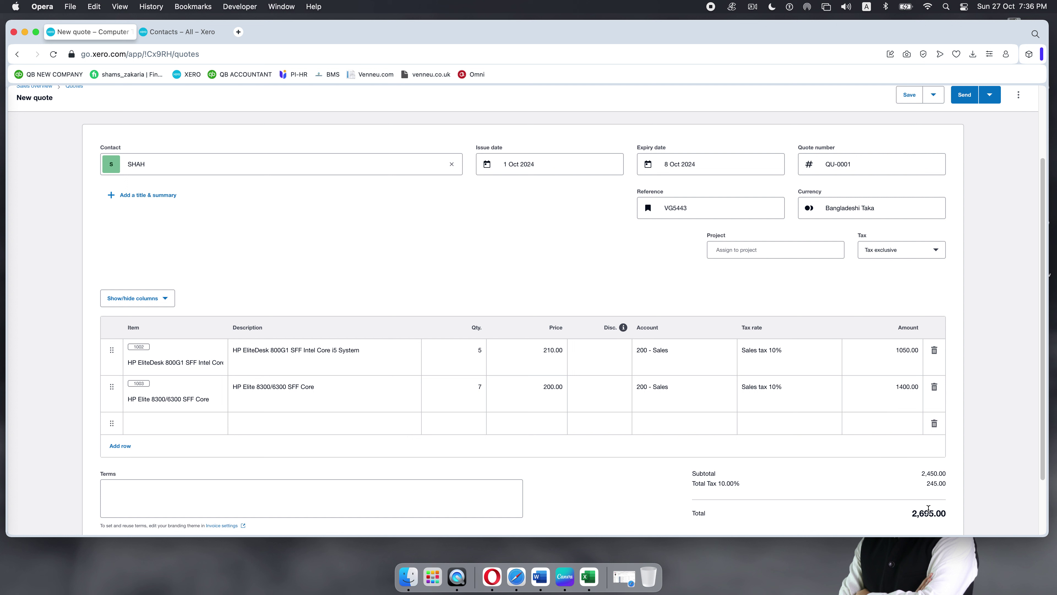
left_click_drag(911, 517, 955, 519)
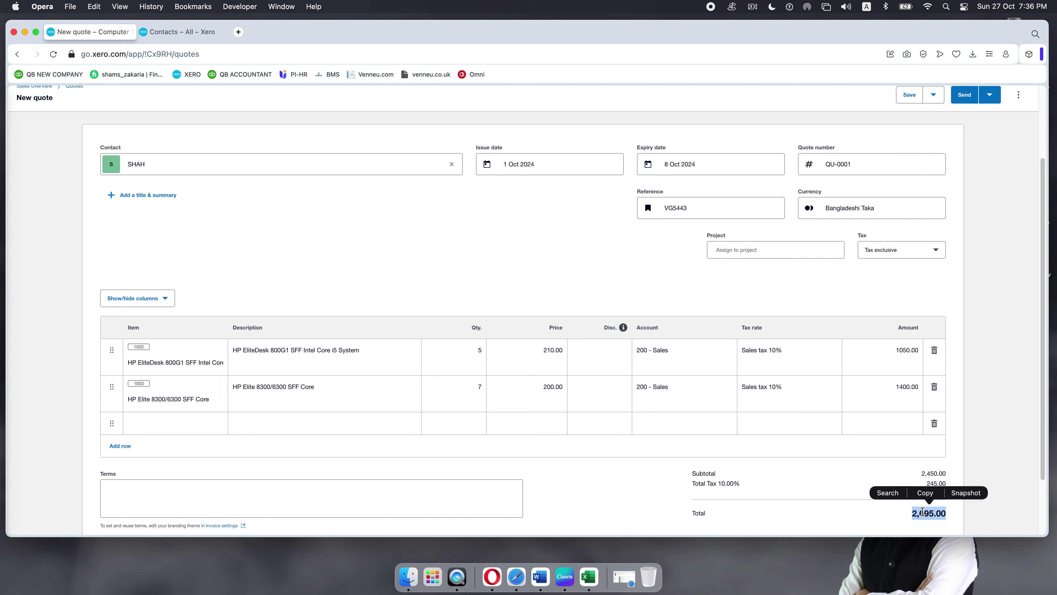
left_click(593, 472)
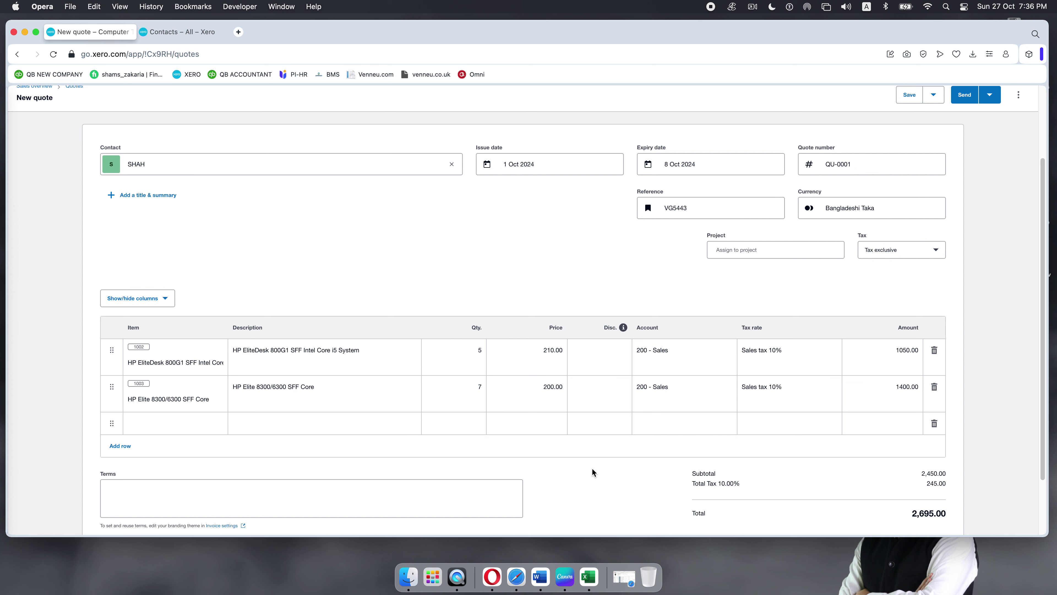
scroll(596, 449, "down", 3)
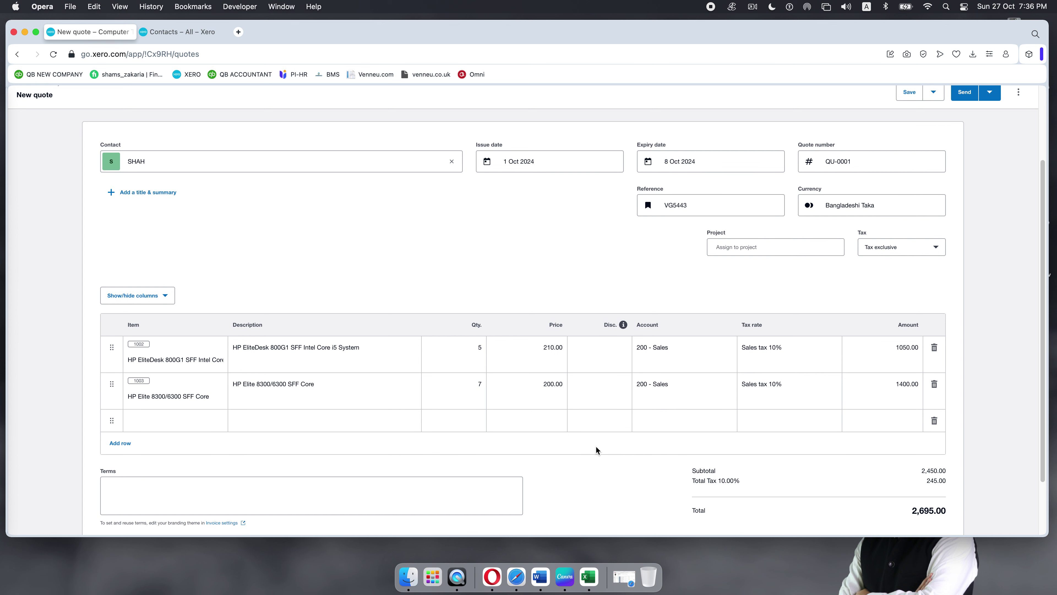
scroll(596, 449, "down", 1)
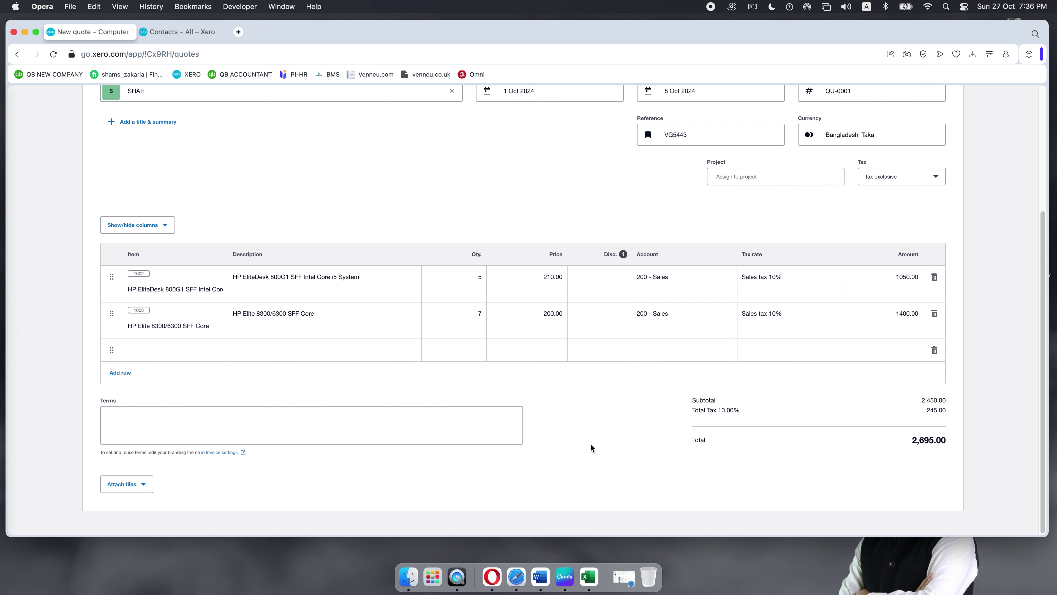
left_click(111, 412)
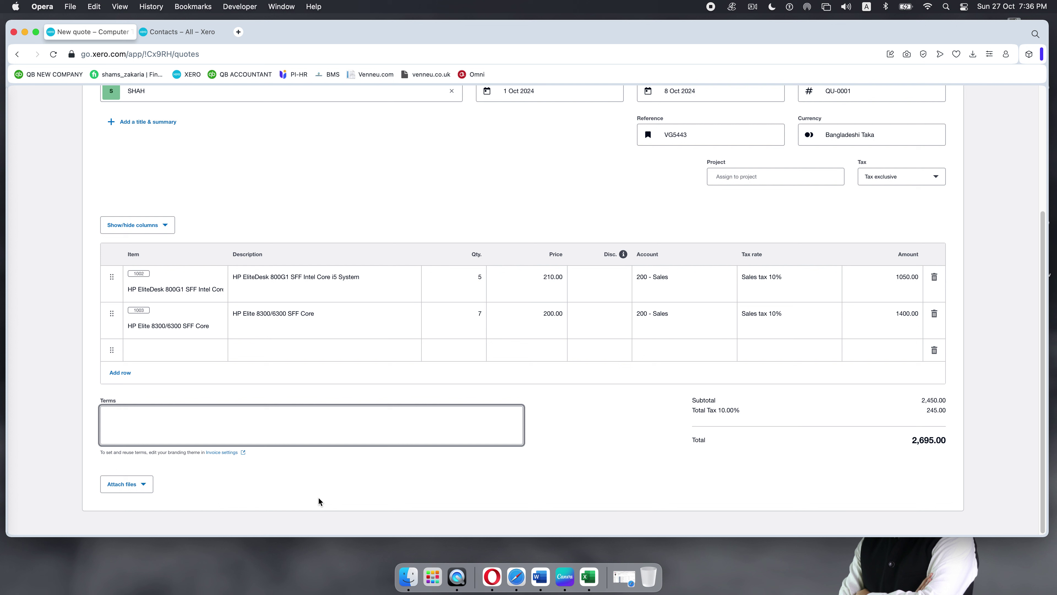
scroll(519, 410, "up", 5)
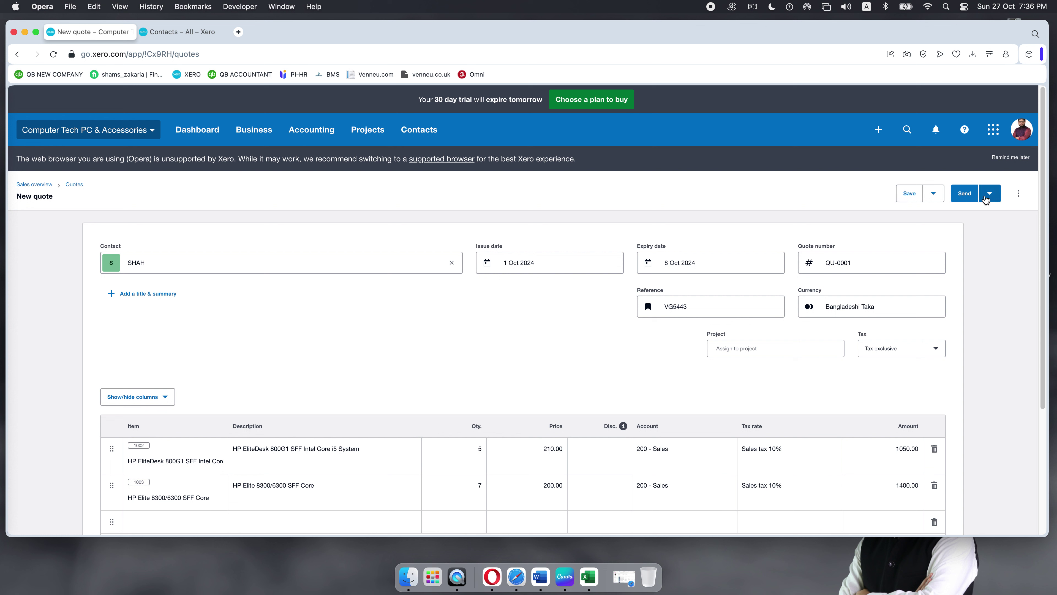
Step: Show the Save dropdown options, then the Send options: Send and Mark as sent
left_click(934, 199)
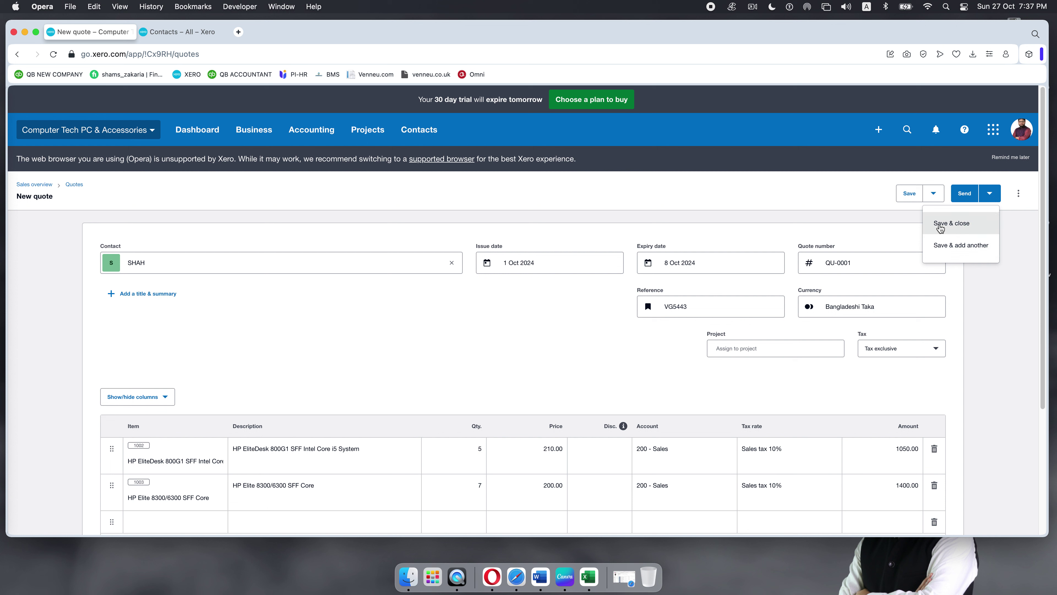
left_click(992, 195)
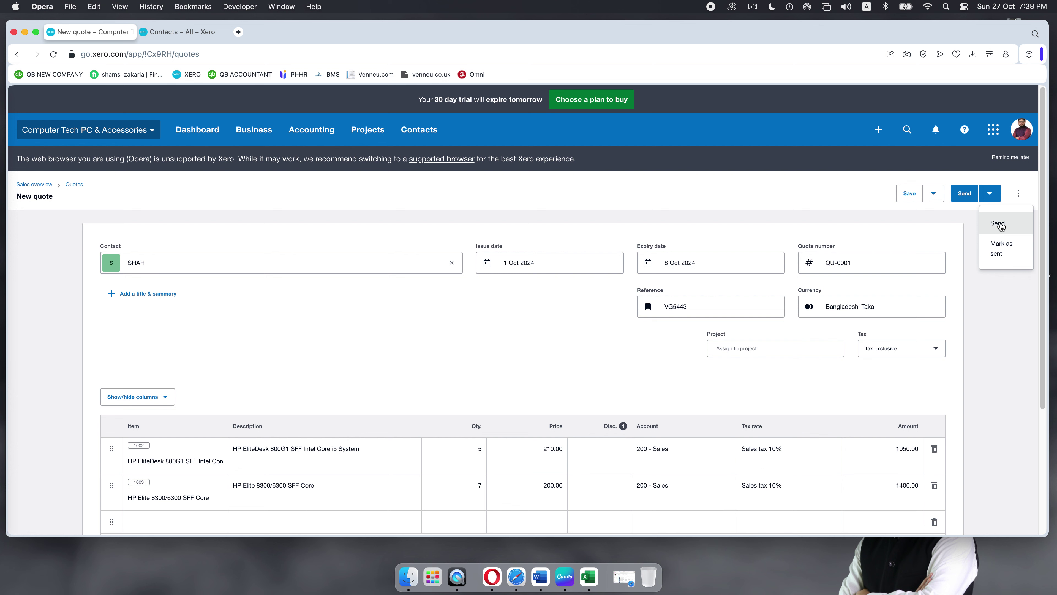
Step: Email quote QU-0001 to the customer's email address with a copy sent to yourself
left_click(1001, 225)
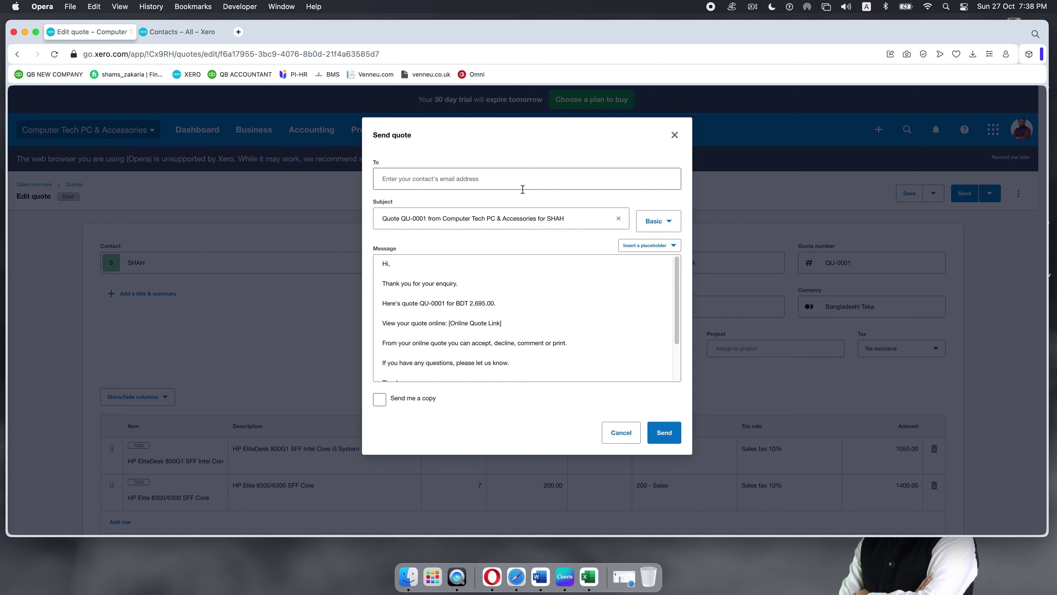
left_click(508, 173)
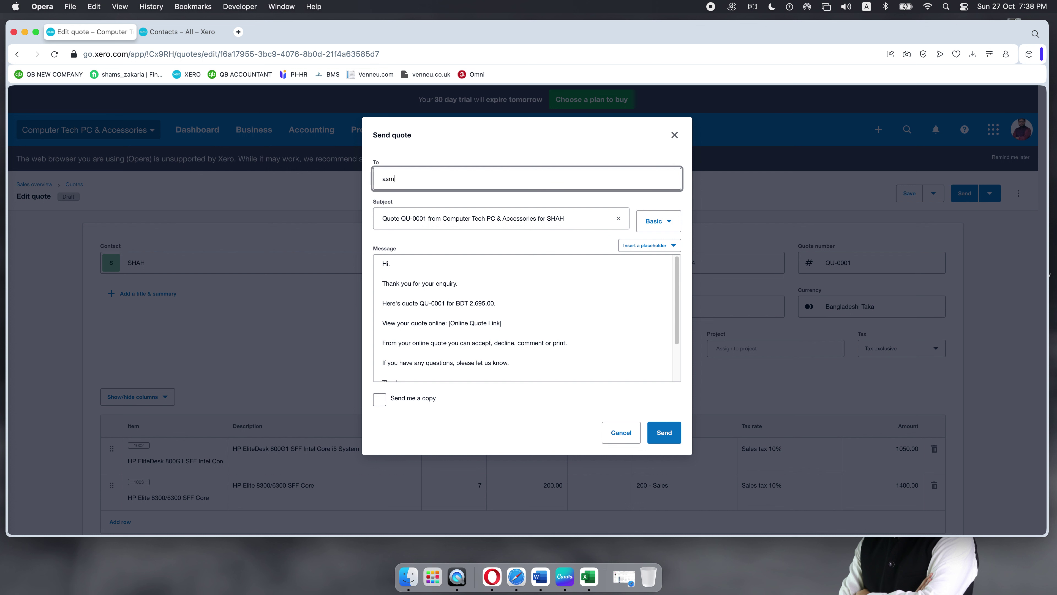
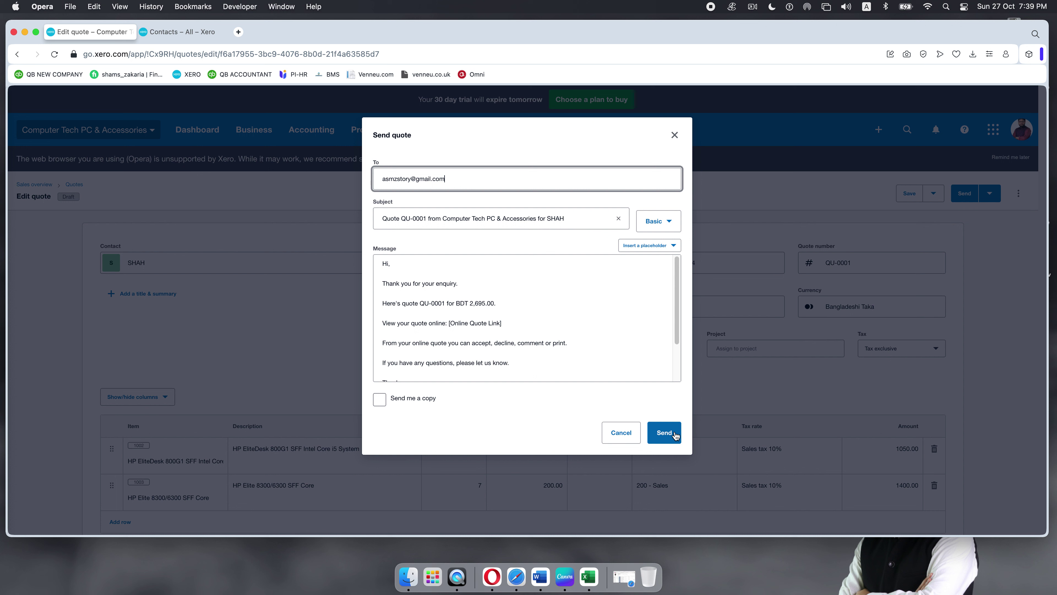
left_click(379, 399)
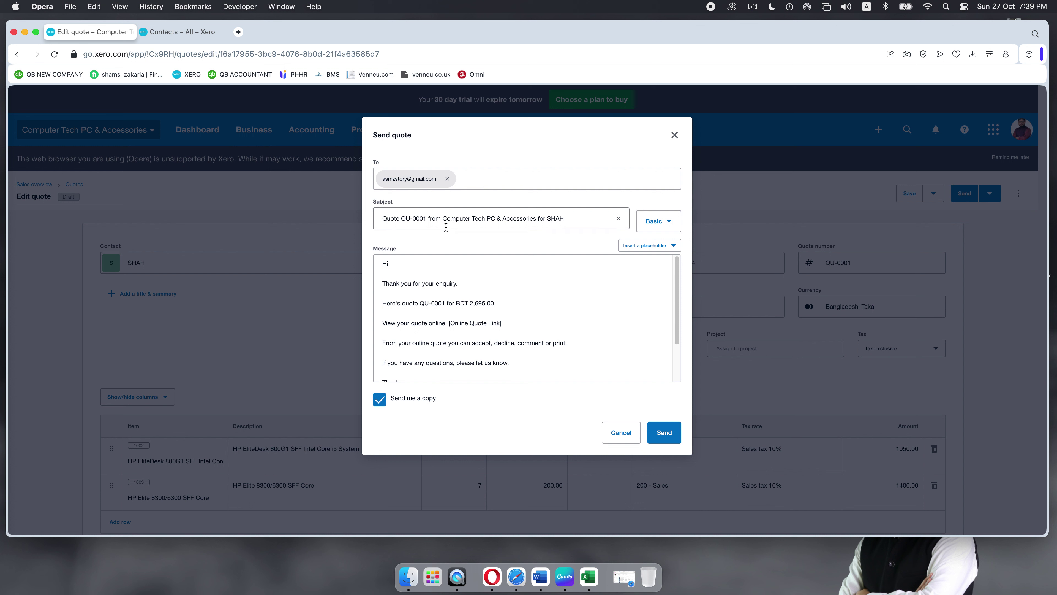
left_click(664, 435)
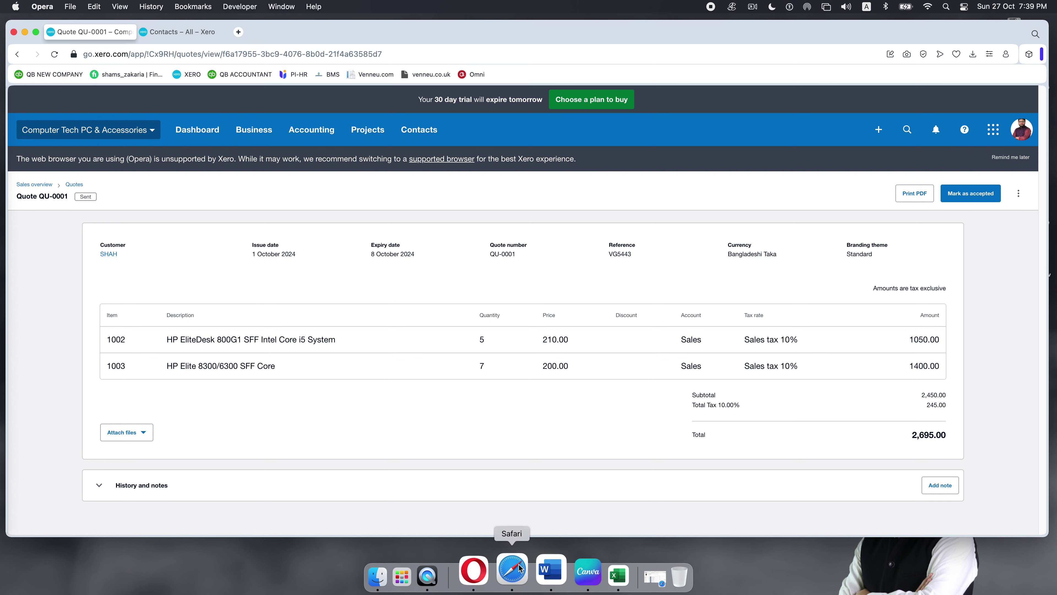
Step: In a new browser tab, search for gmail and go to the Gmail website
left_click(239, 32)
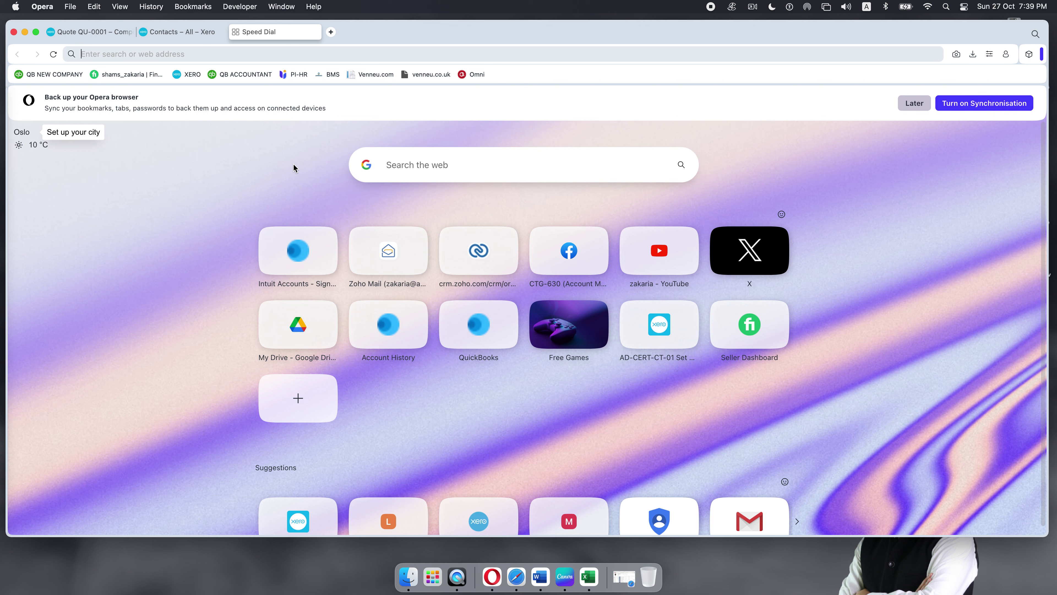
type("gmail")
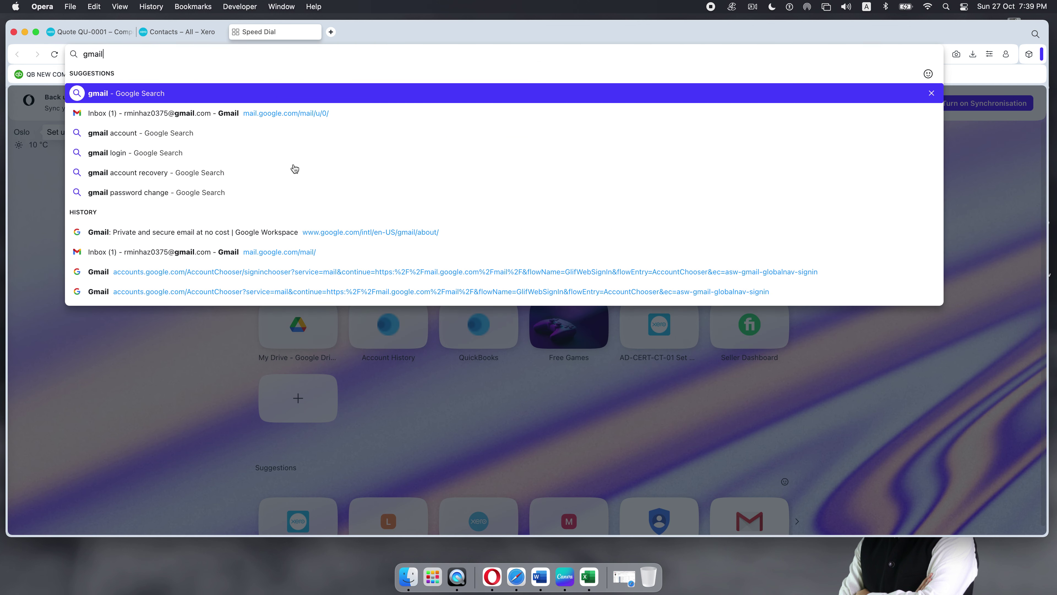
key("Return")
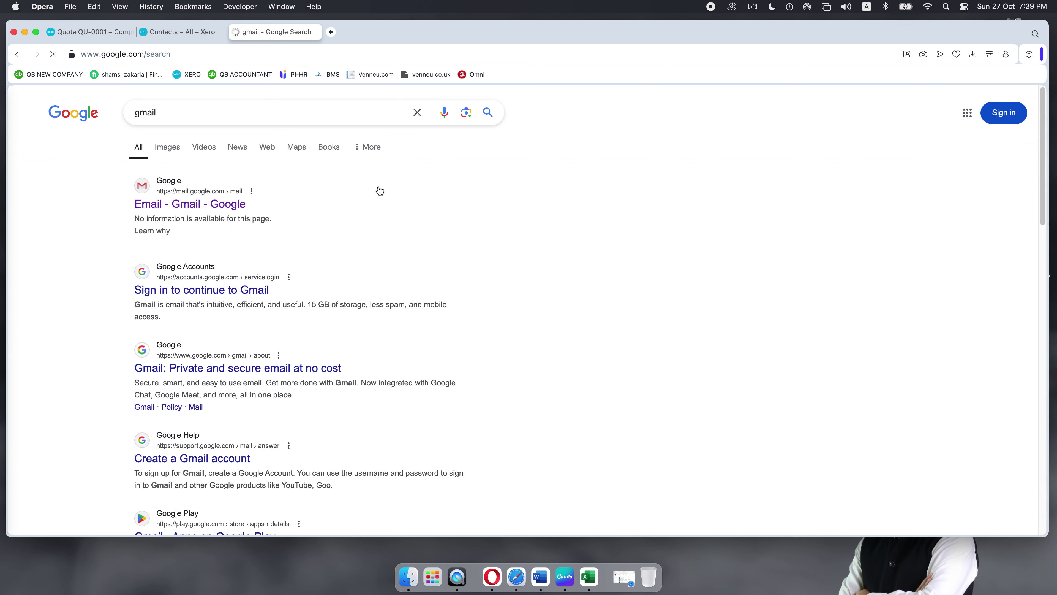
left_click(190, 204)
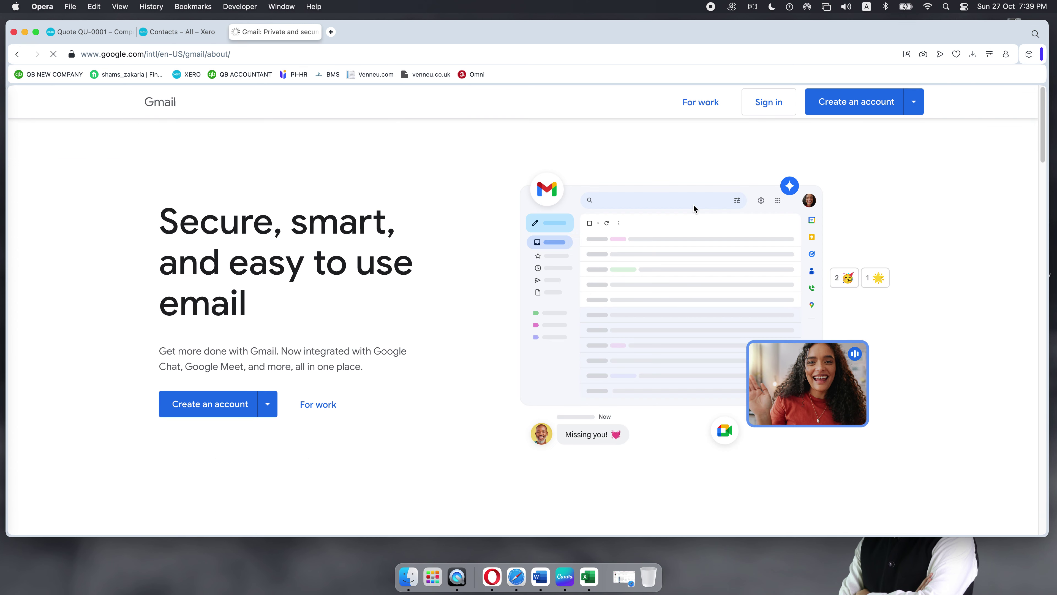
Step: Sign in with the Google account name and confirm using the phone passkey
left_click(768, 104)
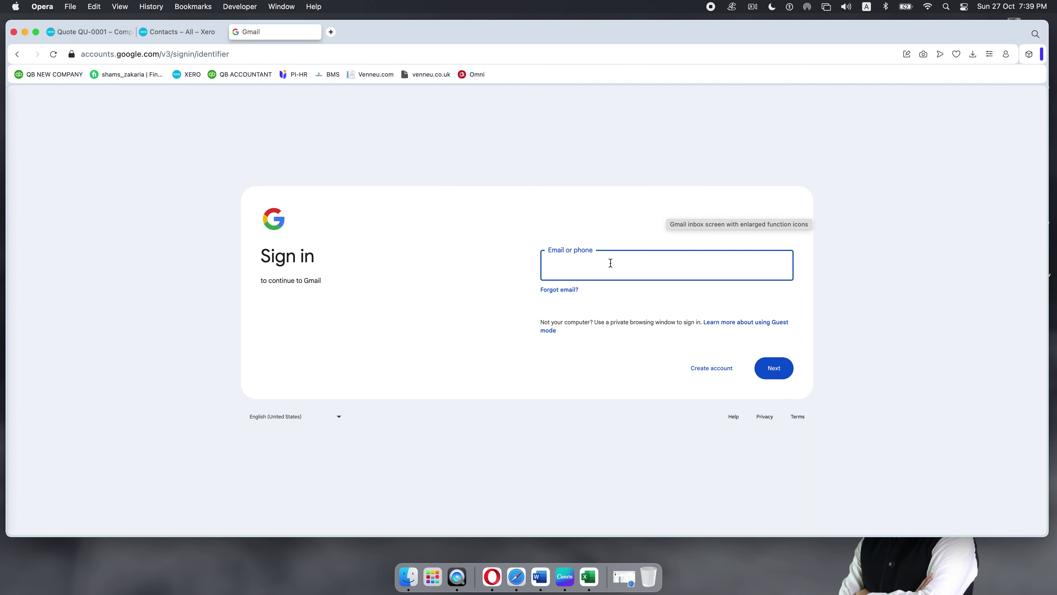
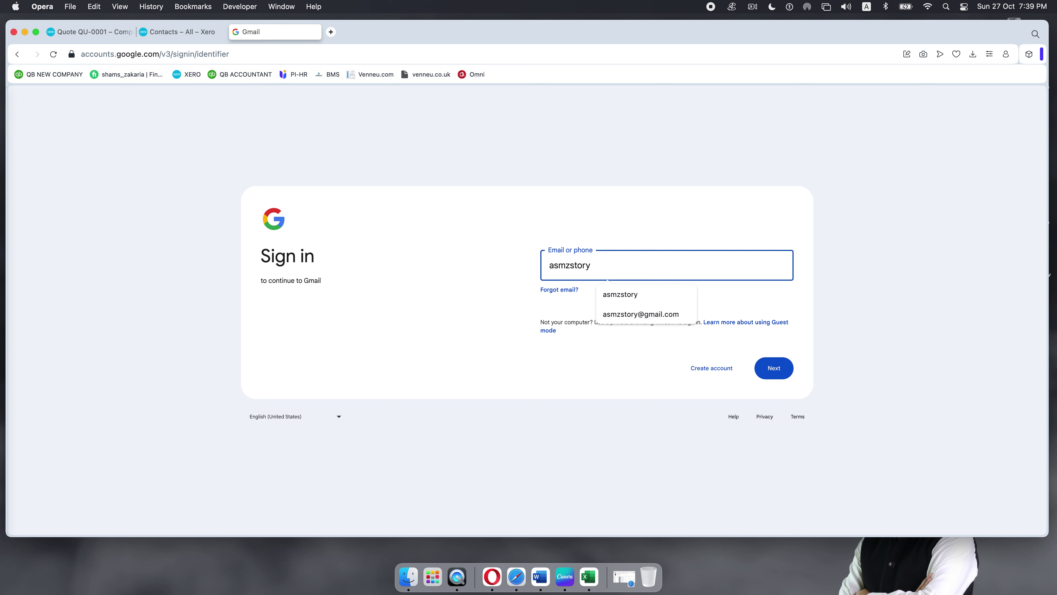
right_click(610, 265)
left_click(757, 366)
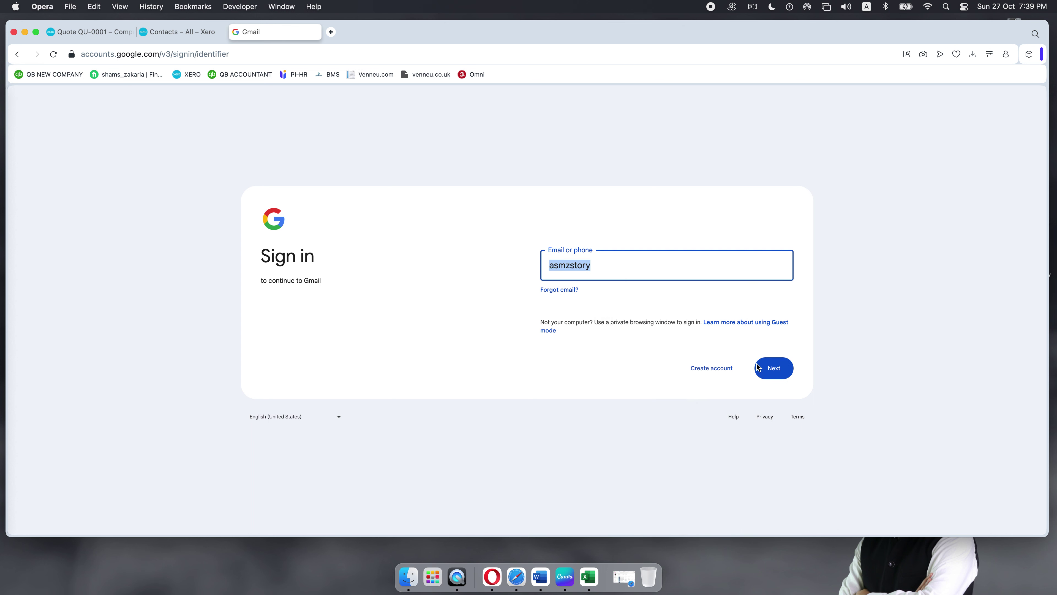
left_click(773, 369)
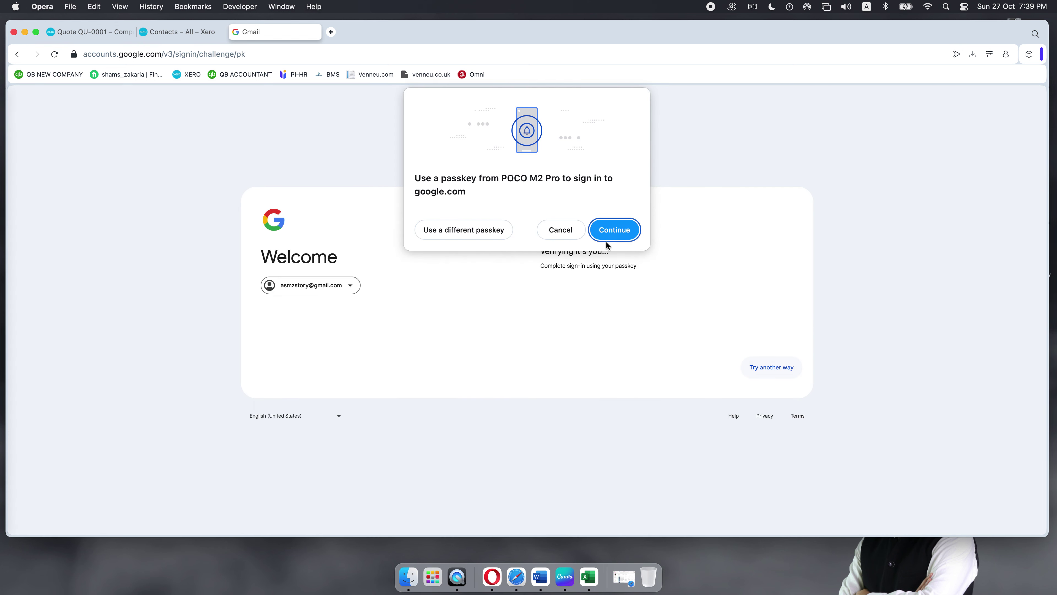
left_click(611, 236)
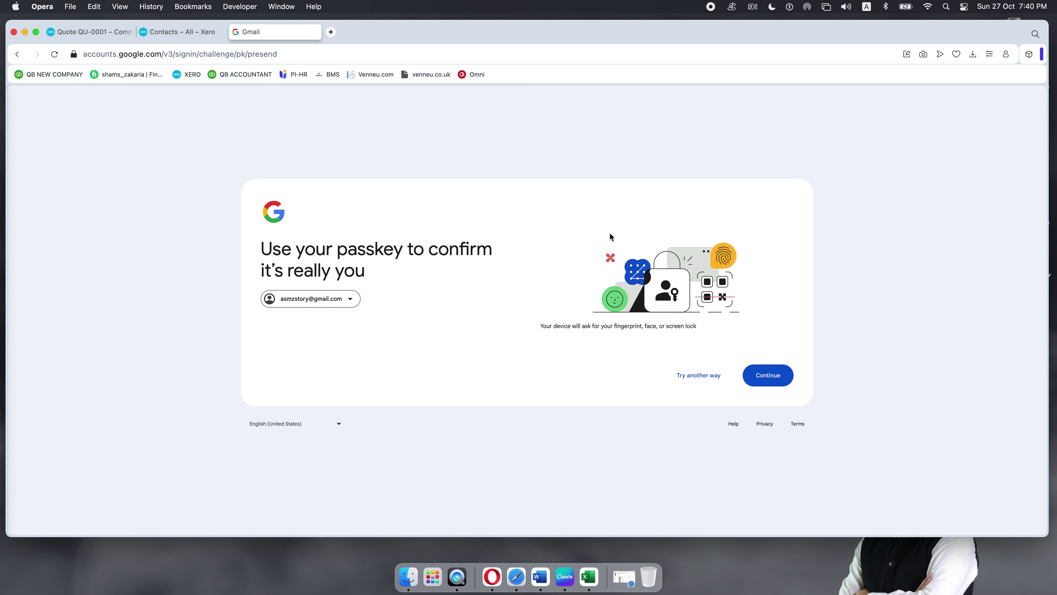
left_click(766, 384)
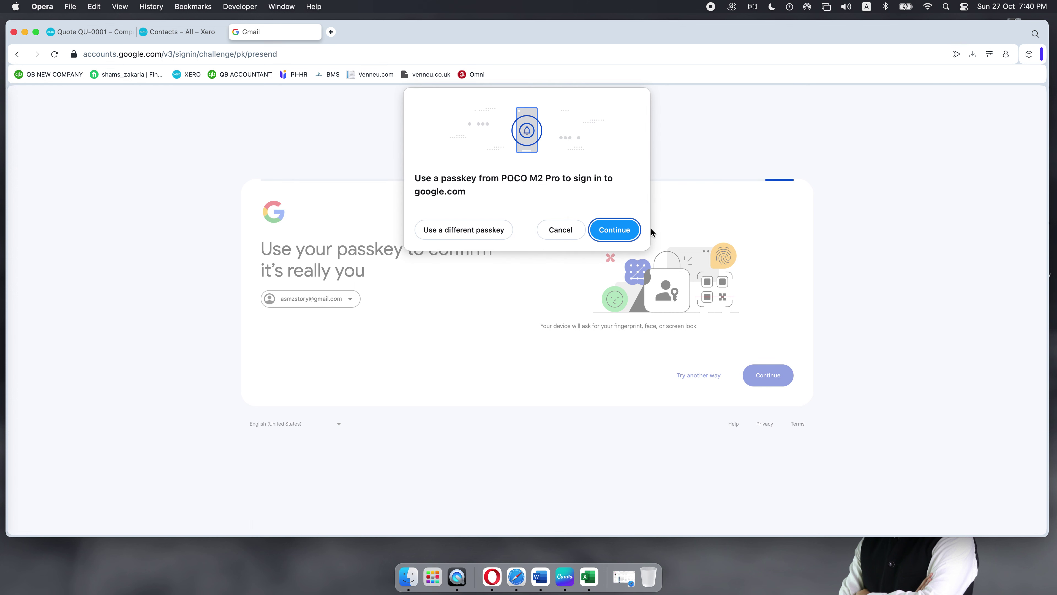
left_click(623, 233)
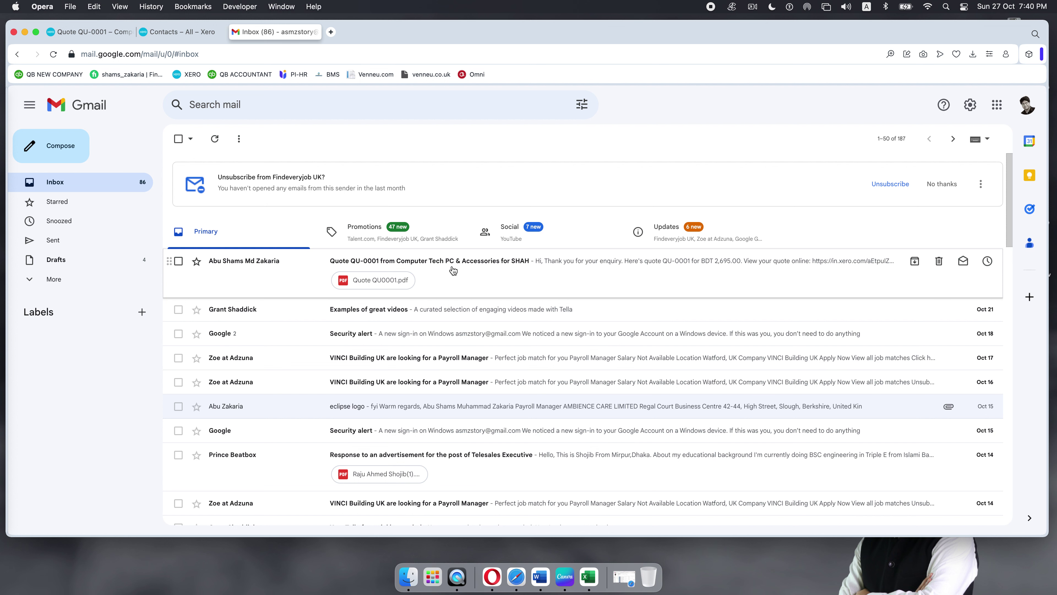
Step: Open the Quote QU-0001 email, review the attached Quote QU0001.pdf, then close the preview
left_click(454, 271)
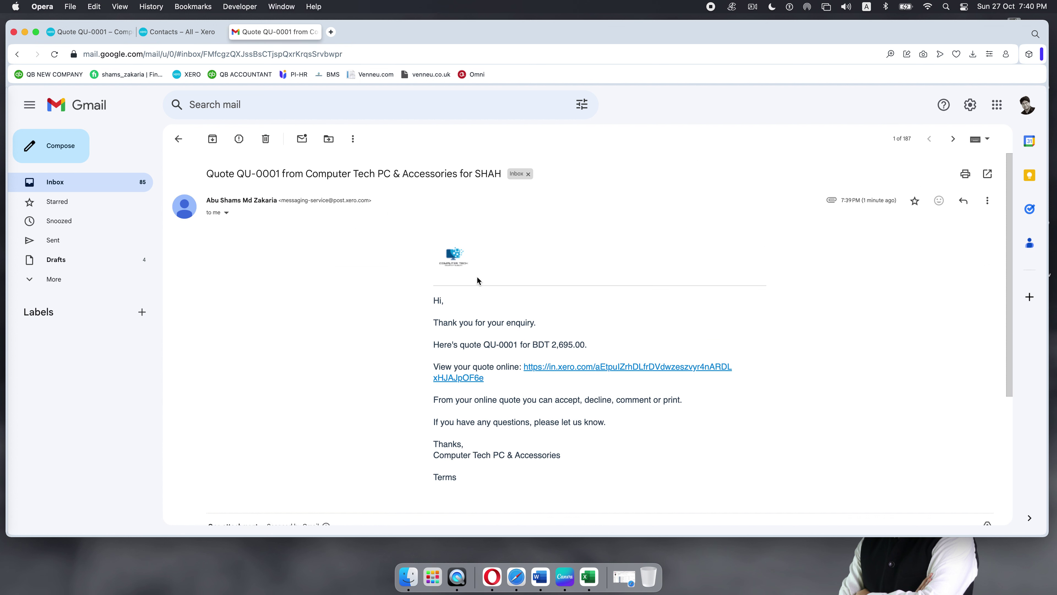
scroll(479, 273, "down", 5)
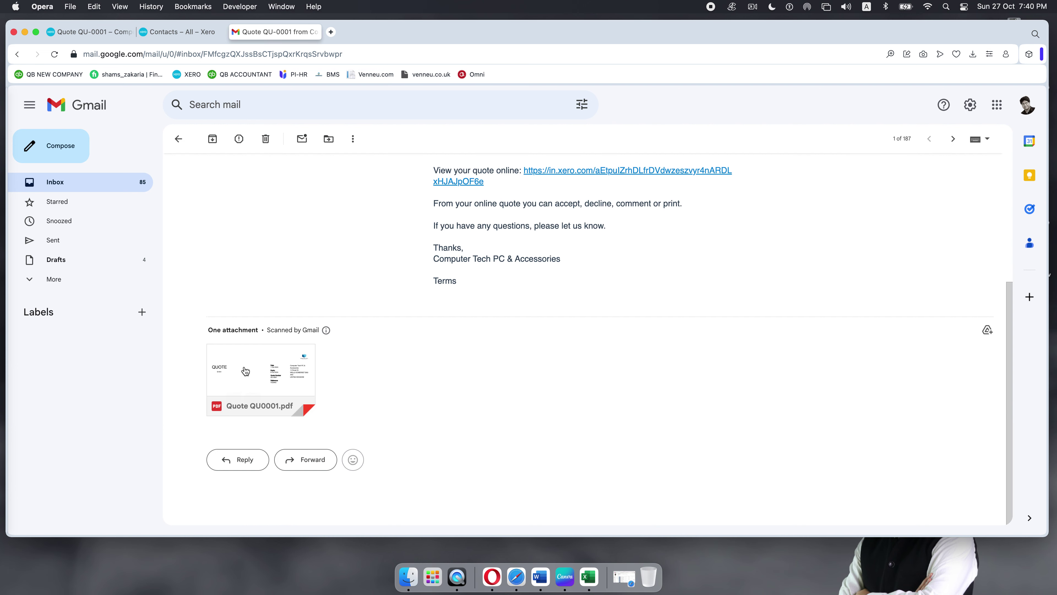
left_click(255, 378)
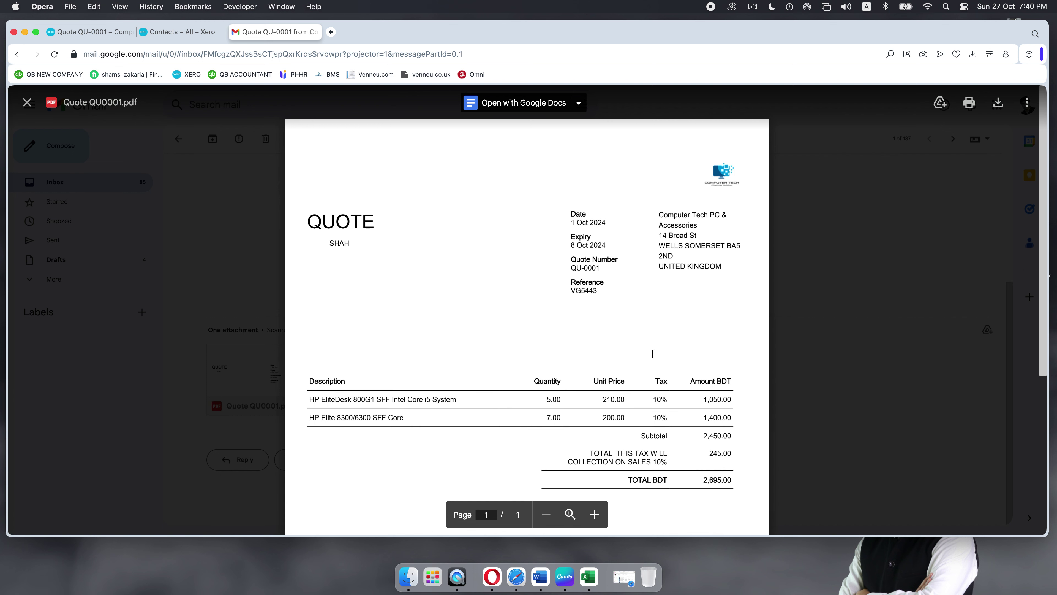
scroll(495, 272, "down", 6)
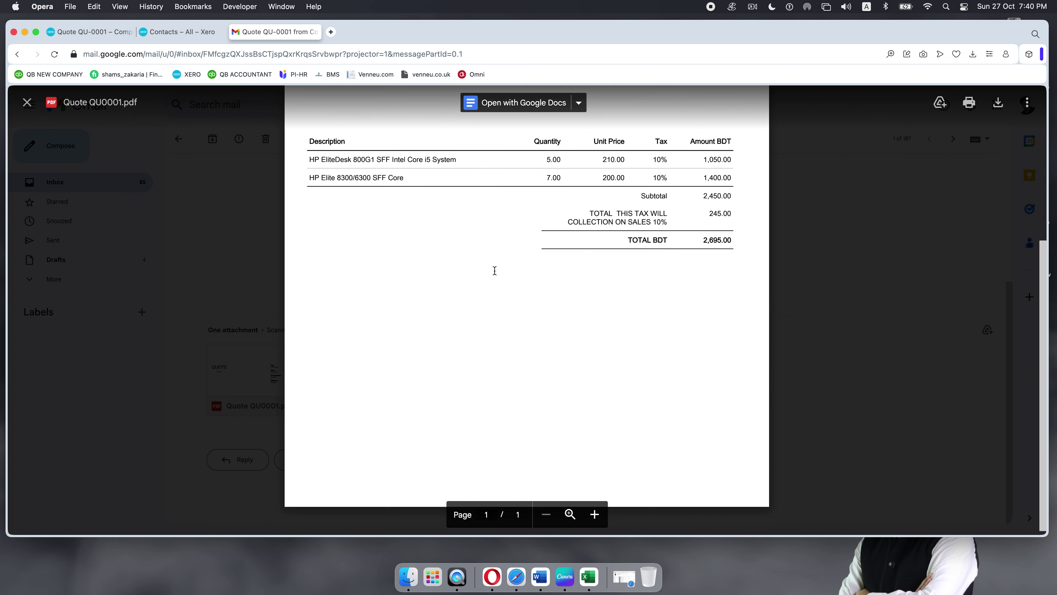
scroll(617, 284, "up", 2)
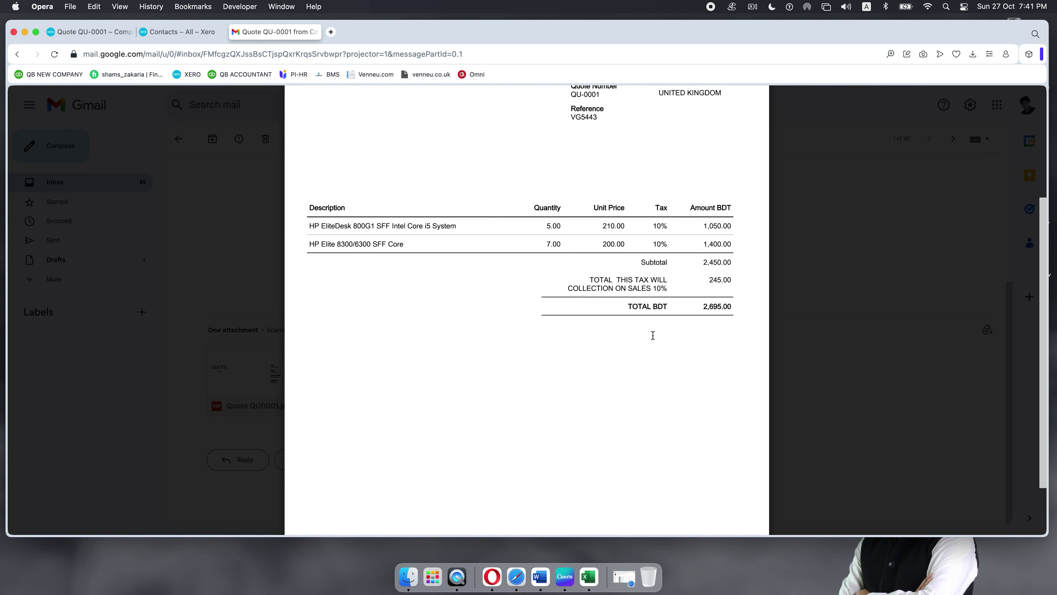
scroll(583, 283, "up", 4)
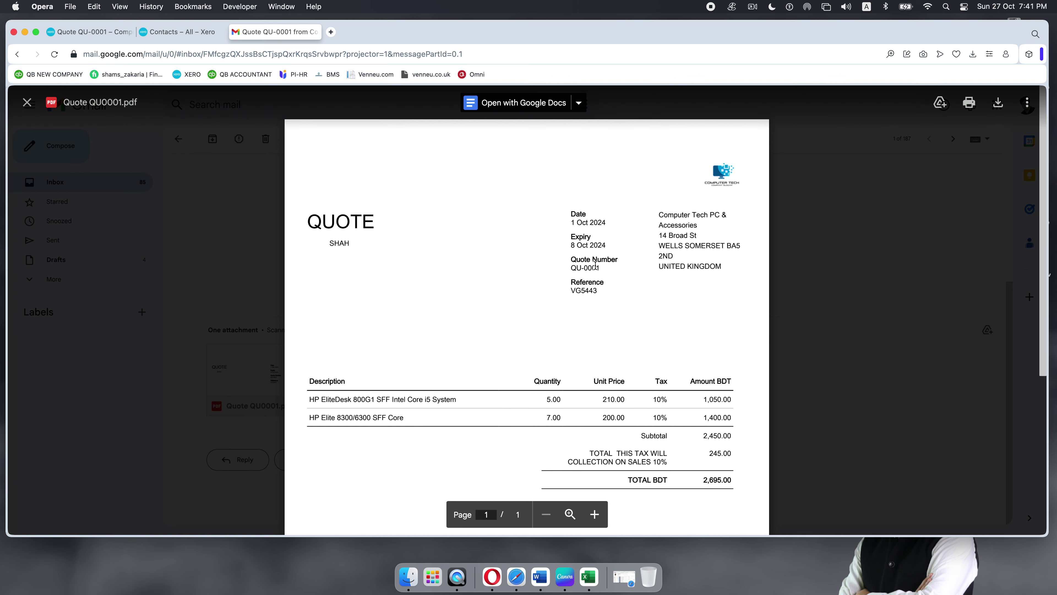
scroll(593, 252, "down", 6)
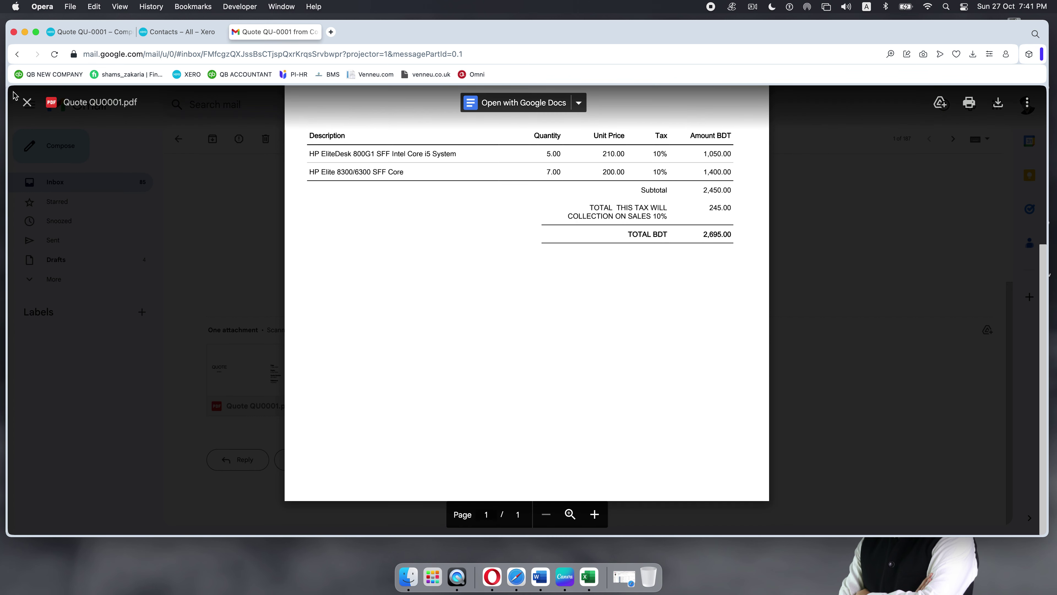
left_click(28, 107)
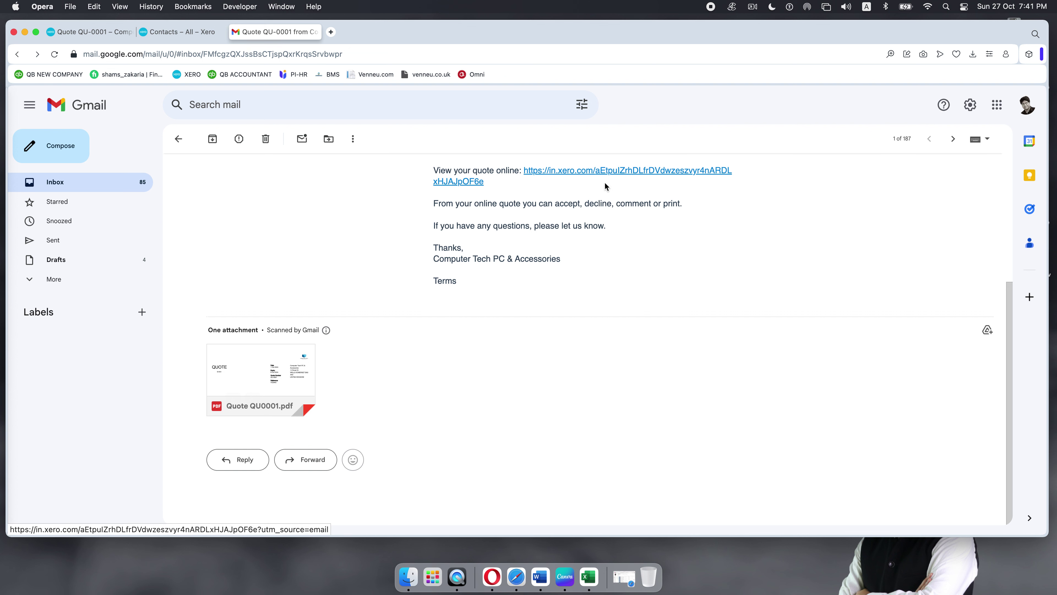
scroll(597, 216, "up", 1)
scroll(597, 216, "up", 2)
Step: View quote QU-0001 online via the email link, reload it, then return to the Xero tab
left_click(607, 204)
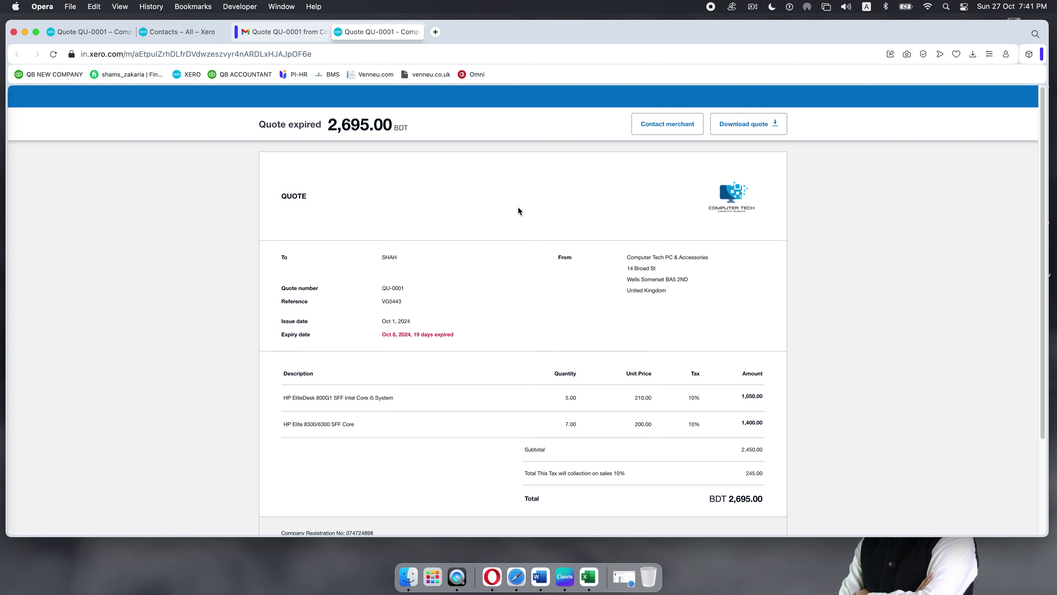
scroll(518, 206, "down", 3)
scroll(517, 205, "up", 3)
left_click(54, 54)
left_click(77, 31)
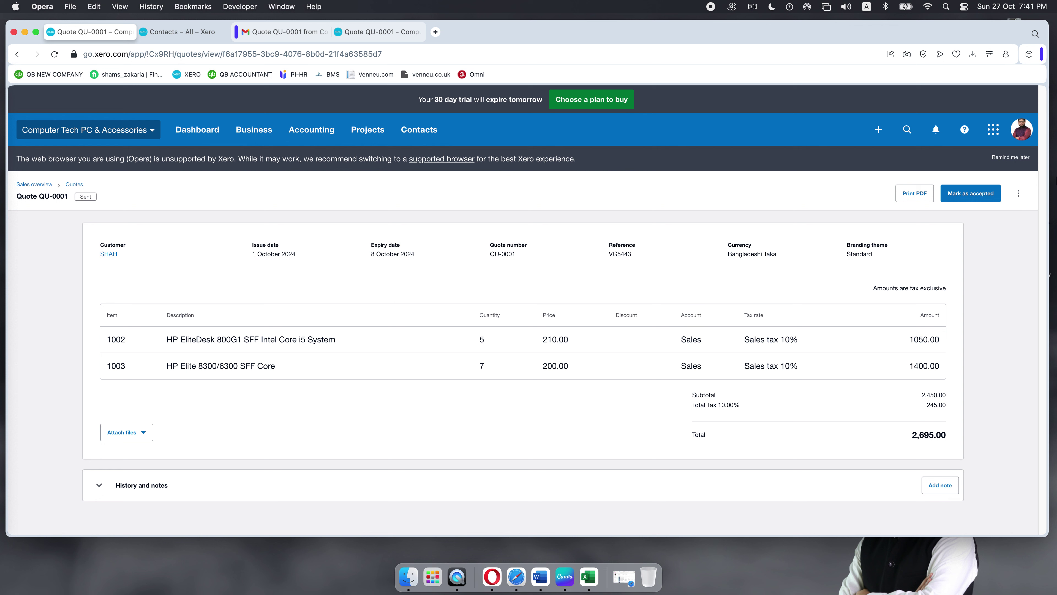
Step: Go to the Quotes list and reopen quote QU-0001
left_click(1019, 194)
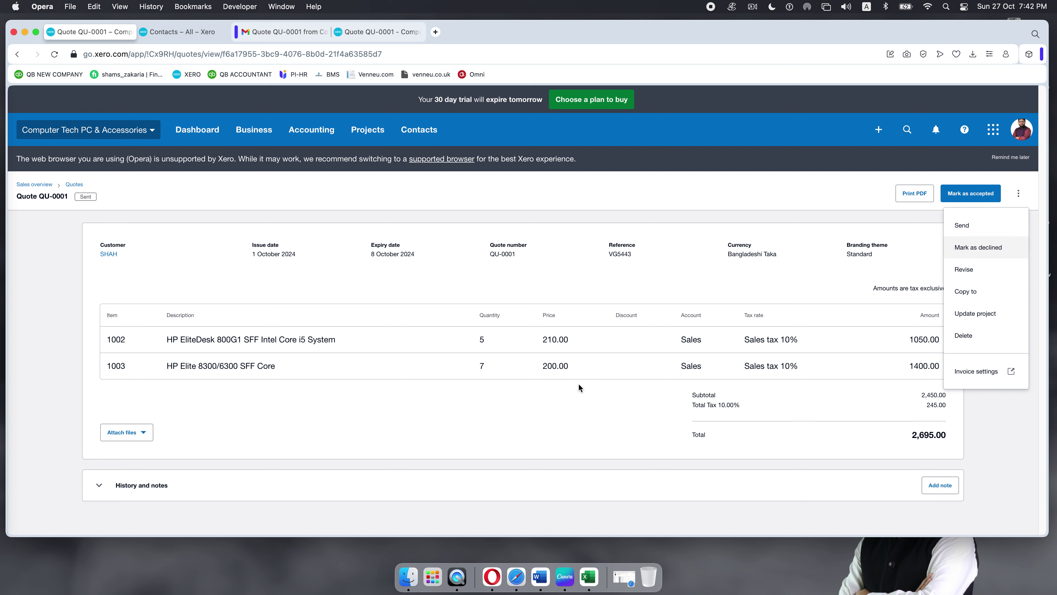
left_click(470, 419)
left_click(75, 185)
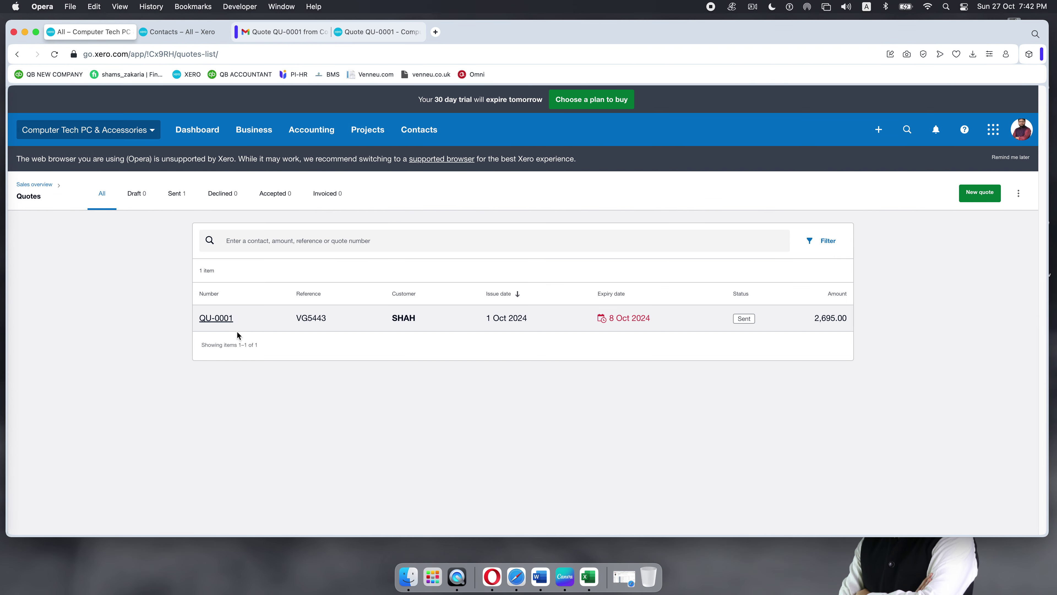
left_click(459, 320)
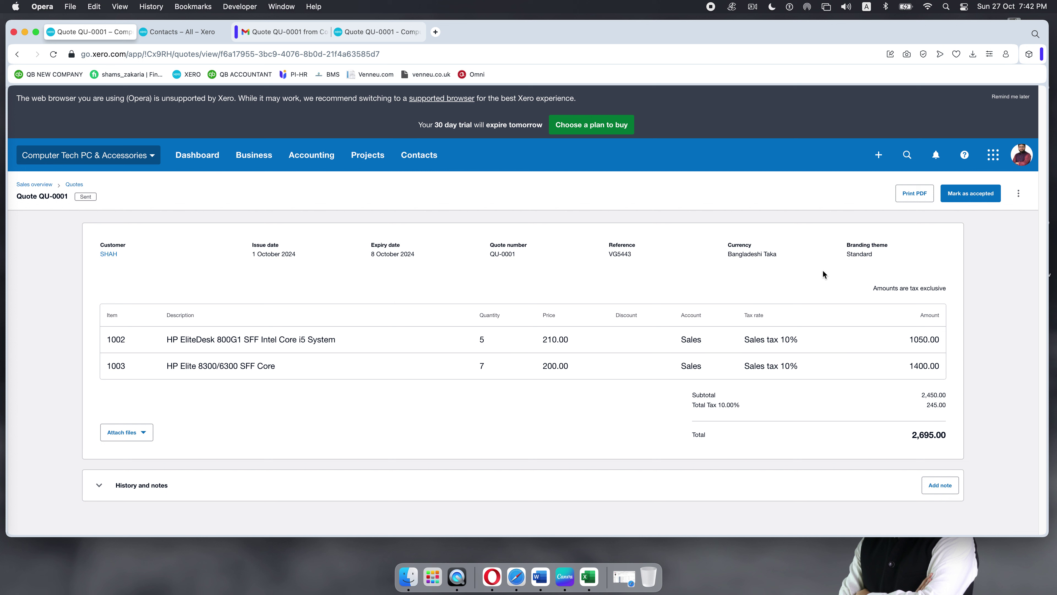
Step: Delete quote QU-0001 and return to the Quotes list, where it shows Deleted
left_click(1018, 194)
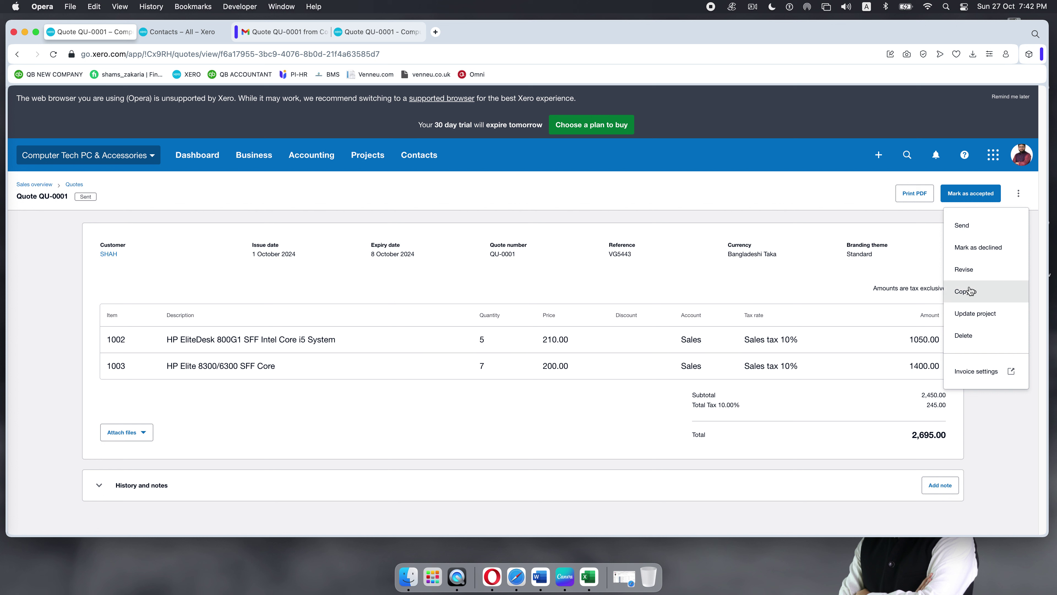
left_click(791, 442)
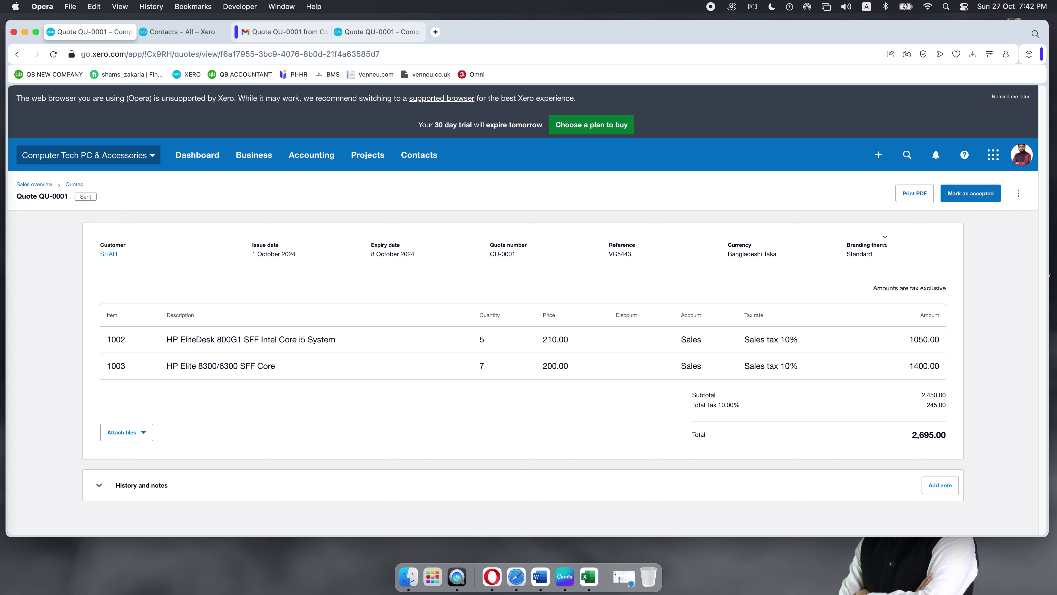
left_click(1018, 196)
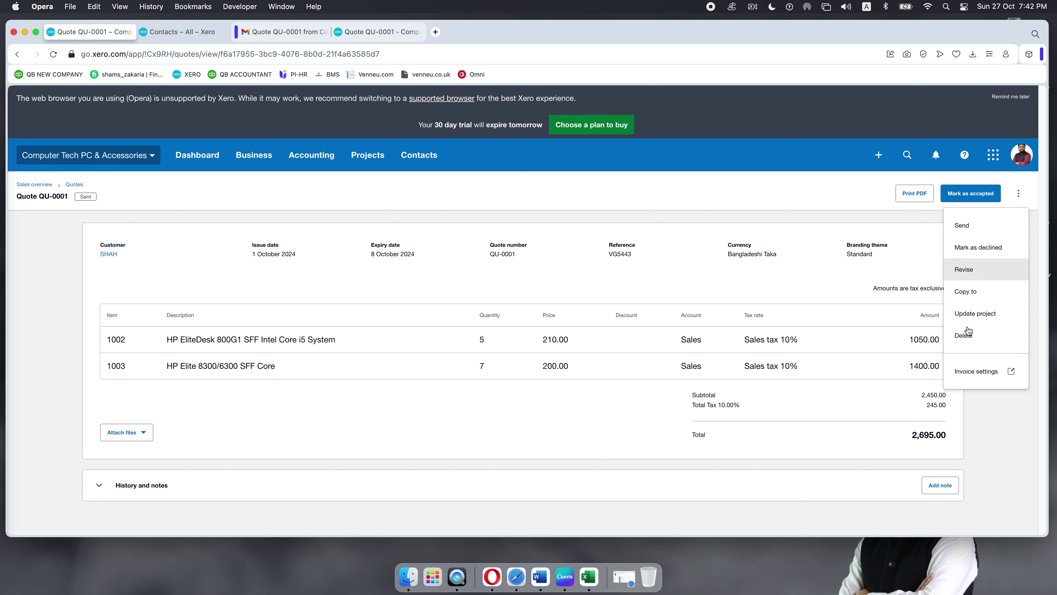
left_click(965, 336)
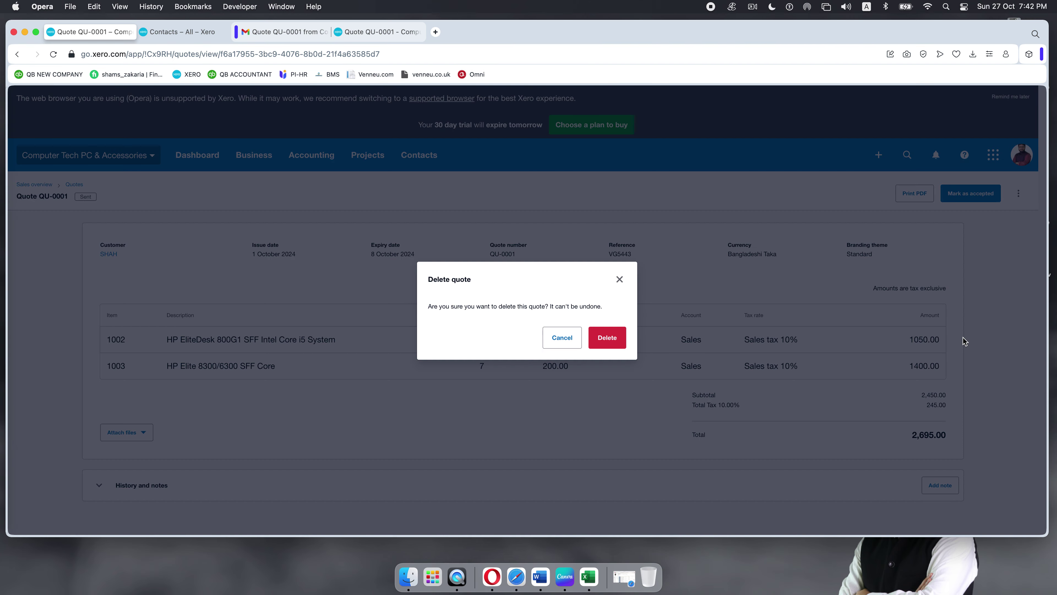
left_click(606, 343)
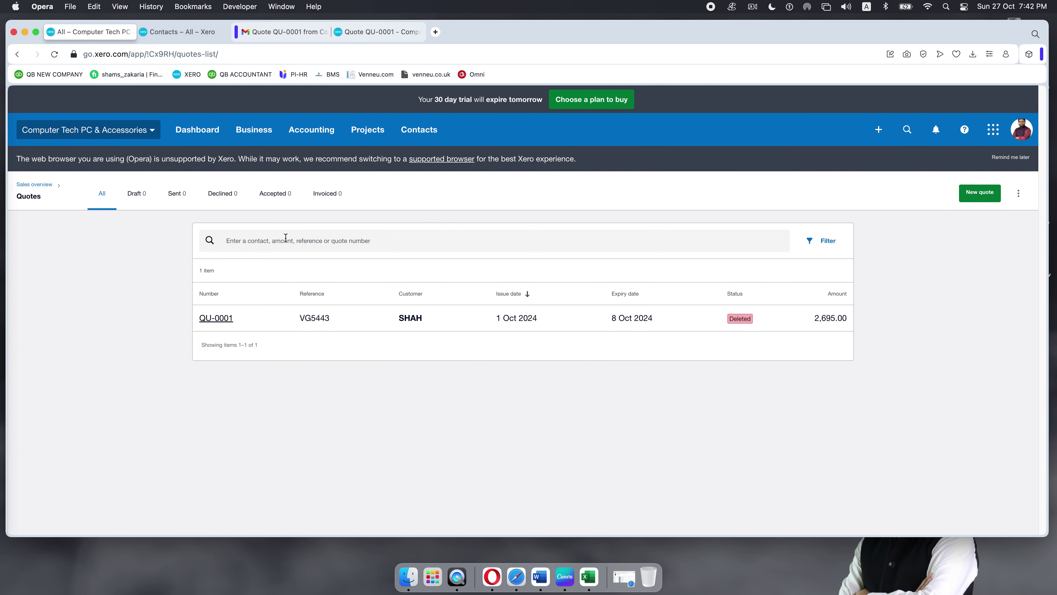
left_click(485, 325)
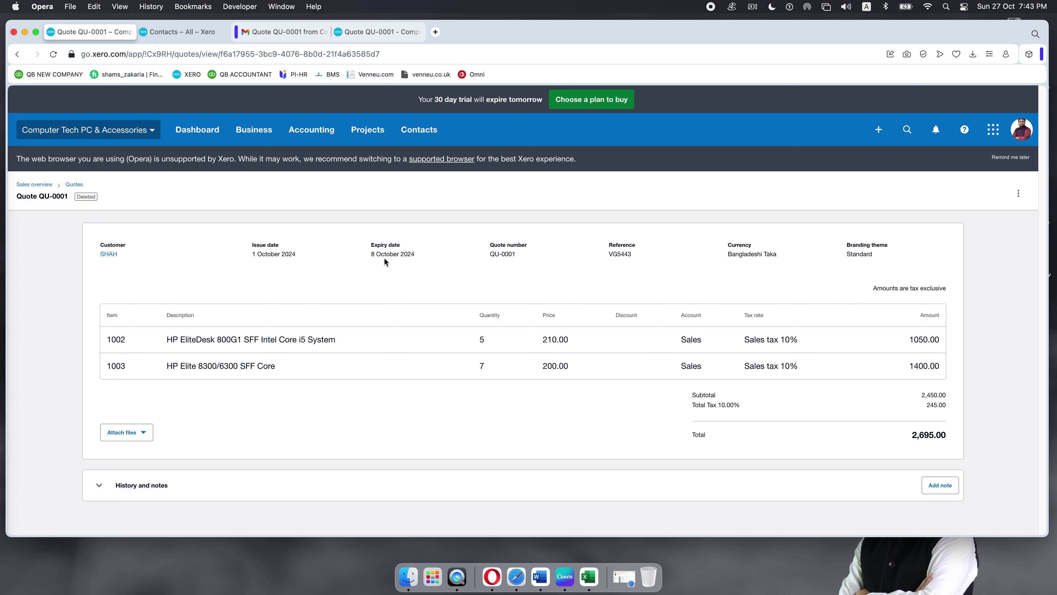
left_click(74, 184)
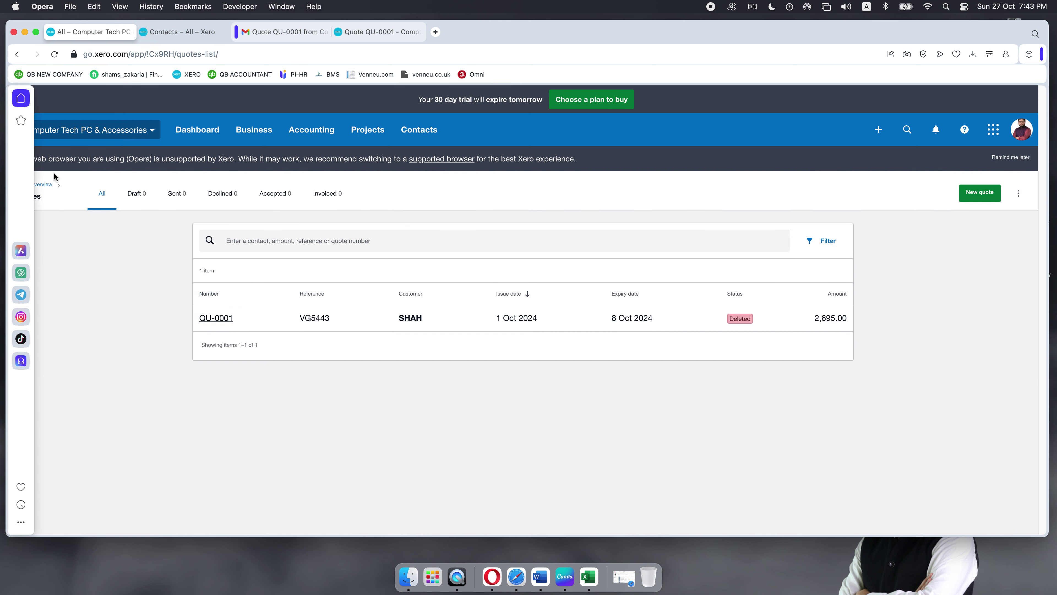
Step: Create a new quote for the customer, issued 25 Oct 2024 and expiring in 14 days (8 Nov 2024)
left_click(975, 193)
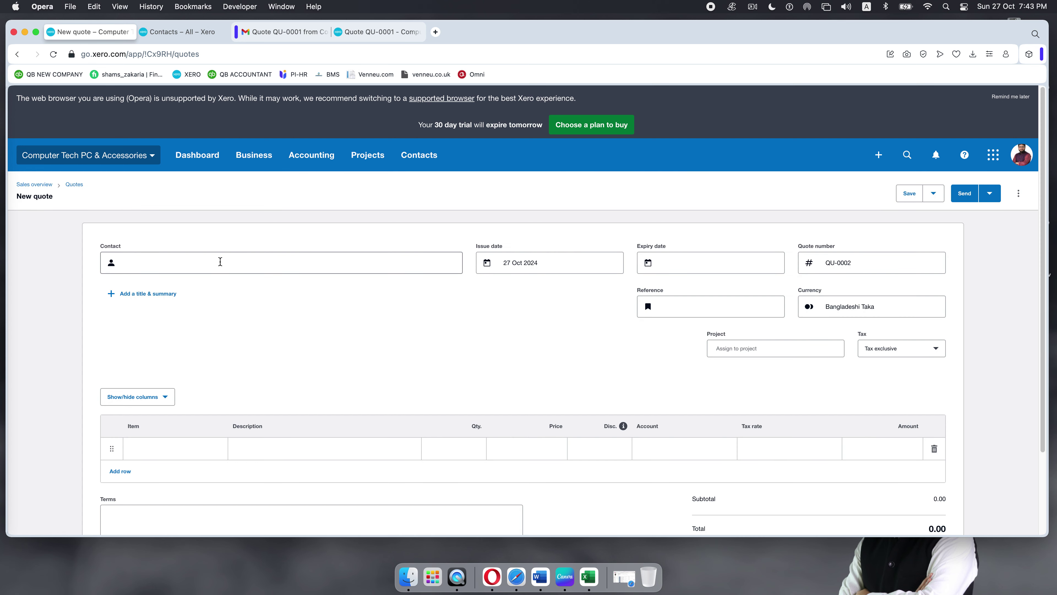
type("s")
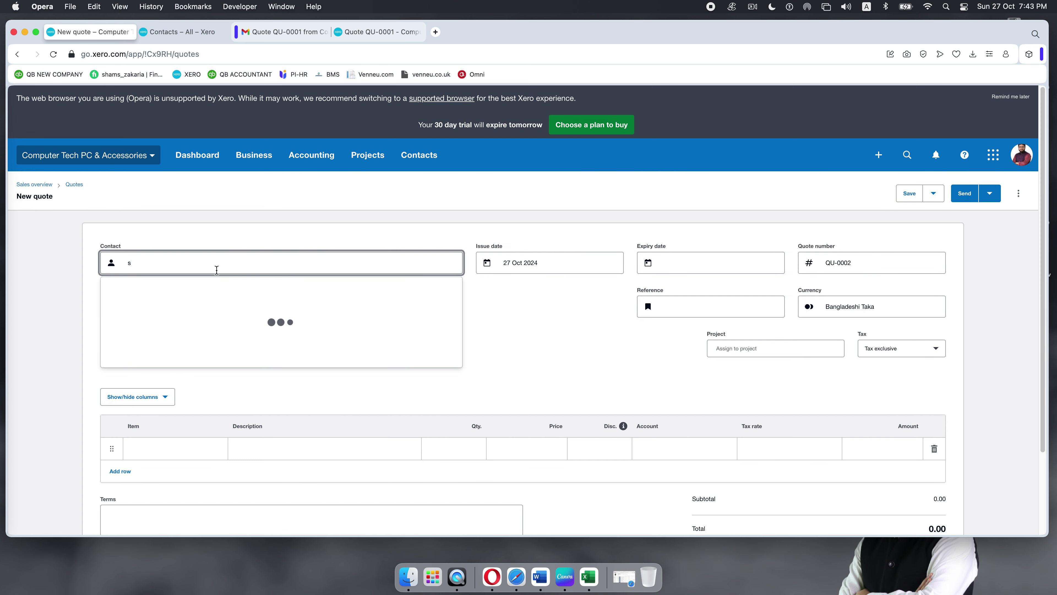
left_click(187, 302)
left_click(596, 269)
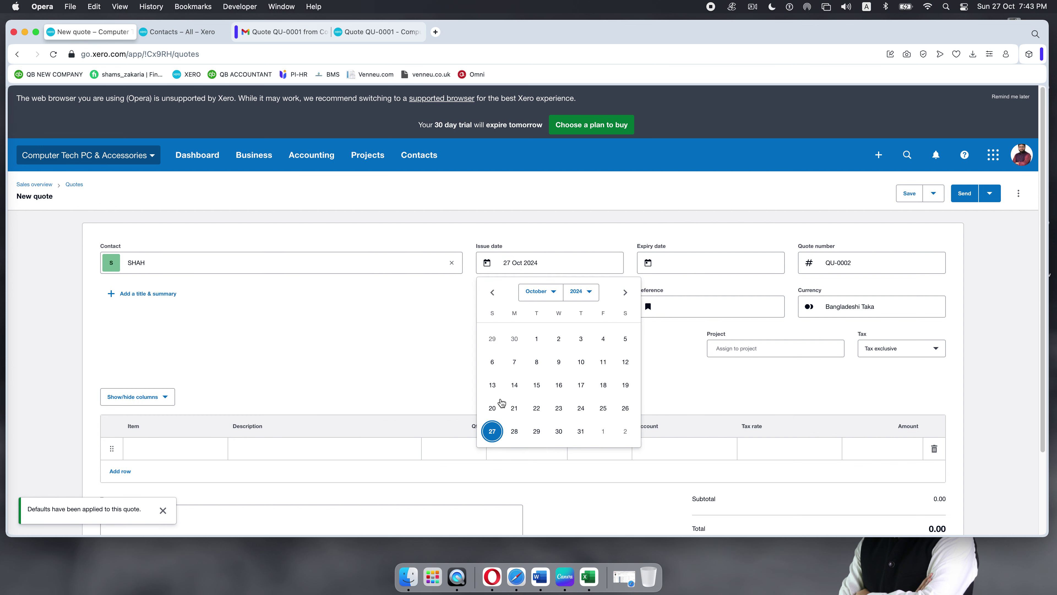
left_click(603, 409)
left_click(753, 266)
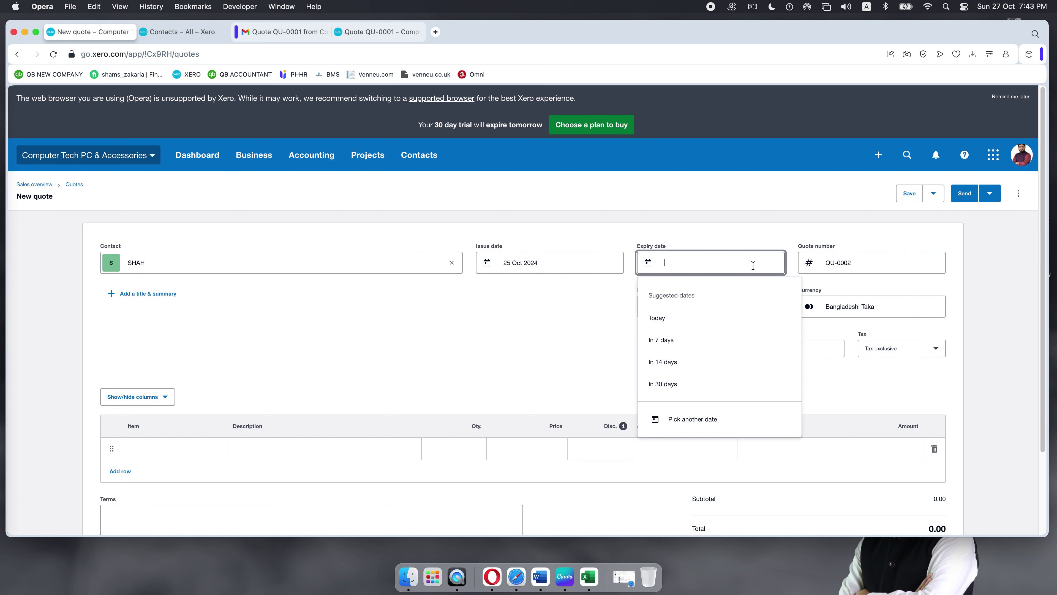
left_click(666, 361)
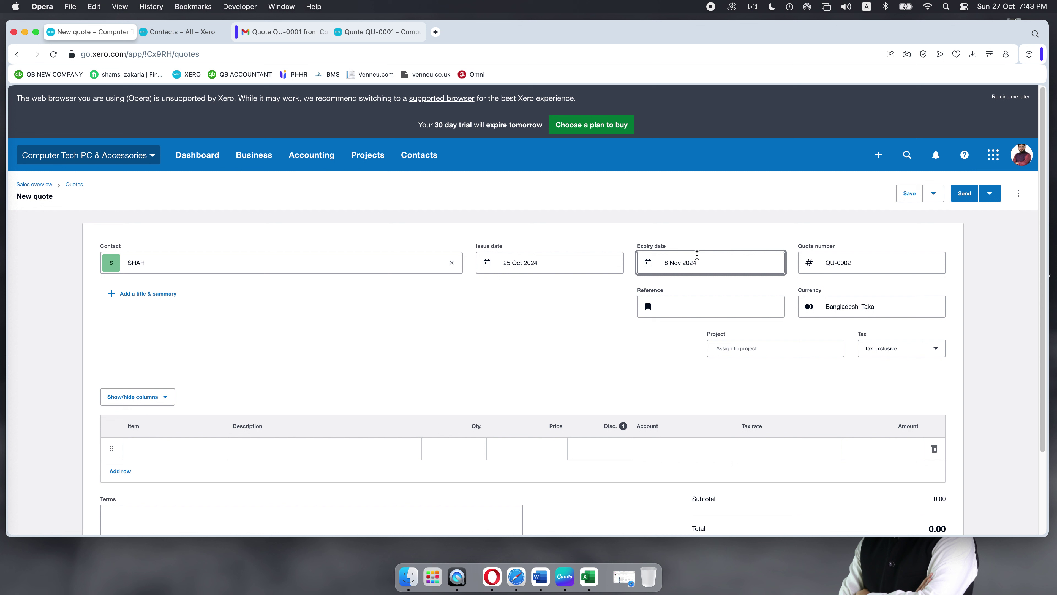
left_click(699, 259)
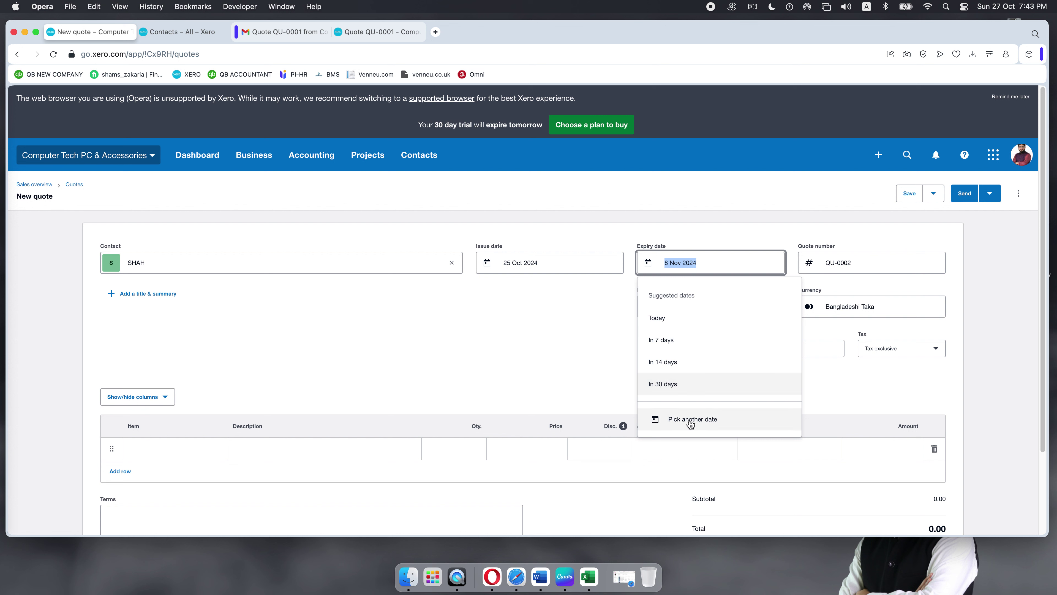
left_click(596, 344)
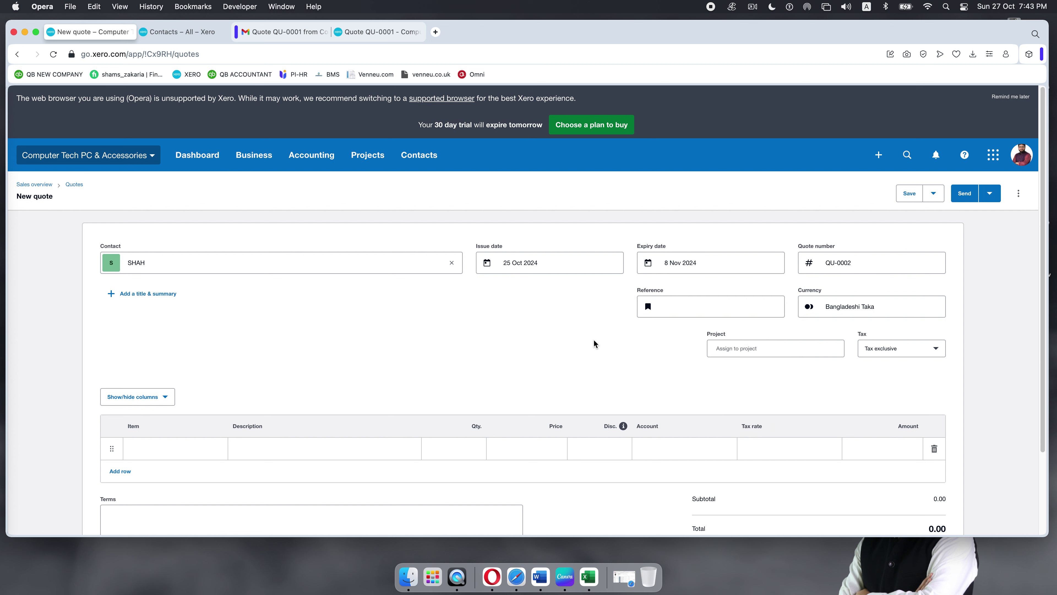
scroll(130, 441, "down", 1)
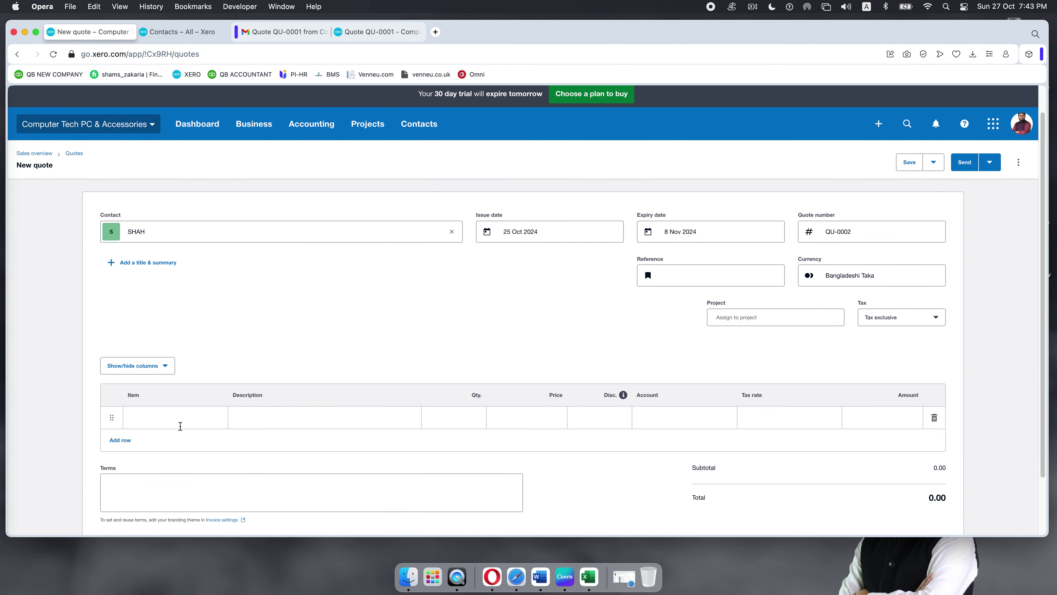
Step: Add lines for 7 HP EliteDesk 800G1 SFF and 9 HP ProDesk 600 G3 Mini PC
left_click(183, 419)
scroll(197, 391, "down", 1)
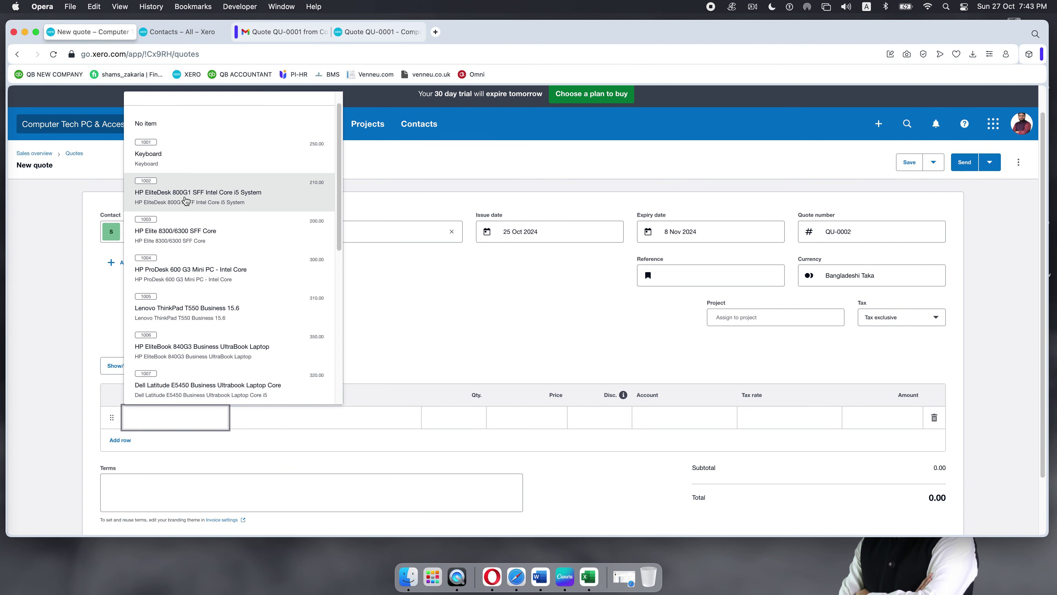
left_click(185, 200)
left_click(182, 452)
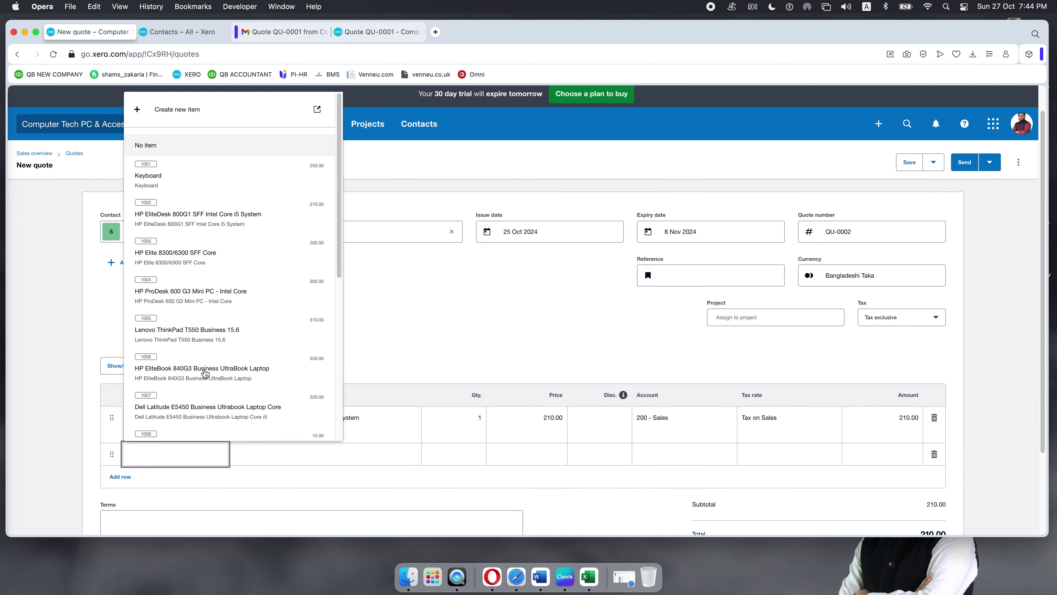
left_click(196, 271)
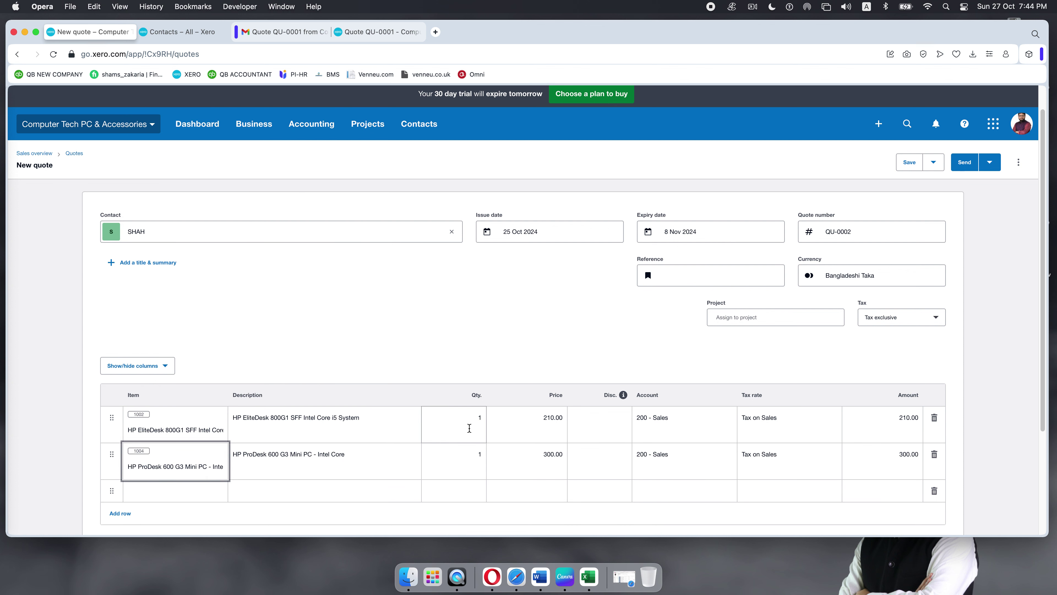
left_click(479, 421)
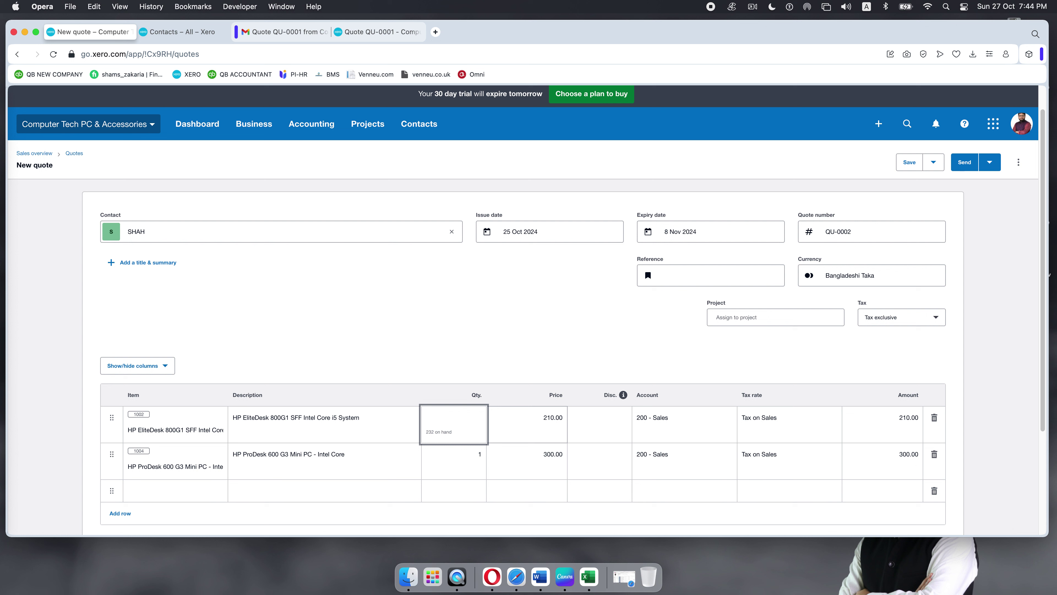
left_click(470, 451)
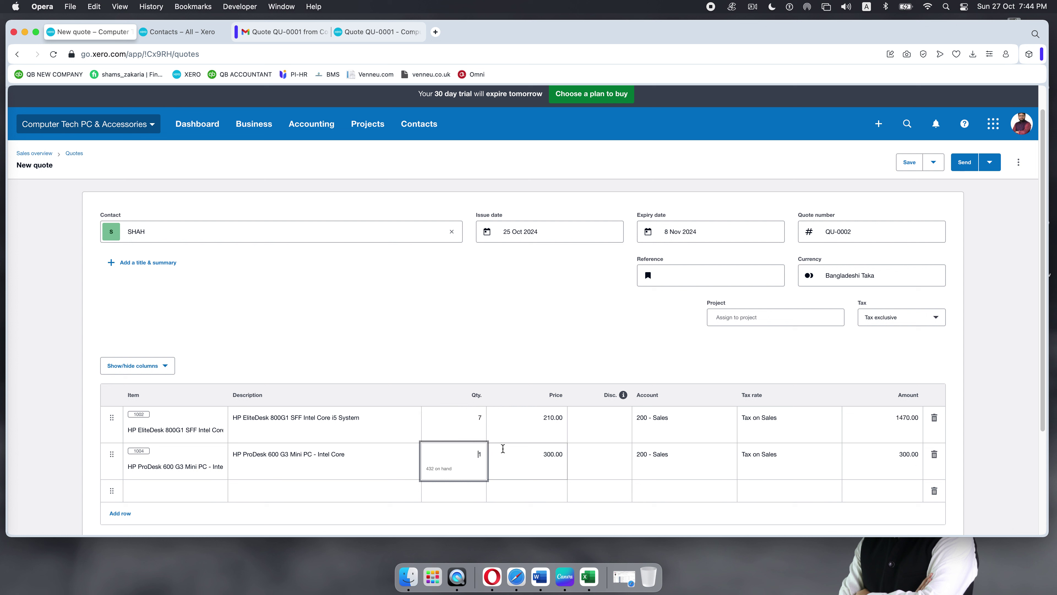
left_click_drag(478, 454, 490, 455)
type("9")
Step: Set both quote lines' tax rate to Sales tax 10%
left_click(817, 426)
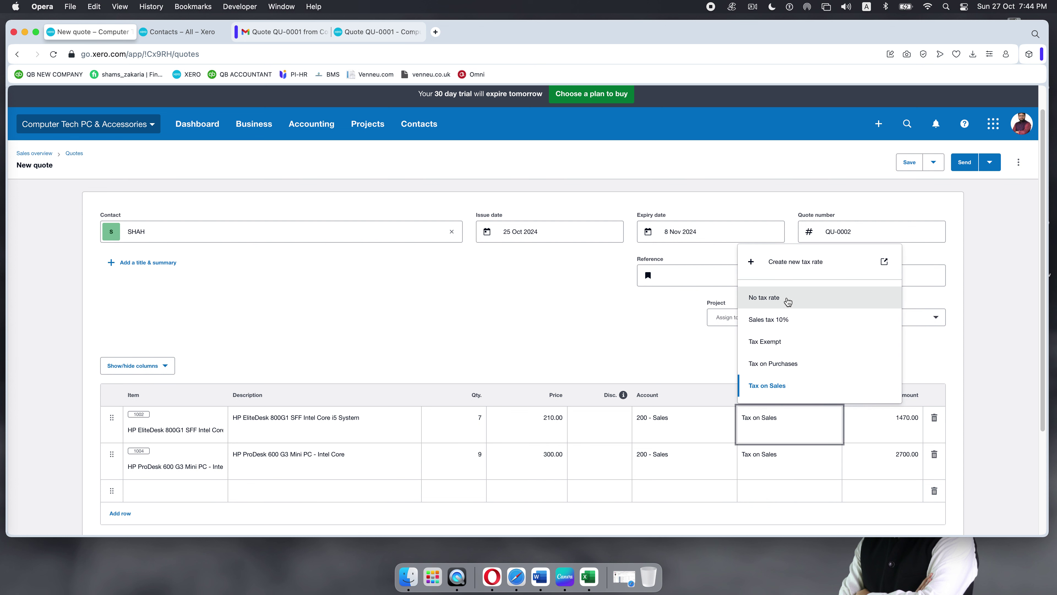
left_click(790, 324)
left_click(814, 464)
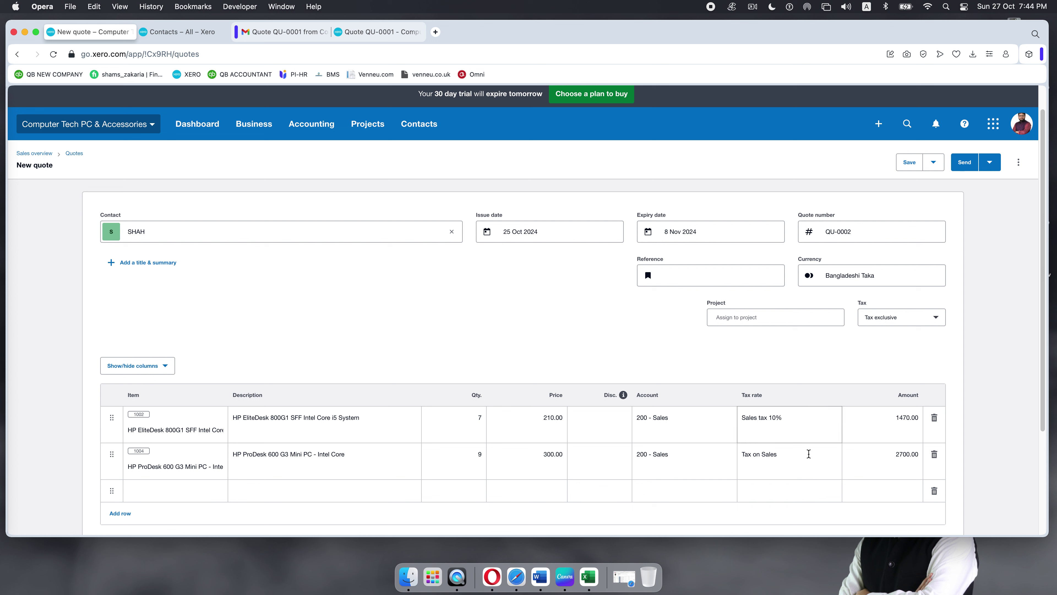
left_click(803, 460)
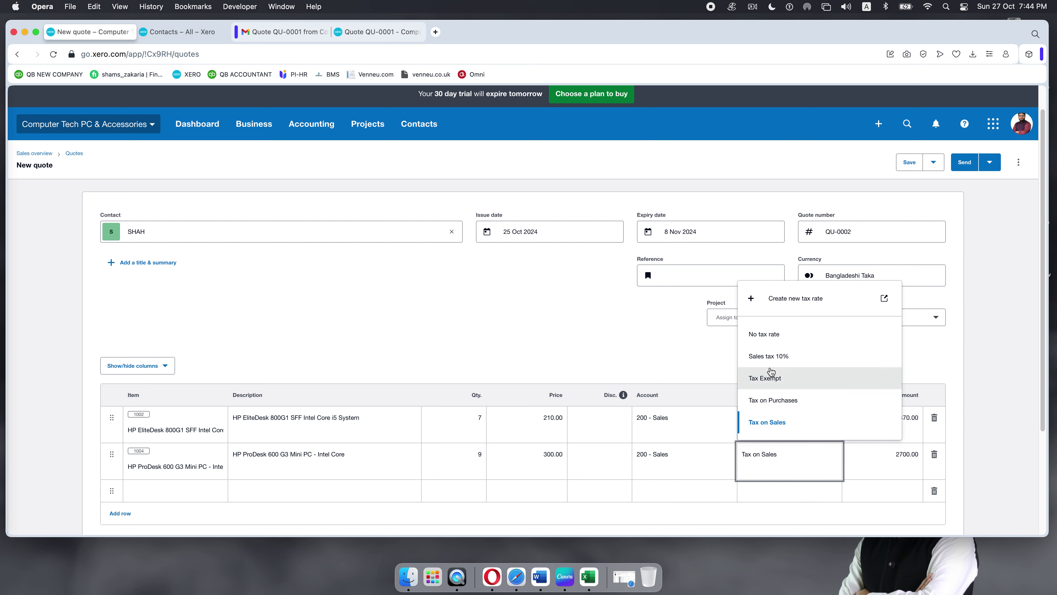
left_click(771, 355)
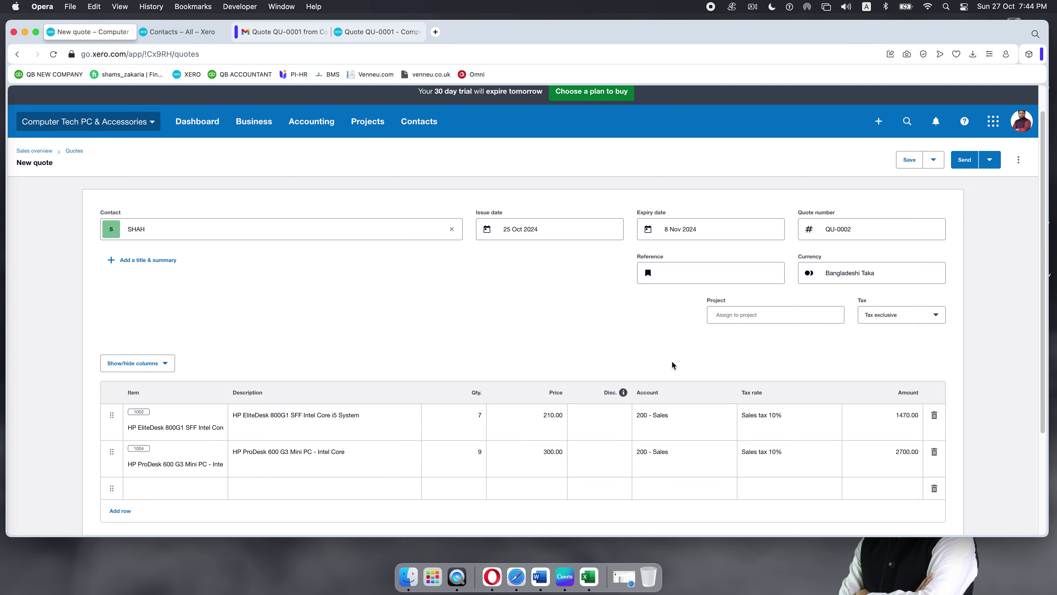
Step: Set a 5% discount on the HP EliteDesk line
scroll(673, 364, "down", 3)
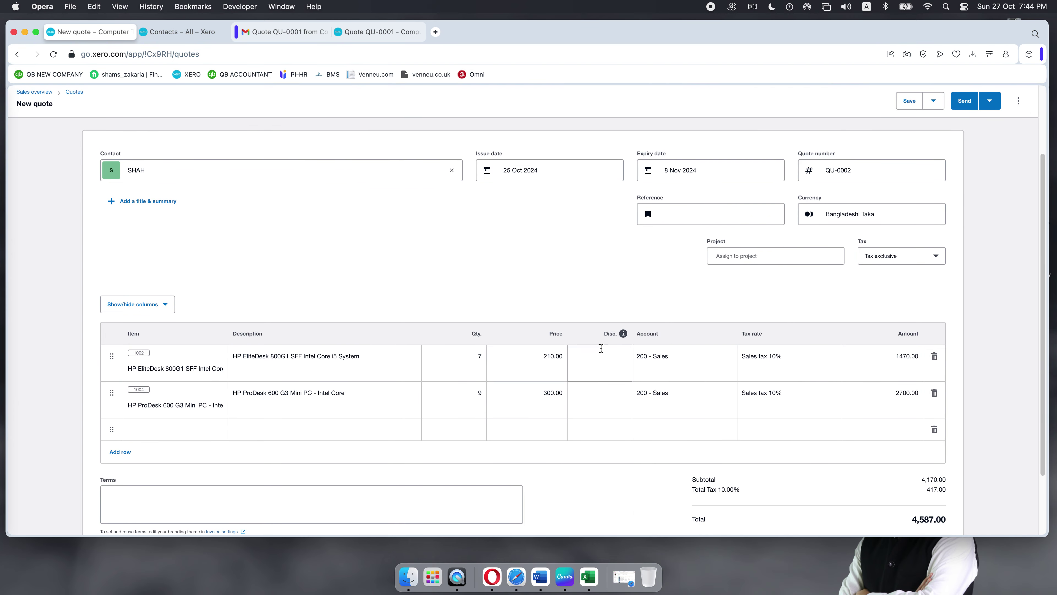
left_click(609, 360)
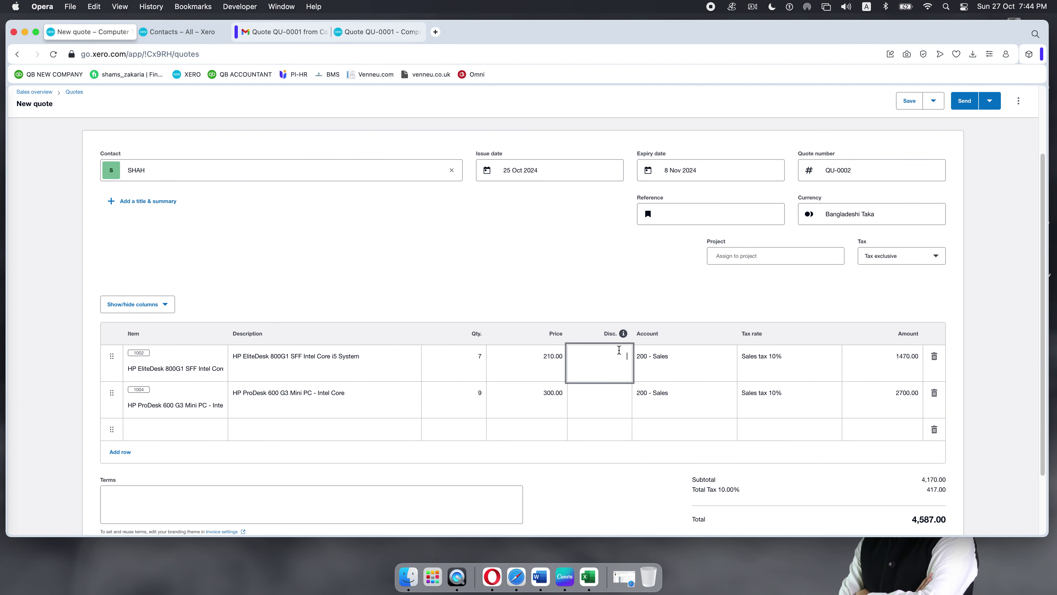
left_click(615, 393)
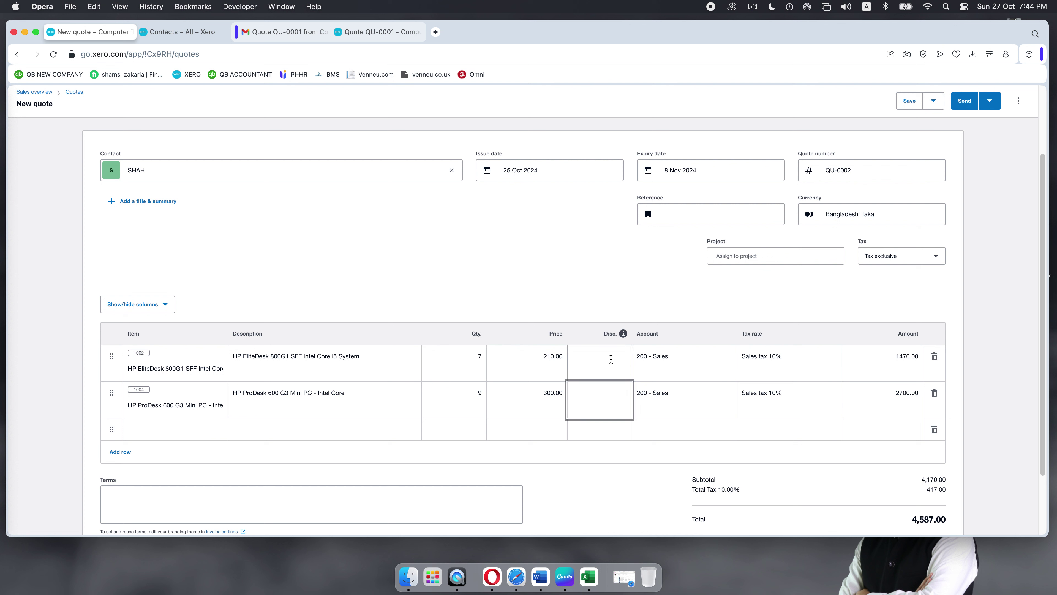
left_click(624, 378)
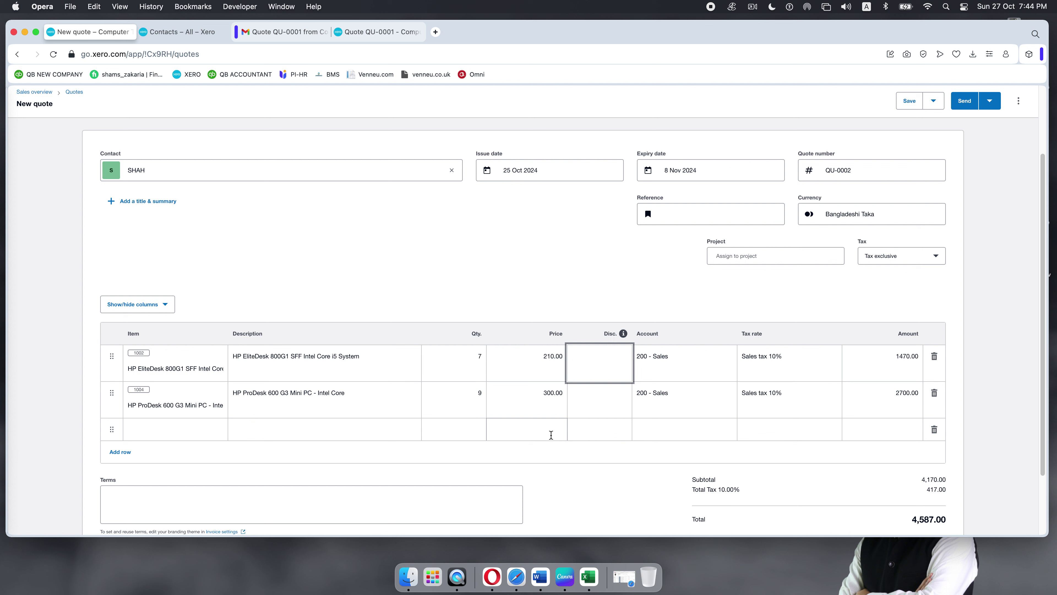
type("3")
left_click(571, 300)
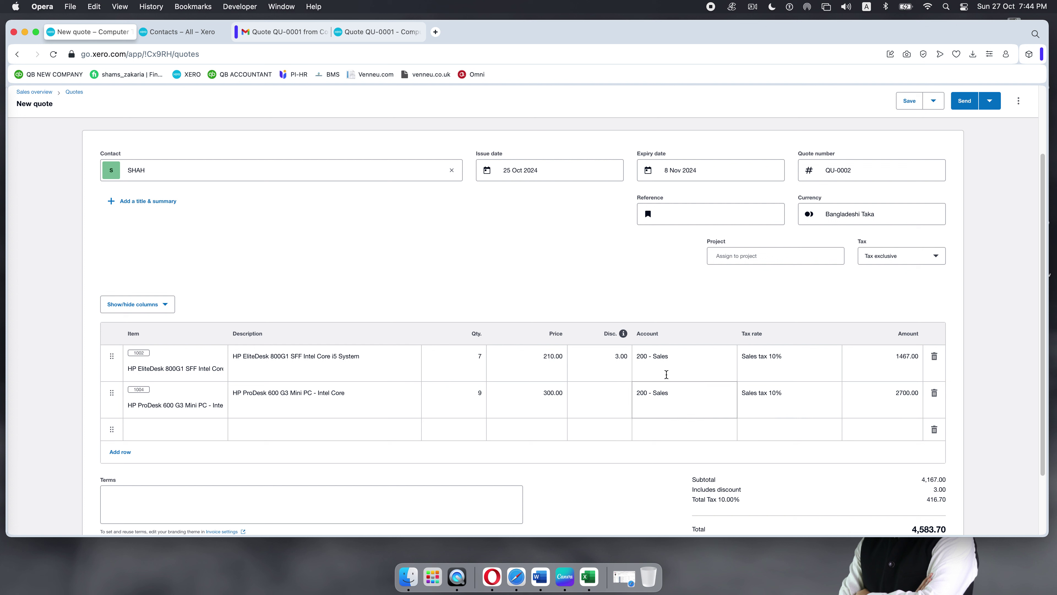
left_click(620, 357)
key("BackSpace")
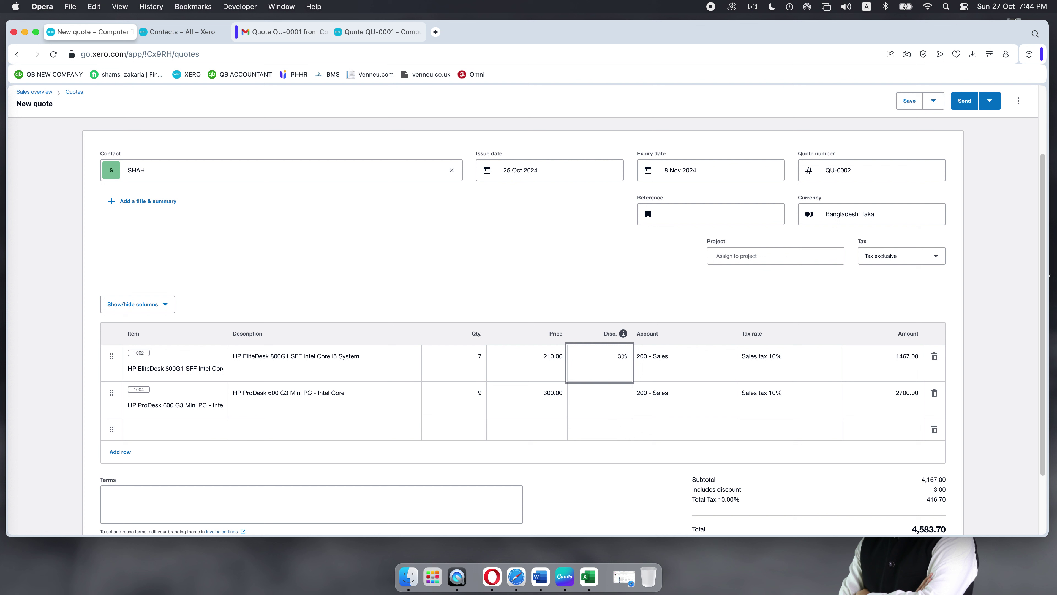
left_click(560, 287)
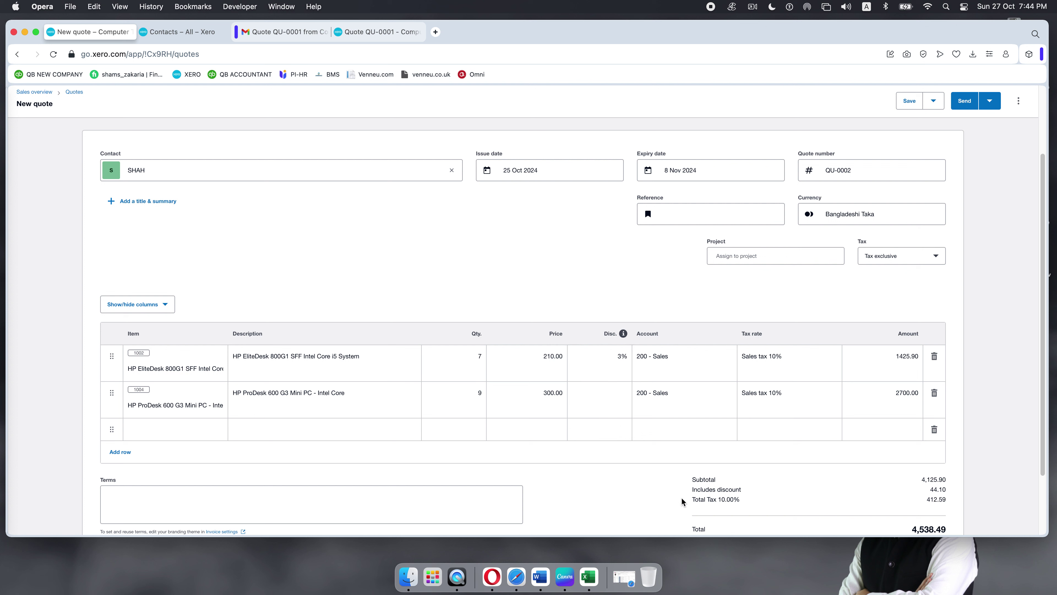
left_click_drag(929, 495, 950, 495)
left_click(605, 357)
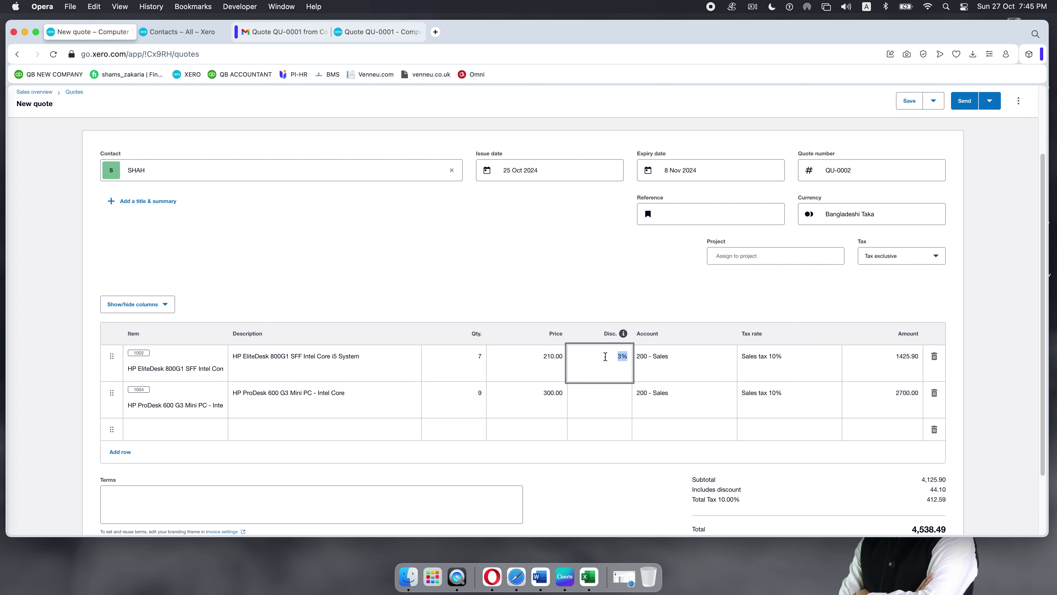
key("BackSpace")
left_click(576, 294)
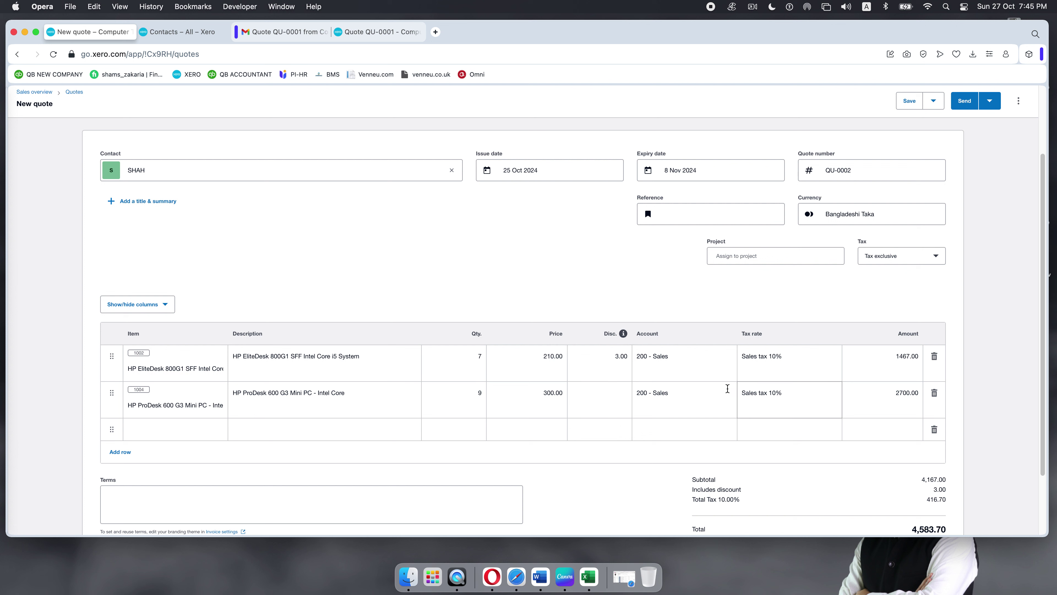
left_click(606, 359)
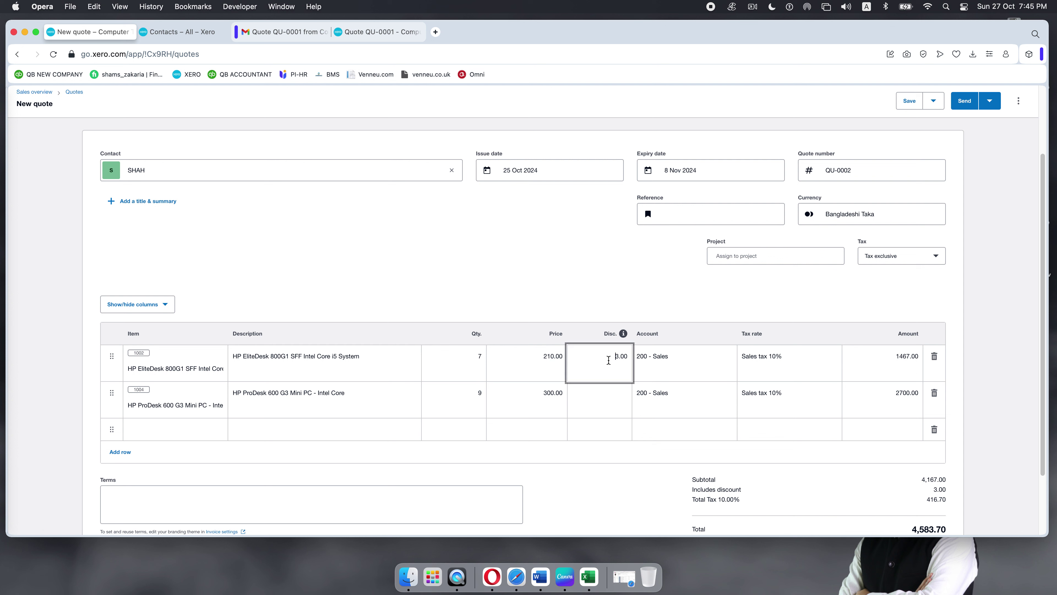
key("super+a")
key("BackSpace")
right_click(660, 357)
left_click(580, 313)
left_click(586, 278)
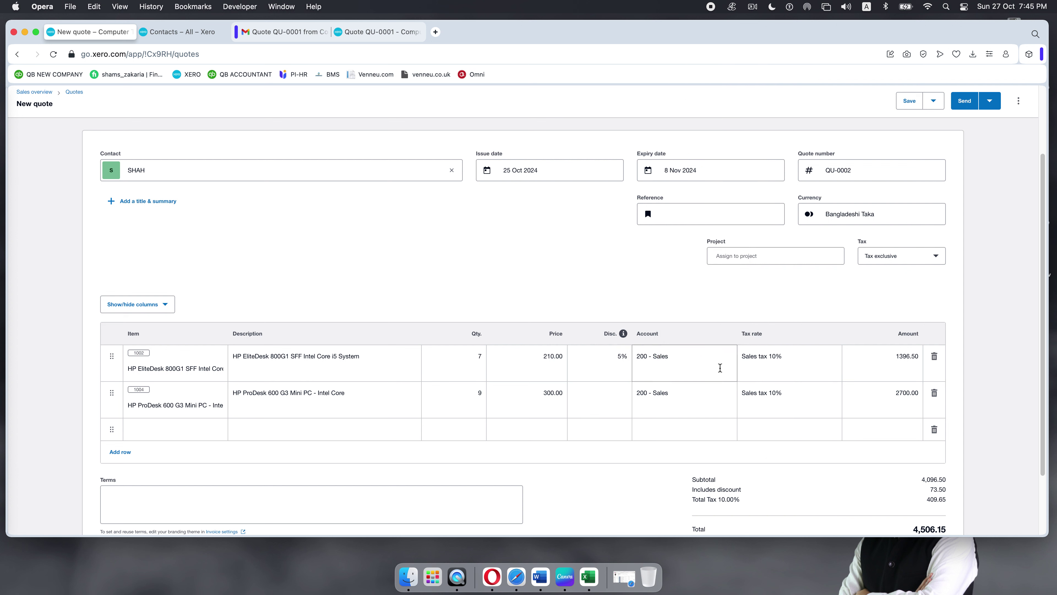
Step: Give the HP ProDesk line a 50.00 discount, bringing the total to 4,451.15
left_click(620, 400)
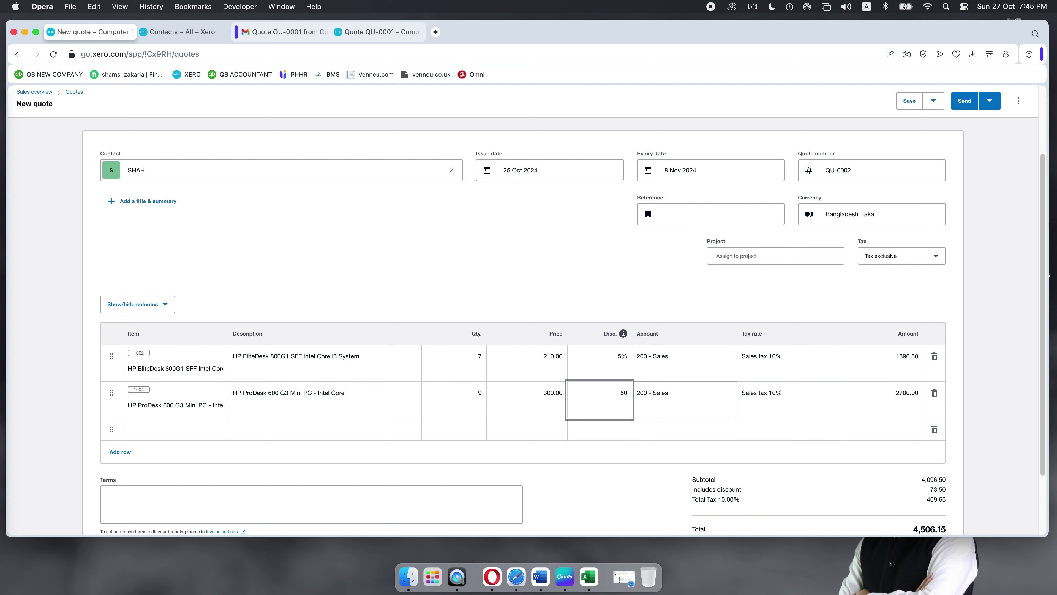
left_click(527, 239)
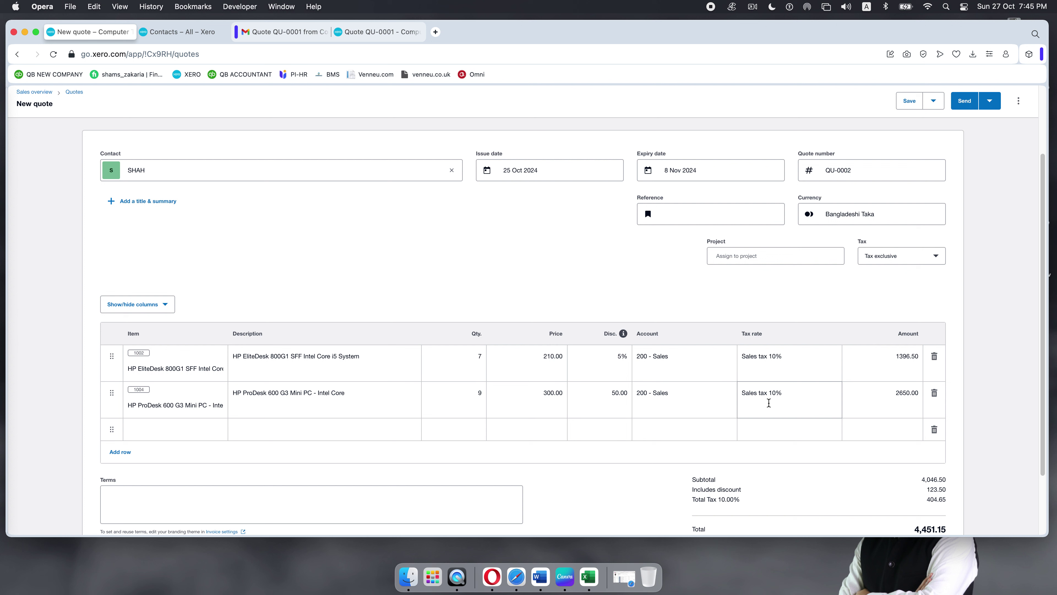
scroll(768, 402, "down", 3)
scroll(769, 403, "up", 4)
Step: Save quote QU-0002 for BDT 4,451.15 and email it to the customer
scroll(768, 403, "up", 3)
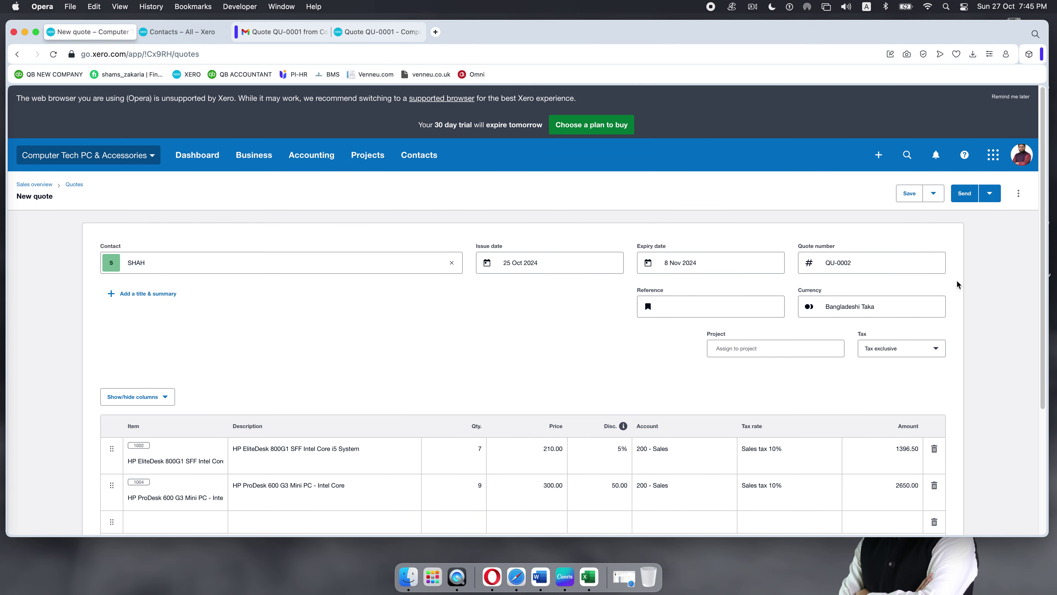
left_click(990, 199)
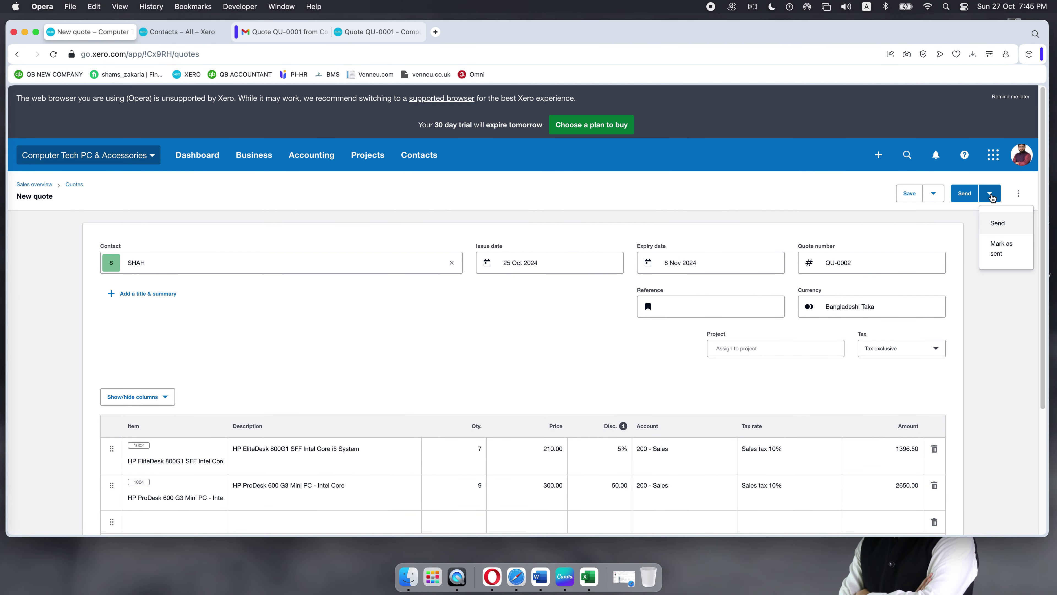
left_click(998, 223)
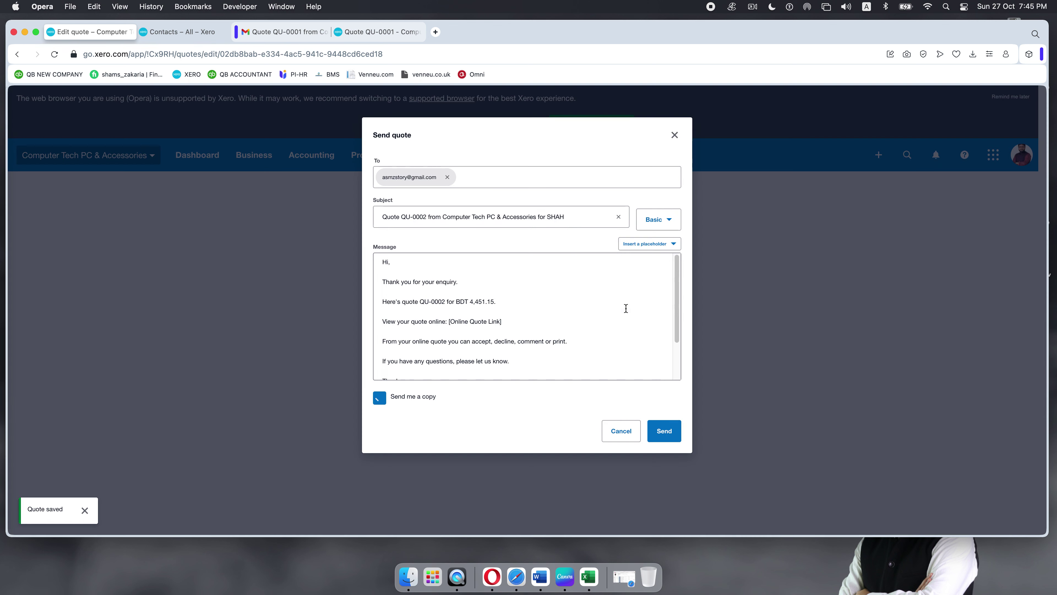
left_click(664, 431)
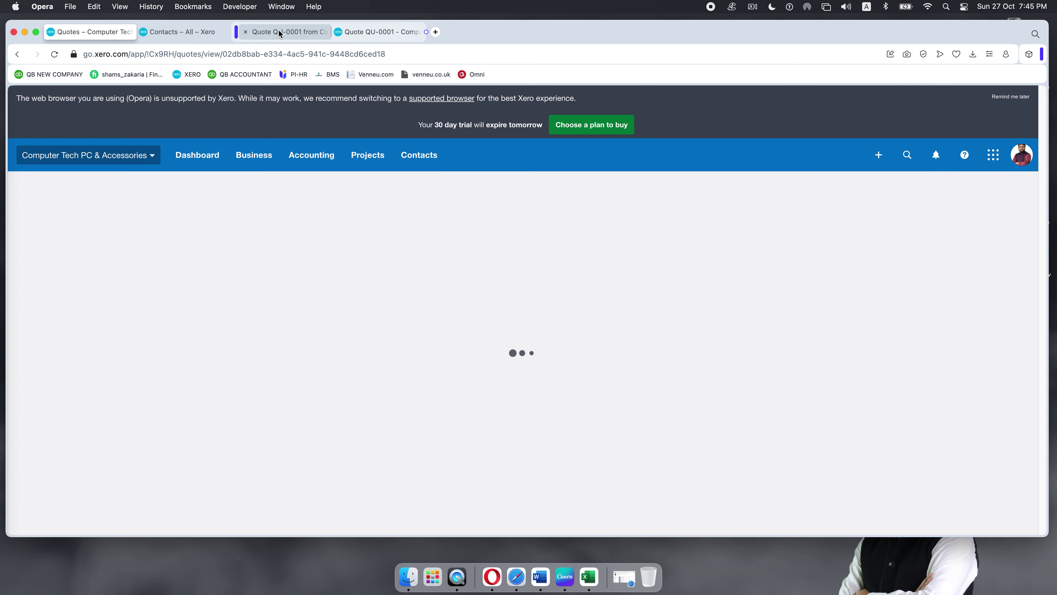
Step: Refresh the Gmail inbox, open the Quote QU-0002 email, and open its online quote link
left_click(279, 30)
left_click(34, 182)
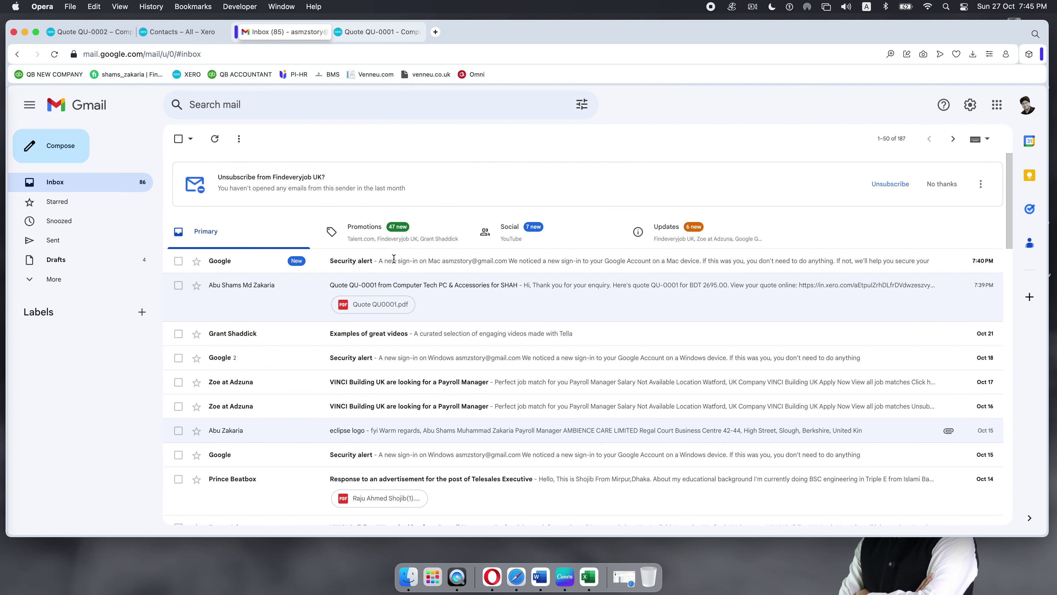
left_click(54, 53)
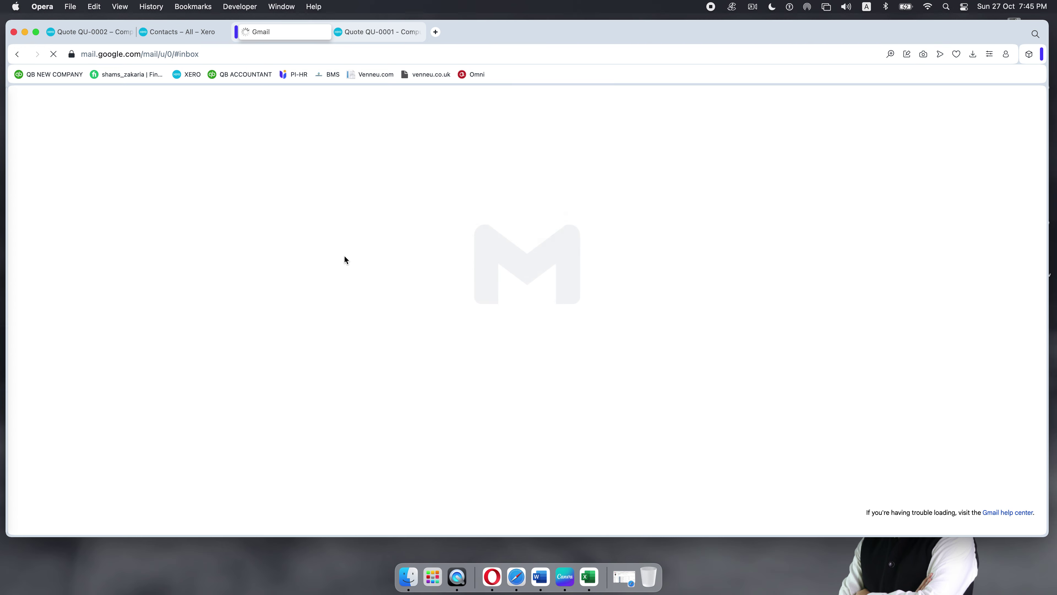
left_click(406, 262)
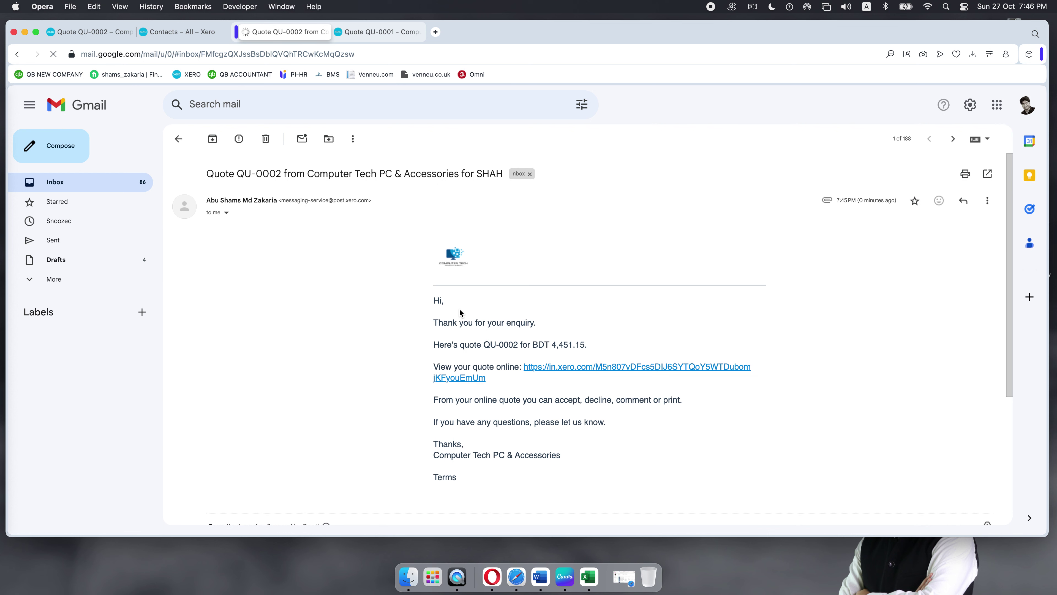
scroll(383, 362, "down", 3)
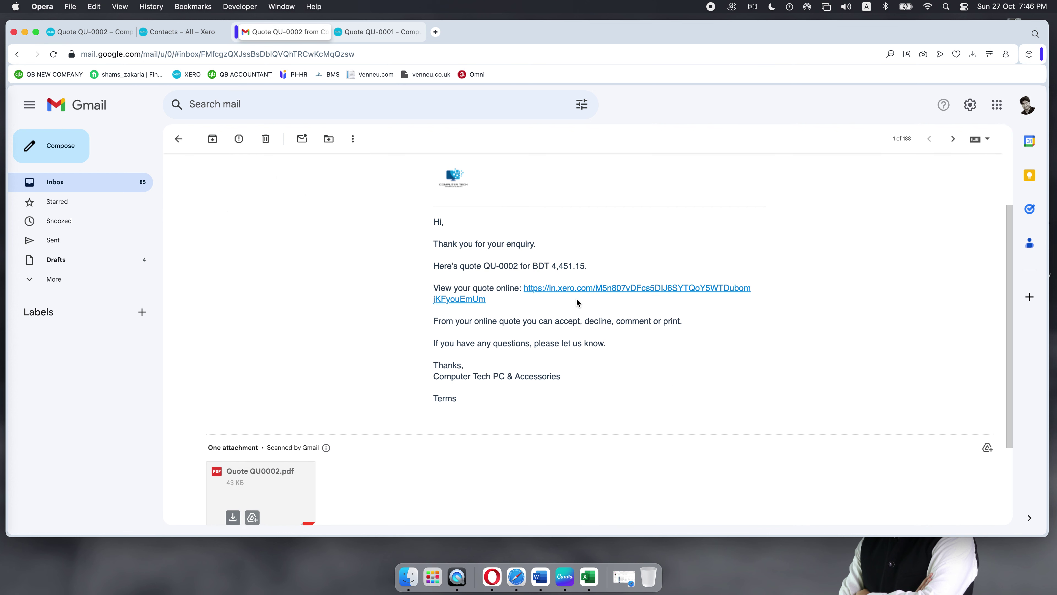
left_click(699, 288)
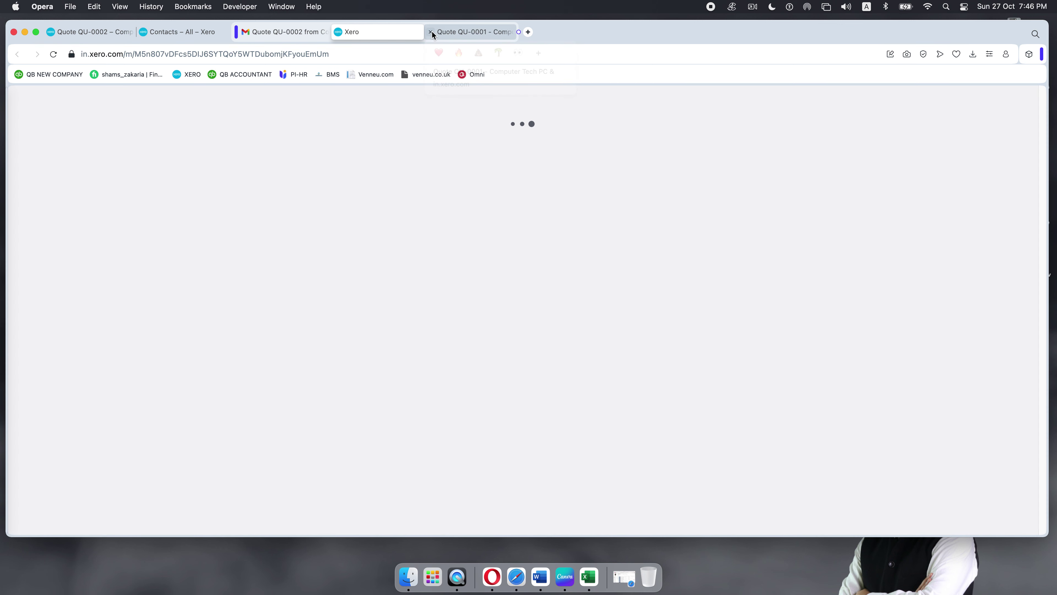
Step: Close the old QU-0001 tab and accept QU-0002 for 4,451.15 BDT as the customer
left_click(431, 31)
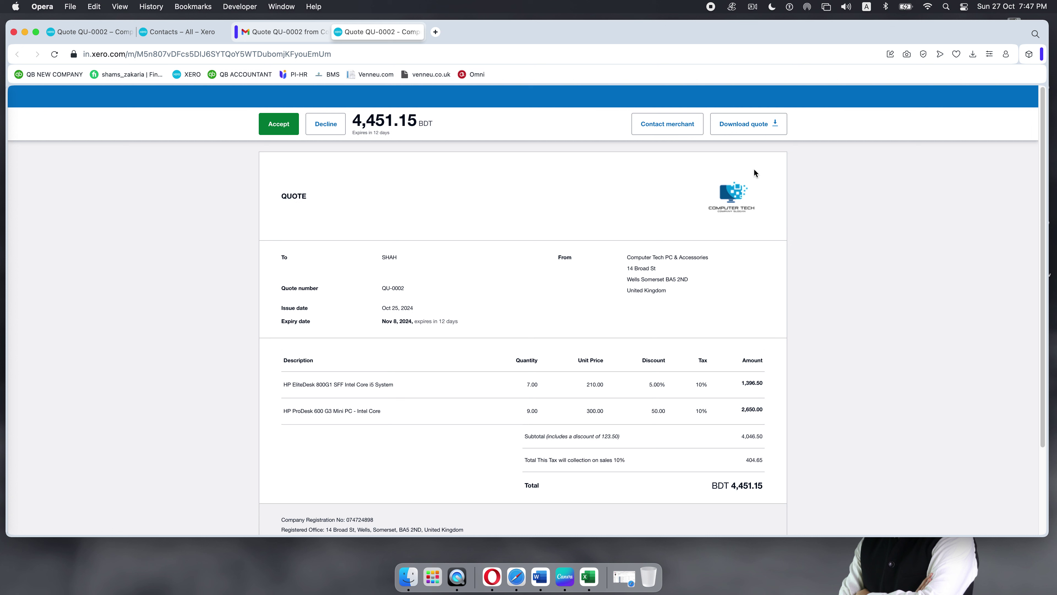
scroll(420, 345, "down", 3)
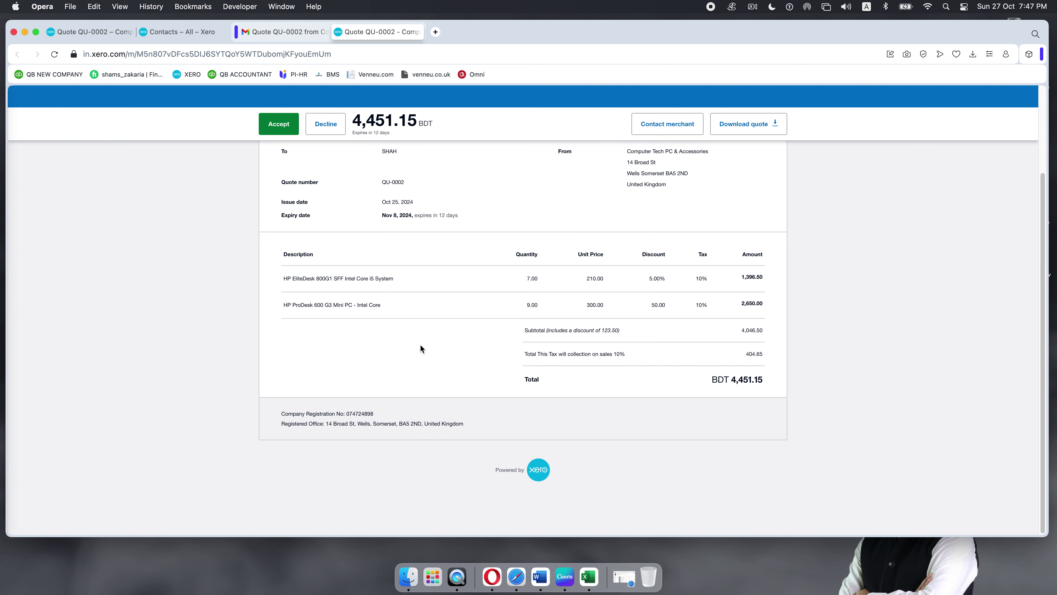
scroll(483, 279, "up", 1)
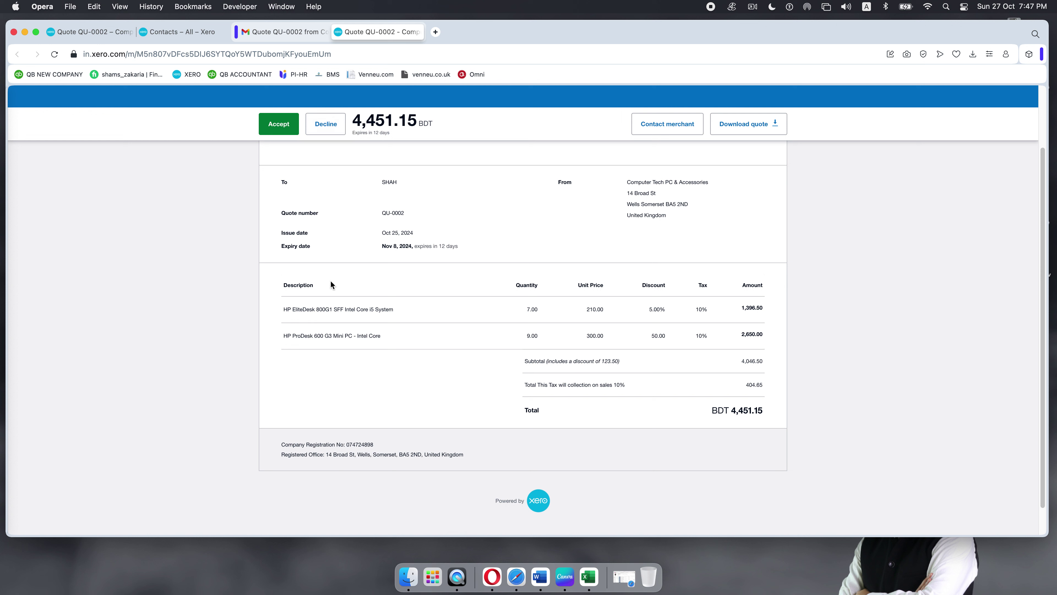
left_click(271, 127)
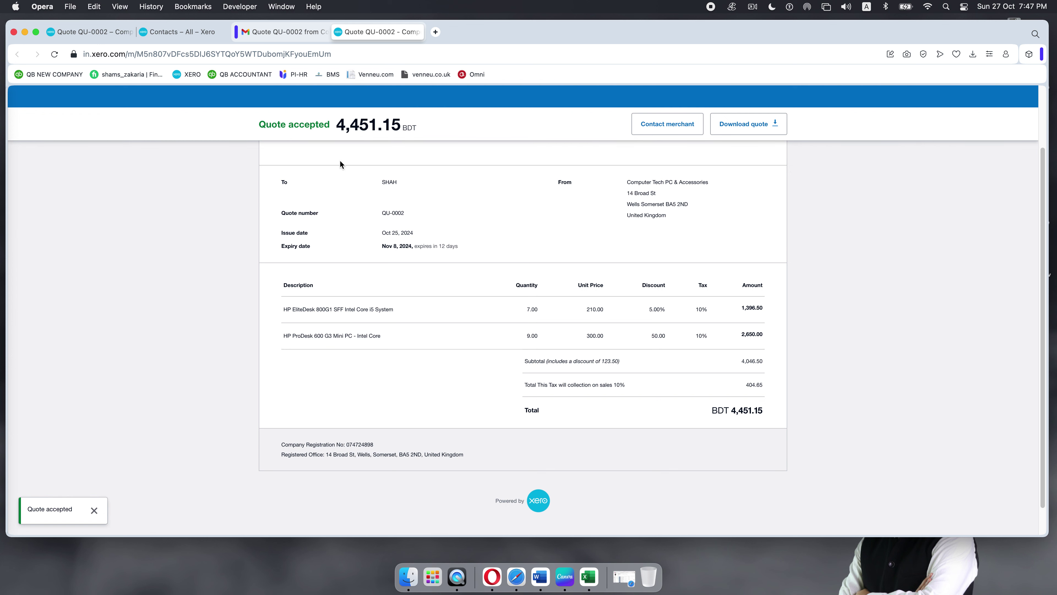
left_click(96, 32)
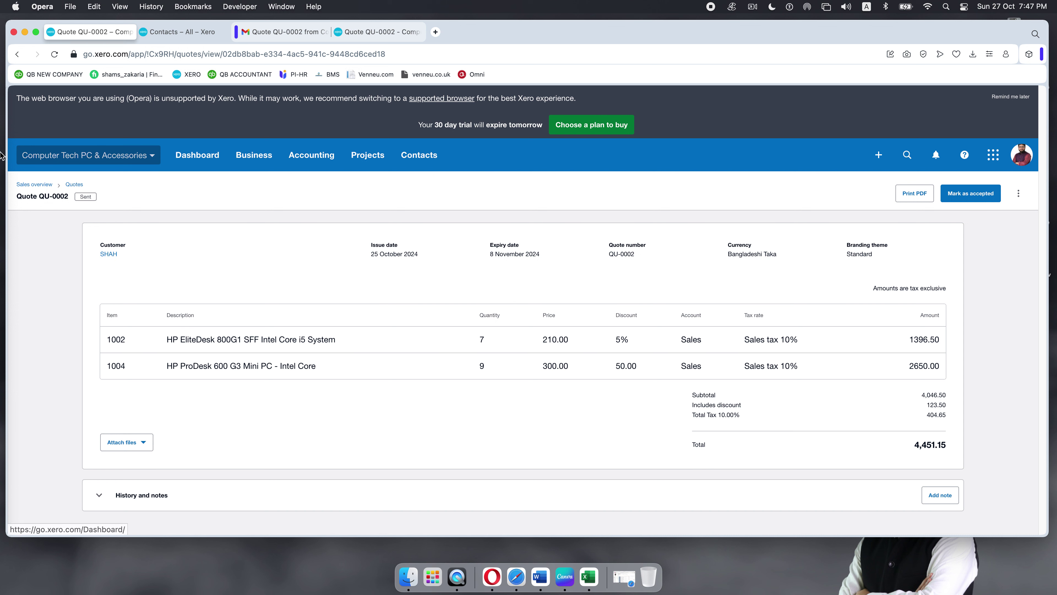
Step: Reload the quote and check the Accepted and Draft lists, confirming QU-0002 for SHAH is accepted
left_click(55, 54)
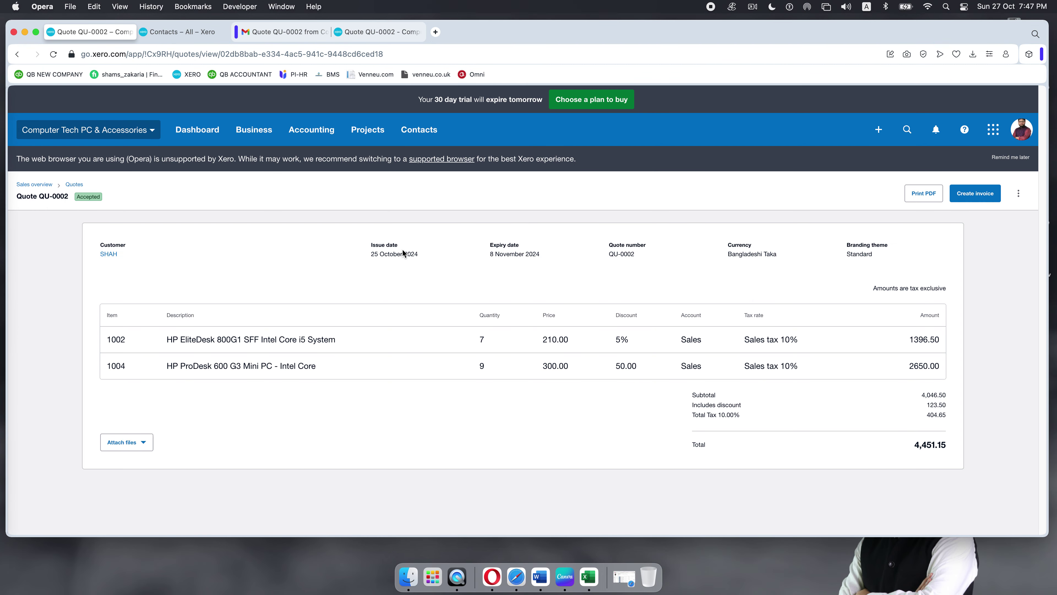
left_click(73, 185)
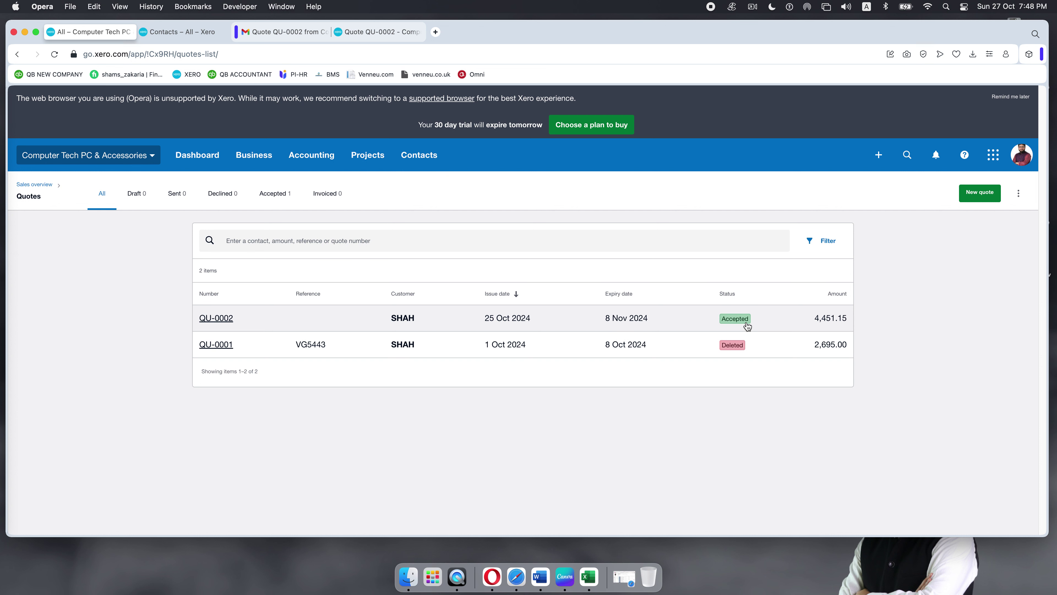
left_click(270, 193)
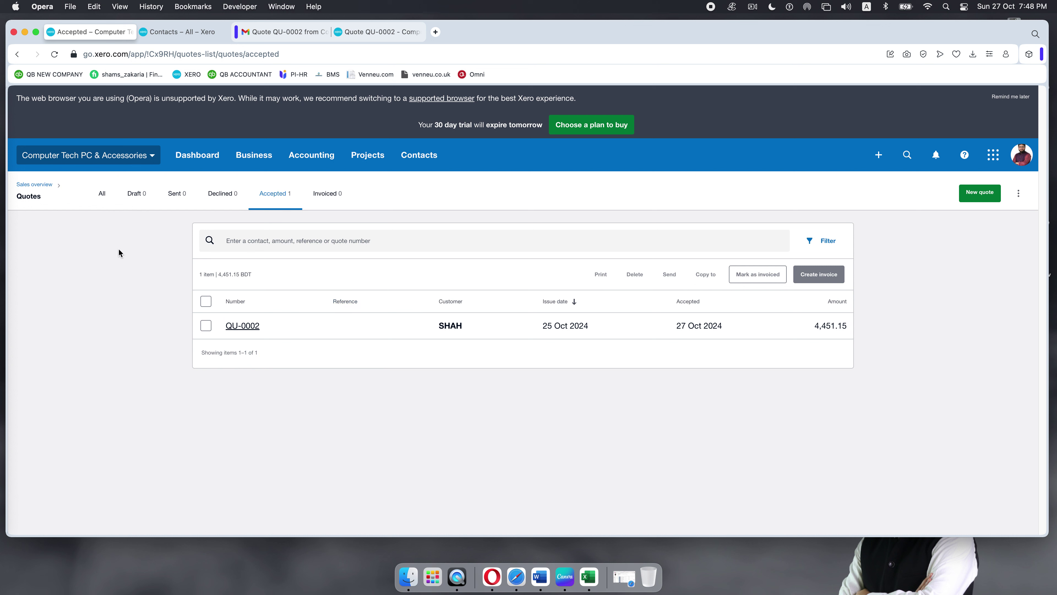
left_click(135, 193)
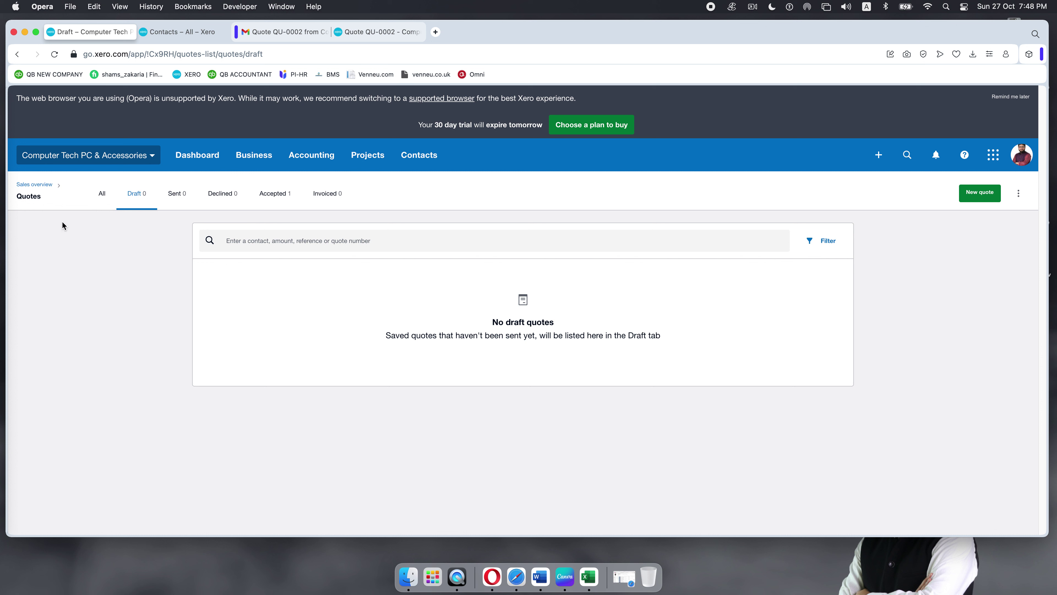
left_click(273, 195)
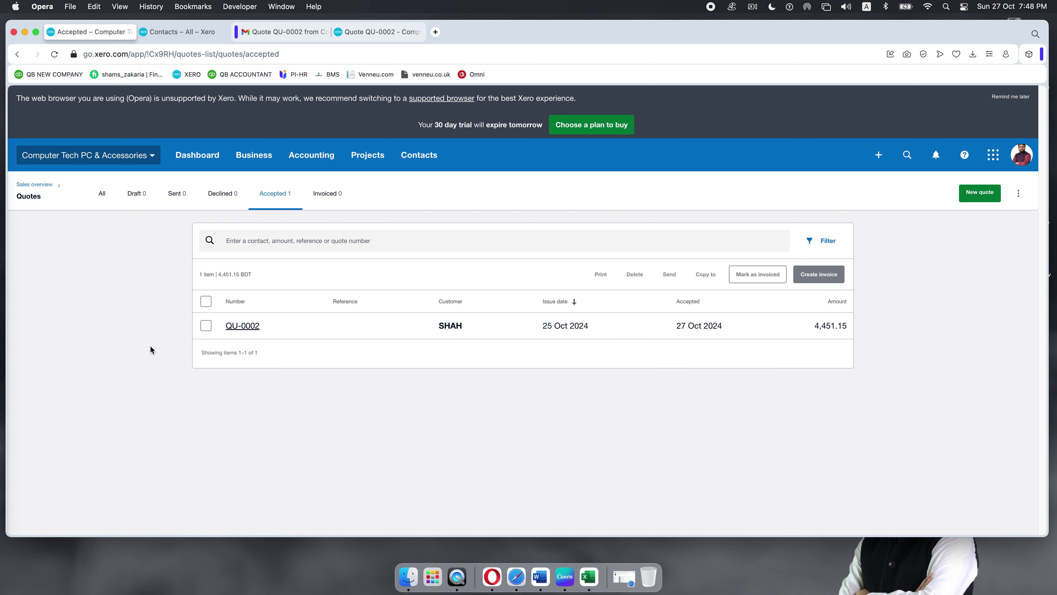
Step: Go to Business > Sales overview, see all quotes, then switch to the contacts list
left_click(253, 160)
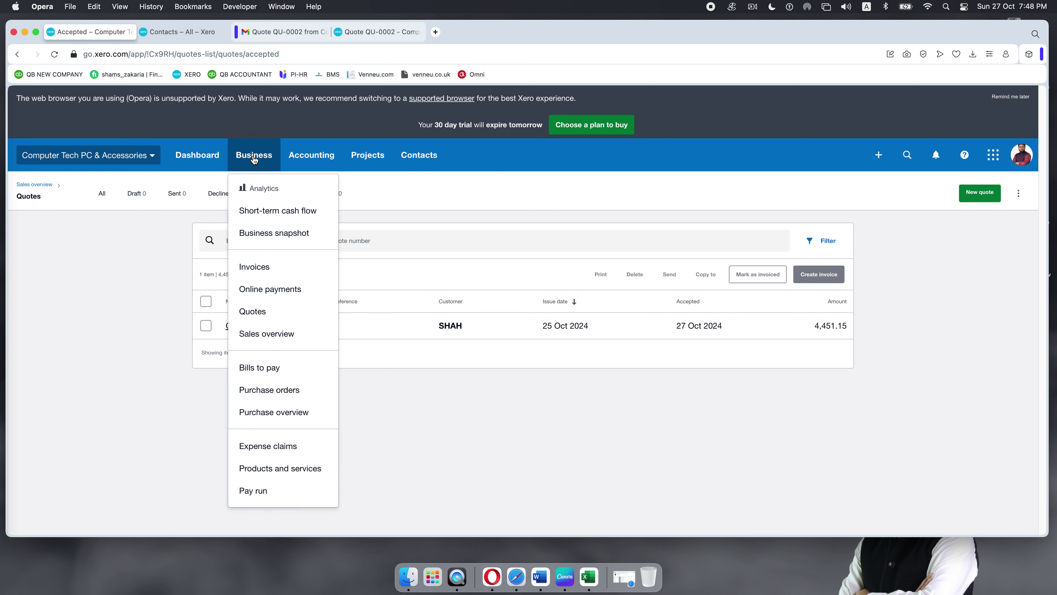
left_click(255, 336)
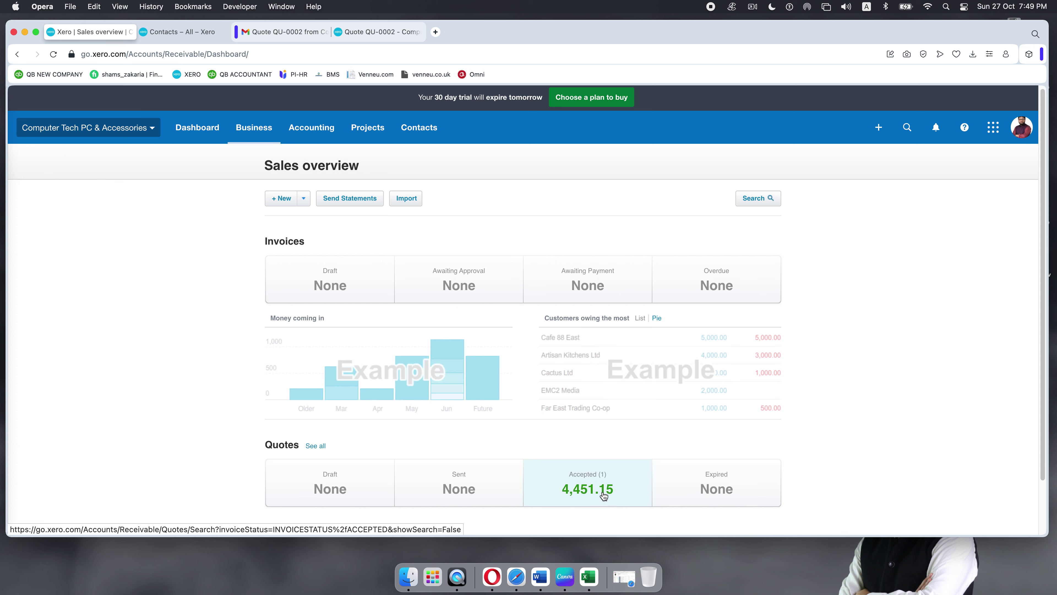
left_click(315, 445)
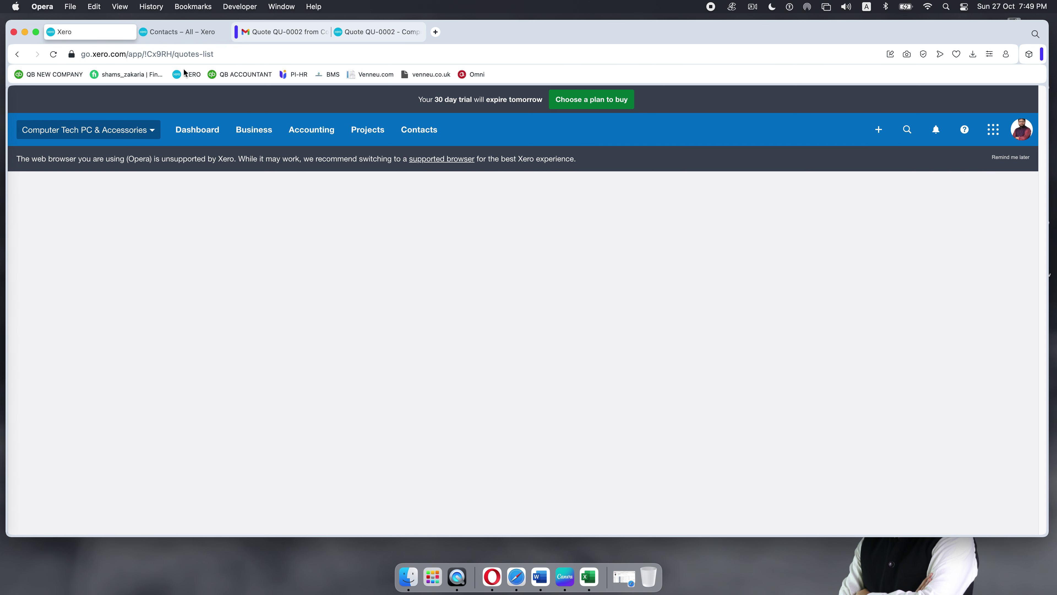
left_click(175, 34)
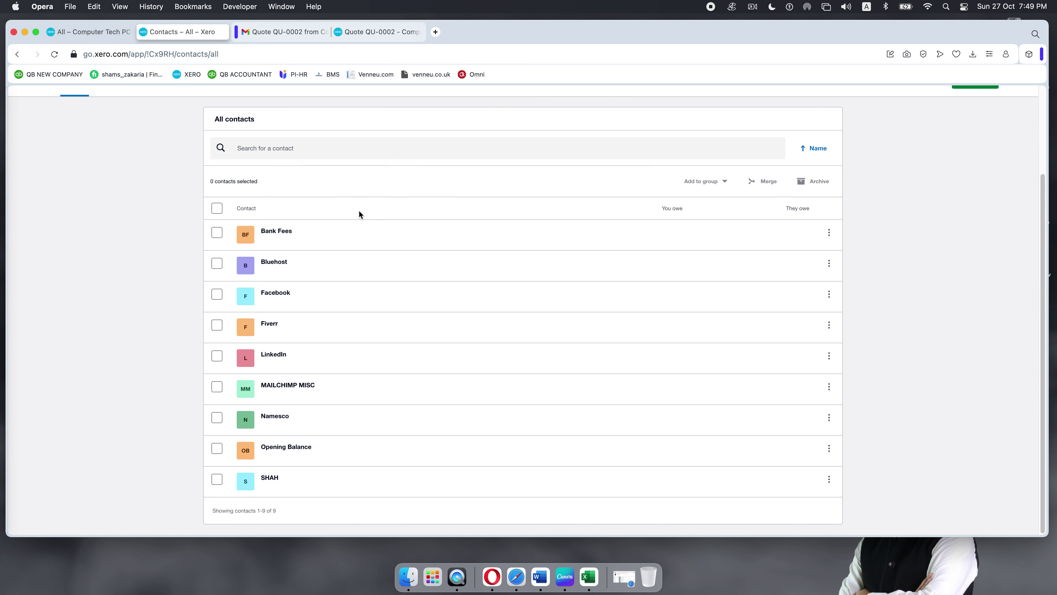
Step: Close the QU-0002 tab and open the Balance Sheet report from Accounting > Reports in a new tab
left_click(341, 31)
scroll(512, 218, "up", 3)
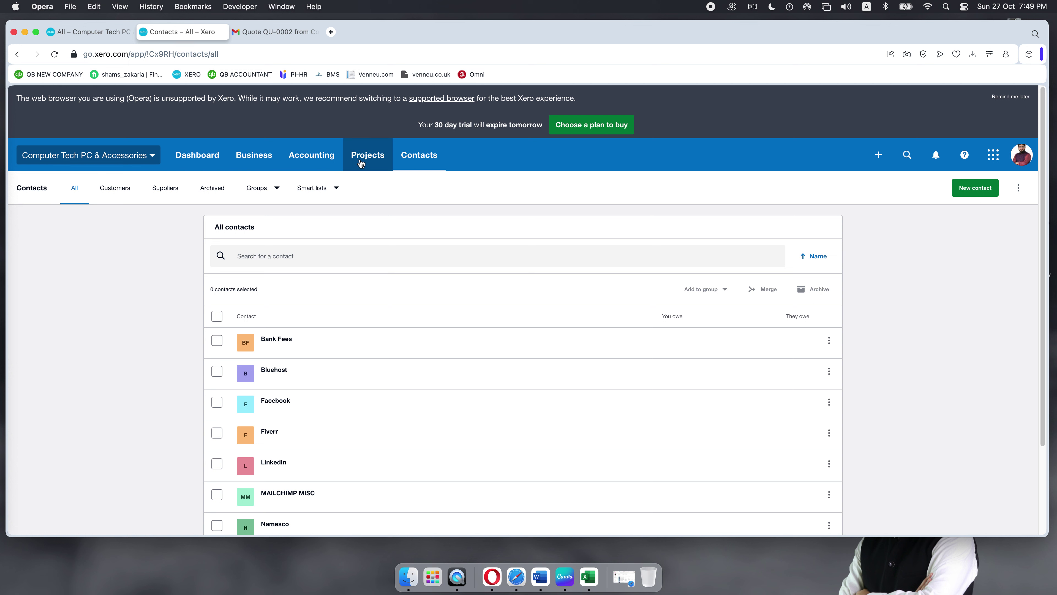
left_click(308, 160)
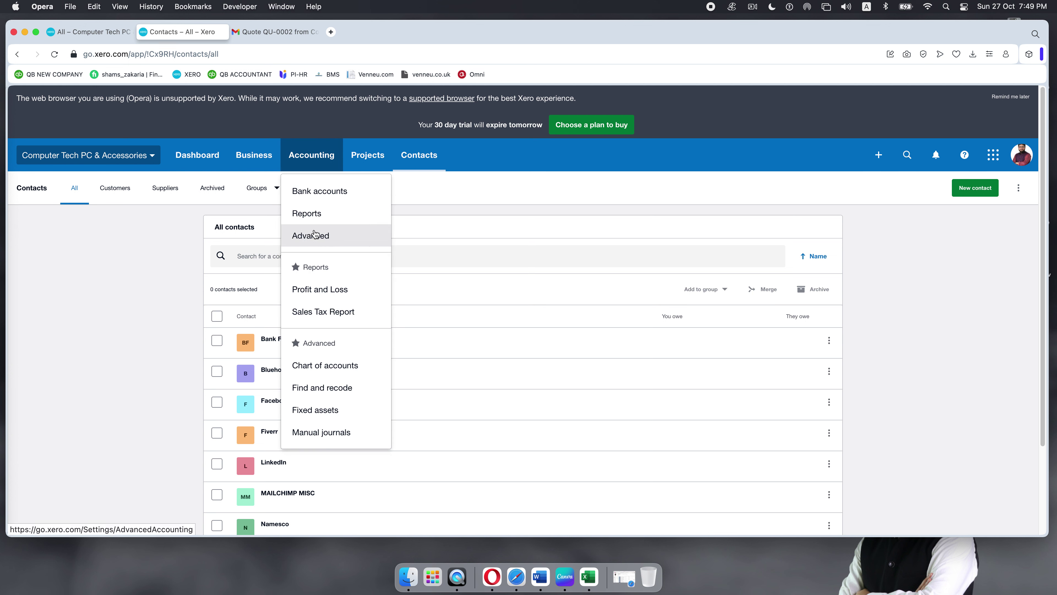
left_click(309, 213)
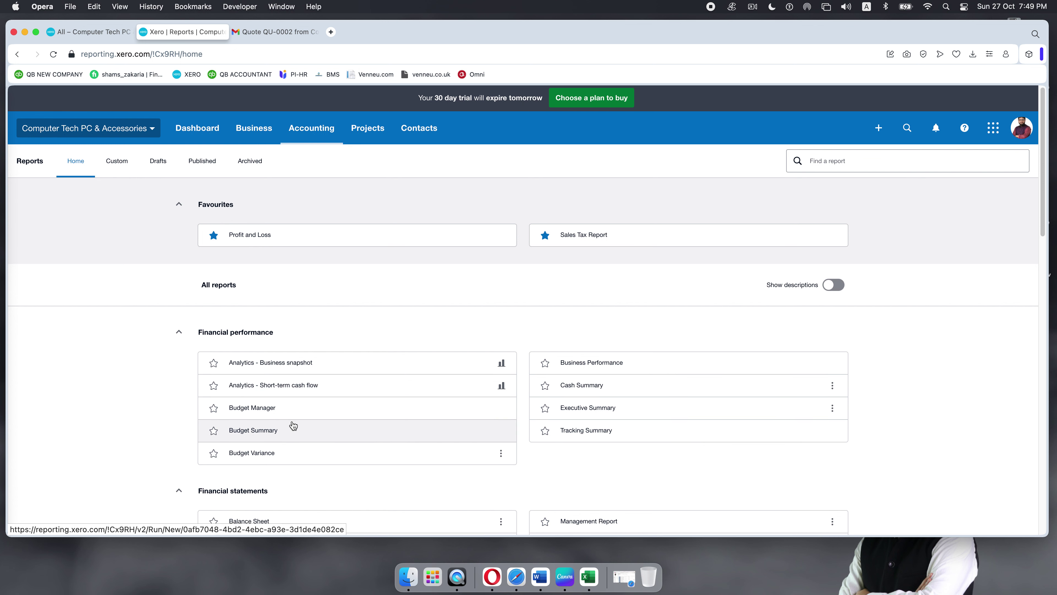
scroll(291, 424, "down", 3)
right_click(245, 415)
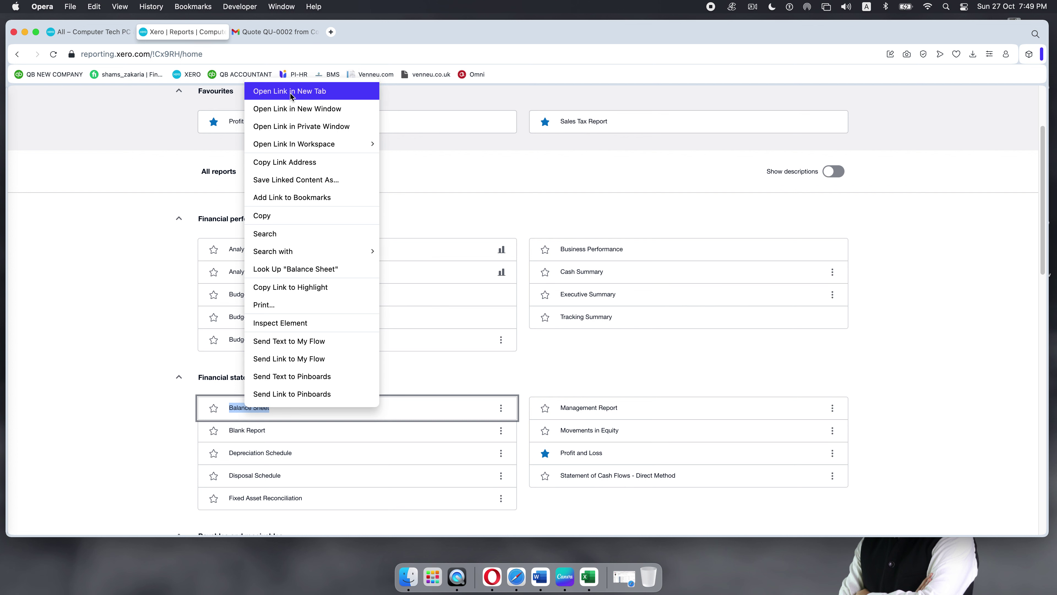
left_click(291, 92)
Step: Open the Profit and Loss report in the Reports tab
scroll(424, 291, "down", 10)
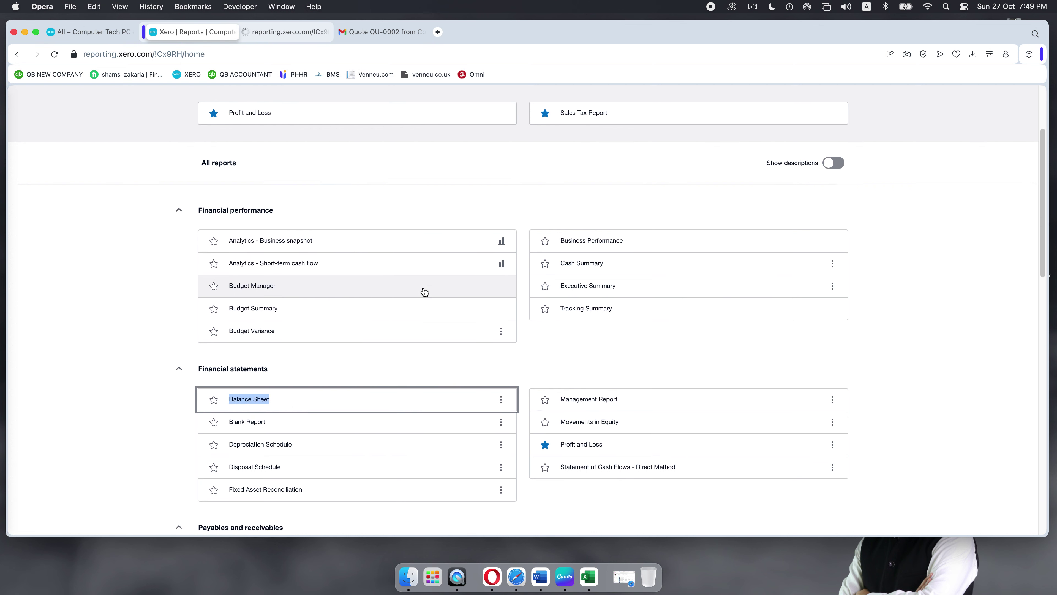
scroll(423, 287, "down", 9)
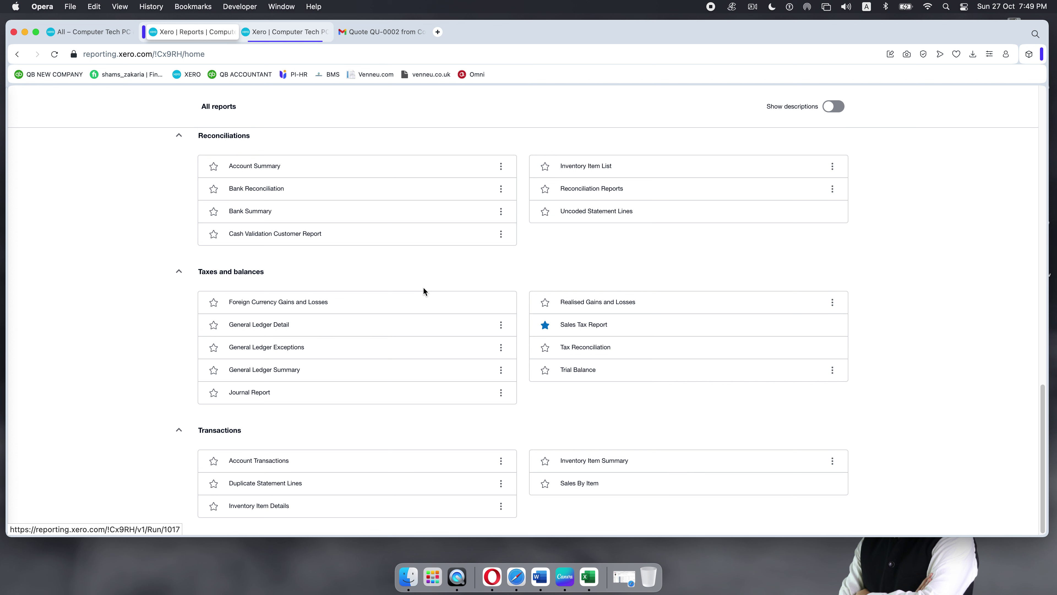
scroll(423, 287, "up", 19)
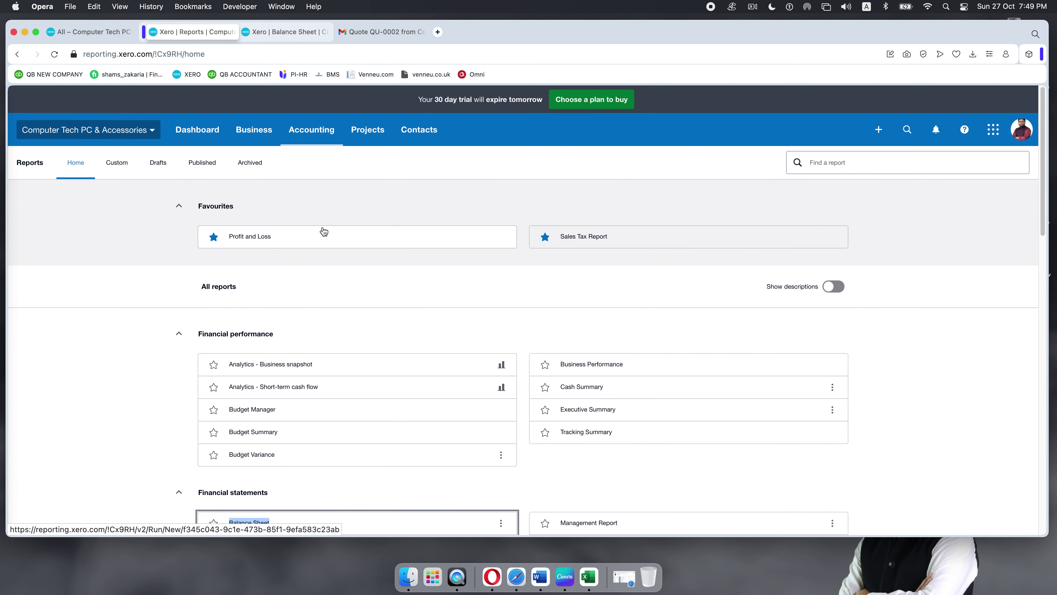
left_click(273, 242)
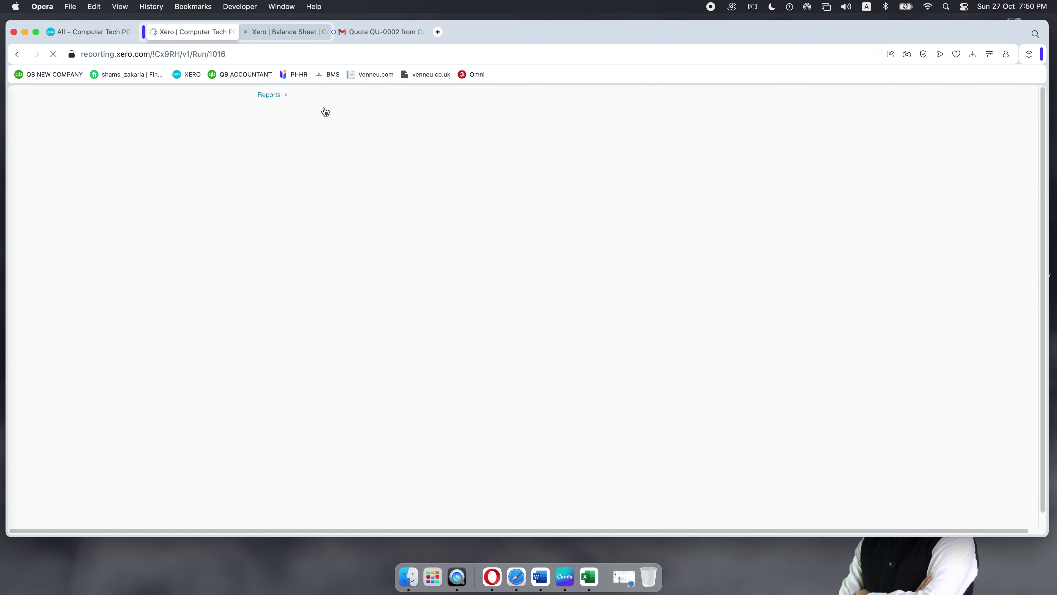
Step: Look over the Balance Sheet and Profit and Loss tabs, then return to the Quotes list tab
key("ctrl+Tab")
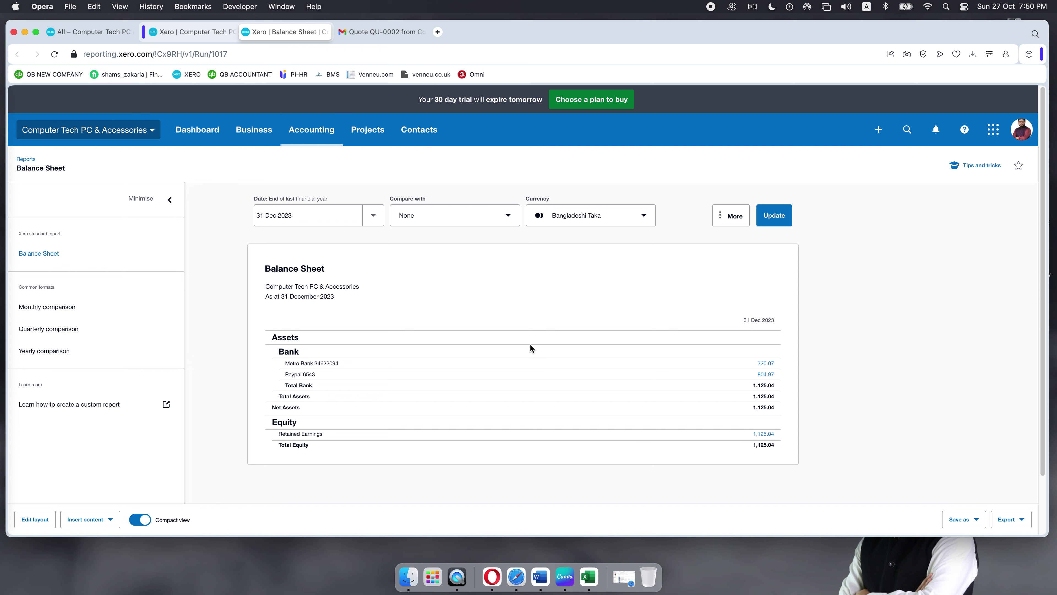
scroll(530, 343, "down", 2)
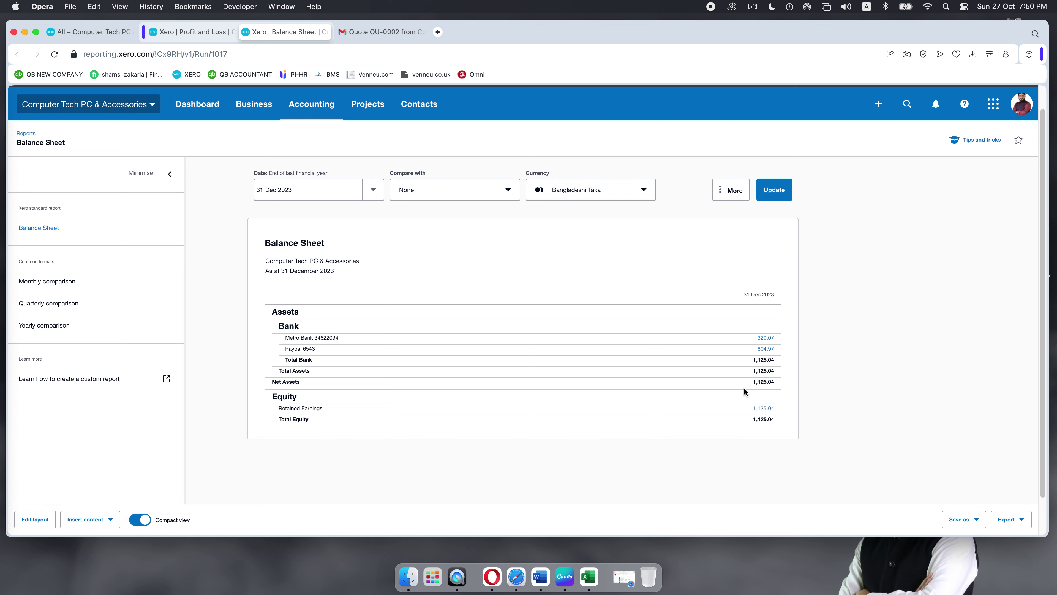
left_click(195, 32)
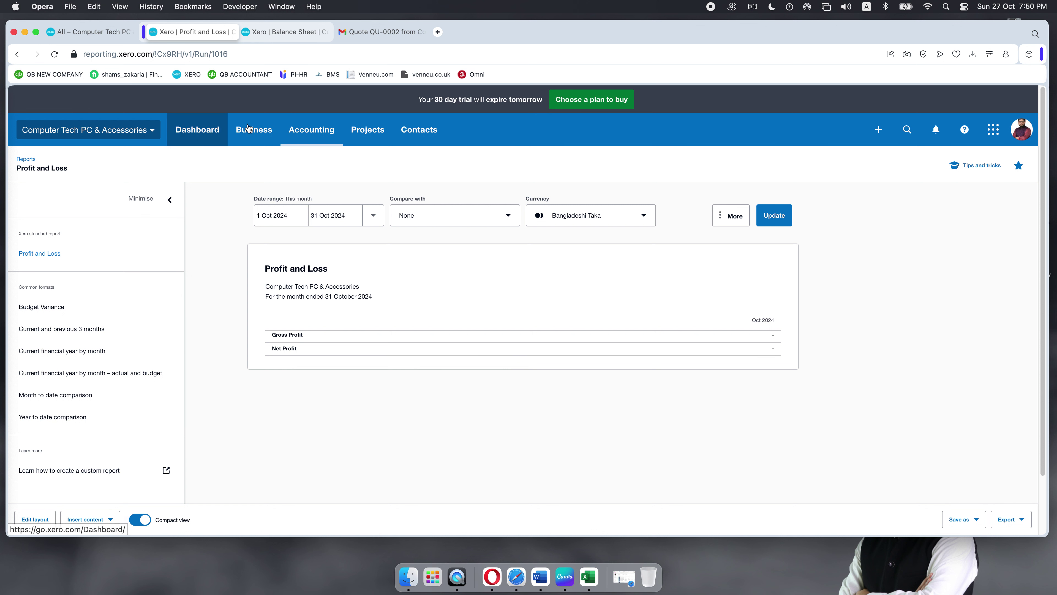
left_click(54, 34)
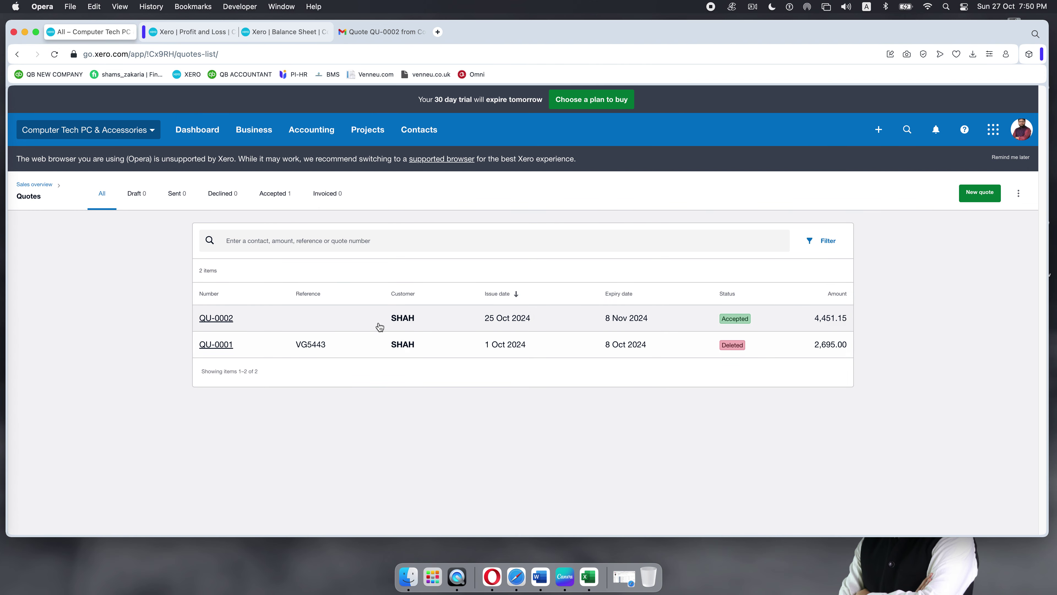
Step: Open quote QU-0002 and choose Copy to from its more-actions menu
left_click(257, 323)
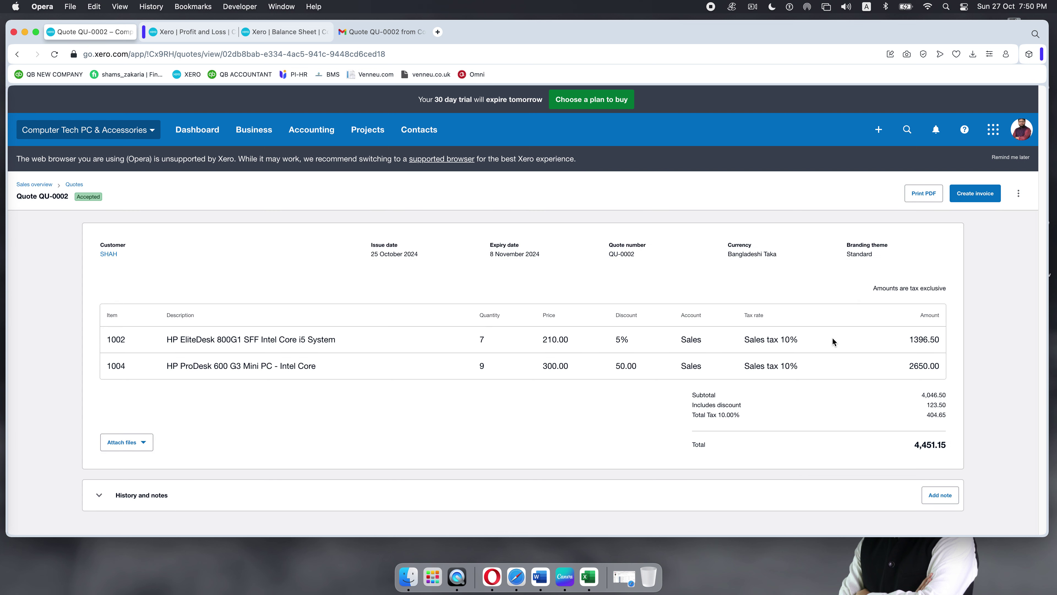
left_click(1019, 193)
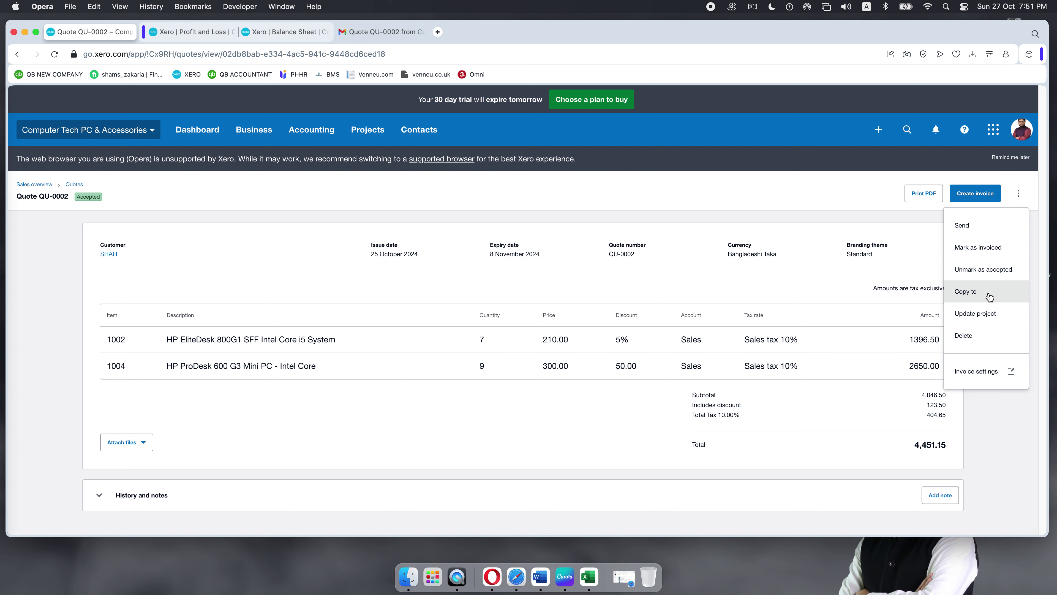
left_click(978, 297)
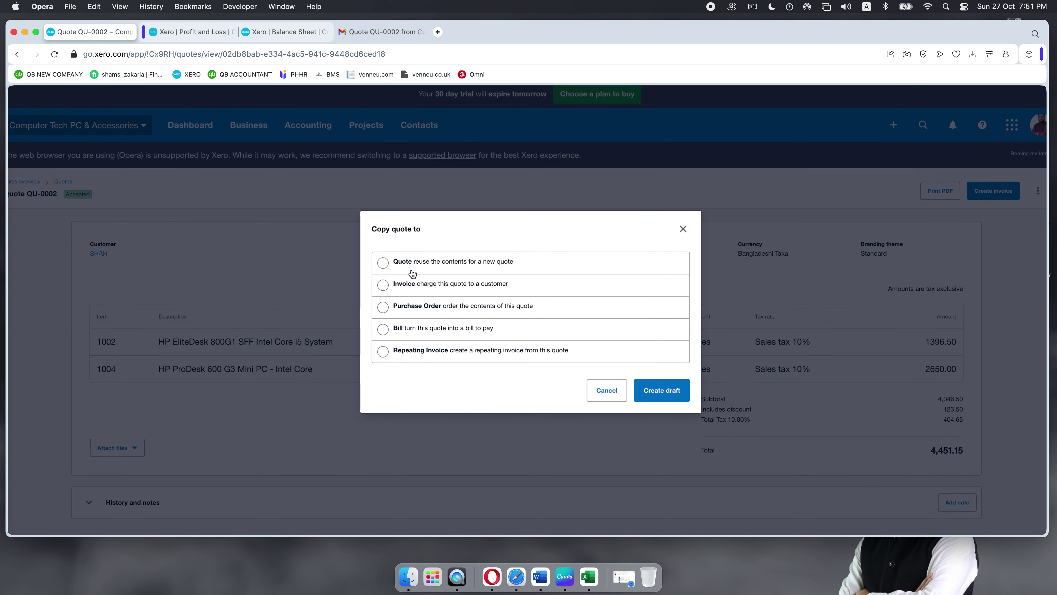
Step: Copy QU-0002 as an Invoice, creating draft INV-0001 for 4,451.15
scroll(412, 273, "up", 5)
scroll(412, 273, "down", 2)
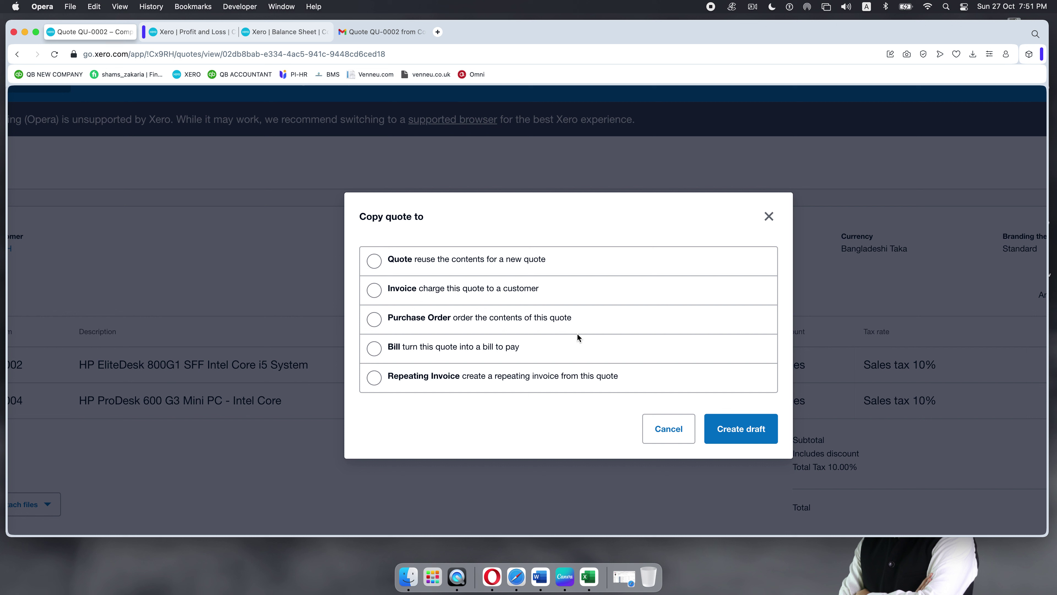
left_click(374, 291)
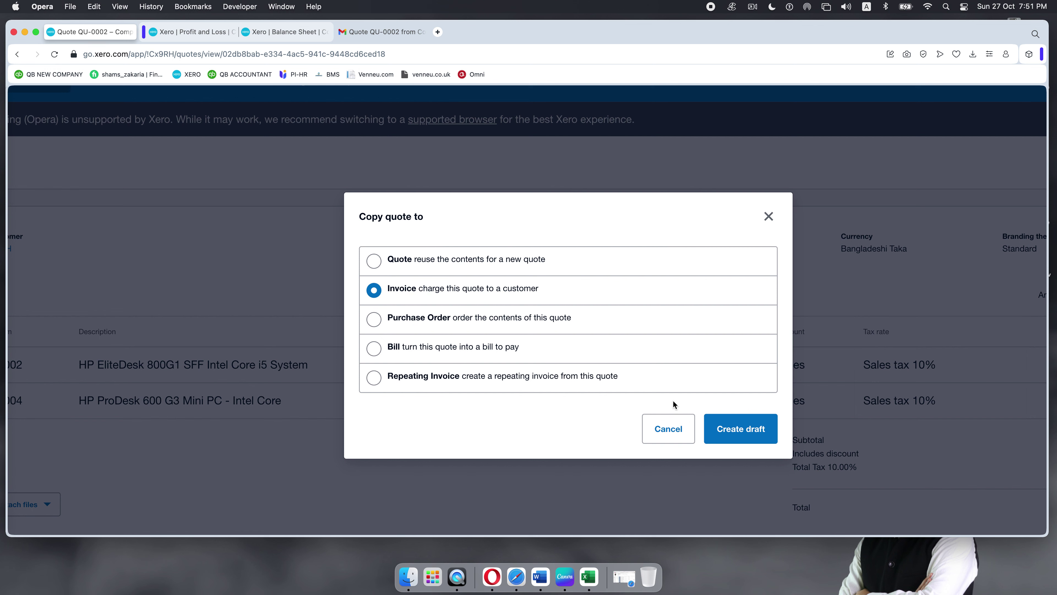
left_click(736, 432)
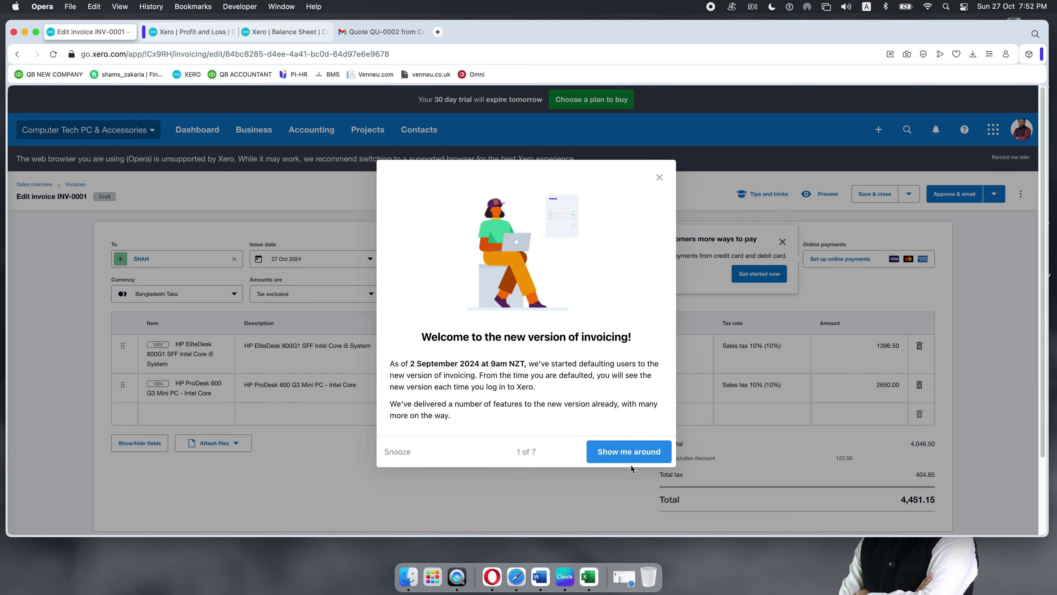
Step: Dismiss the invoicing welcome tour and online payments pop-up on draft INV-0001
left_click(659, 178)
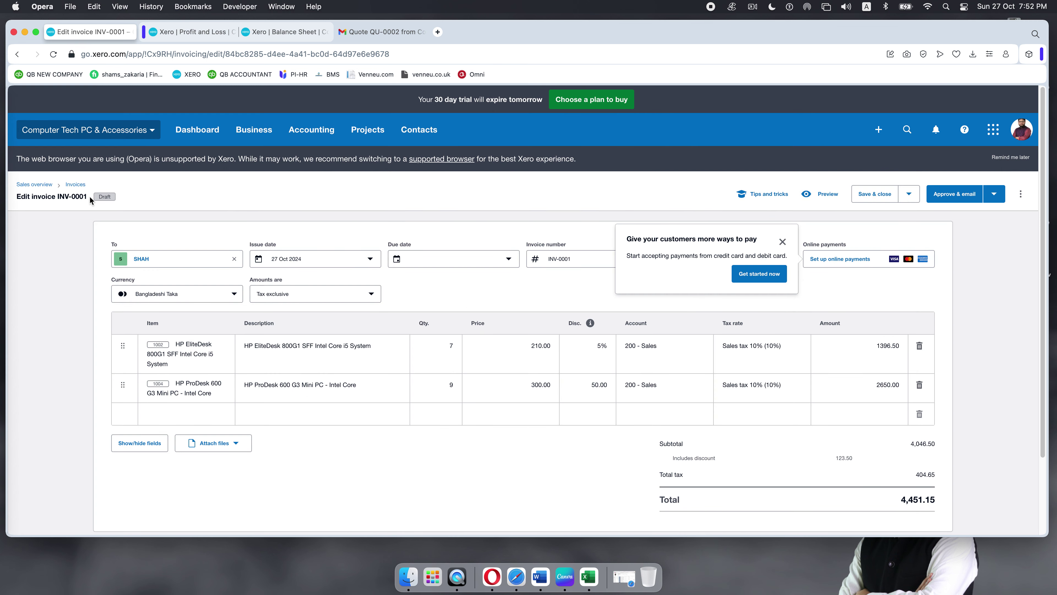
left_click_drag(87, 196, 49, 196)
left_click(783, 242)
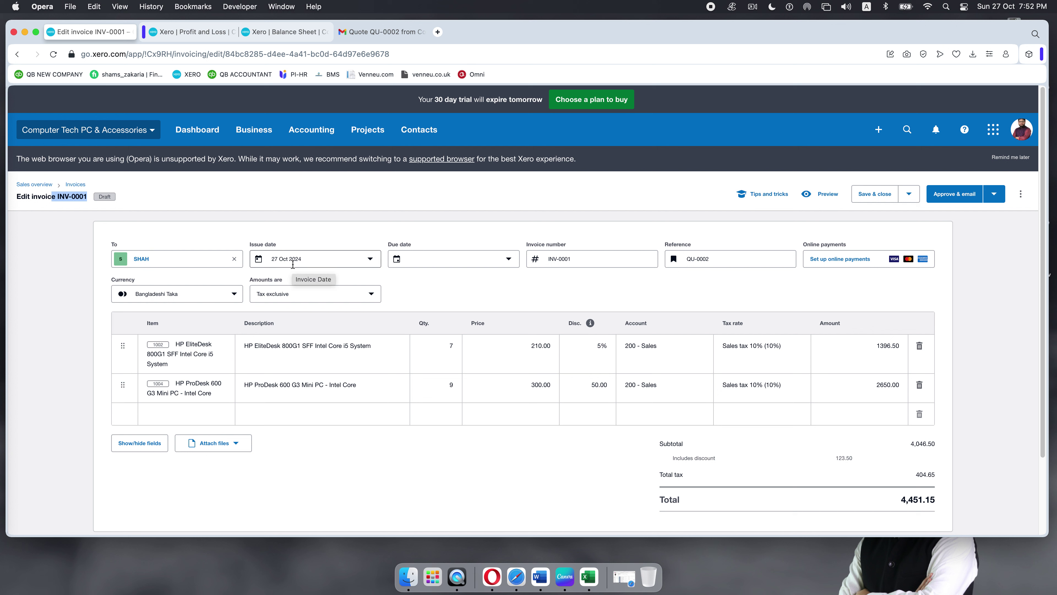
Step: Keep the issue date at 27 Oct 2024 and set the due date to 3 Nov 2024
left_click(293, 265)
left_click(371, 261)
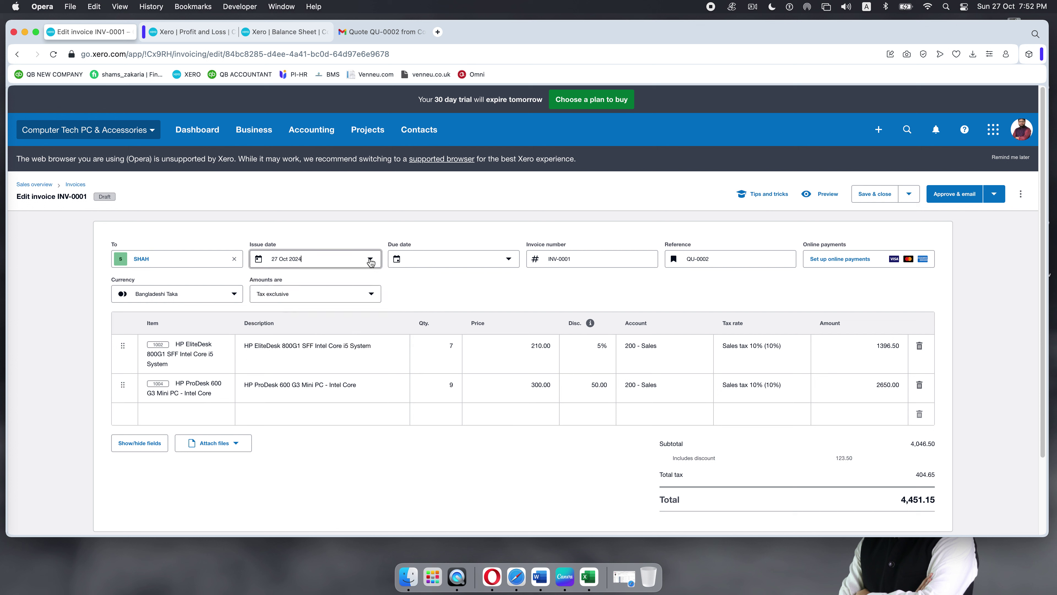
left_click(370, 261)
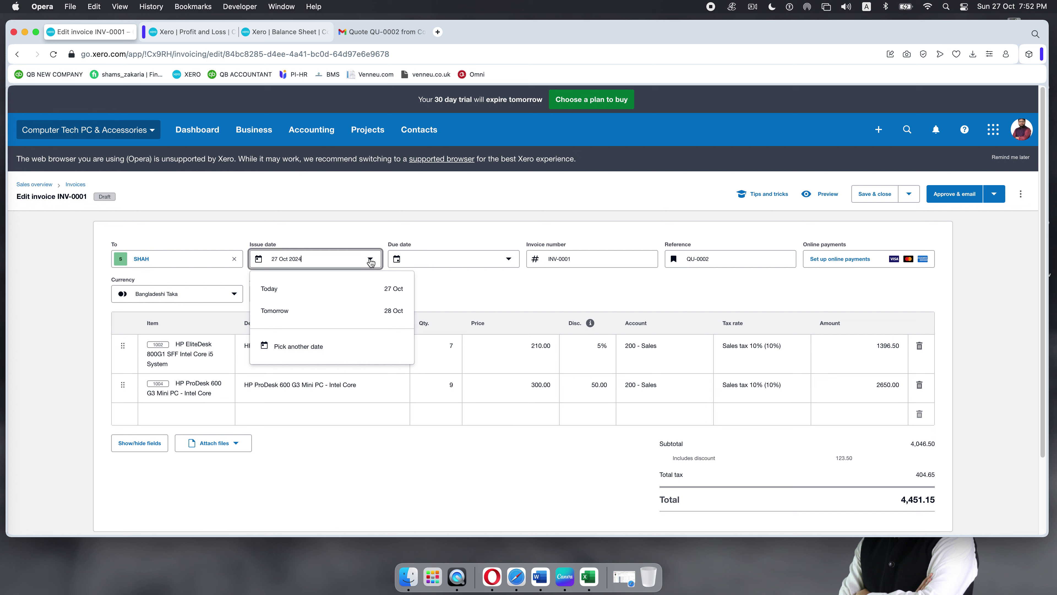
left_click(371, 261)
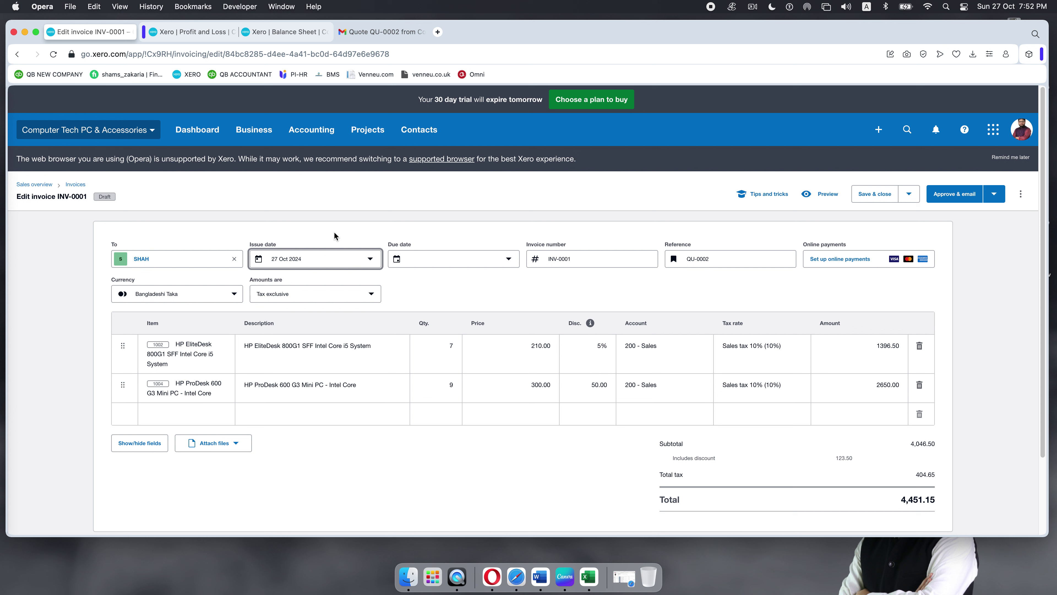
left_click(440, 258)
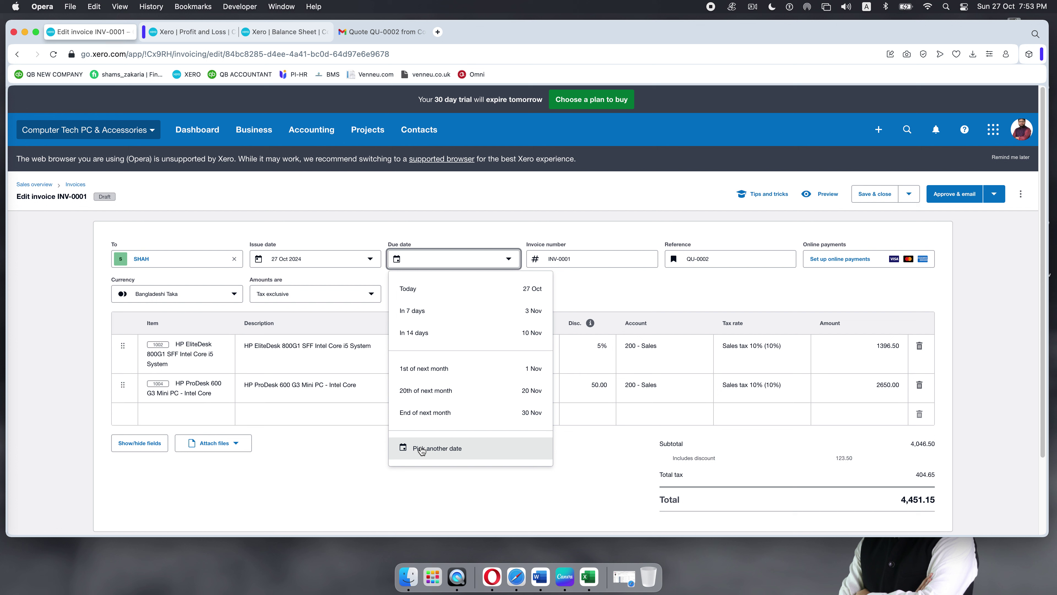
left_click(432, 310)
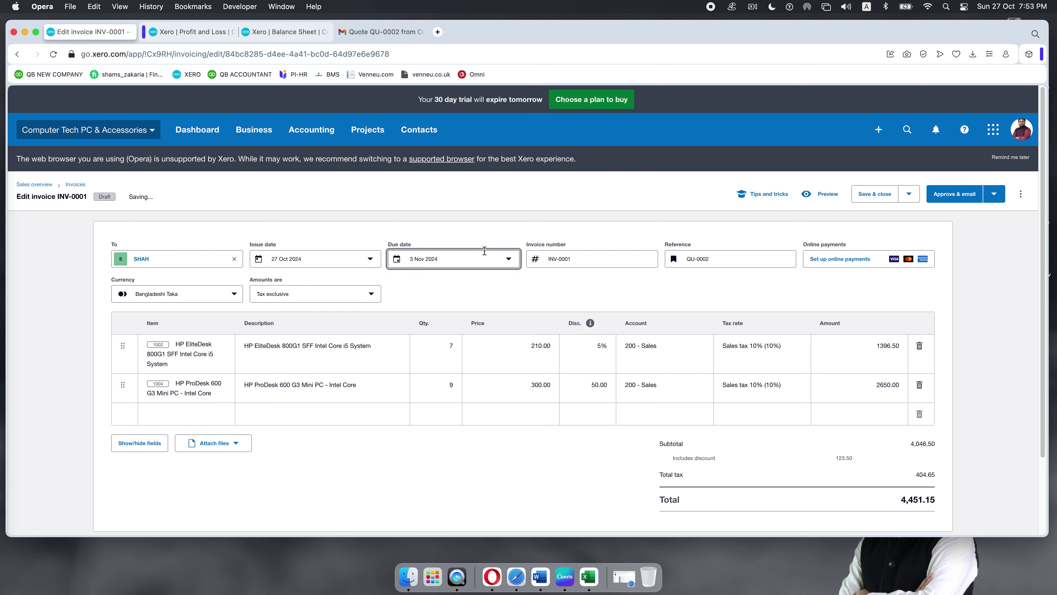
left_click(500, 261)
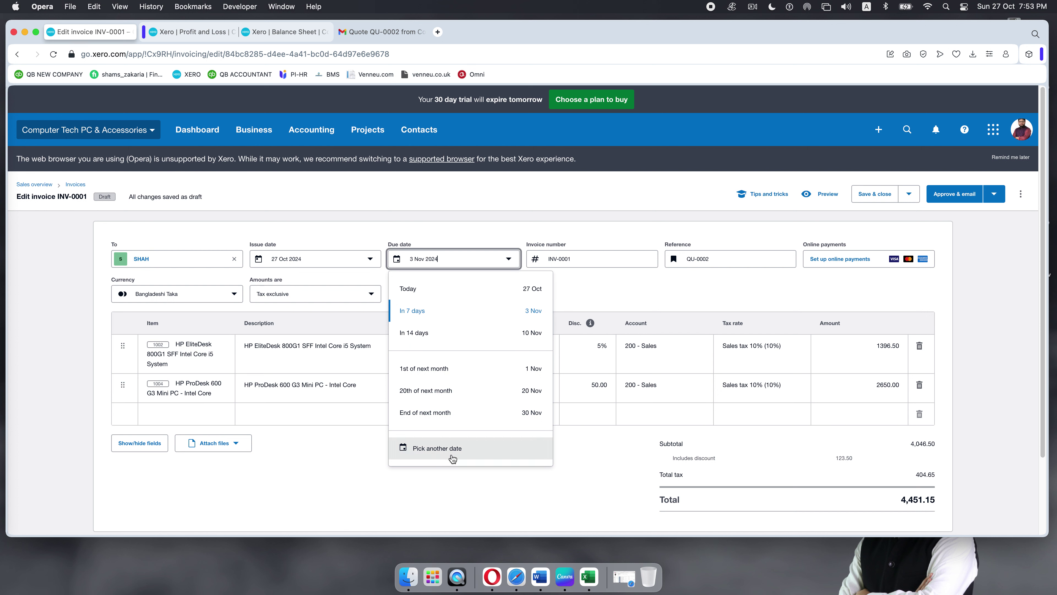
left_click(431, 454)
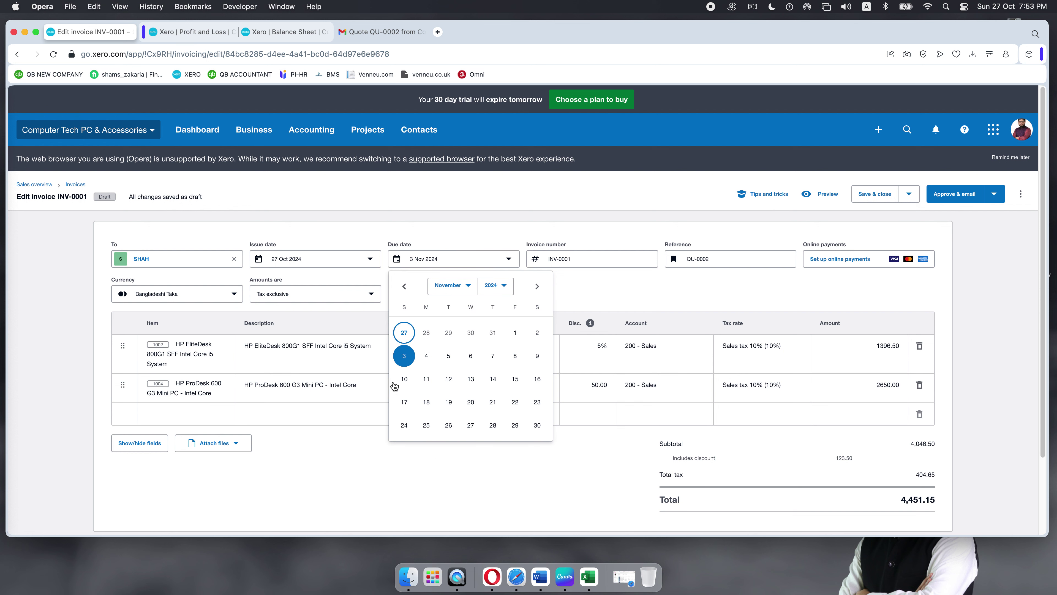
left_click(404, 356)
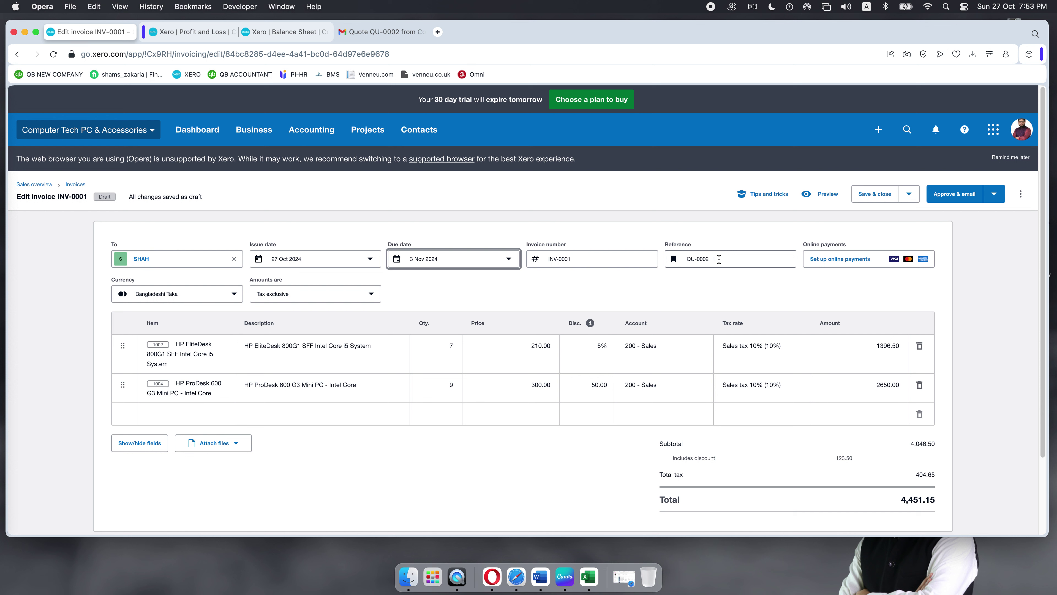
Step: Check the QU-0002 reference, then move down to the HP ProDesk line's quantity cell
left_click_drag(713, 259, 678, 260)
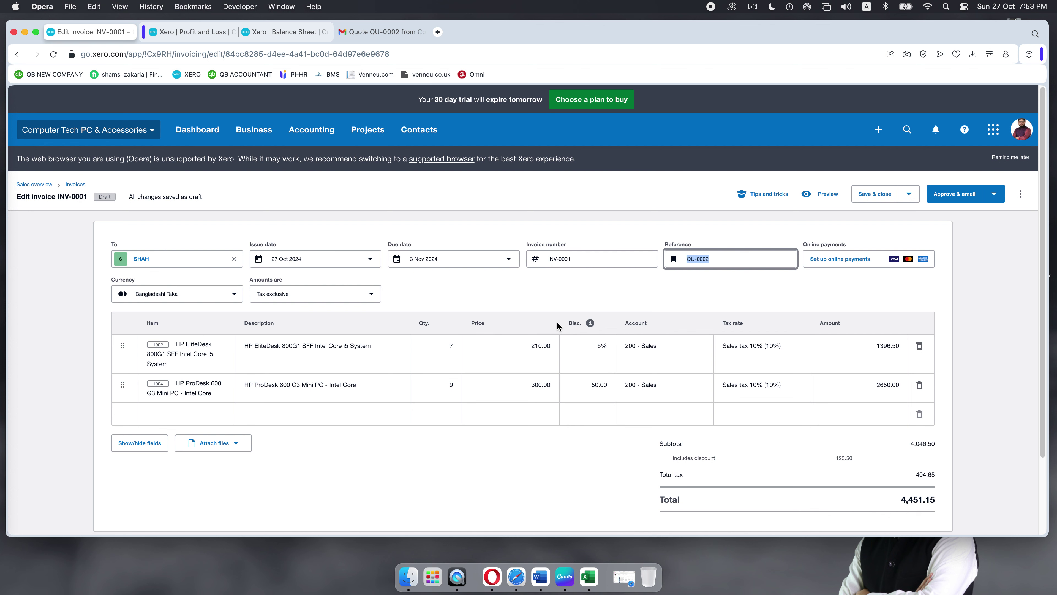
scroll(358, 267, "down", 1)
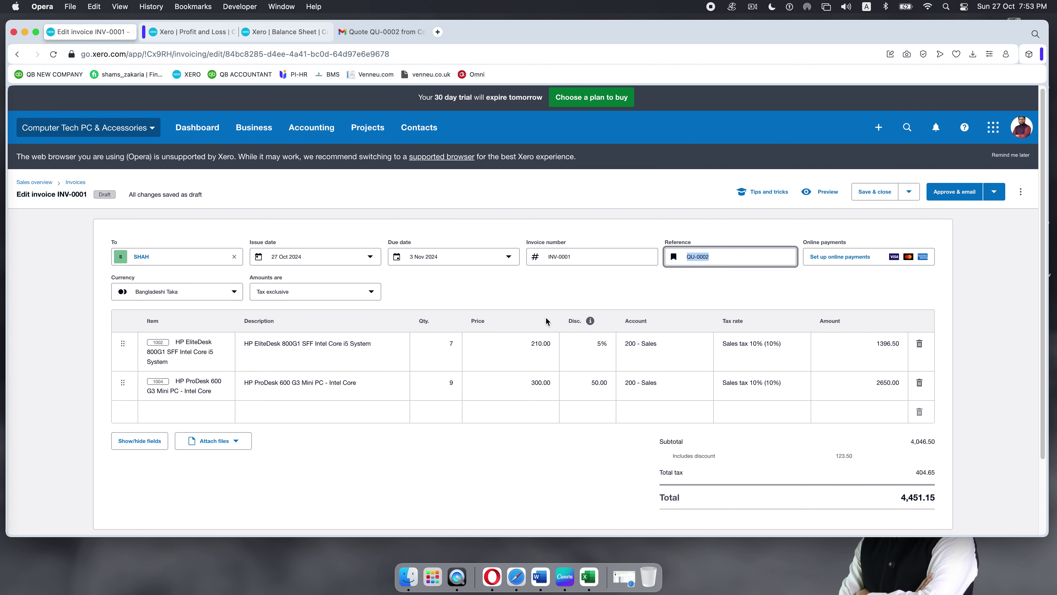
scroll(548, 321, "down", 1)
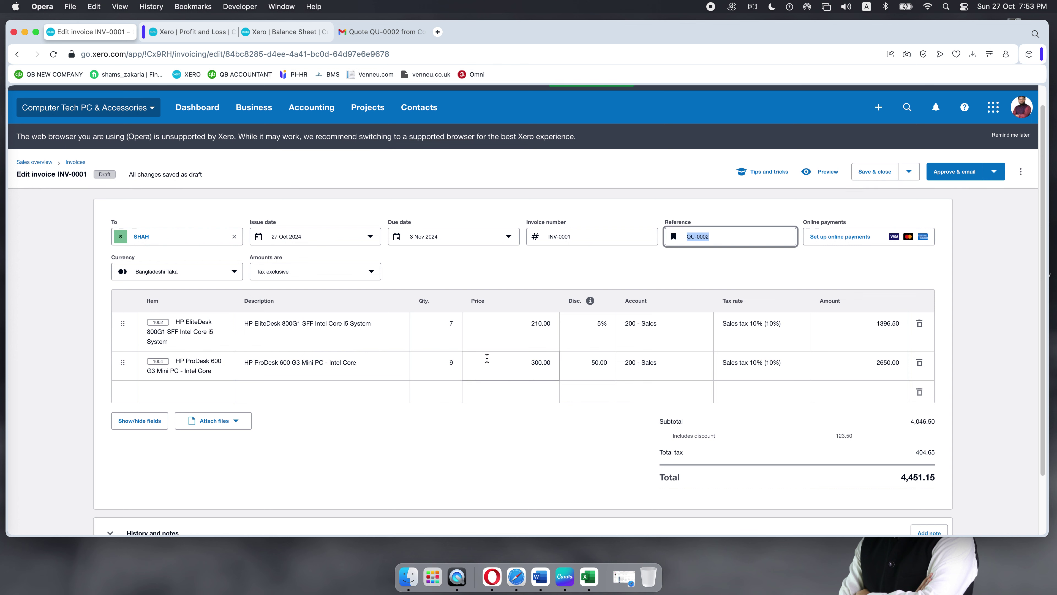
scroll(492, 369, "down", 3)
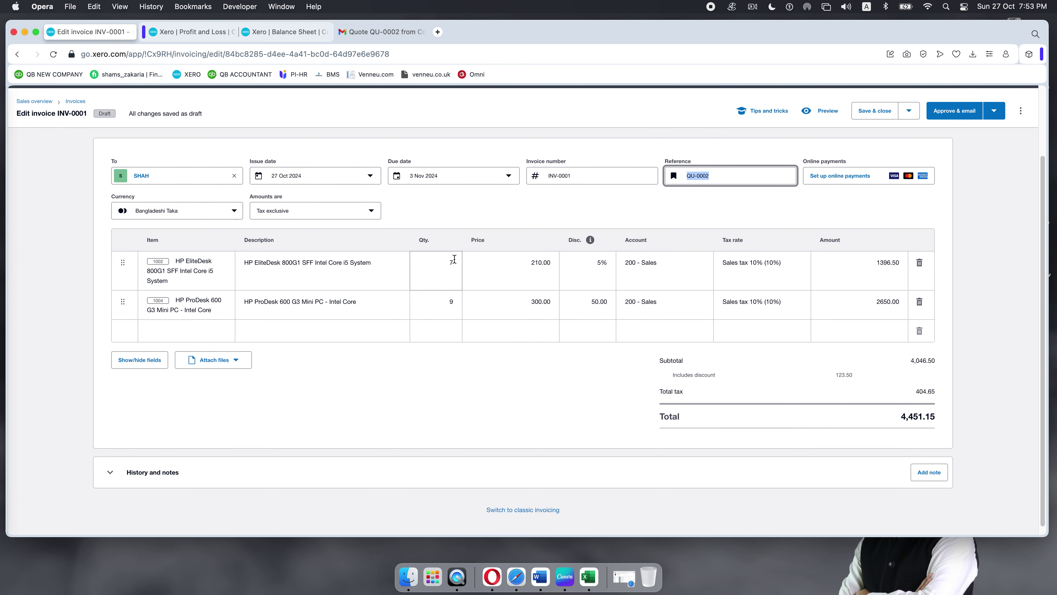
left_click(439, 301)
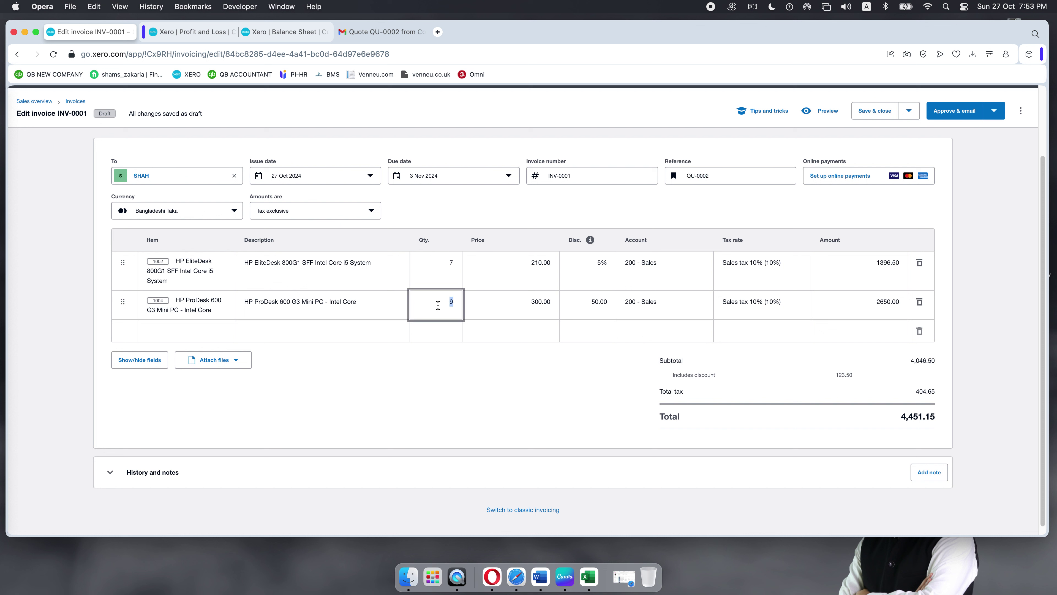
Step: Enter quantity 8 for HP ProDesk and a 6% discount for HP EliteDesk, totalling 4,104.98
type("8")
left_click(453, 341)
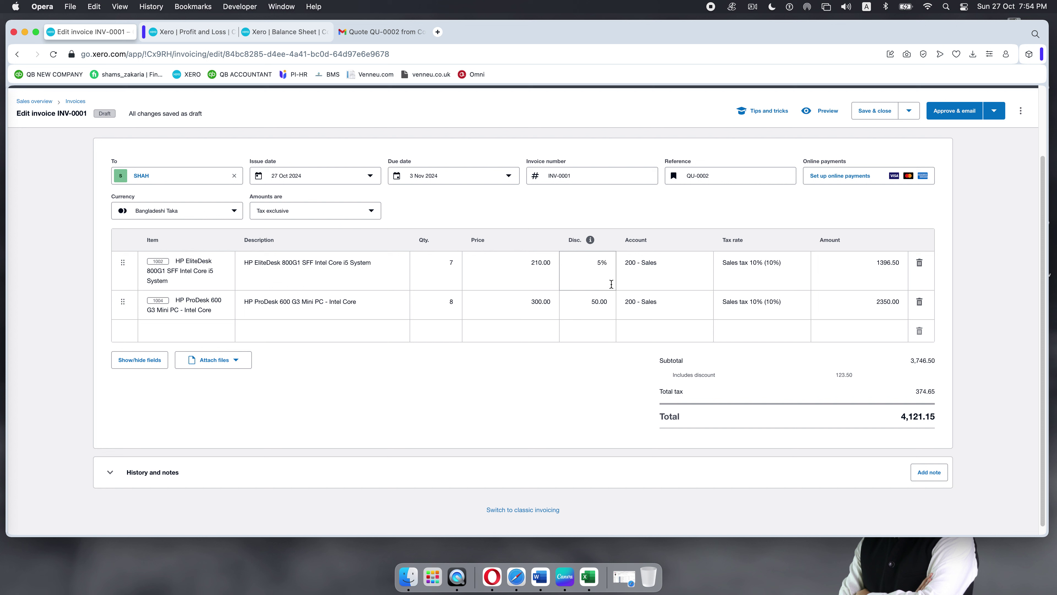
left_click(598, 264)
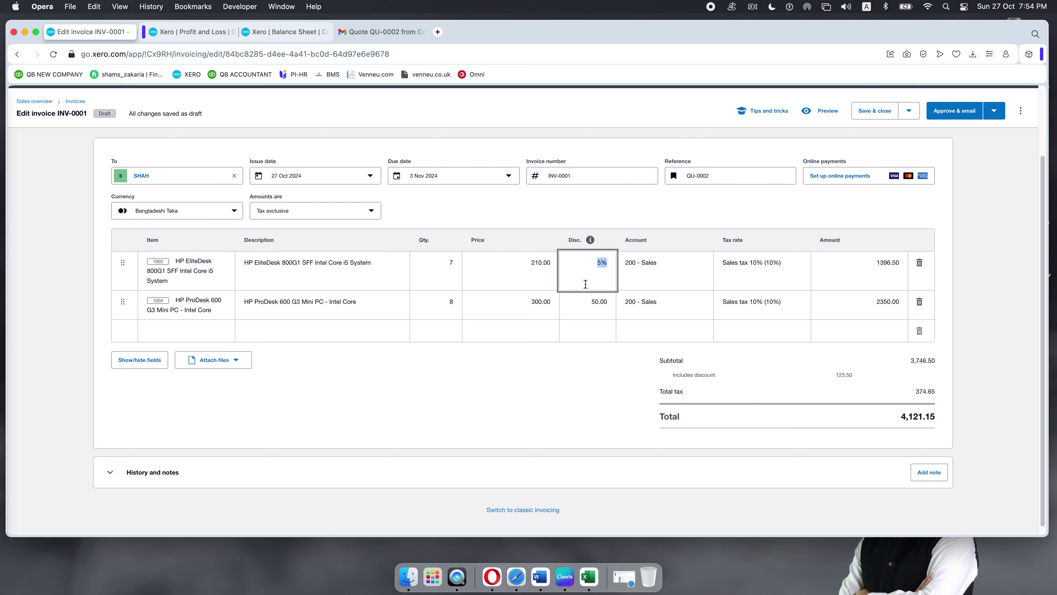
type("6")
left_click(585, 413)
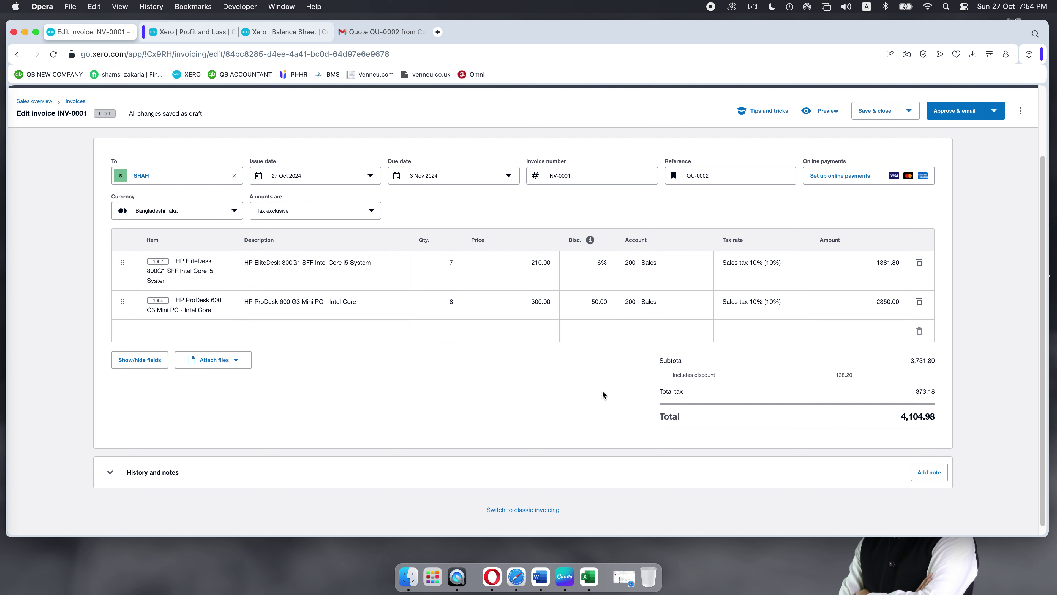
scroll(599, 385, "up", 4)
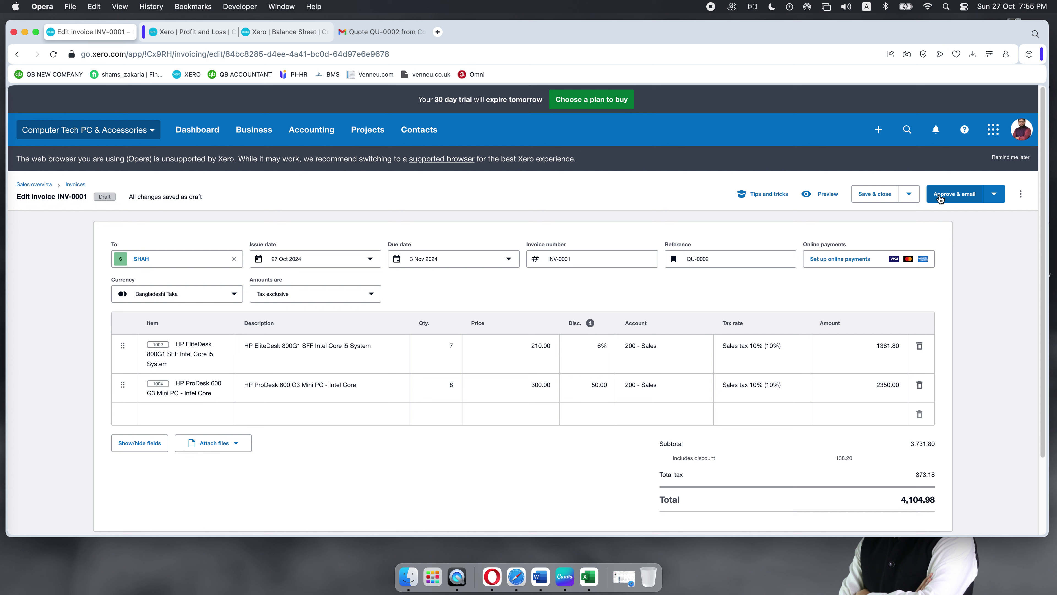
Step: Save draft INV-0001 at 4,104.98 and go to the Sales overview
left_click(869, 198)
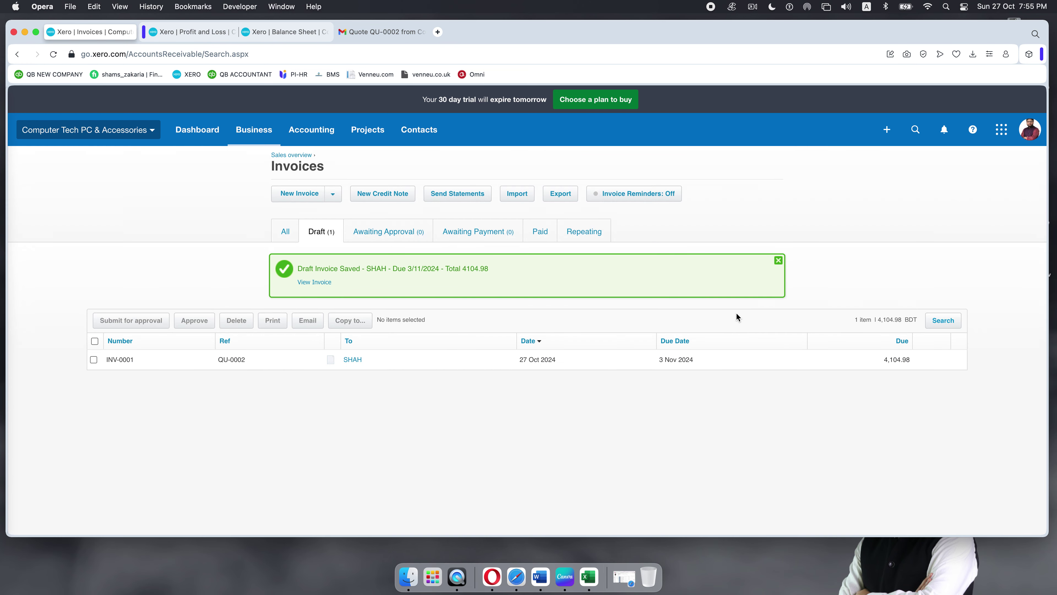
left_click(779, 260)
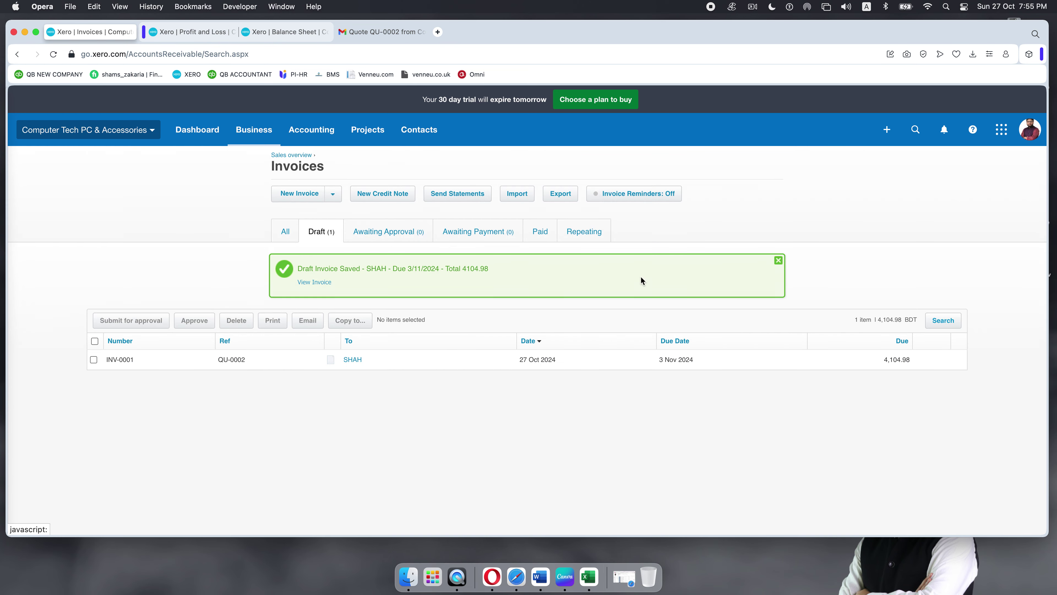
left_click(263, 129)
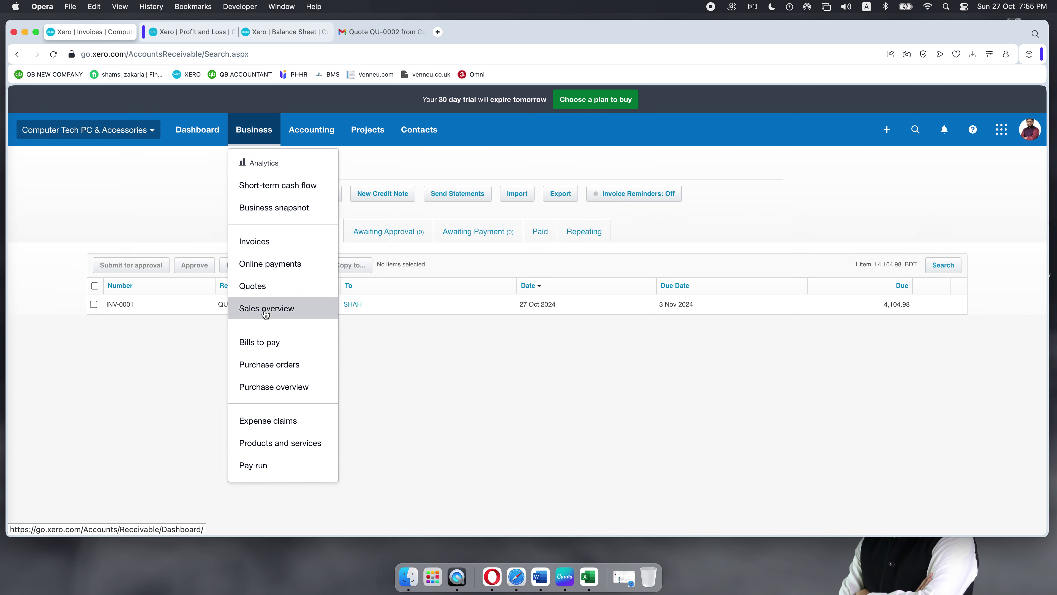
left_click(275, 309)
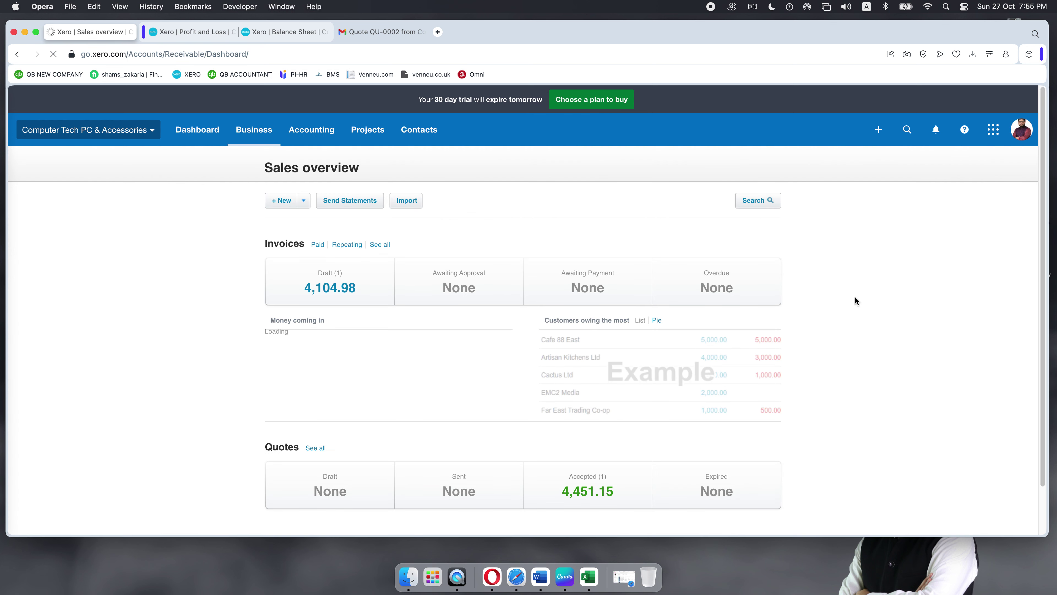
Step: View the full invoice list, then bring up the Balance Sheet showing net assets of 1,125.04
scroll(410, 429, "down", 3)
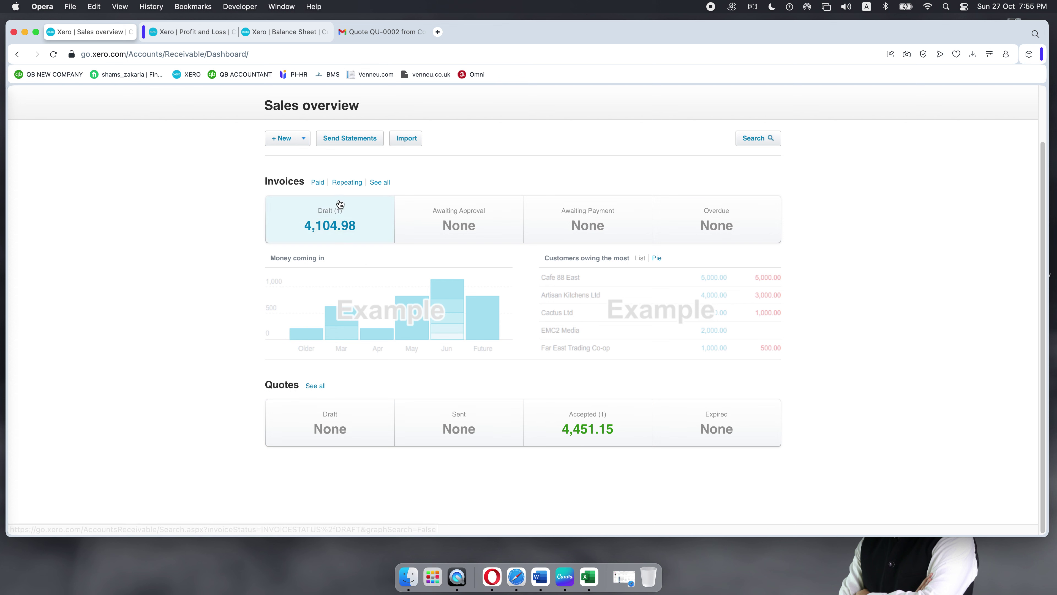
left_click(383, 186)
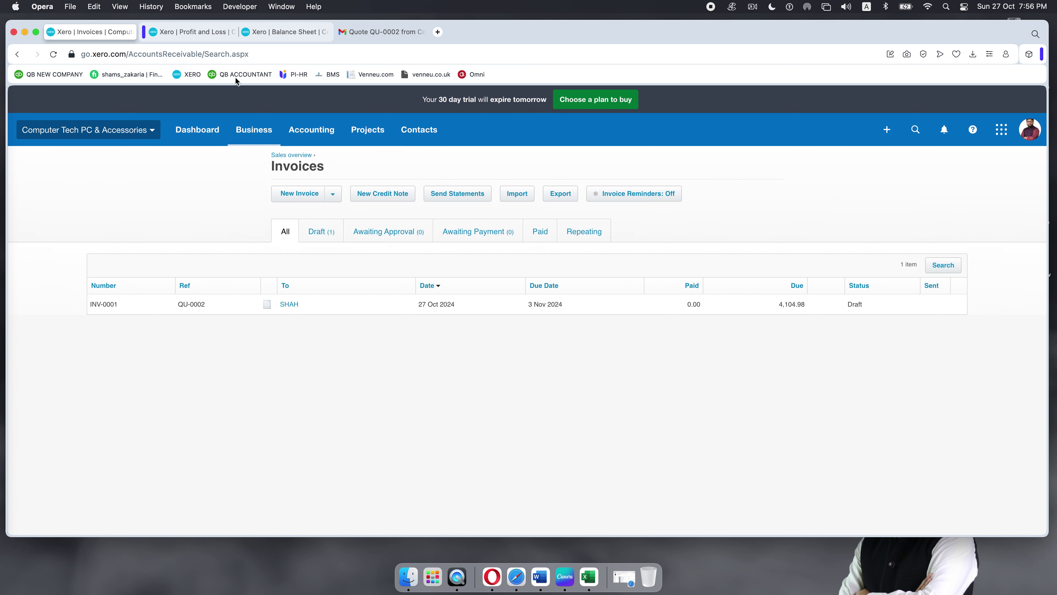
left_click(191, 31)
left_click(268, 32)
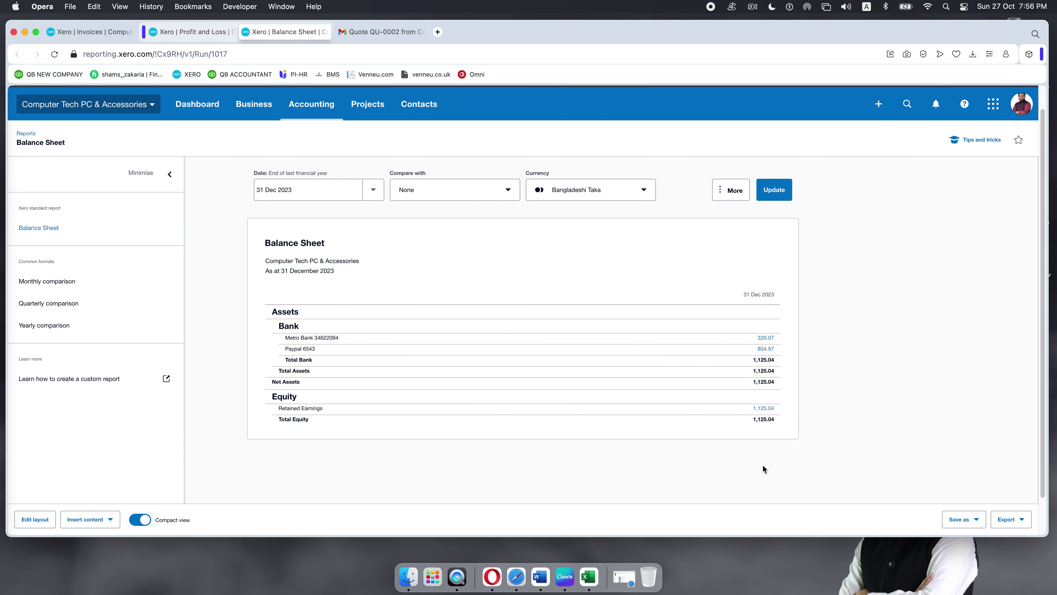
Step: Reload the Balance Sheet and rerun it with a custom date in October 2024
key("super+r")
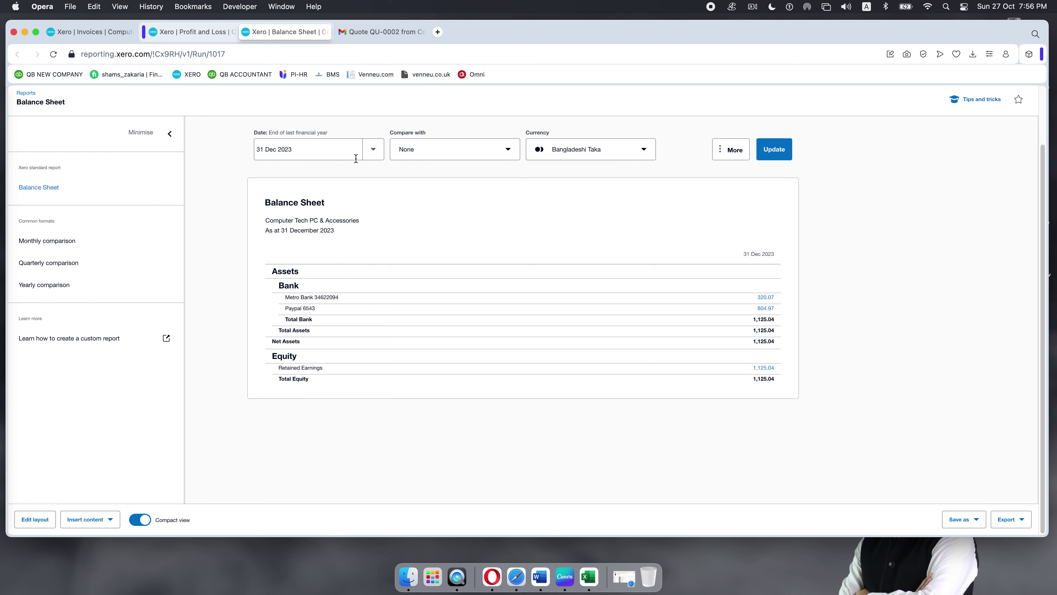
left_click(377, 152)
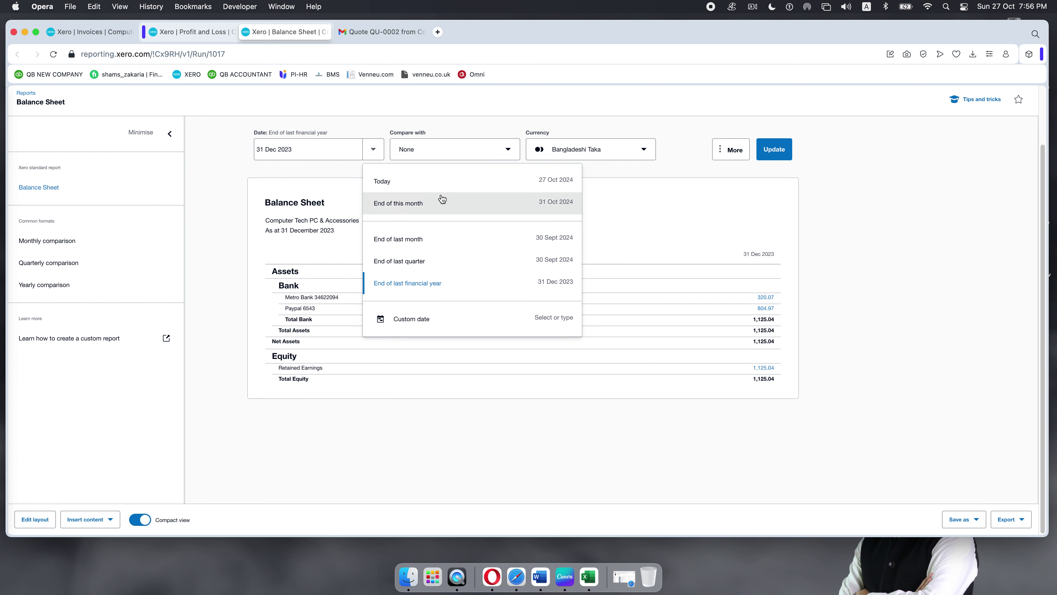
left_click(440, 323)
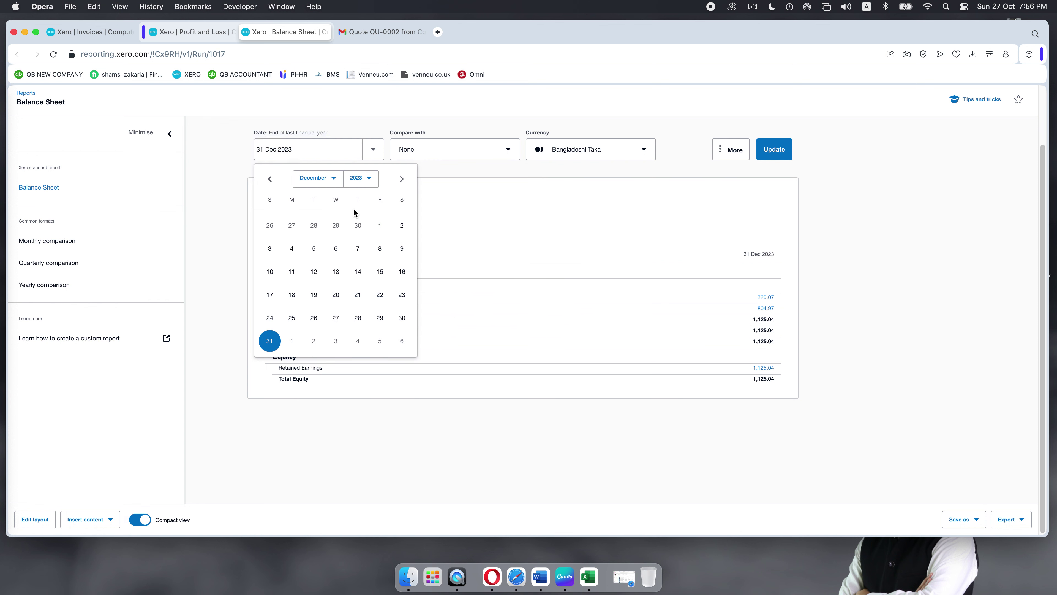
left_click(372, 179)
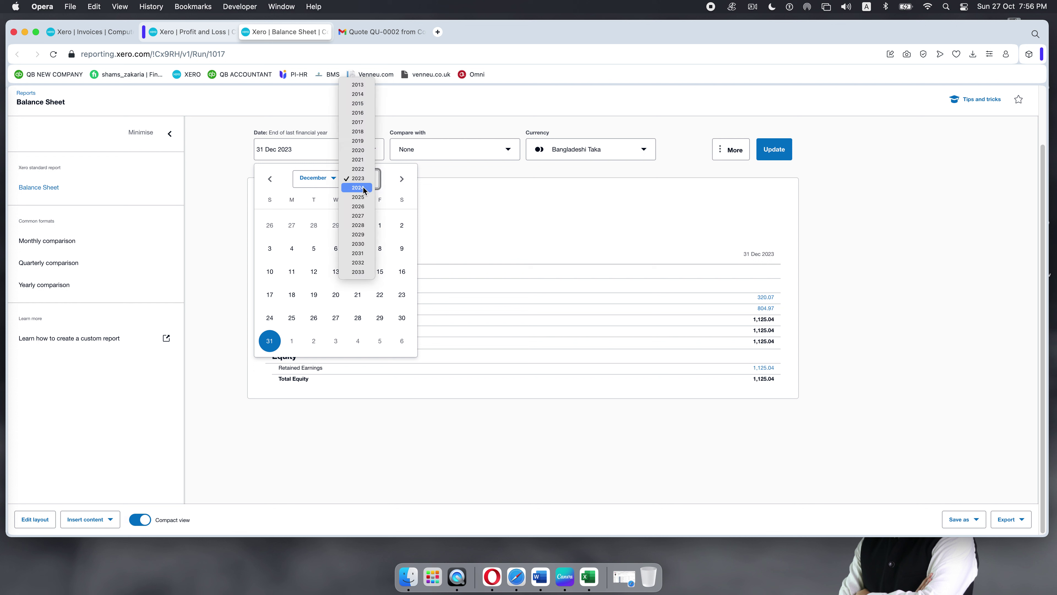
left_click(364, 189)
left_click(335, 178)
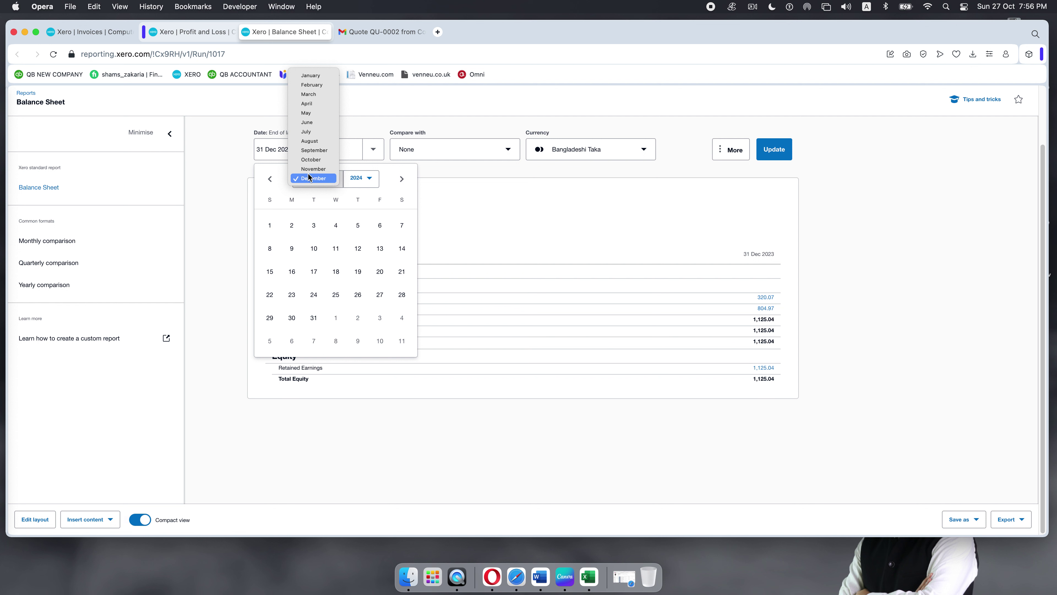
left_click(317, 157)
left_click(317, 152)
left_click(774, 151)
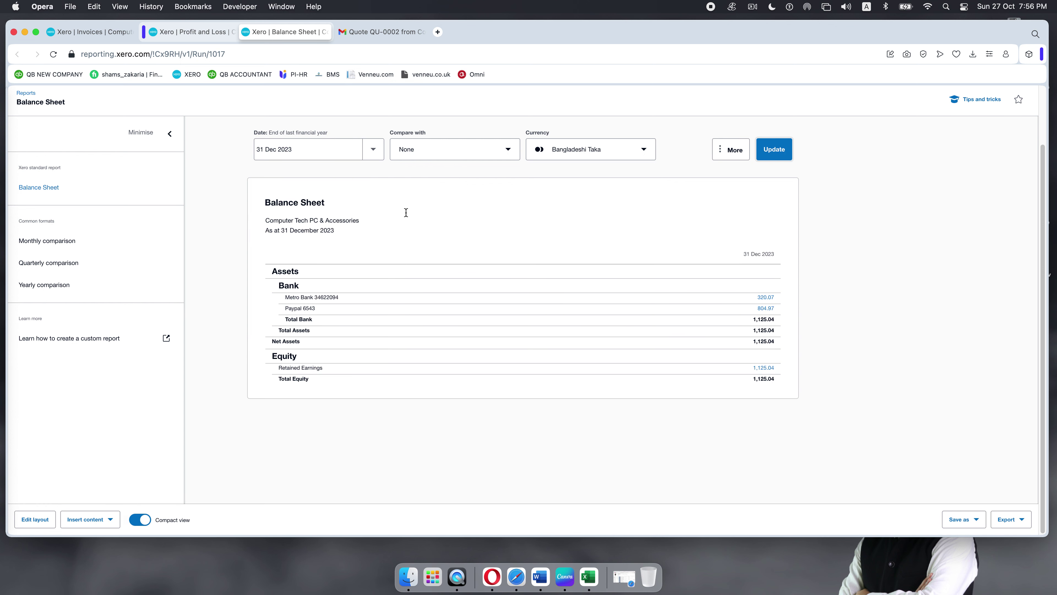
Step: Rerun the Balance Sheet as at 27 October 2024, then bring up Profit and Loss
left_click(373, 153)
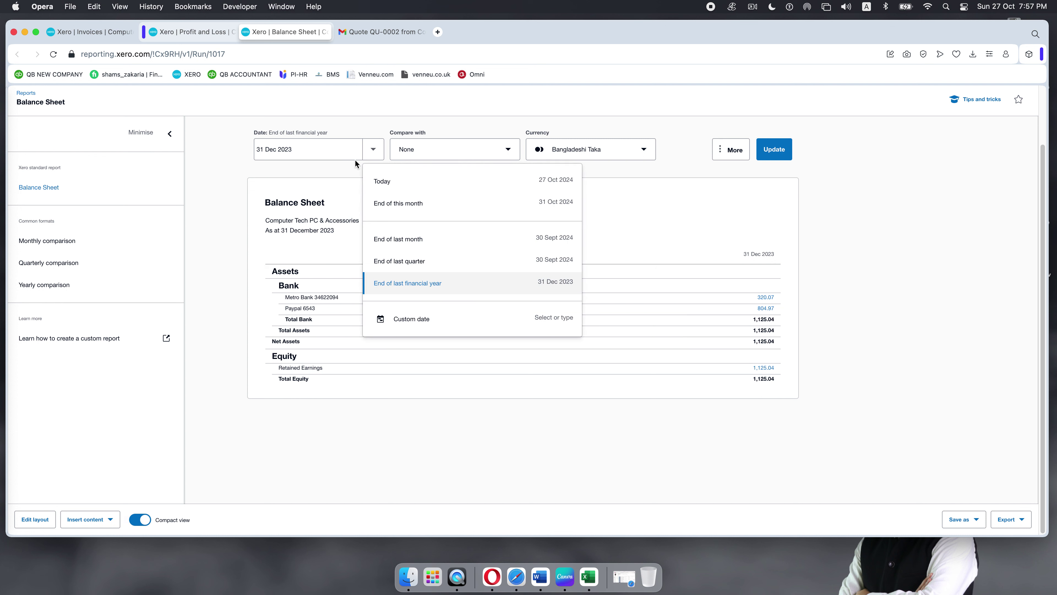
left_click(424, 319)
left_click(370, 183)
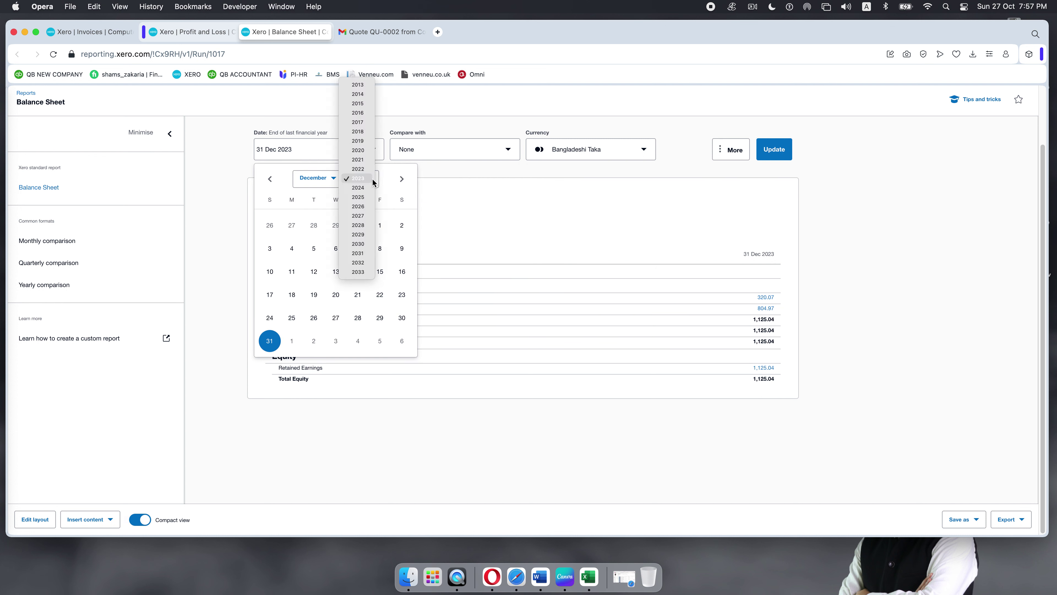
left_click(359, 188)
left_click(334, 180)
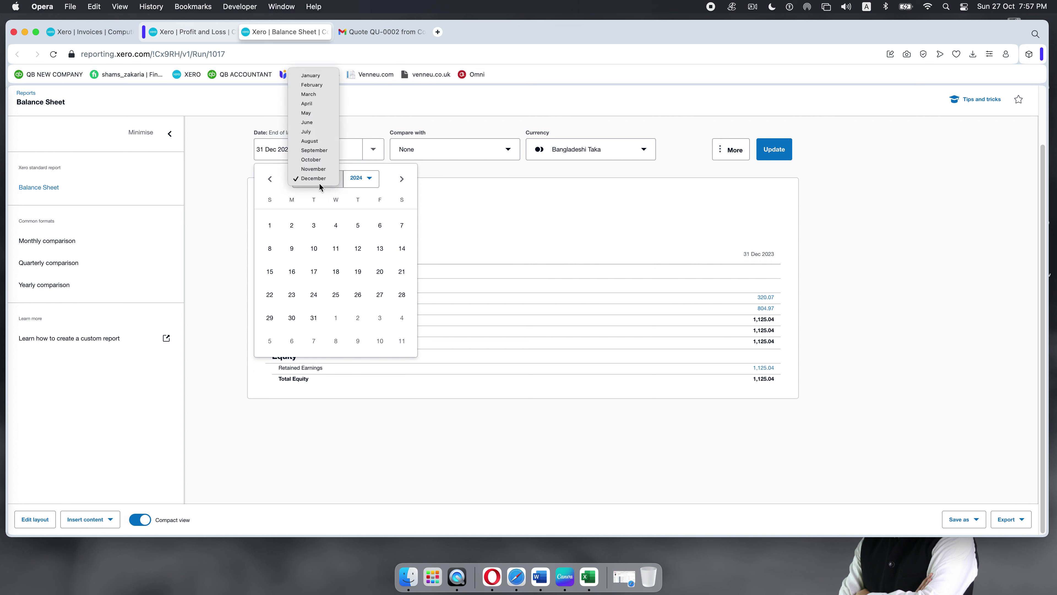
left_click(316, 161)
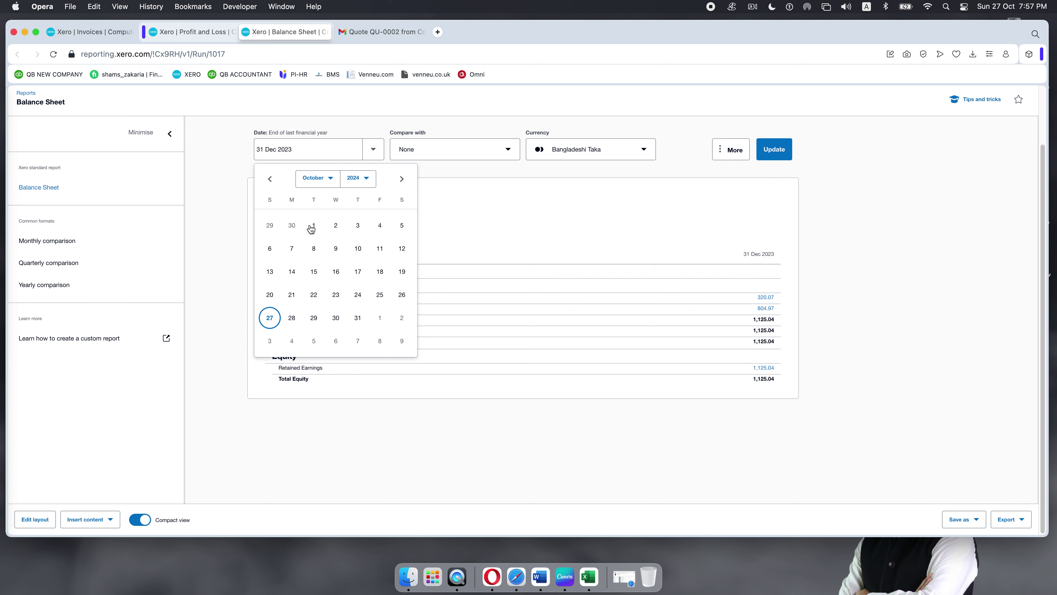
left_click(271, 318)
left_click(775, 151)
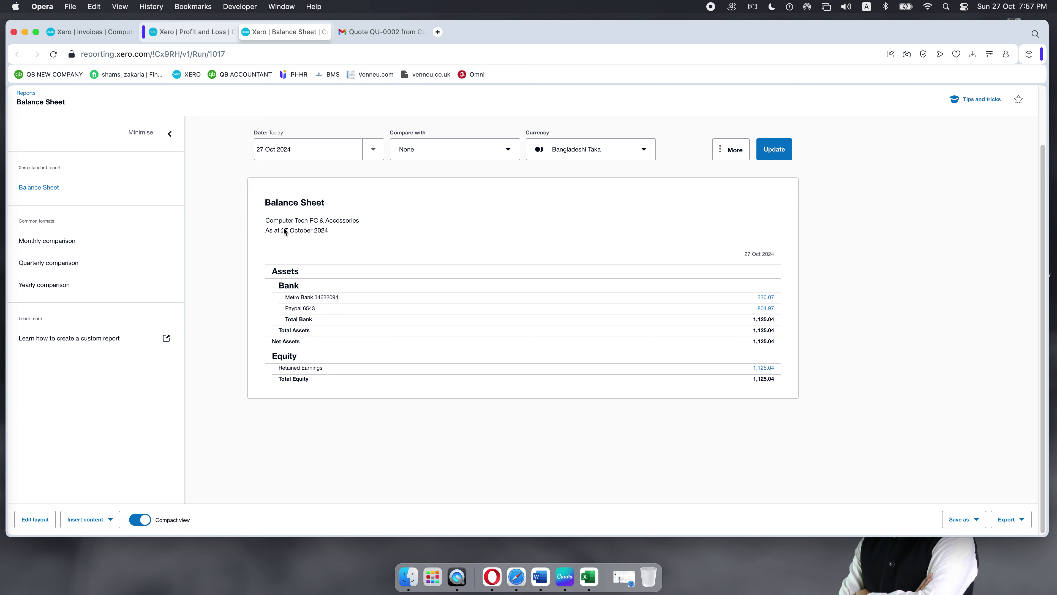
left_click(161, 31)
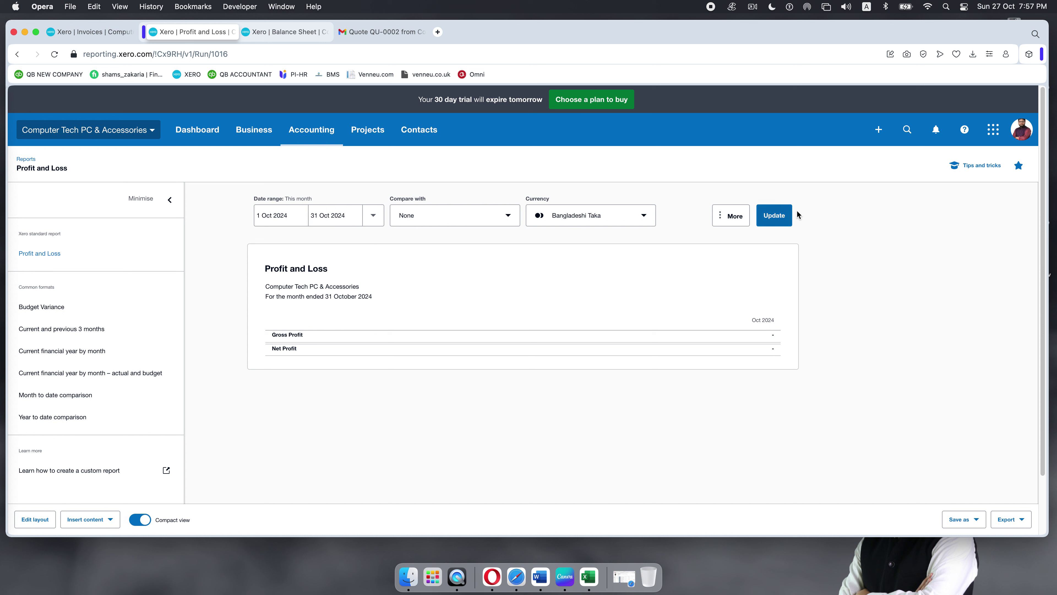
Step: Update the 1–31 Oct 2024 Profit and Loss, then return to the Invoices list with draft INV-0001
left_click(780, 216)
left_click(94, 32)
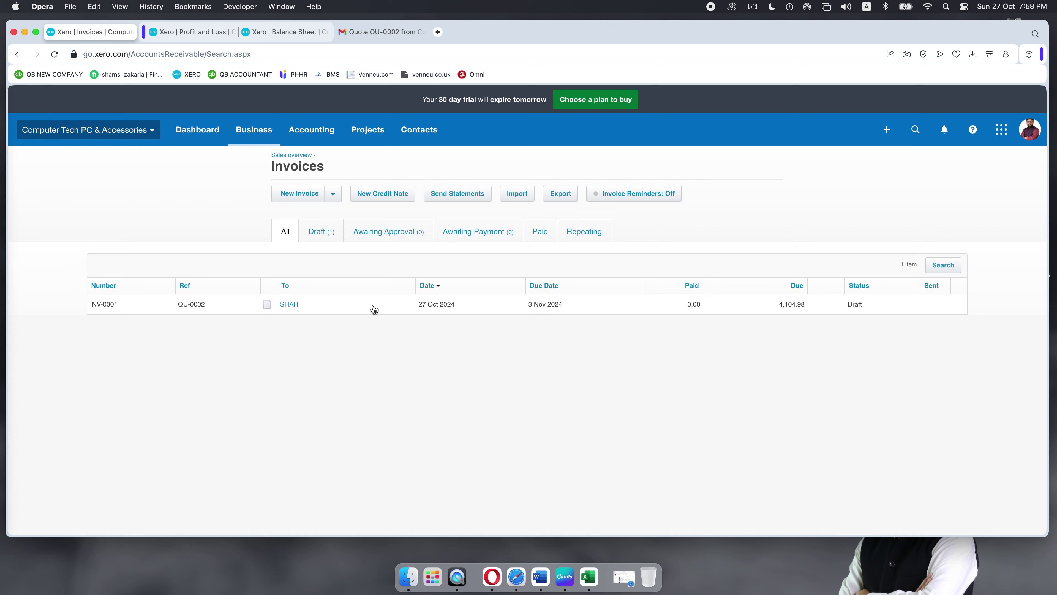
Step: Open draft INV-0001 and approve it without emailing, making it Awaiting payment
left_click(329, 237)
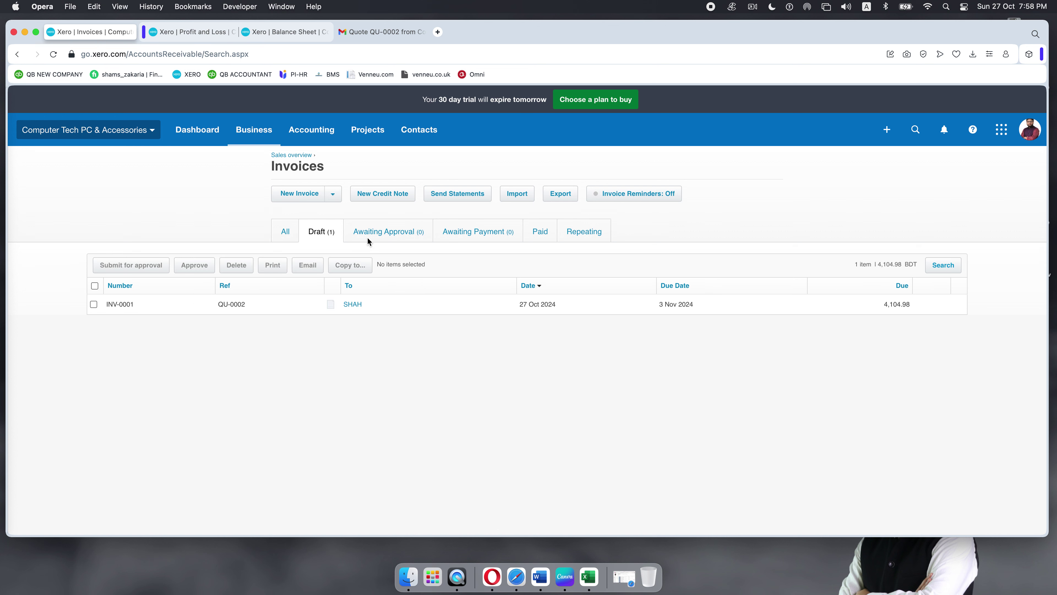
left_click(287, 233)
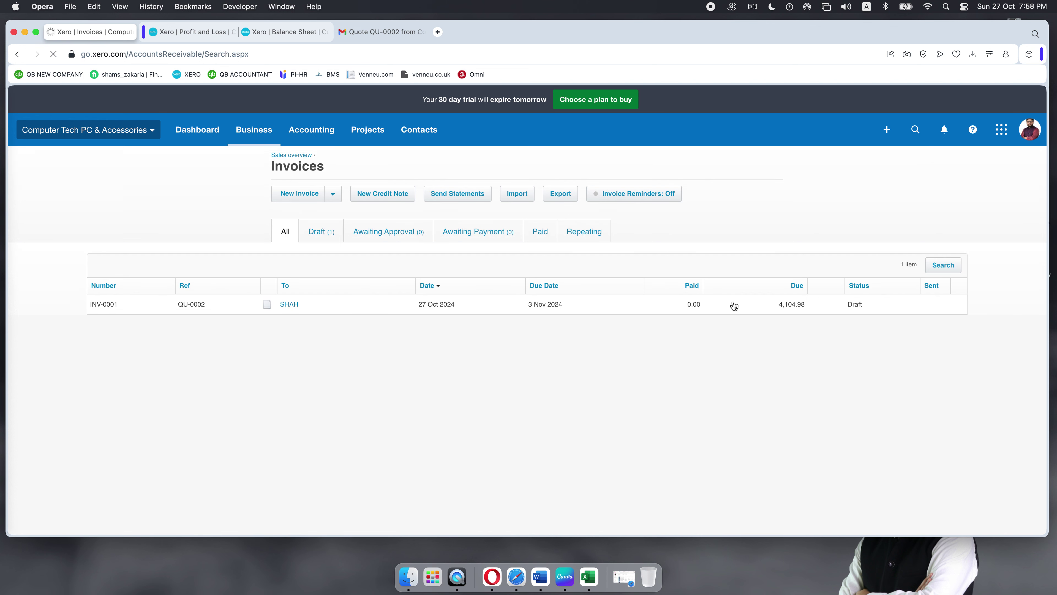
left_click(623, 308)
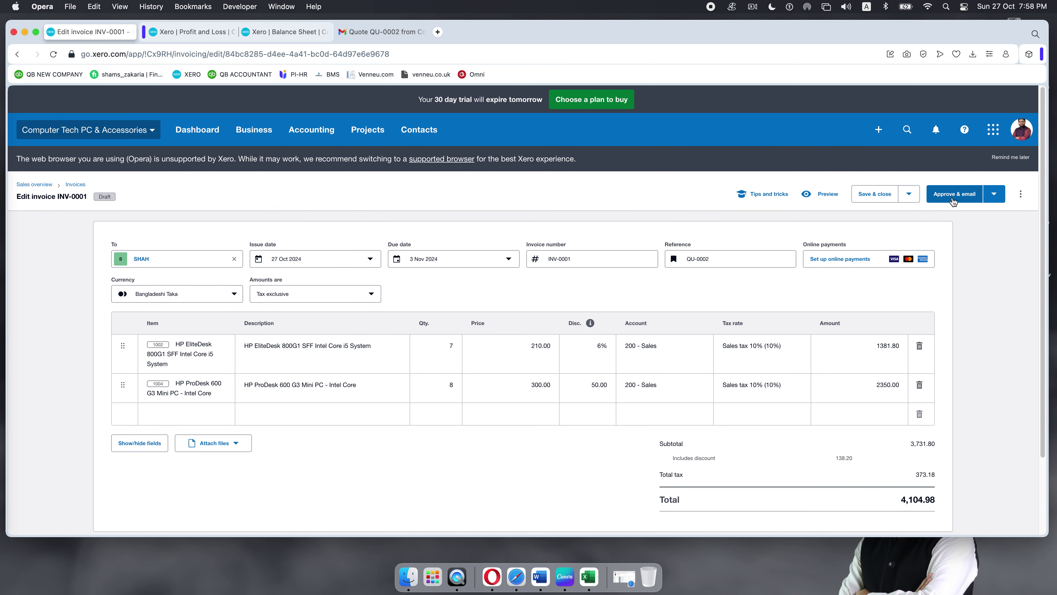
left_click(994, 195)
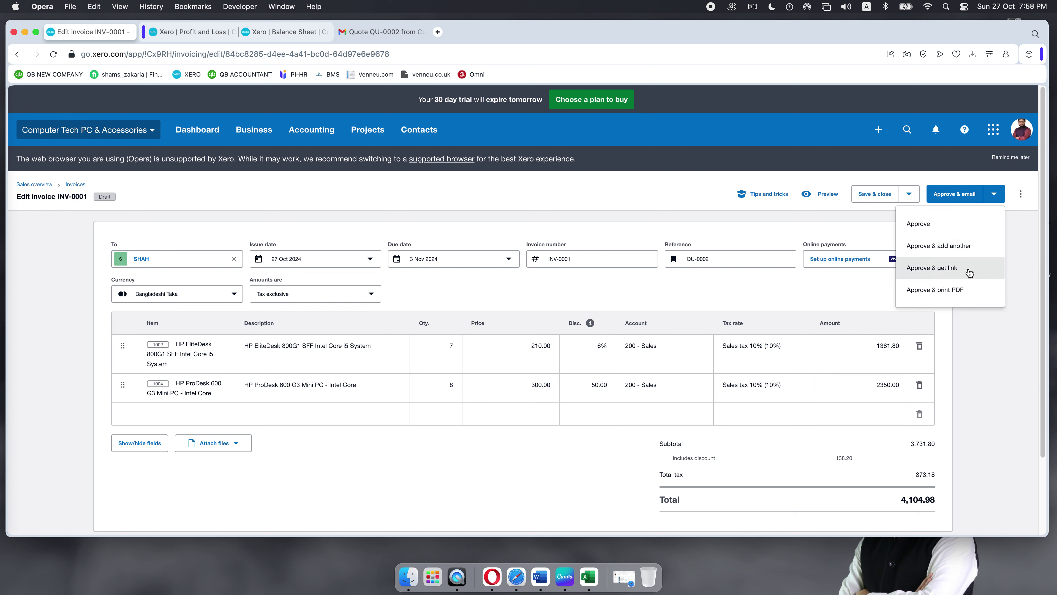
left_click(919, 223)
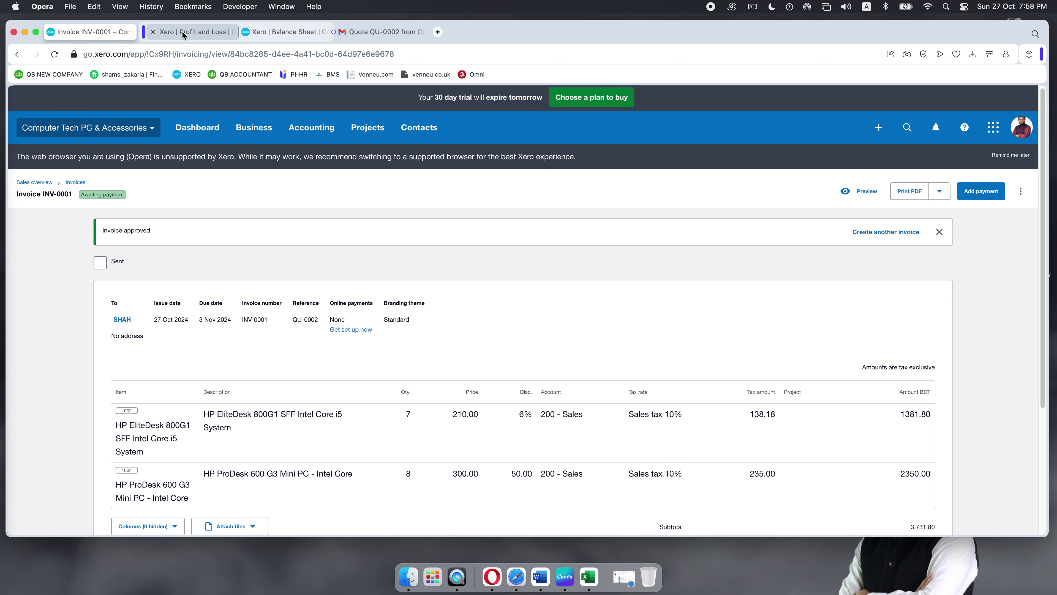
Step: Refresh Profit and Loss and update the Balance Sheet for the approved sale, then return to INV-0001
left_click(182, 32)
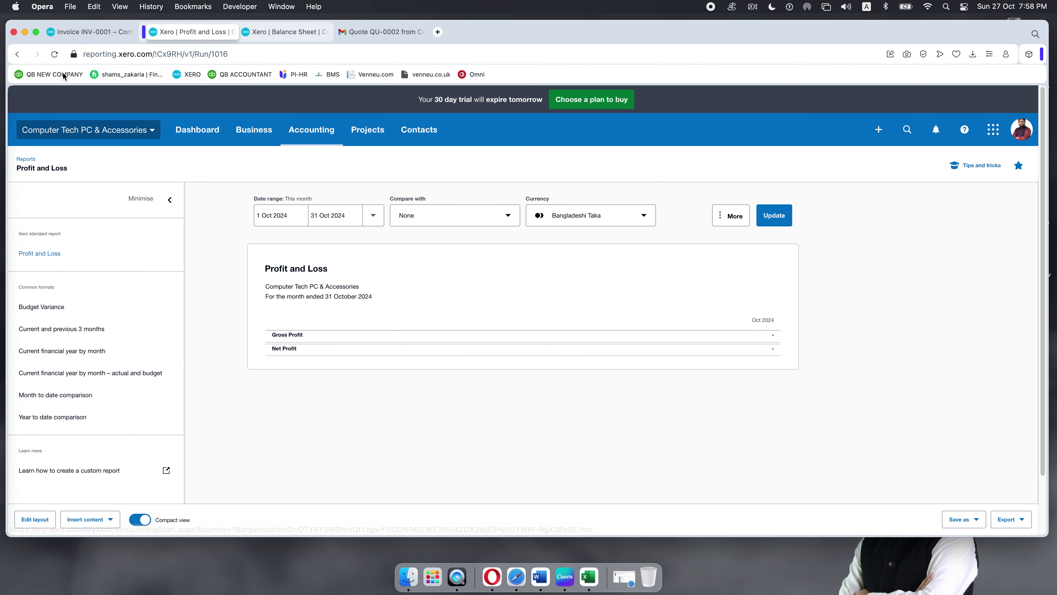
left_click(55, 55)
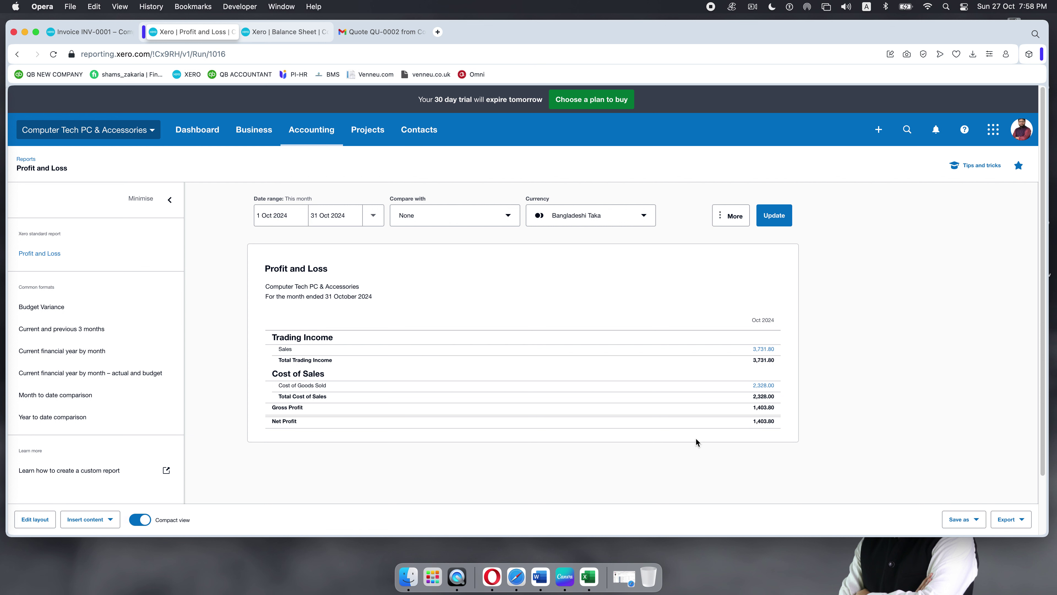
left_click(280, 33)
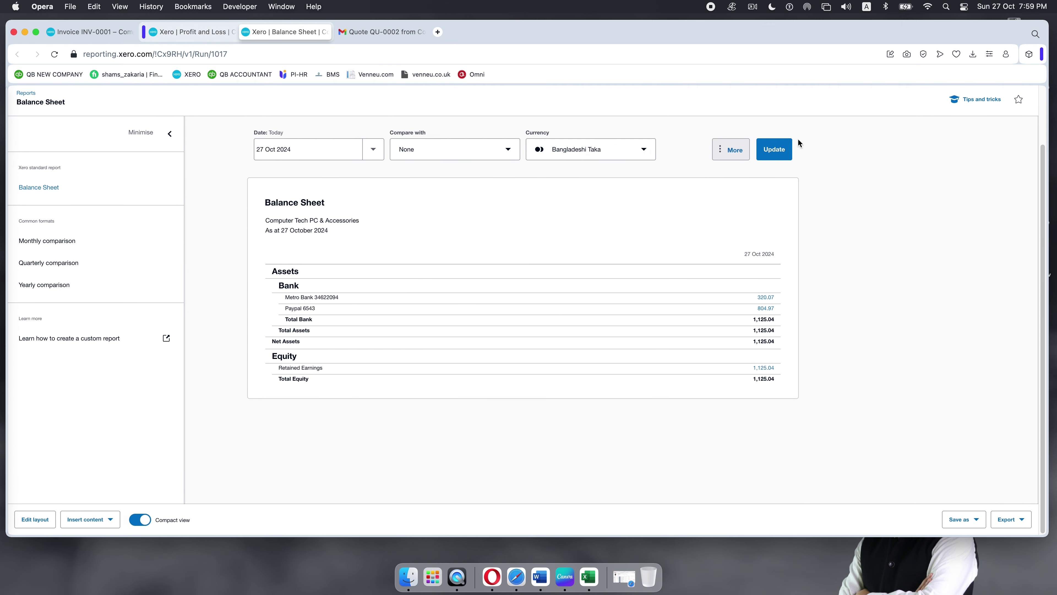
left_click(785, 148)
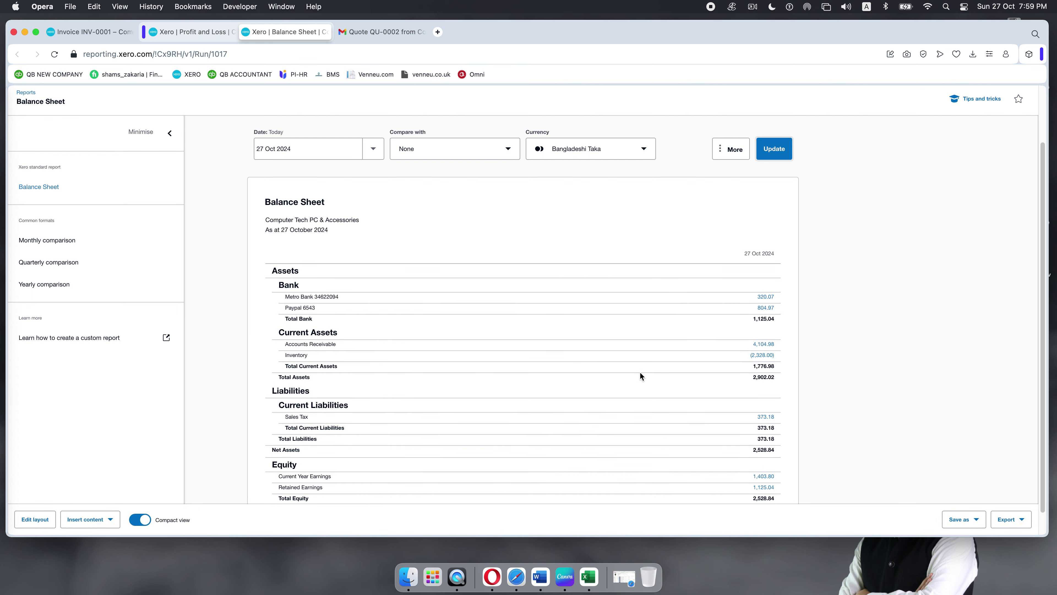
scroll(639, 372, "down", 1)
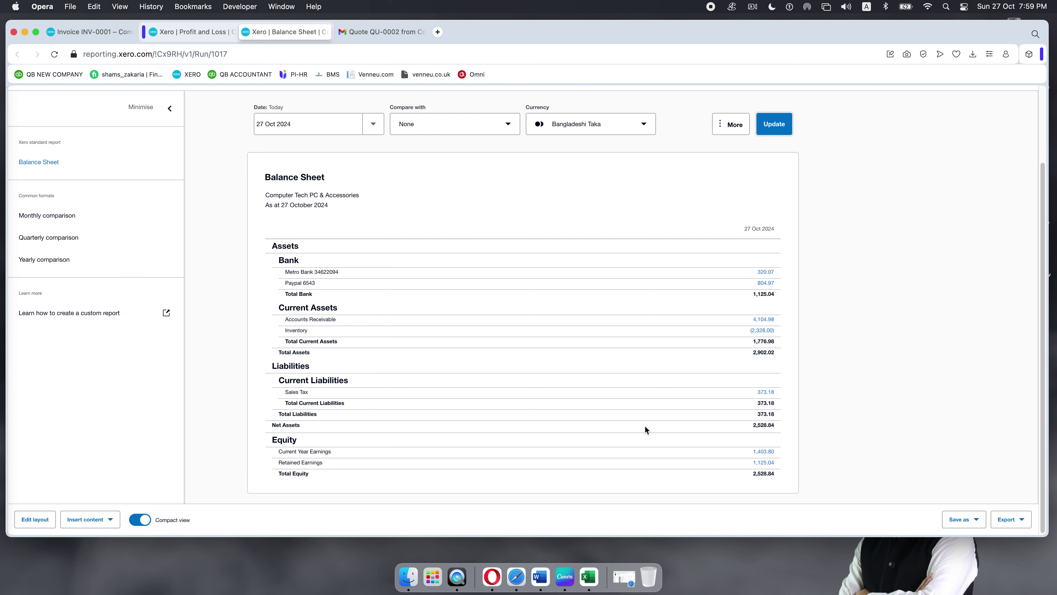
scroll(645, 426, "up", 1)
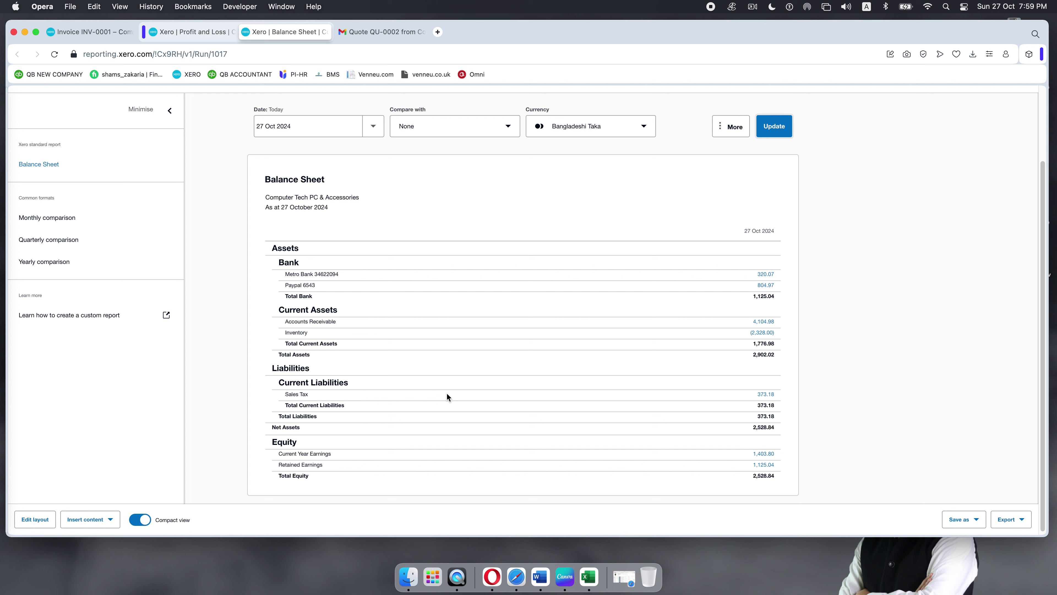
left_click(89, 32)
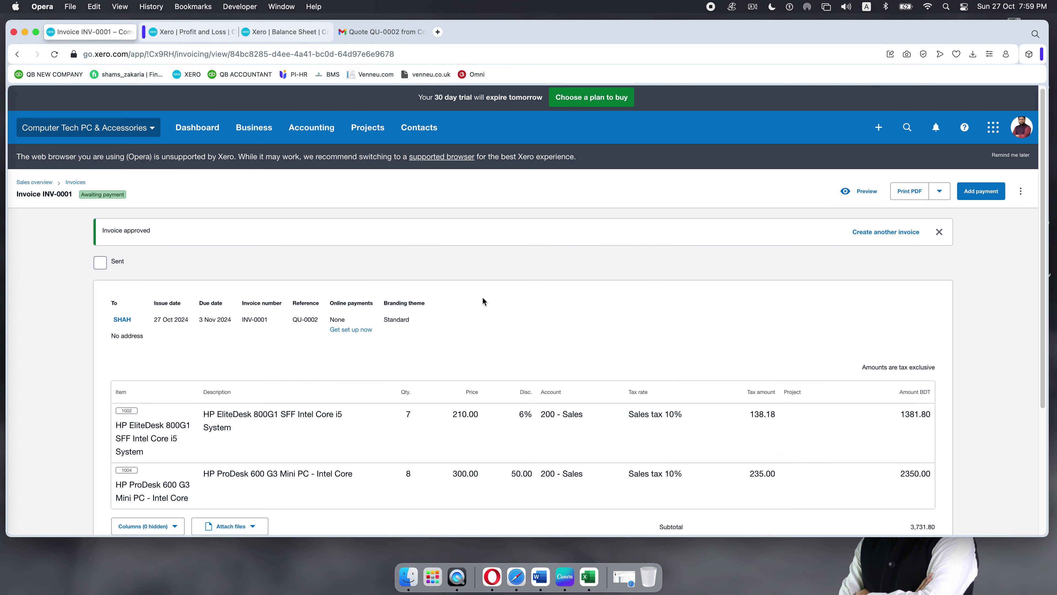
scroll(482, 297, "down", 3)
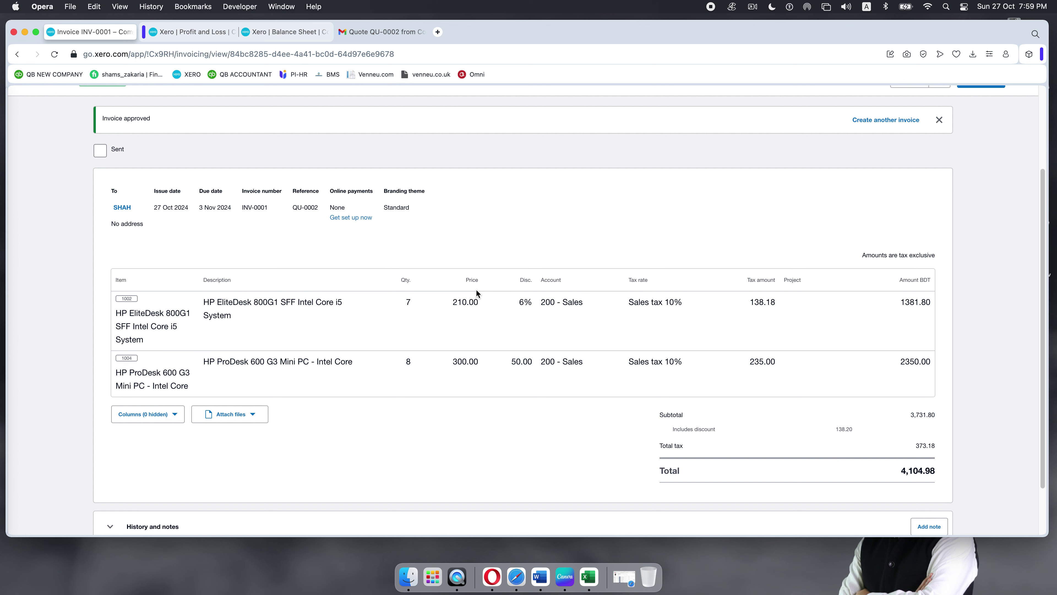
scroll(475, 291, "down", 2)
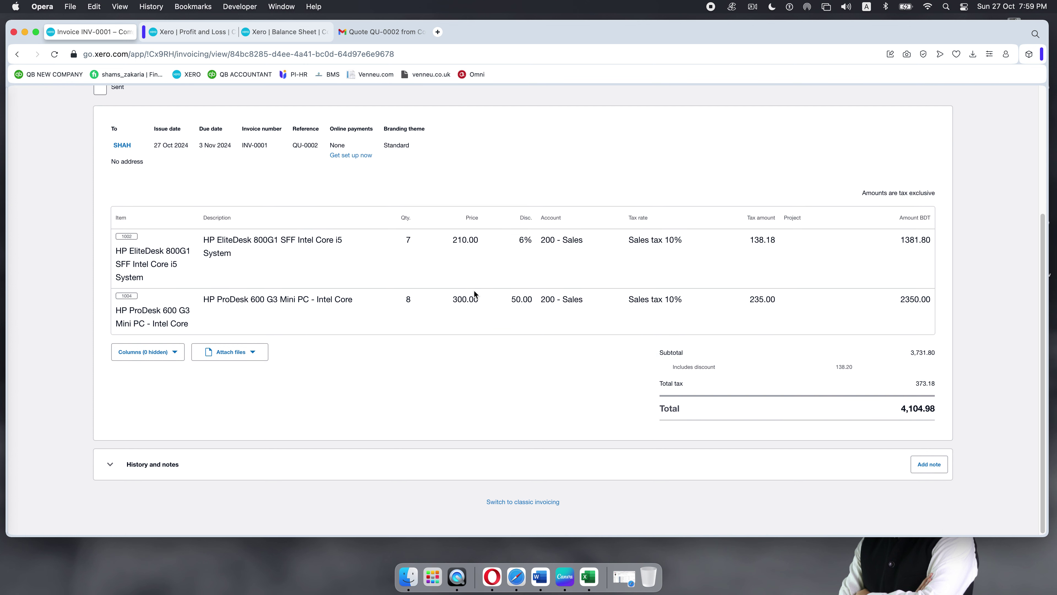
scroll(475, 294, "up", 5)
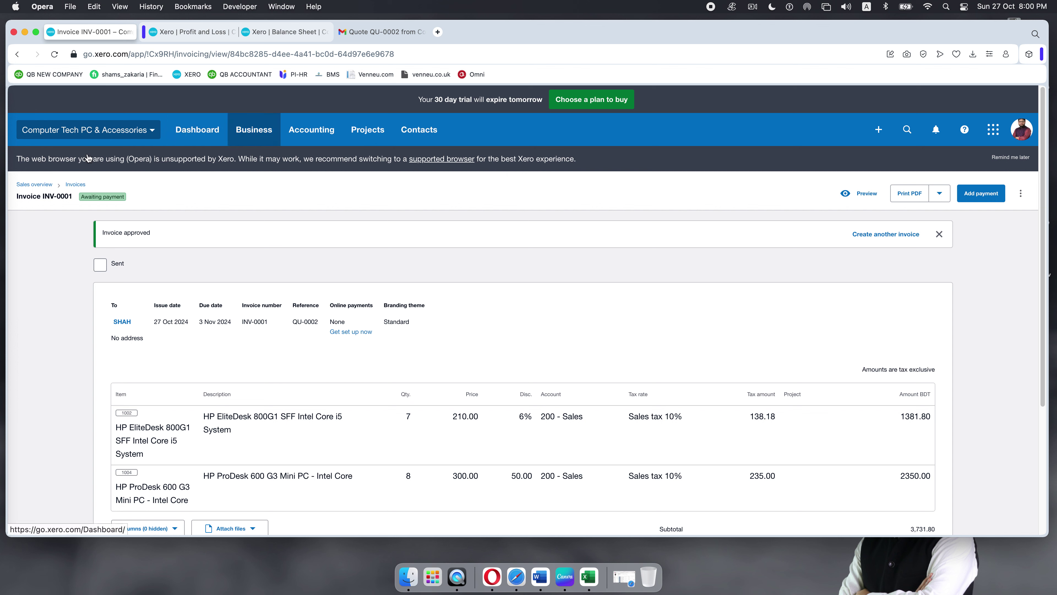
Step: Reopen INV-0001 from the Awaiting Payment list and show its additional actions menu
left_click(77, 186)
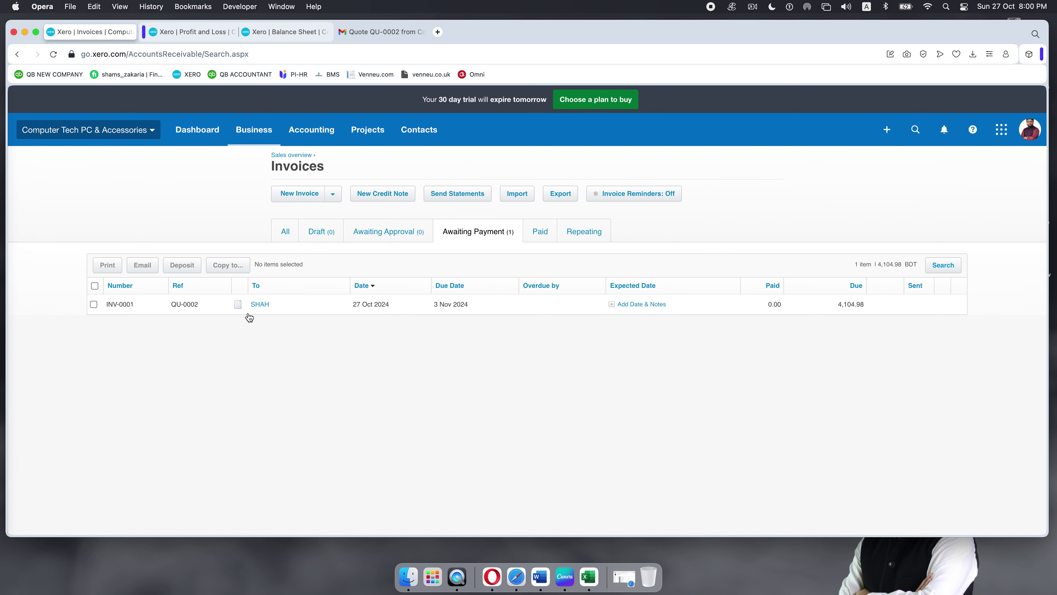
left_click(323, 305)
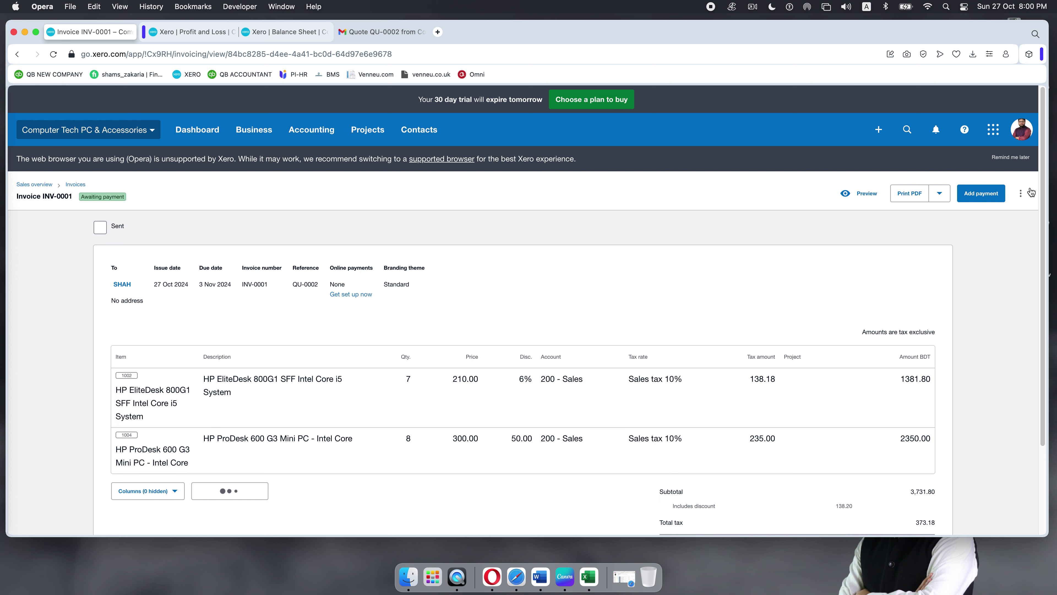
left_click(1021, 194)
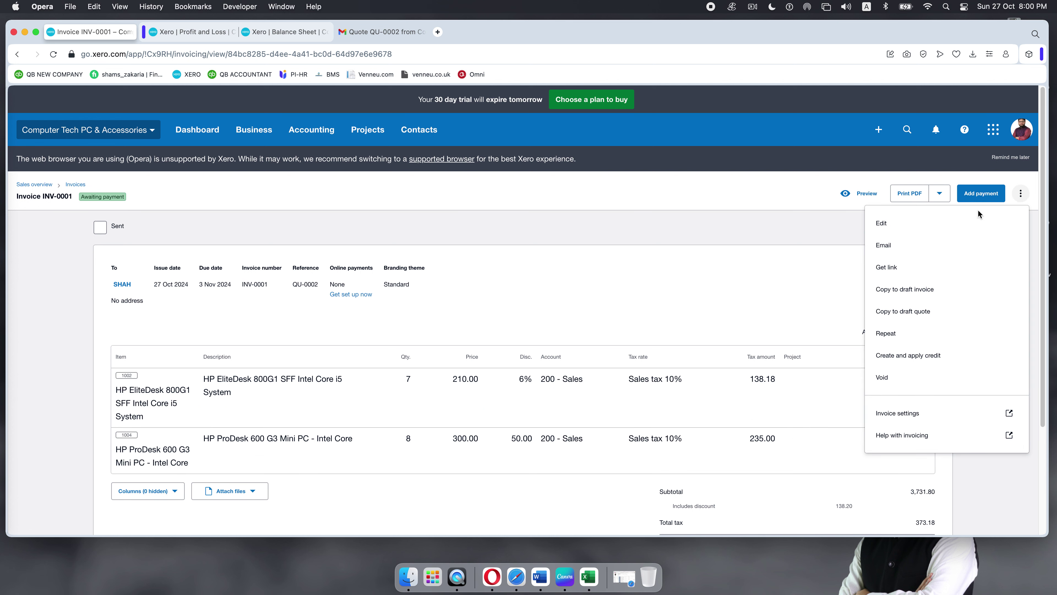
Step: Edit INV-0001, review the first line's quantity and sales account unchanged, and update the invoice
left_click(886, 227)
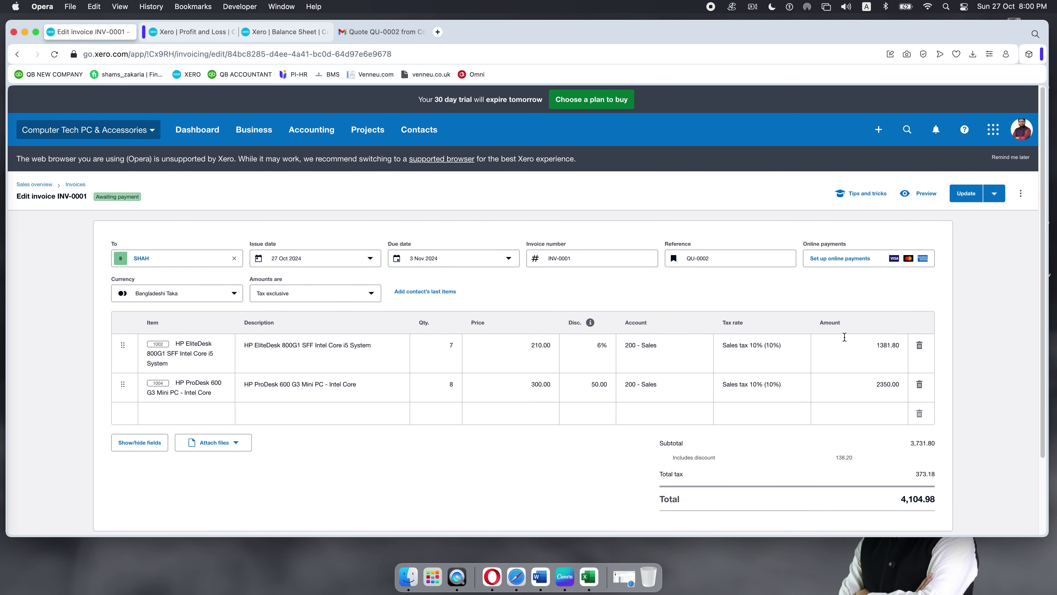
left_click(463, 347)
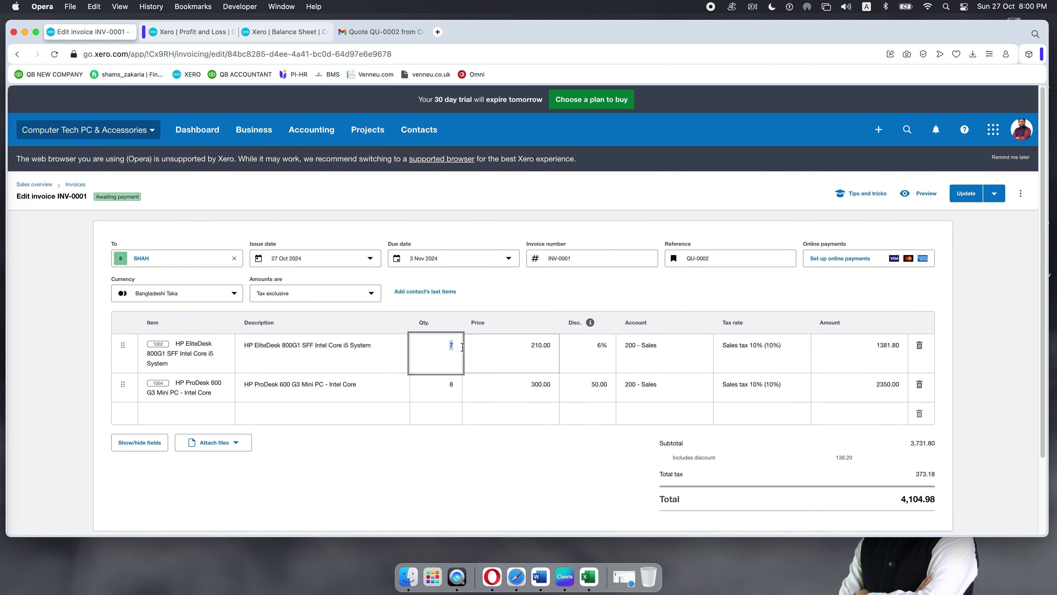
left_click(514, 346)
left_click(665, 346)
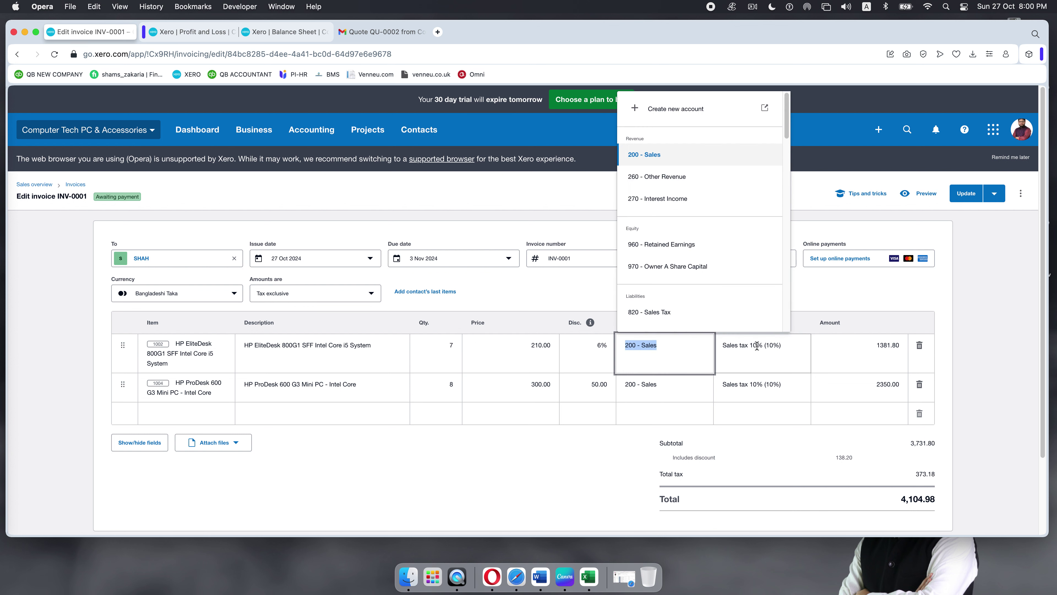
left_click(592, 347)
left_click(487, 457)
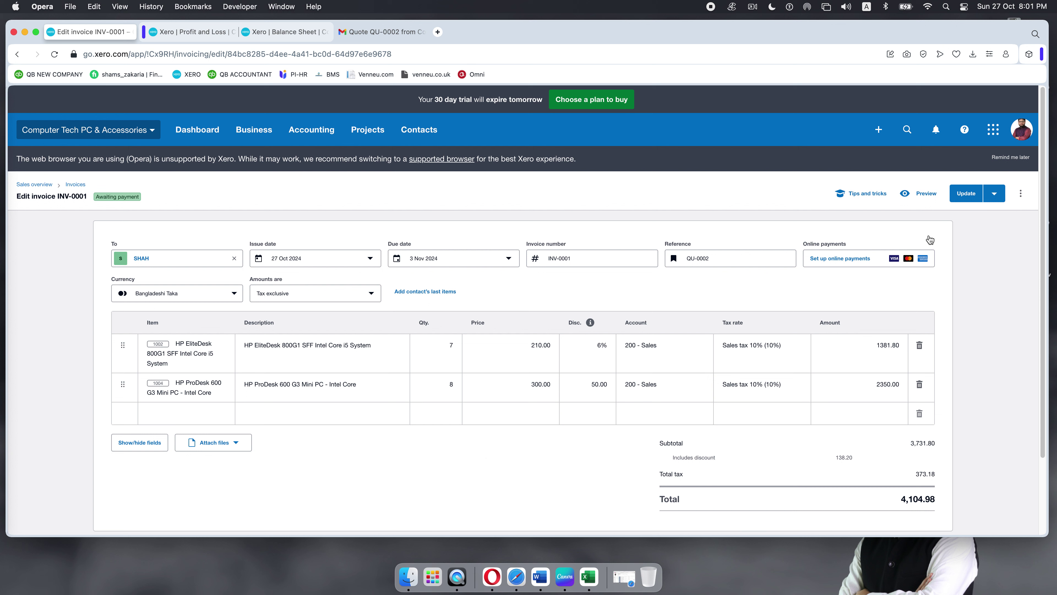
left_click(966, 193)
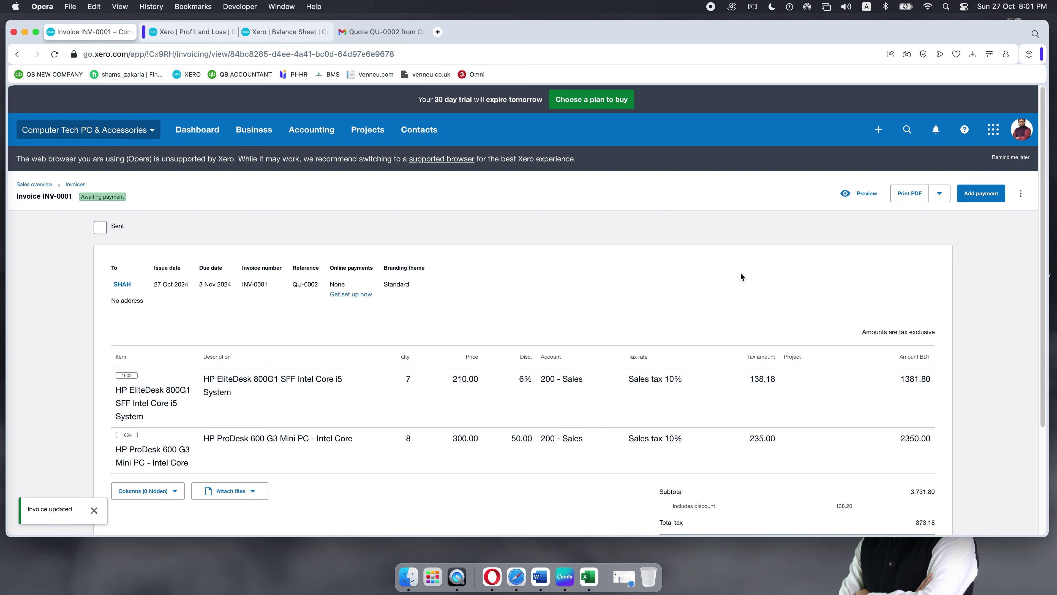
Step: Review INV-0001, then open the Awaiting Payment list showing it with 4,104.98 due
scroll(664, 272, "down", 3)
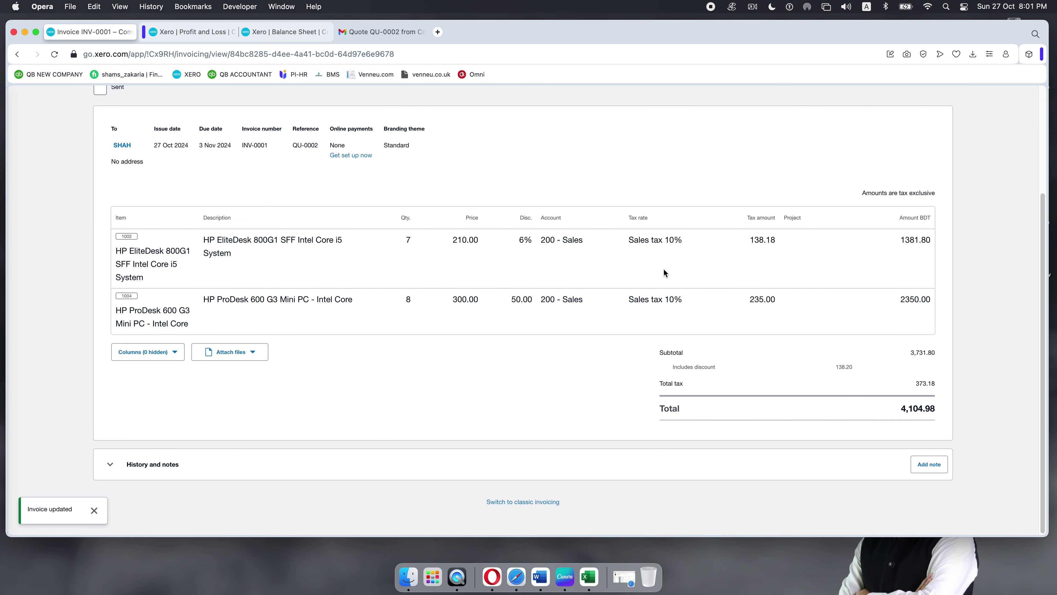
scroll(664, 272, "up", 3)
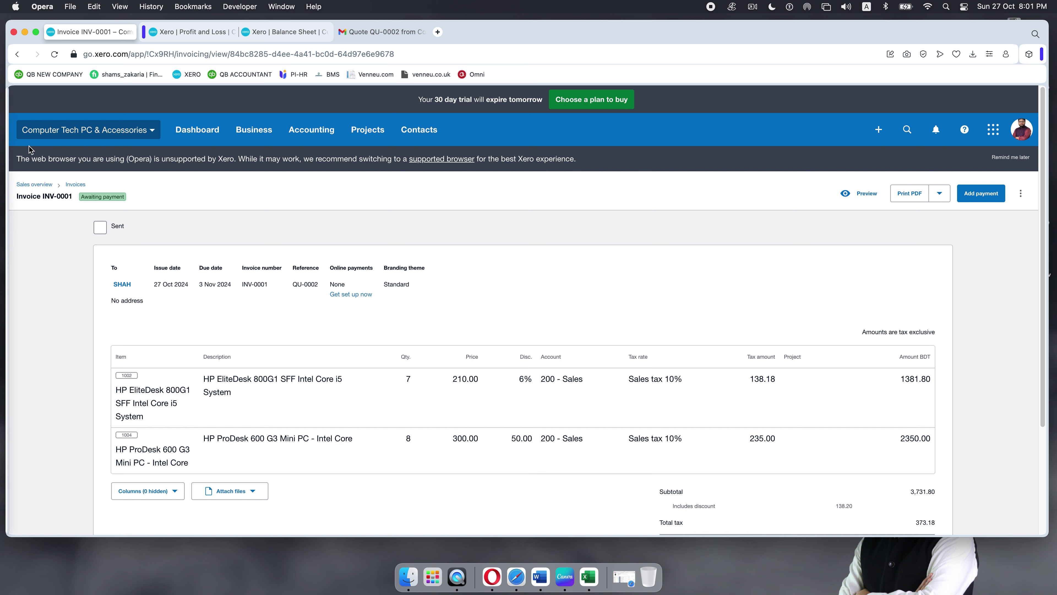
left_click(75, 184)
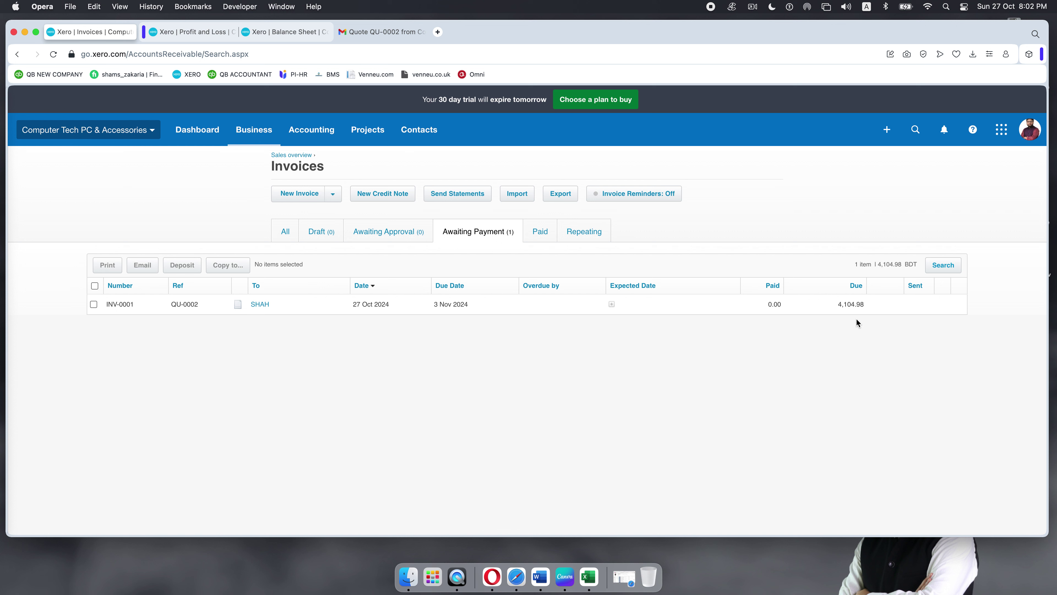
Step: Start a 2000 payment on INV-0001 dated 27 October 2024
left_click(299, 308)
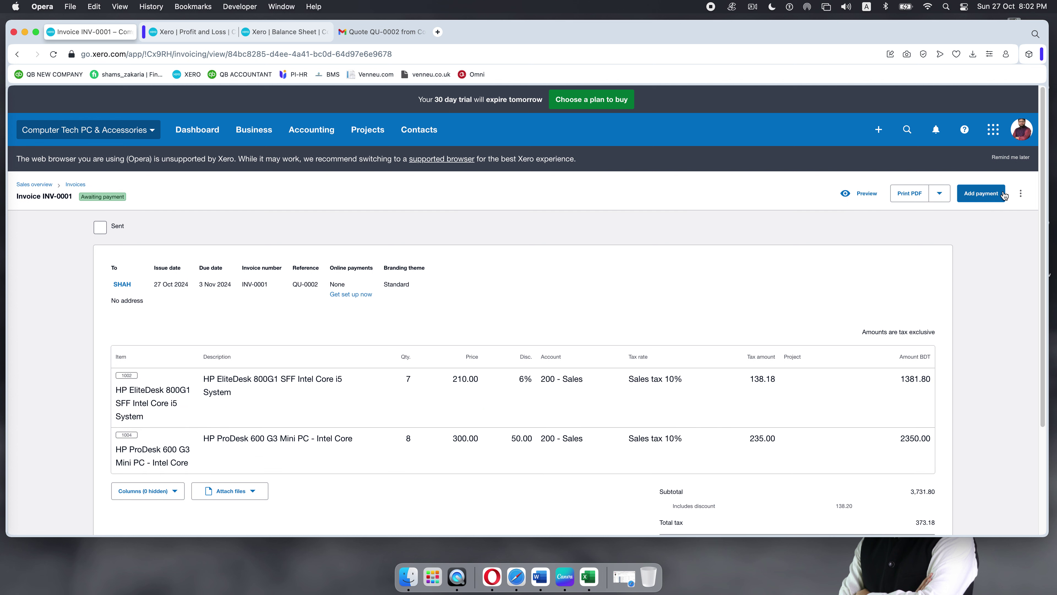
left_click(980, 194)
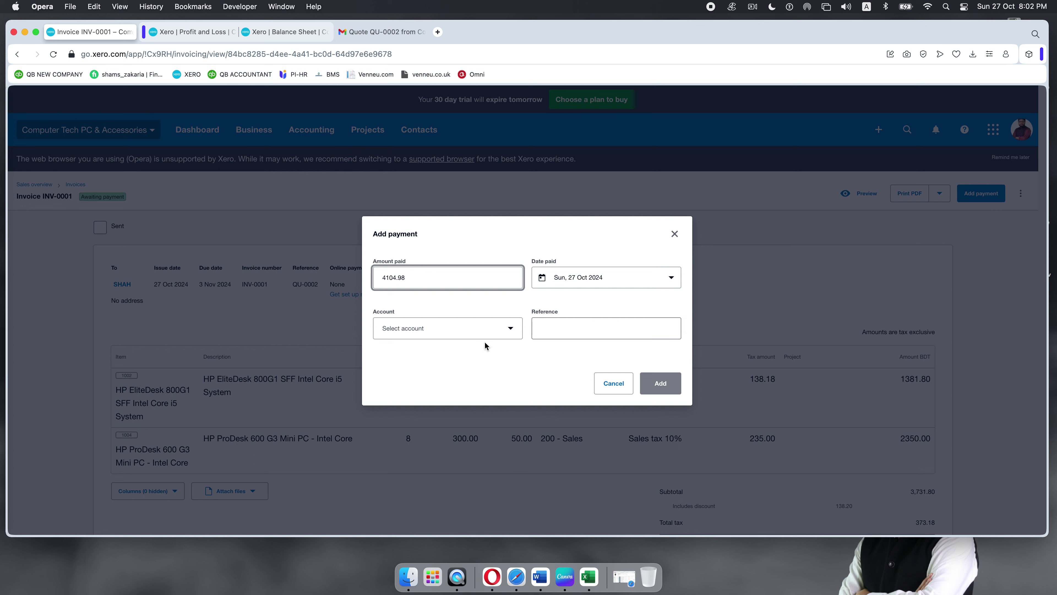
double_click(419, 278)
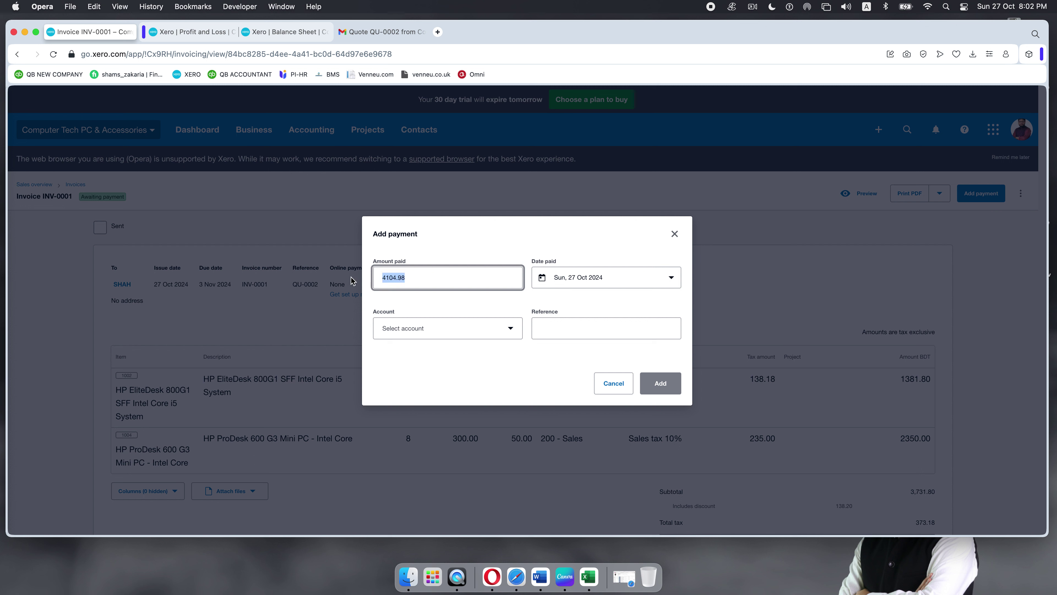
type("2000")
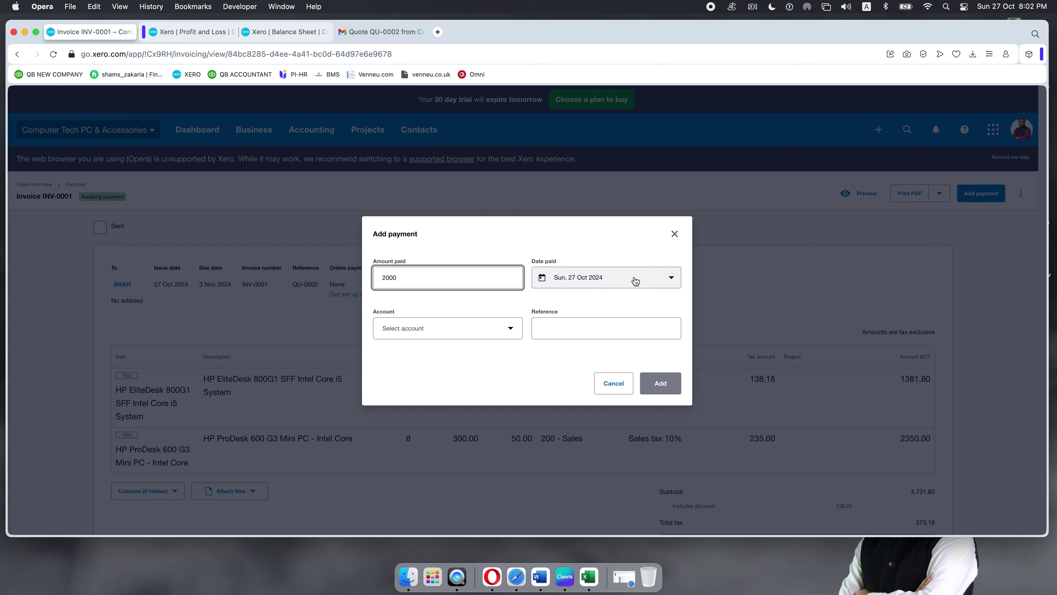
left_click(670, 280)
left_click(670, 280)
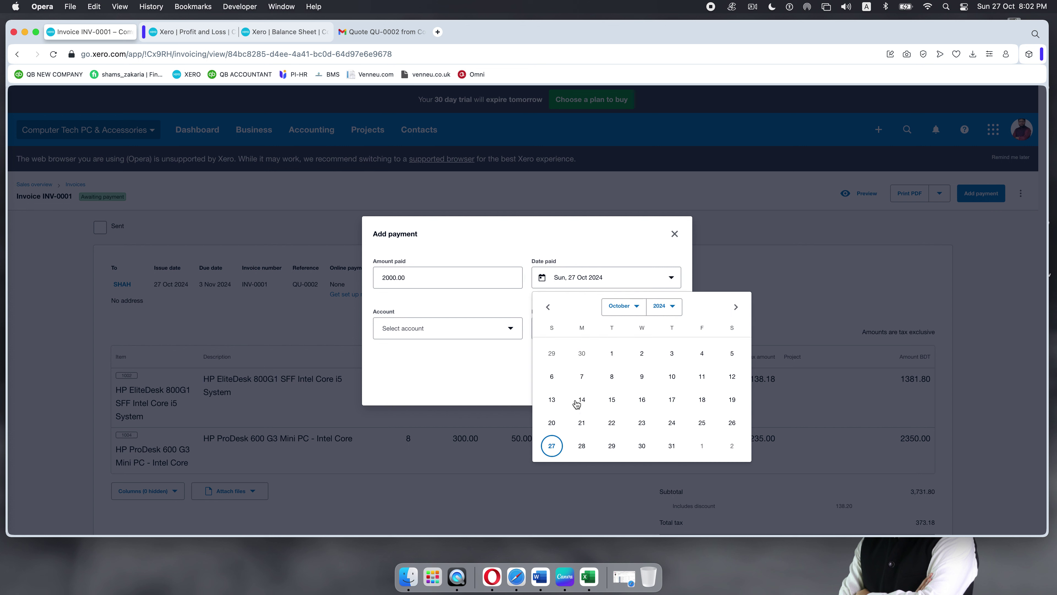
left_click(553, 446)
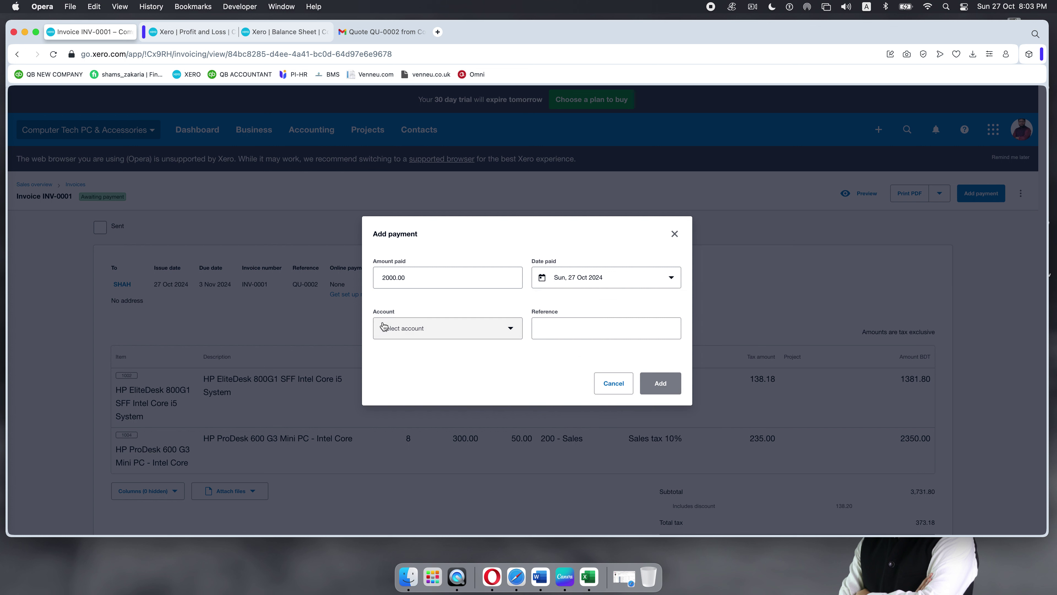
left_click(511, 330)
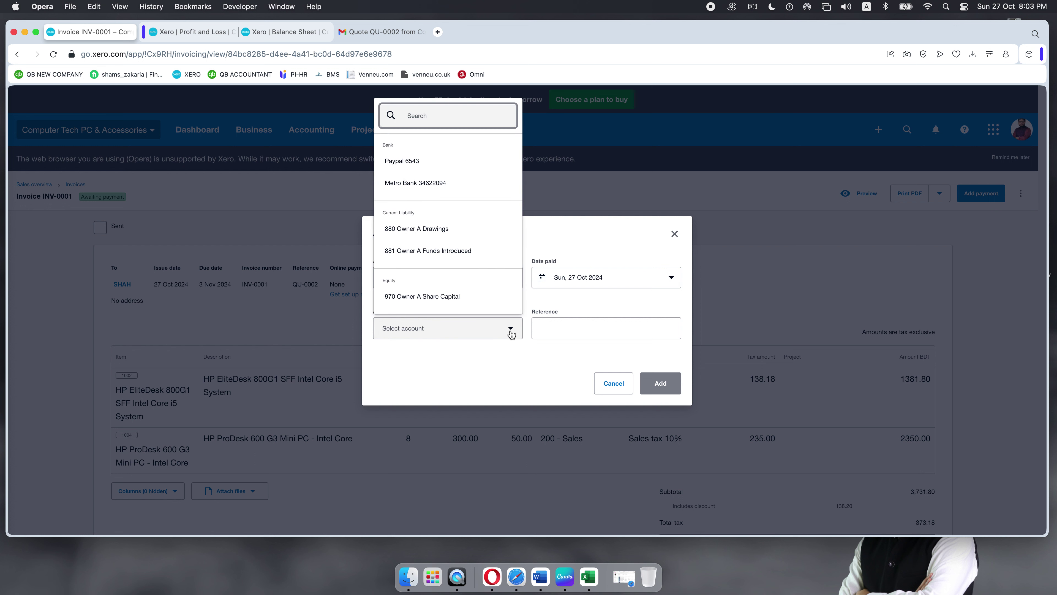
type("200")
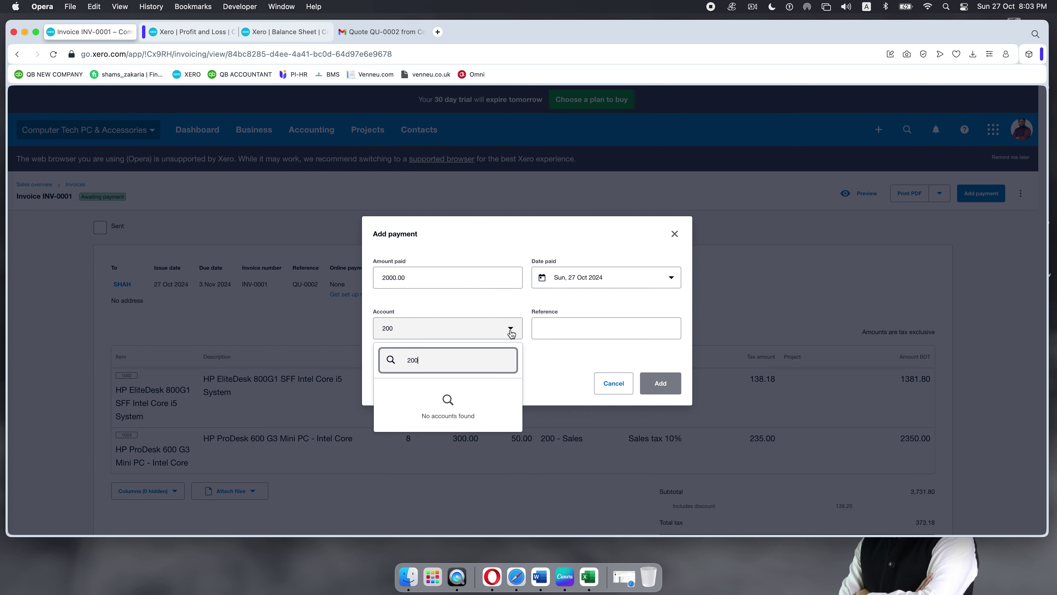
left_click(486, 332)
left_click(486, 332)
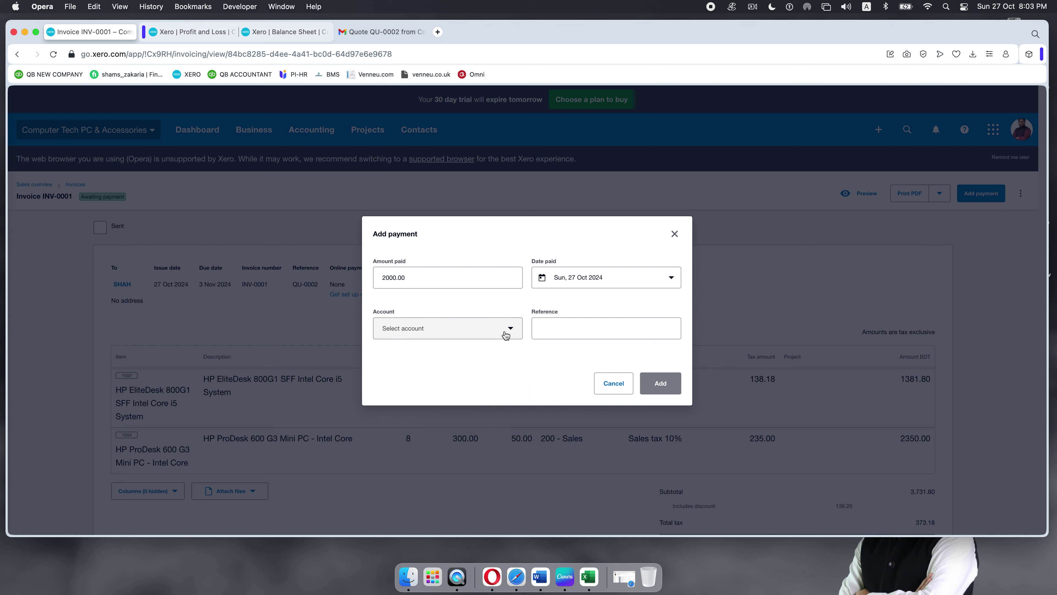
left_click(508, 333)
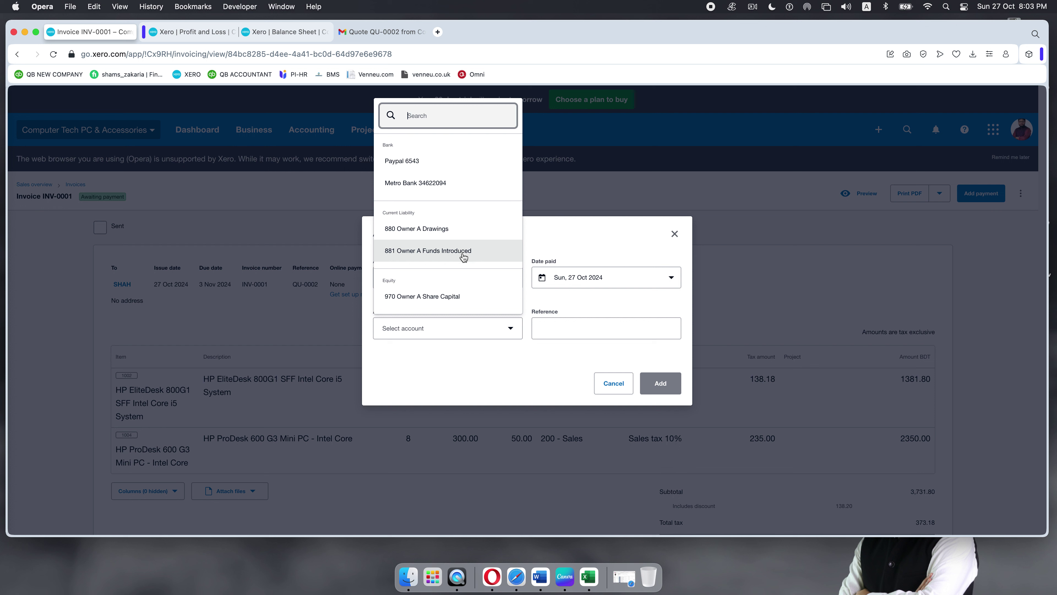
left_click(400, 187)
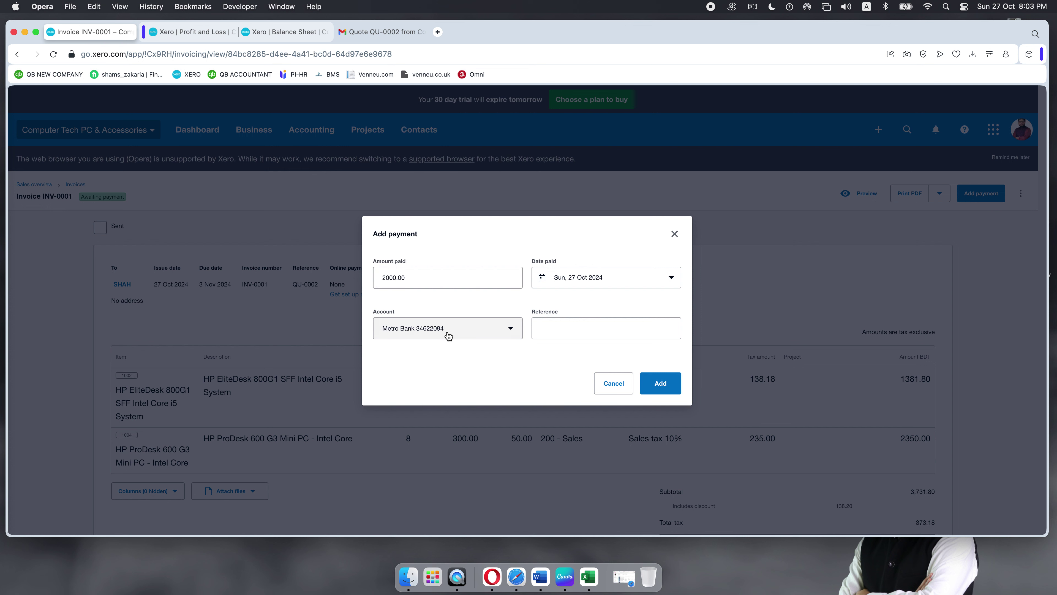
left_click(558, 330)
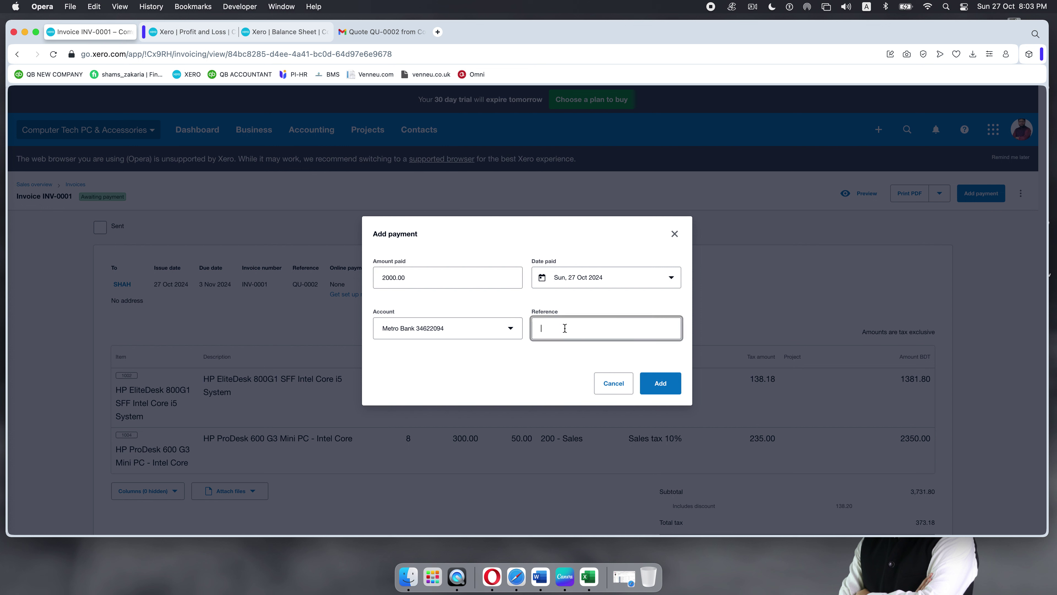
type("BG432")
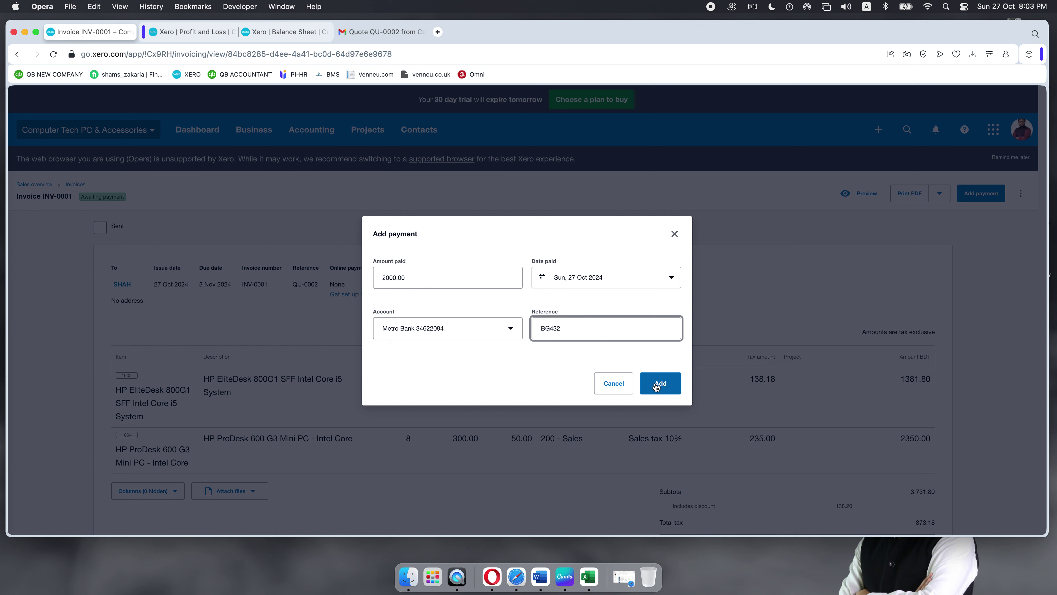
left_click_drag(585, 333, 517, 332)
key("BackSpace")
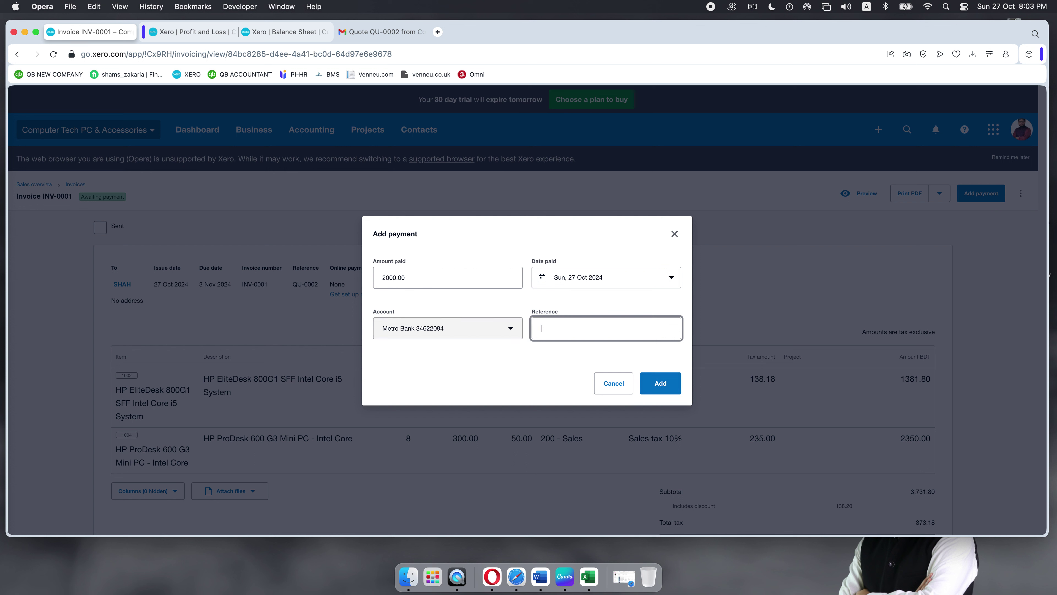
type("INV 0001")
Step: Add the 2,000.00 payment and confirm 2,104.98 remains due on INV-0001
left_click(660, 383)
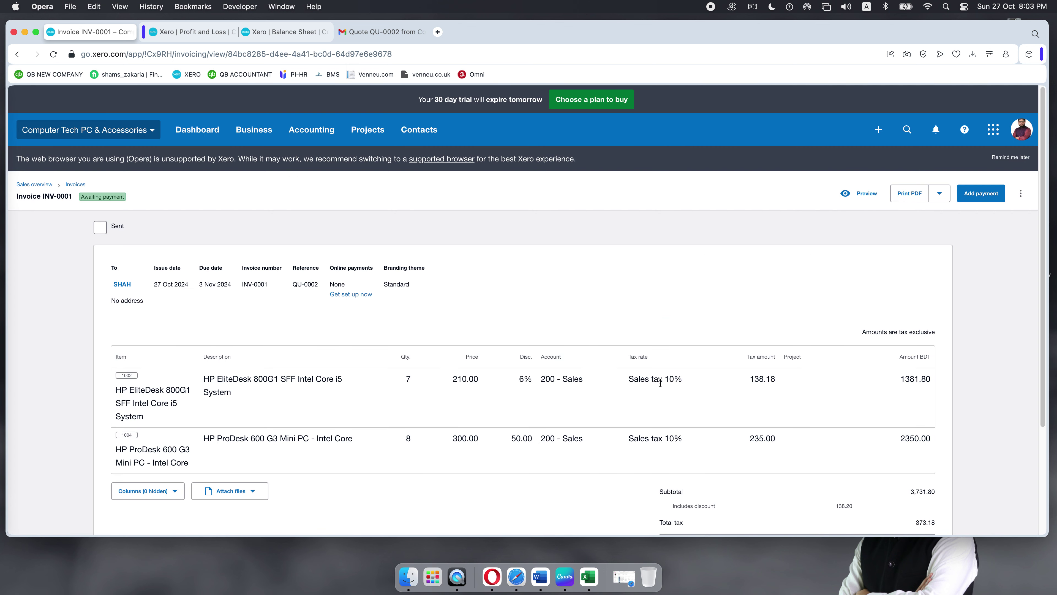
scroll(625, 316, "down", 5)
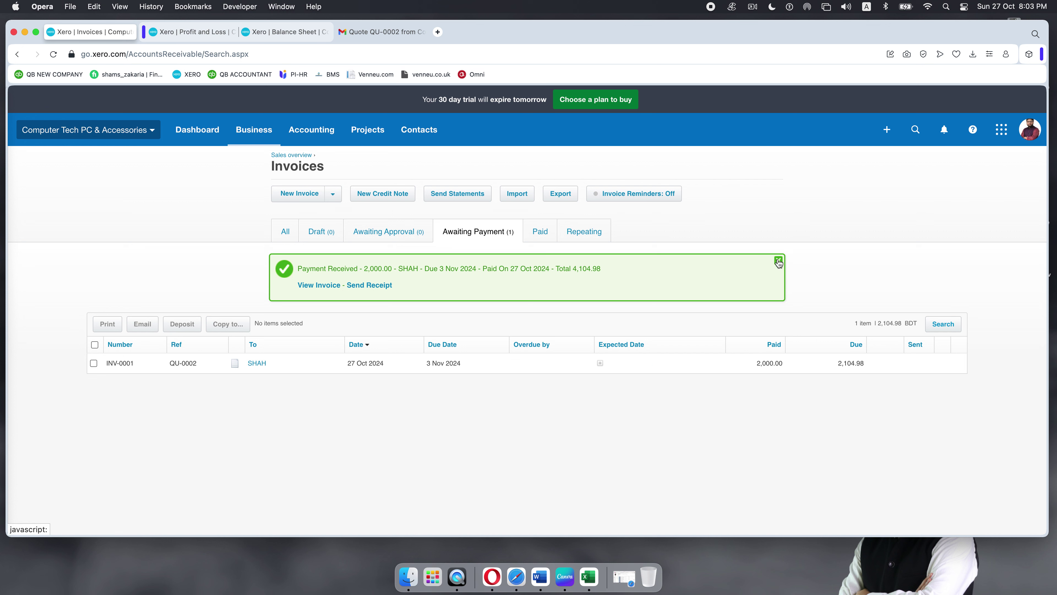
left_click(778, 262)
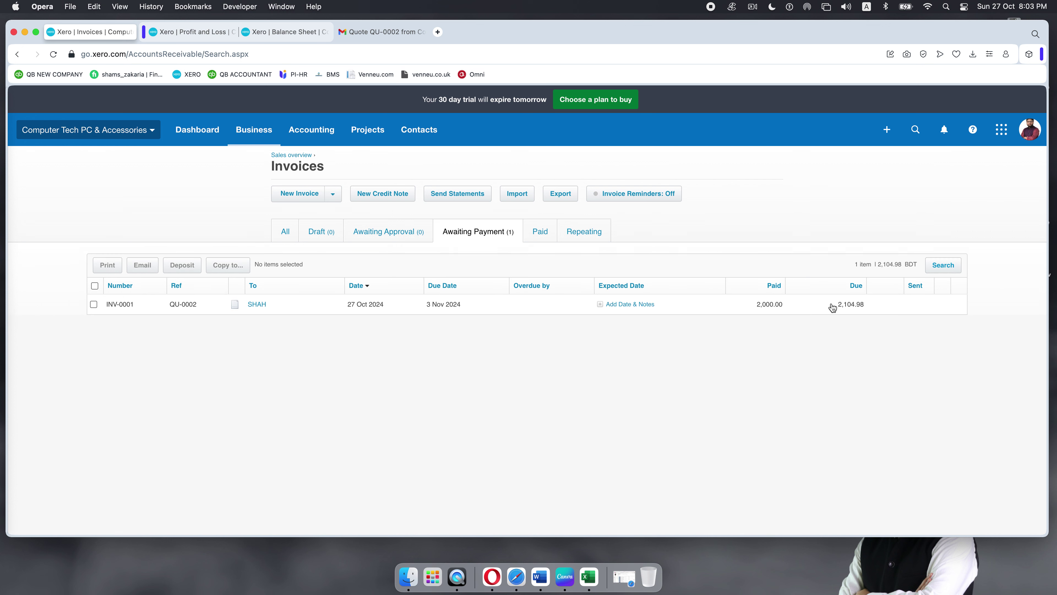
left_click_drag(831, 307, 873, 307)
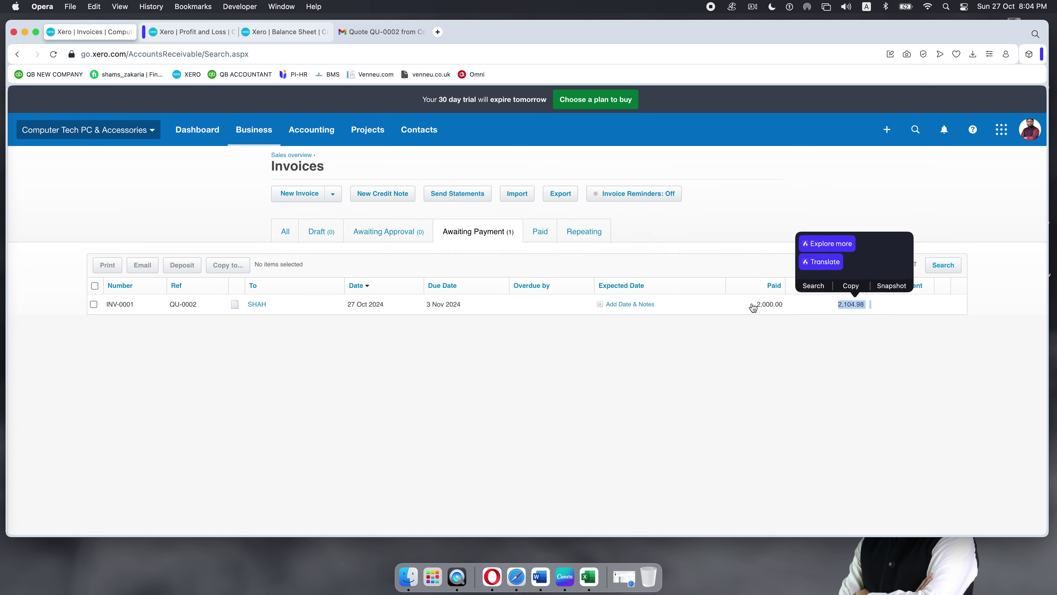
left_click_drag(753, 307, 872, 307)
left_click(839, 309)
left_click(768, 395)
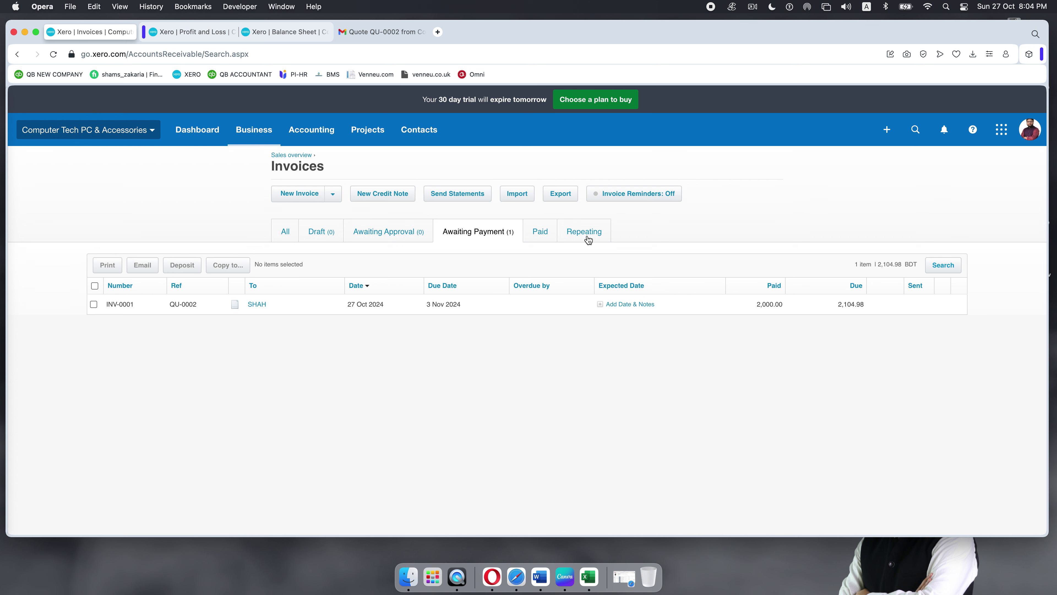
Step: Check the Paid list, then reopen INV-0001 from Awaiting Payment
left_click(545, 237)
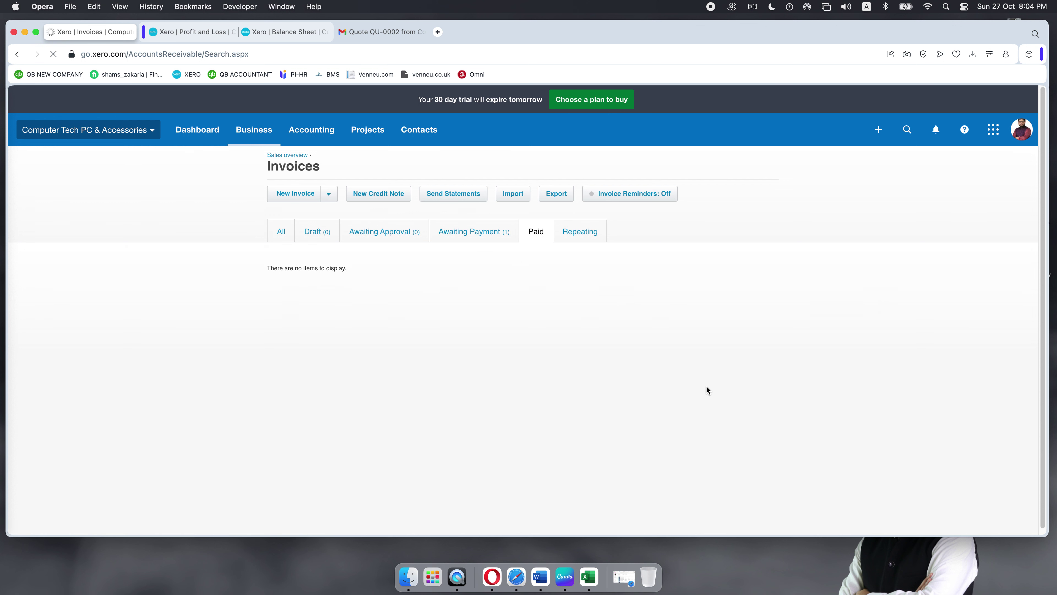
left_click(506, 237)
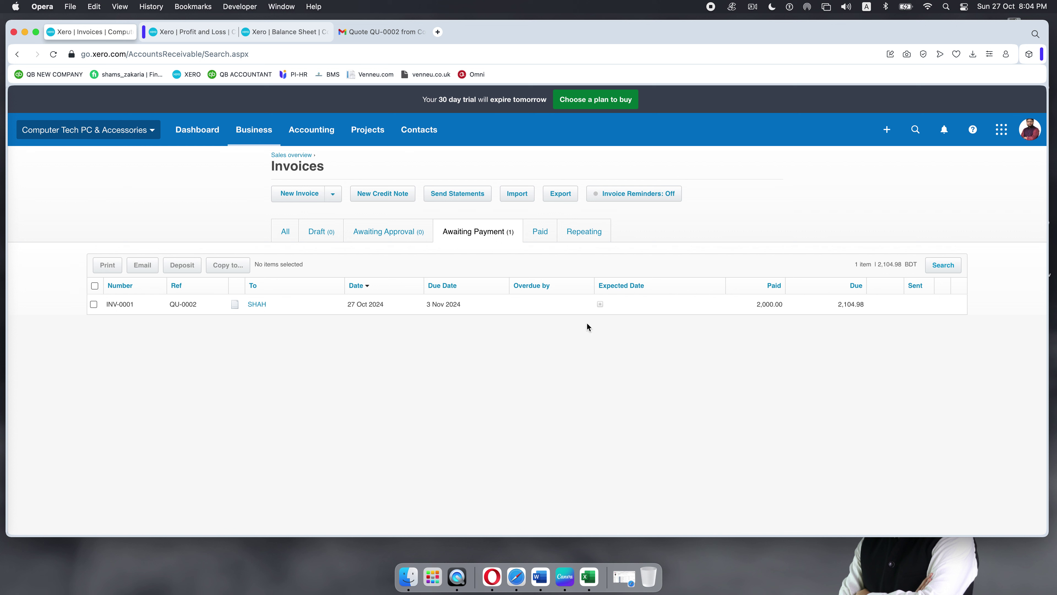
left_click(328, 310)
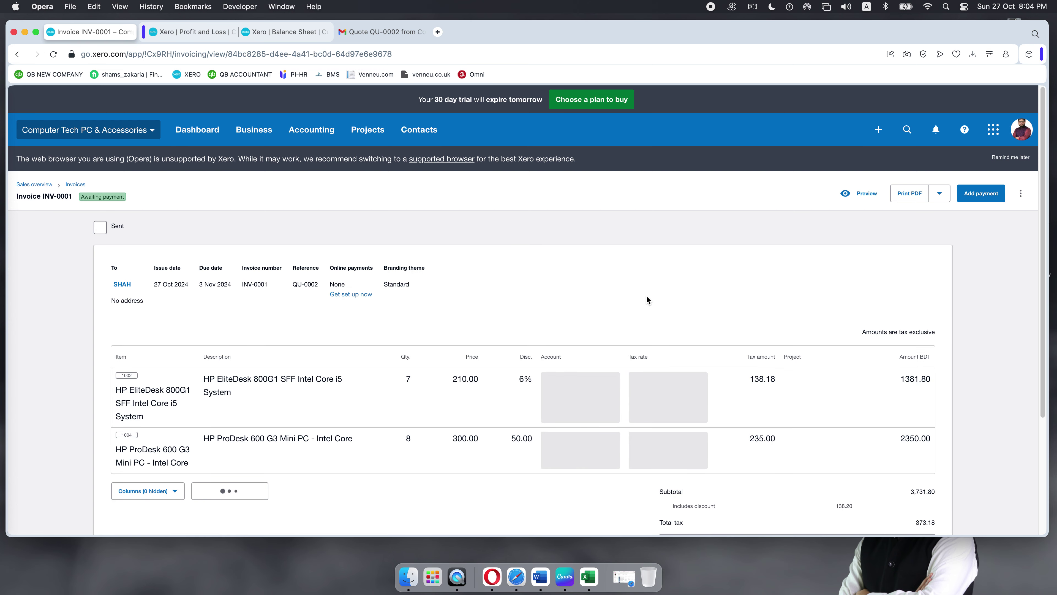
scroll(646, 294, "down", 5)
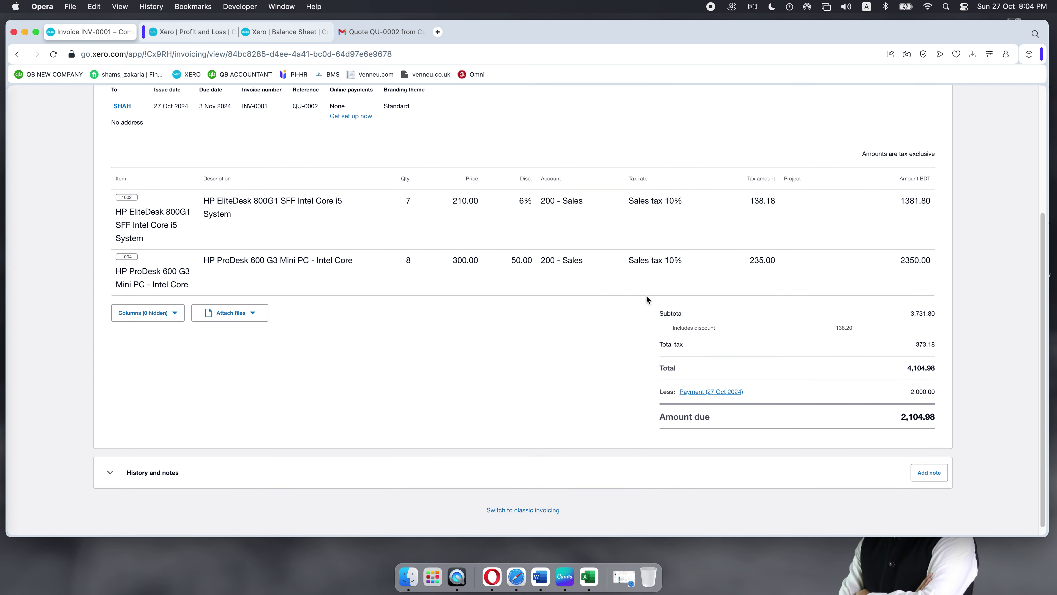
scroll(646, 294, "up", 5)
left_click(984, 194)
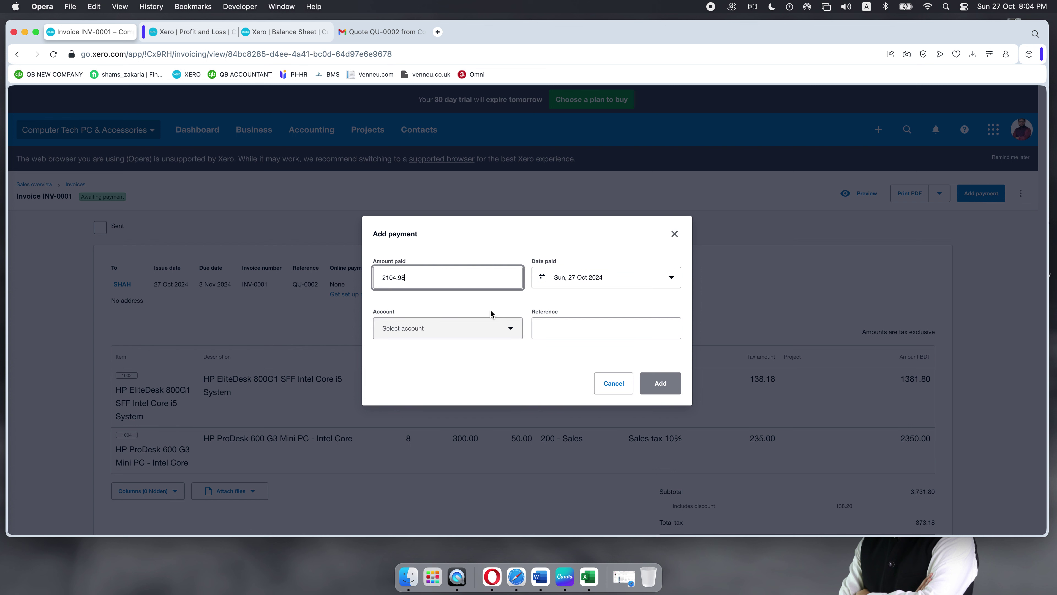
left_click(510, 332)
left_click(427, 180)
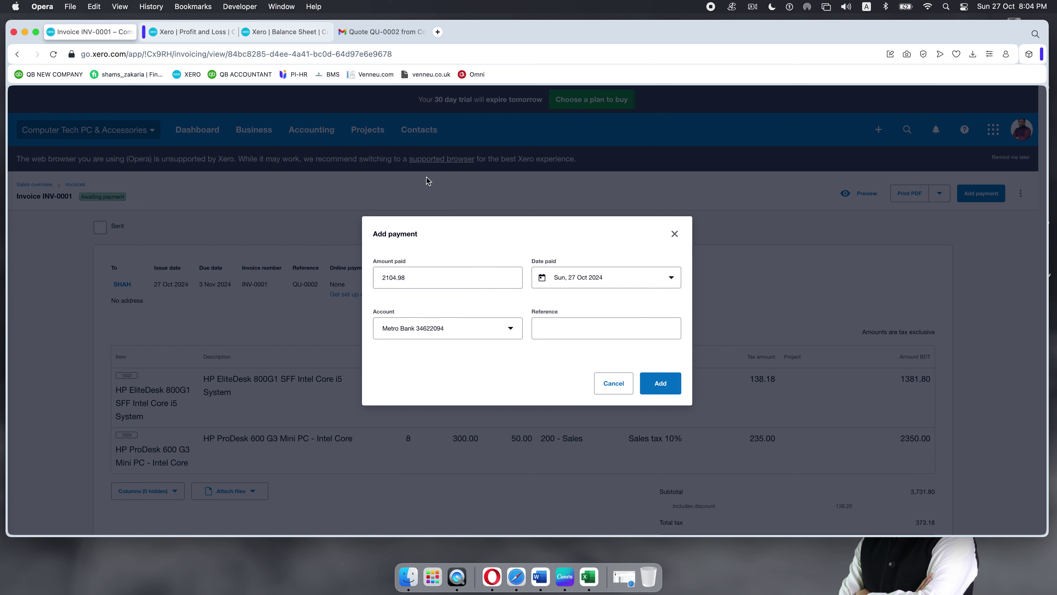
left_click(589, 330)
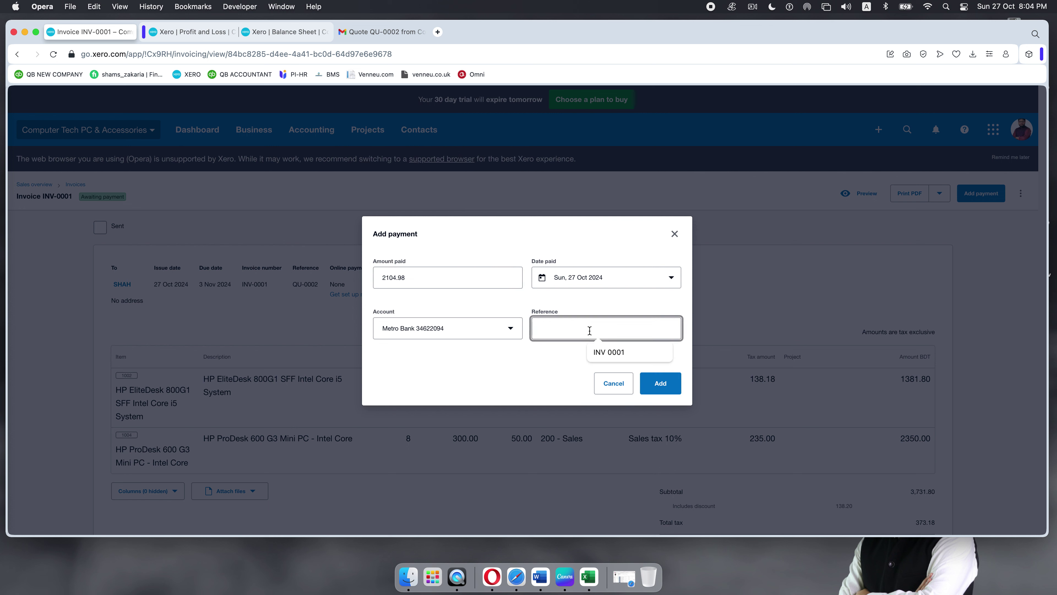
left_click(611, 352)
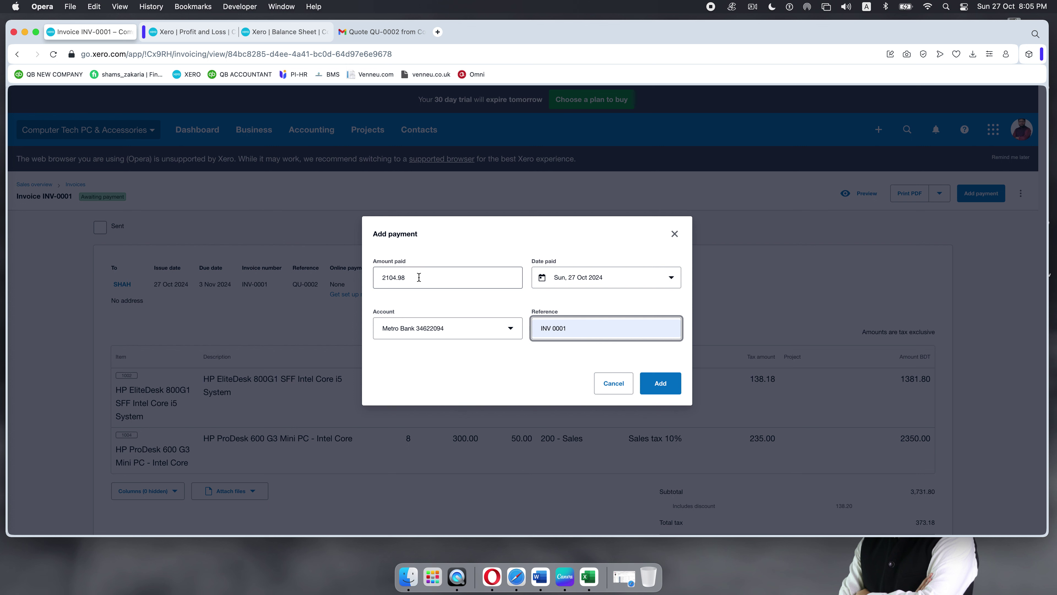
left_click(665, 388)
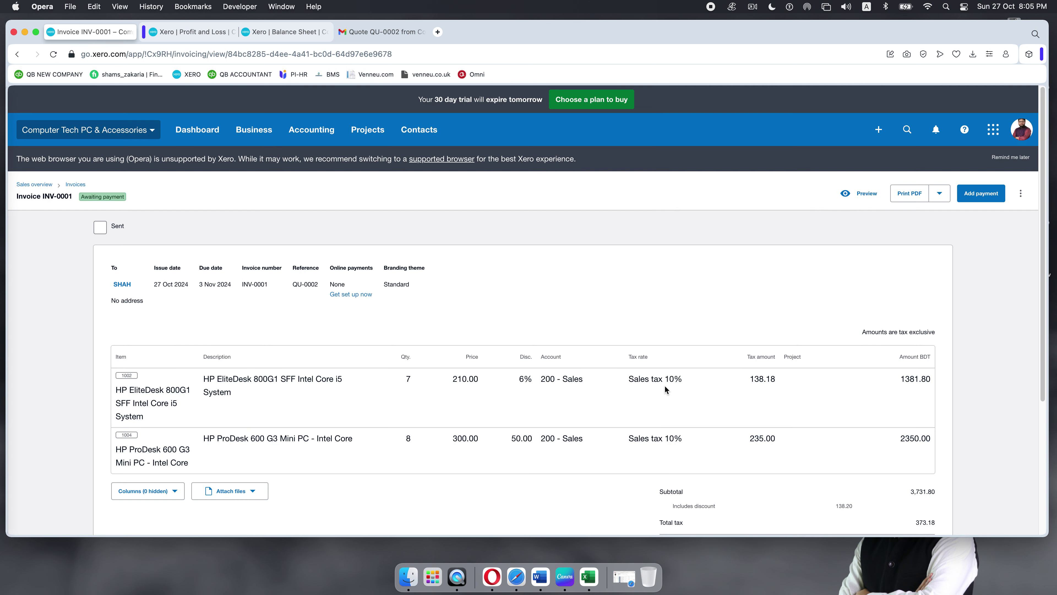
scroll(450, 291, "down", 5)
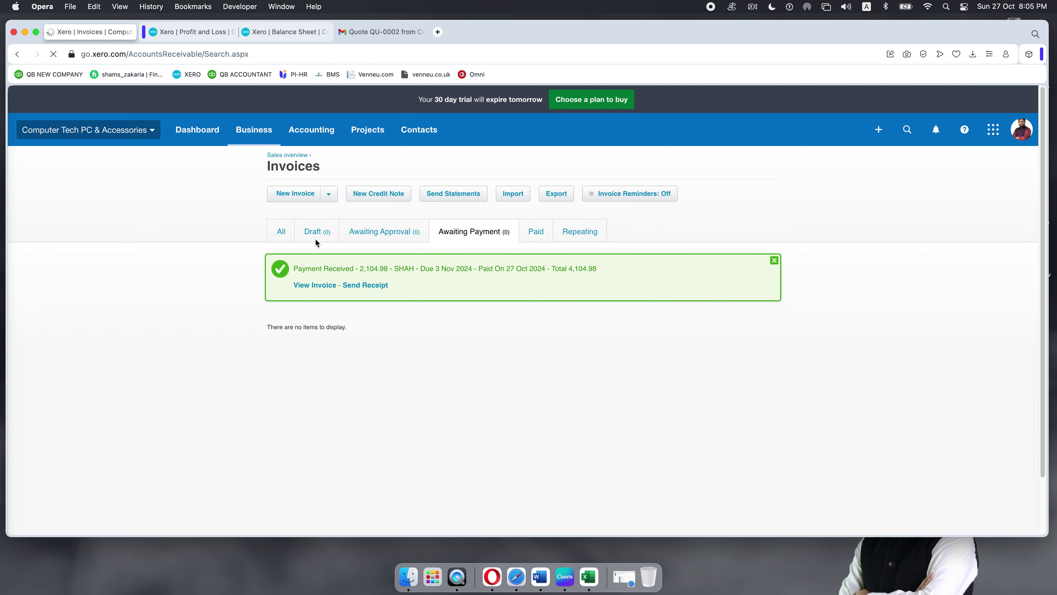
Step: Dismiss the Payment Received banner and show the Paid invoices, where INV-0001 appears at 4,104.98
left_click(774, 262)
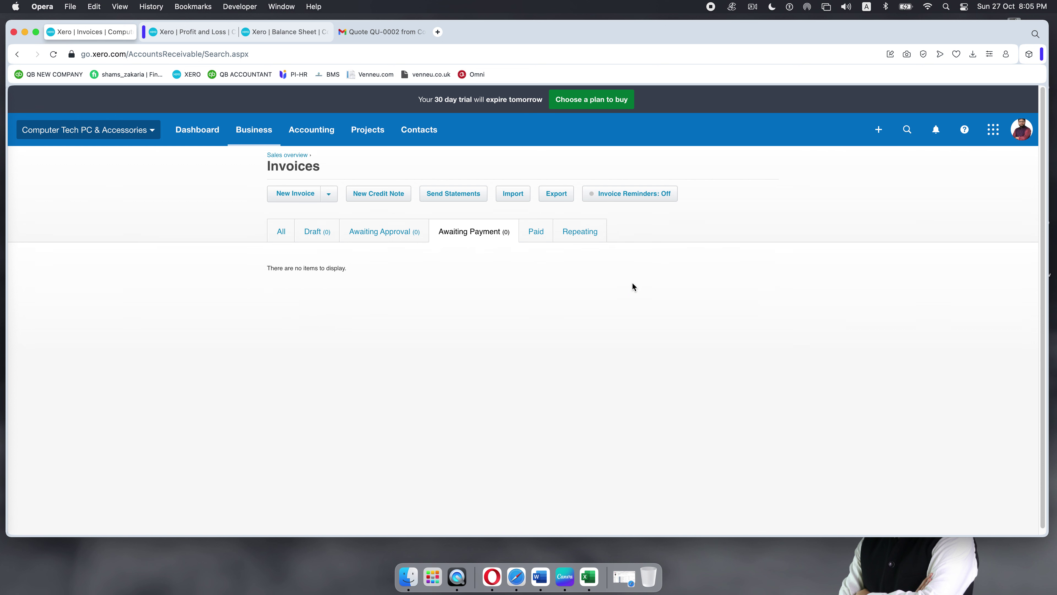
left_click(535, 236)
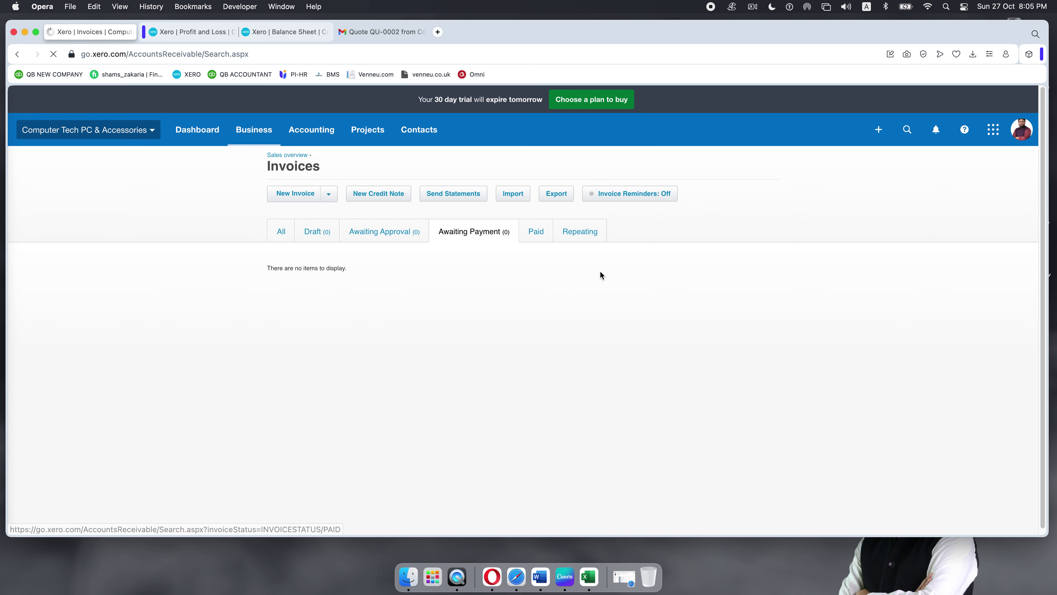
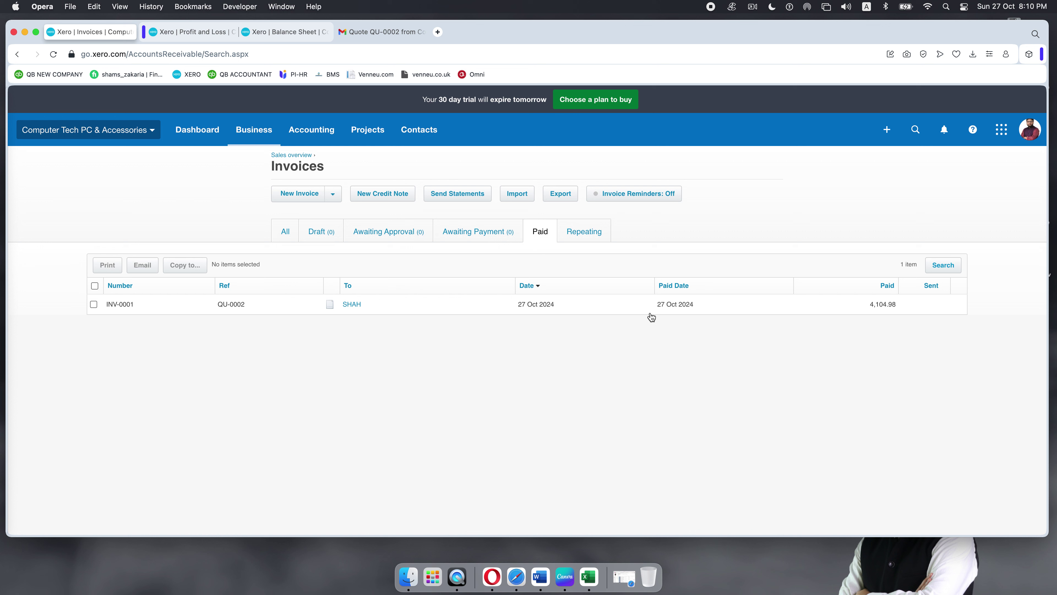
Step: Unlock the computer by entering the account password
key("ctrl+super+q")
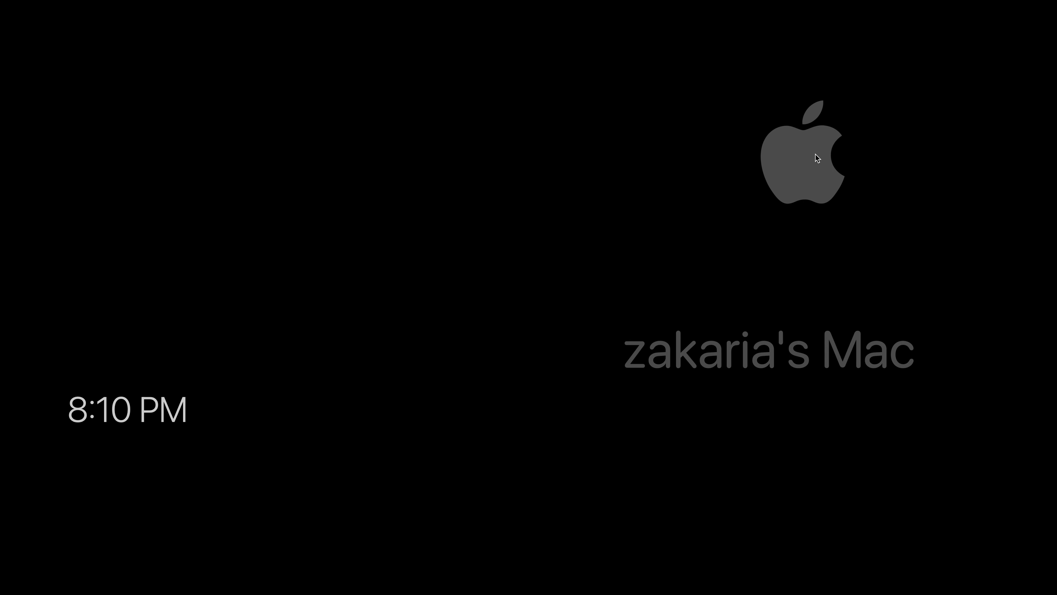
type("••••••")
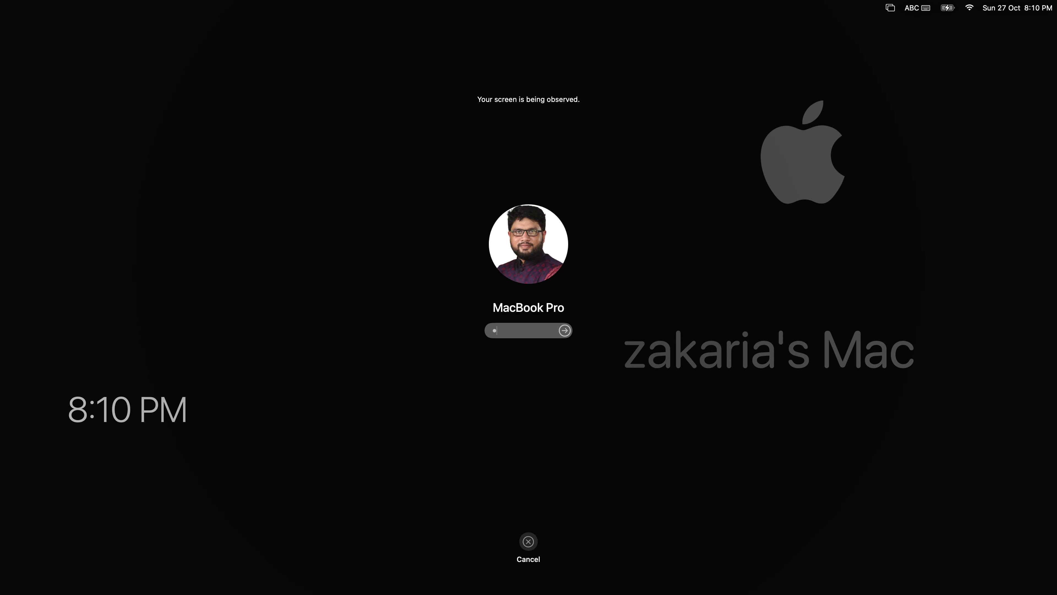
type("•••••••")
key("Return")
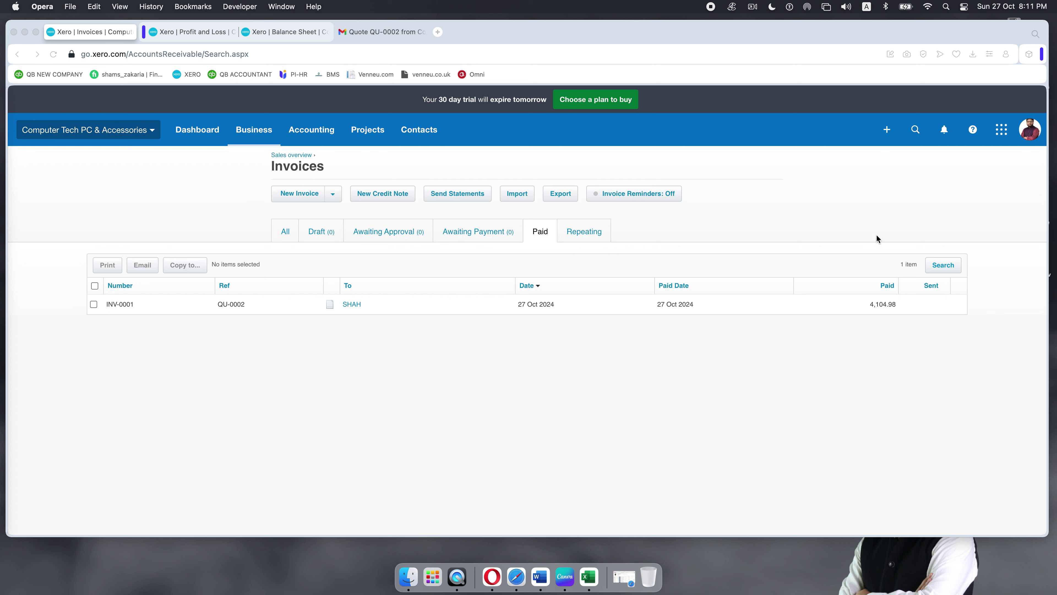
left_click(887, 131)
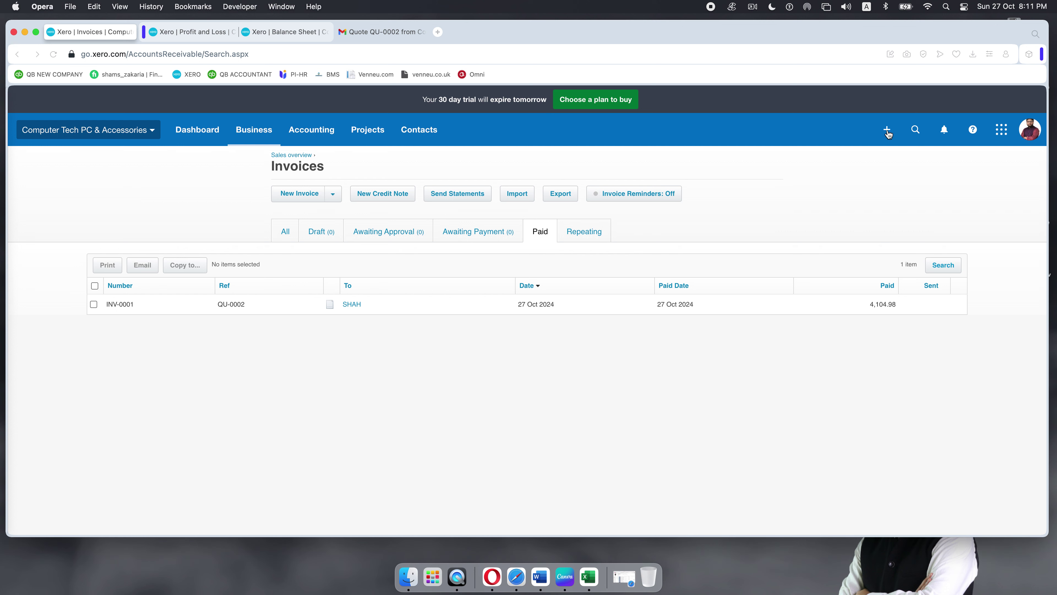
left_click(888, 133)
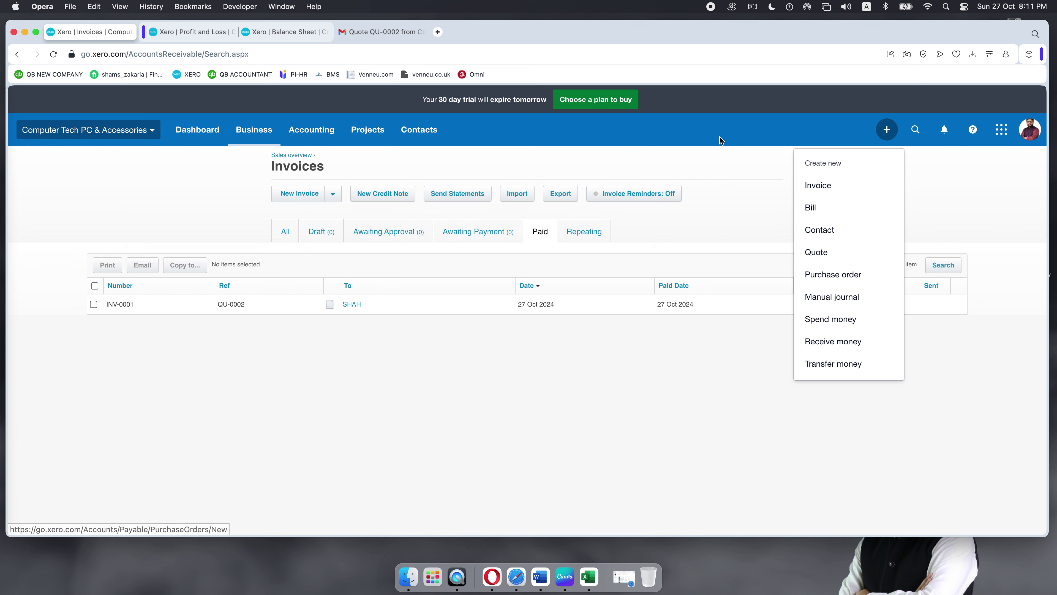
left_click(887, 131)
left_click(888, 132)
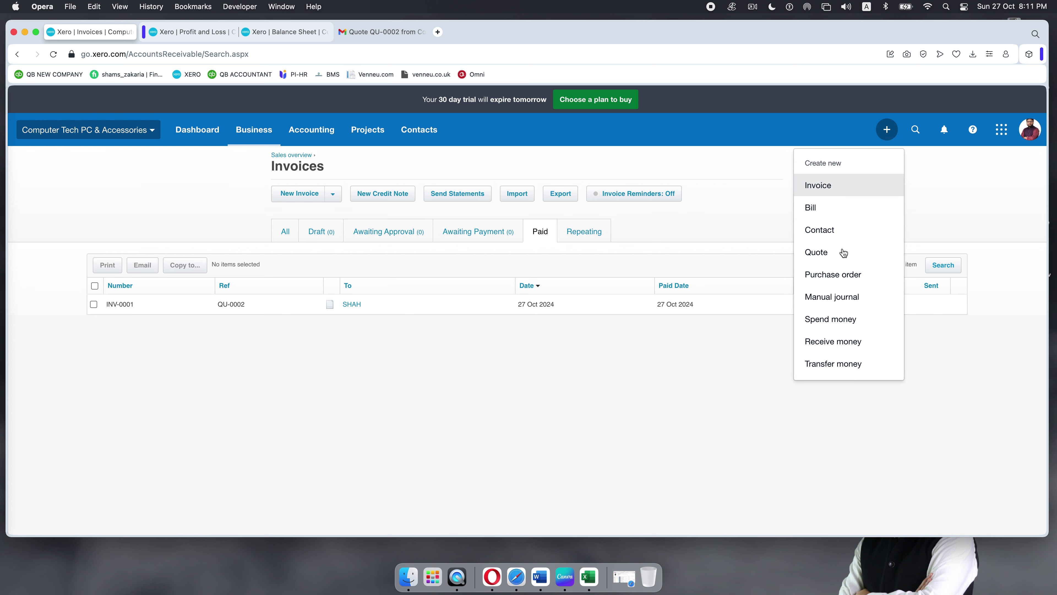
left_click(817, 343)
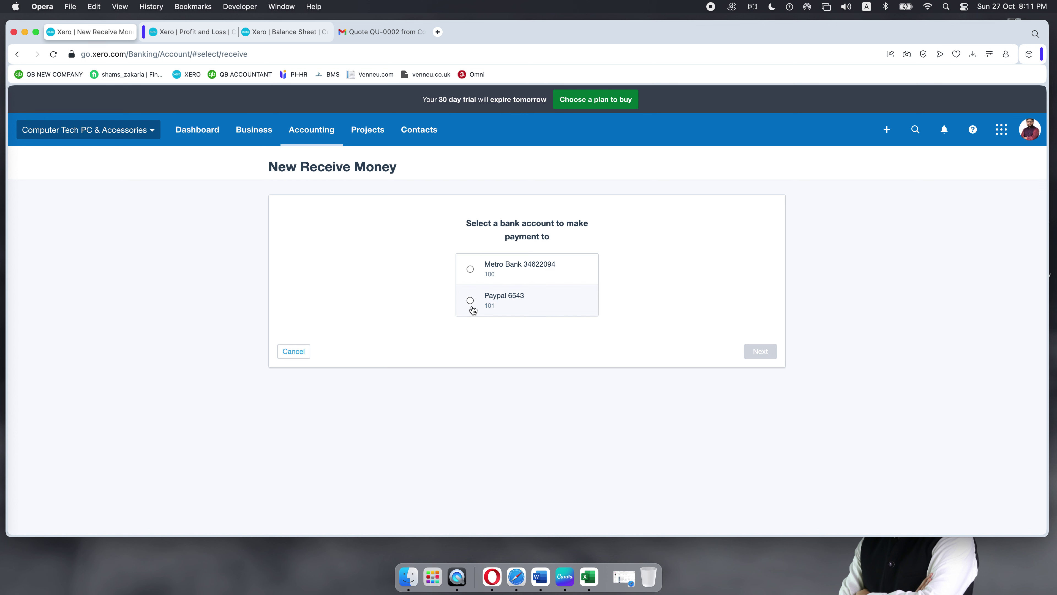
left_click(470, 269)
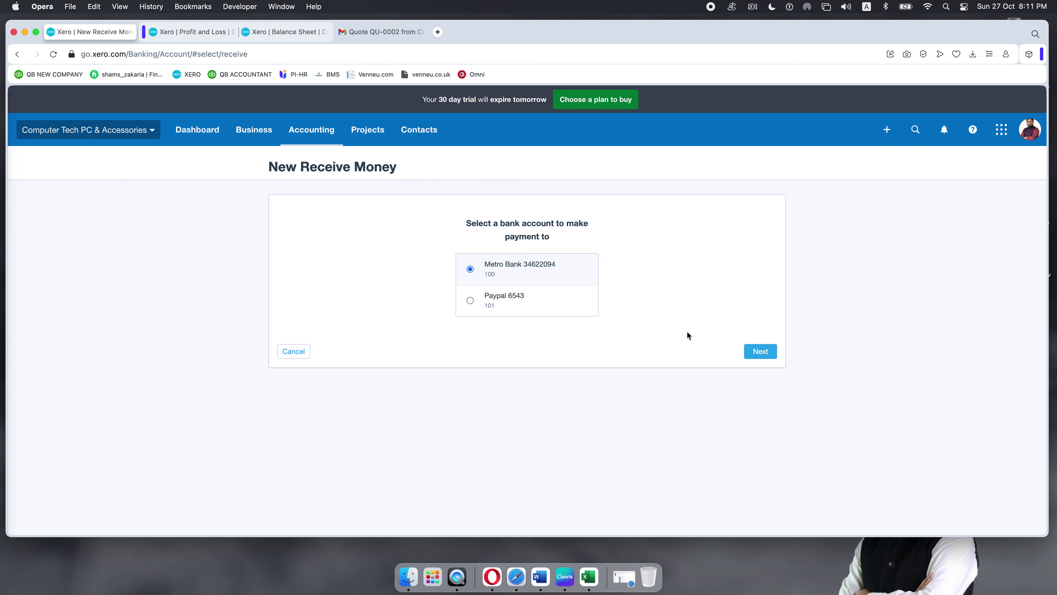
left_click(762, 356)
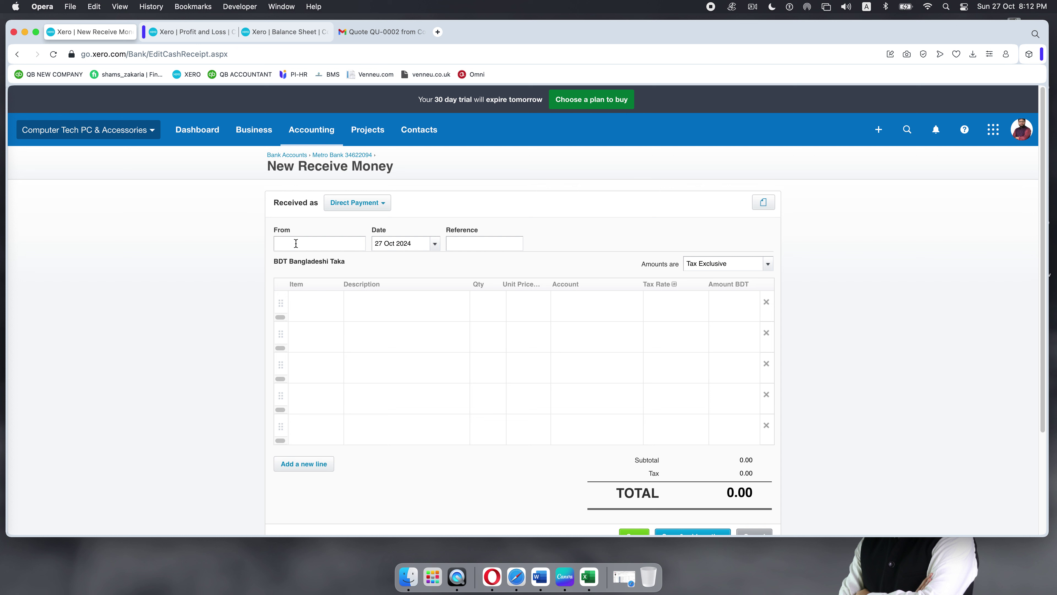
Step: Set the payer to the customer and the date to 8 Oct 2024
type("sha")
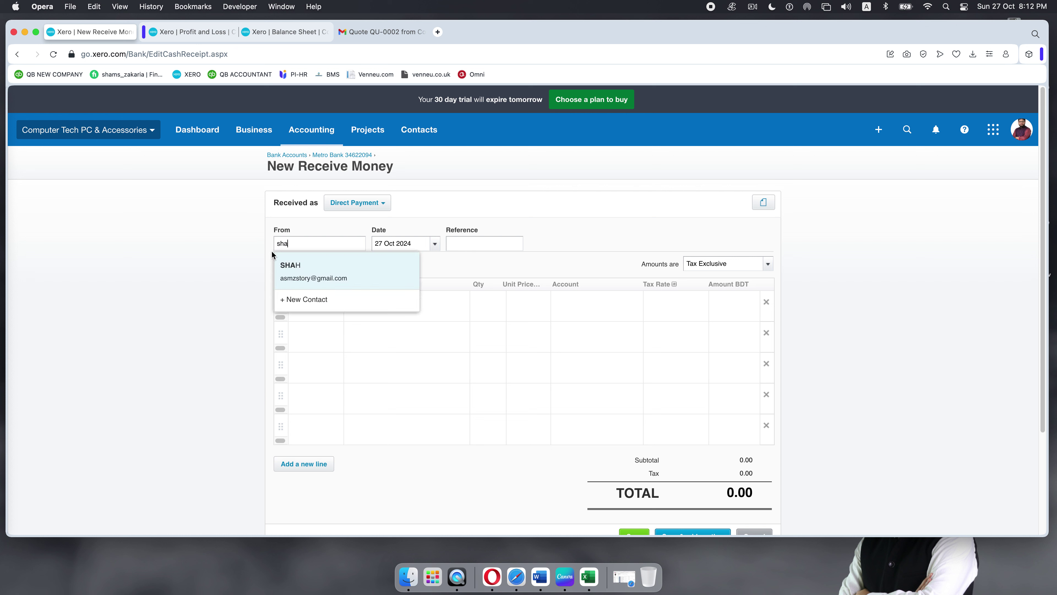
left_click(304, 277)
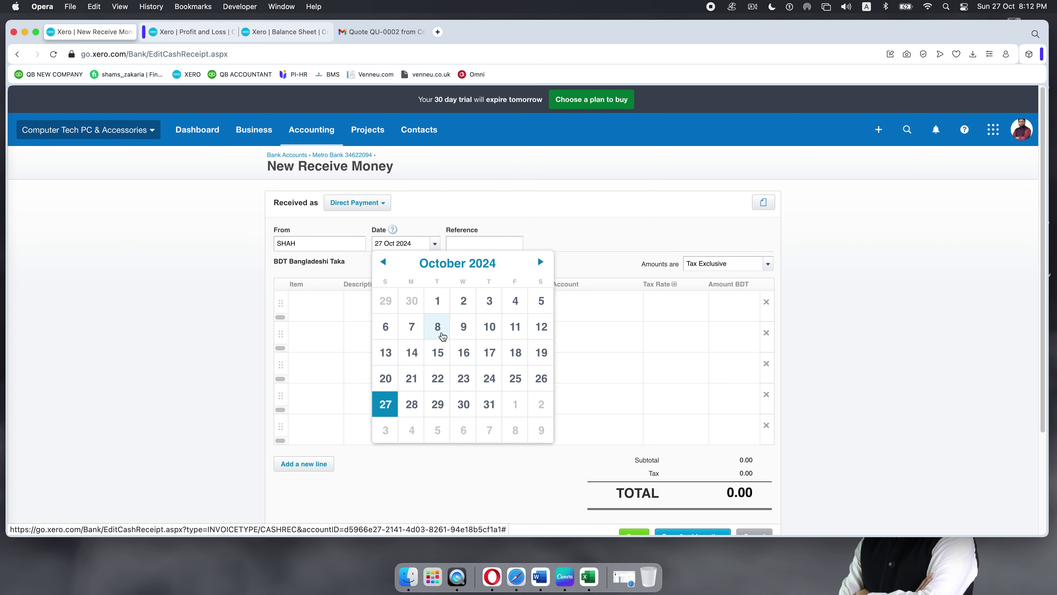
left_click(440, 333)
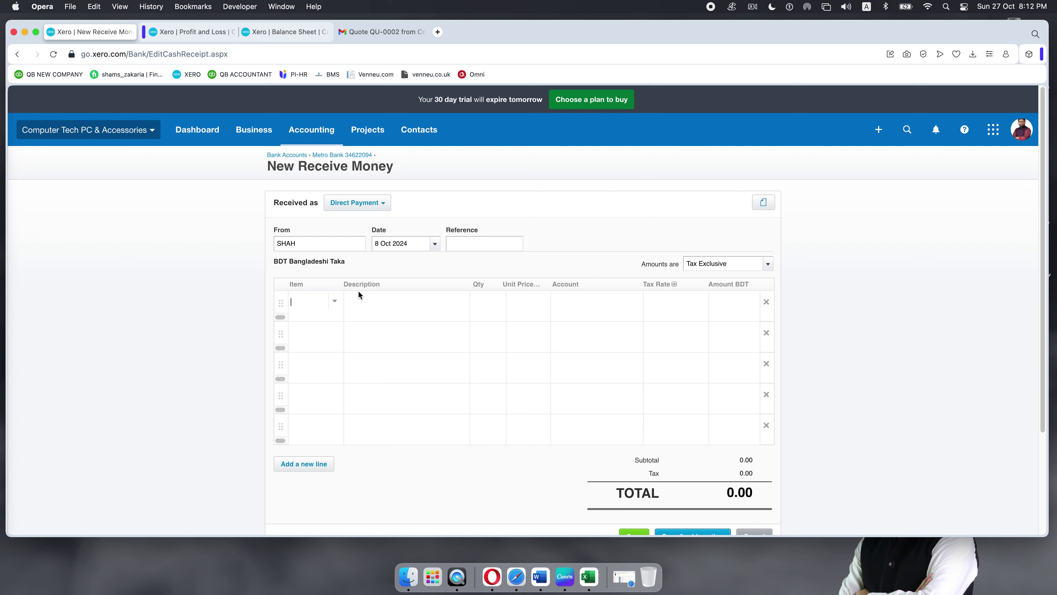
Step: Add 3 Keyboard and 5 Desktop, Laptop Upgrade and Installation lines
left_click(334, 306)
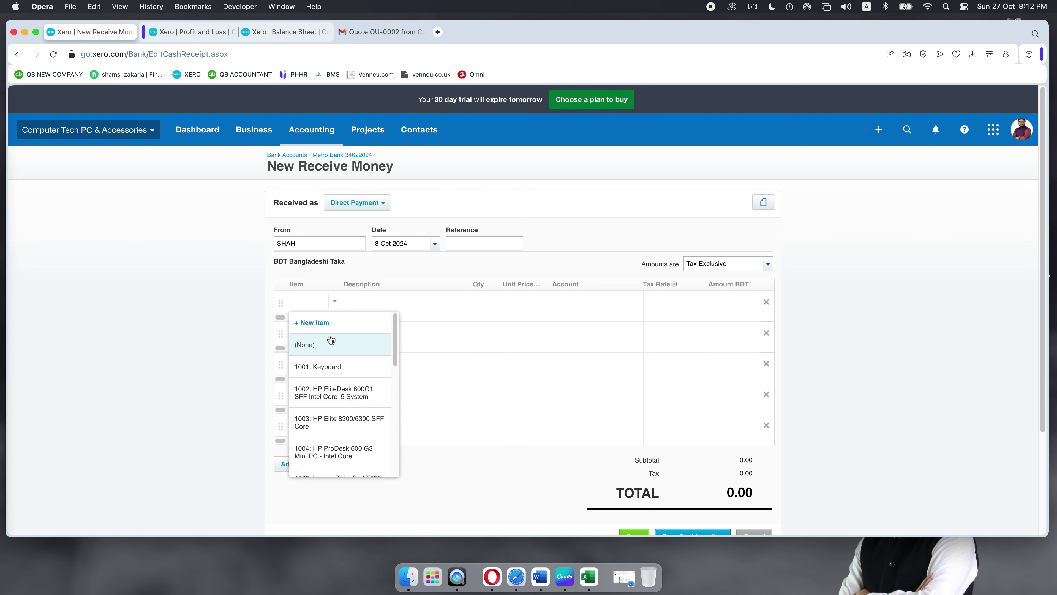
left_click(320, 367)
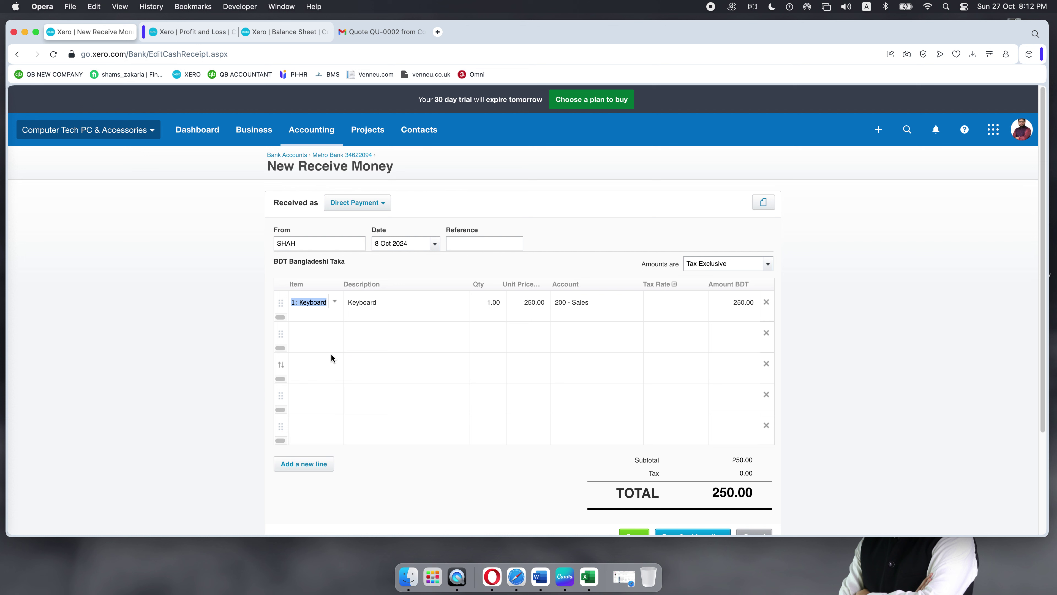
left_click(333, 338)
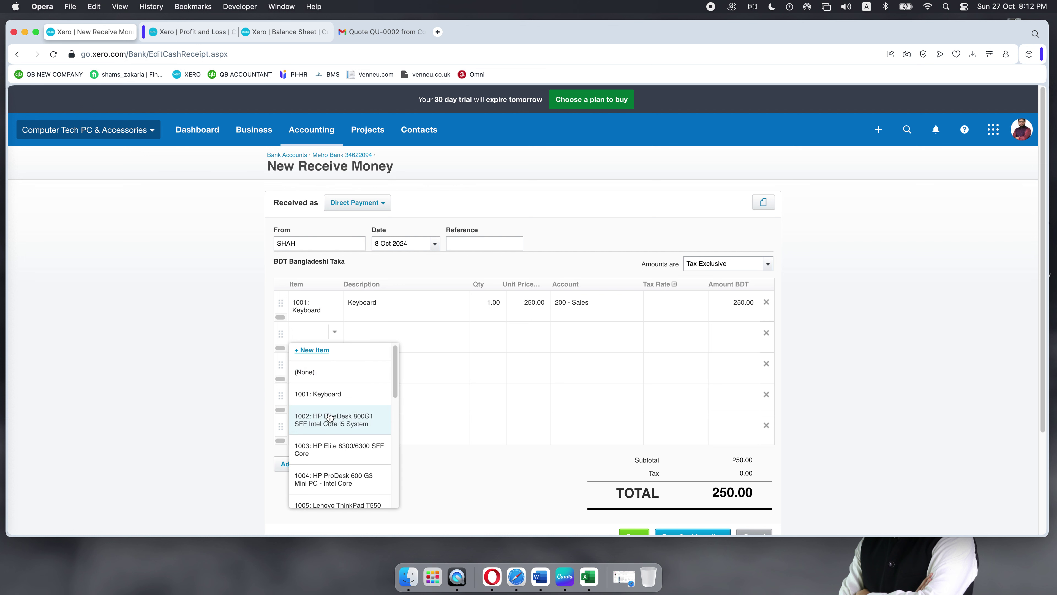
scroll(342, 445, "down", 8)
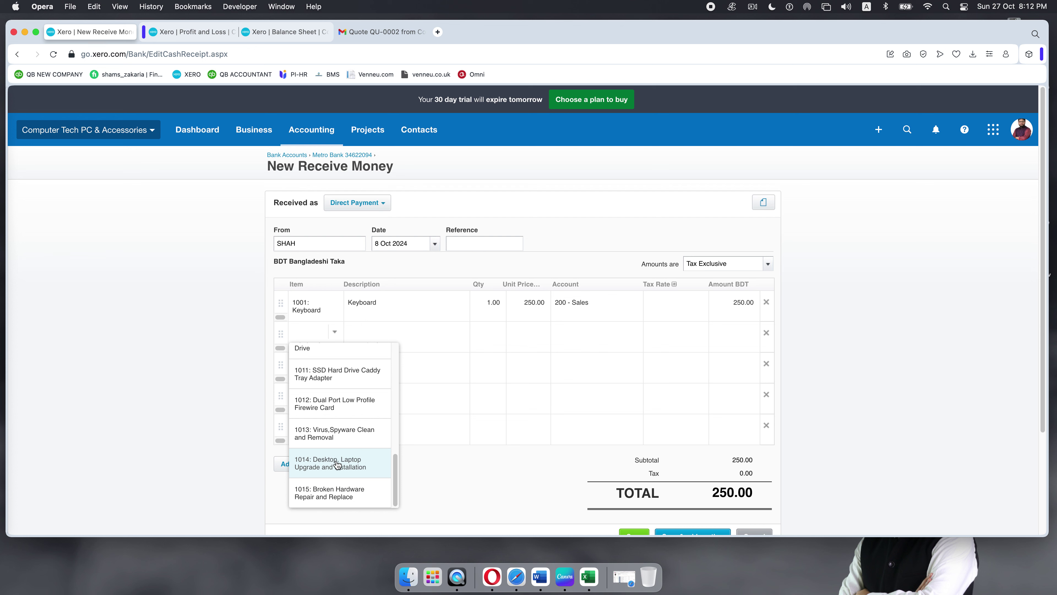
left_click(369, 461)
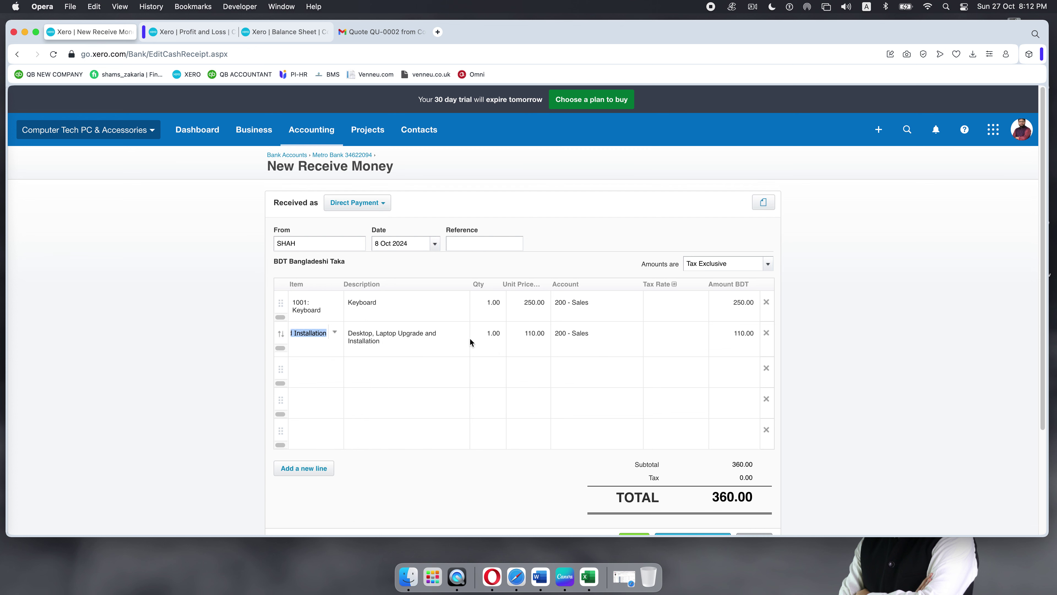
left_click(485, 301)
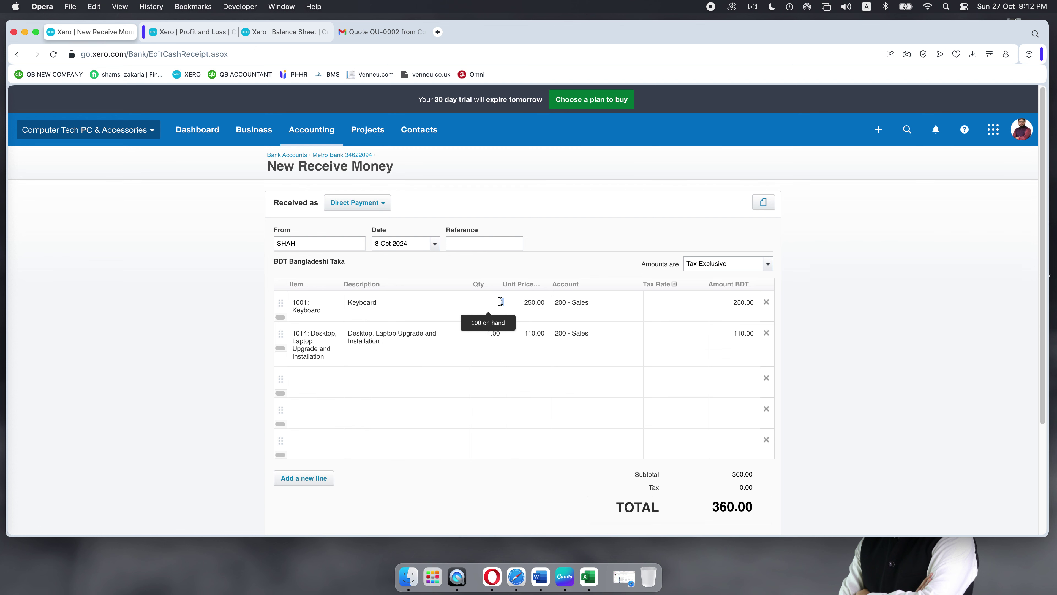
left_click(491, 335)
type("5")
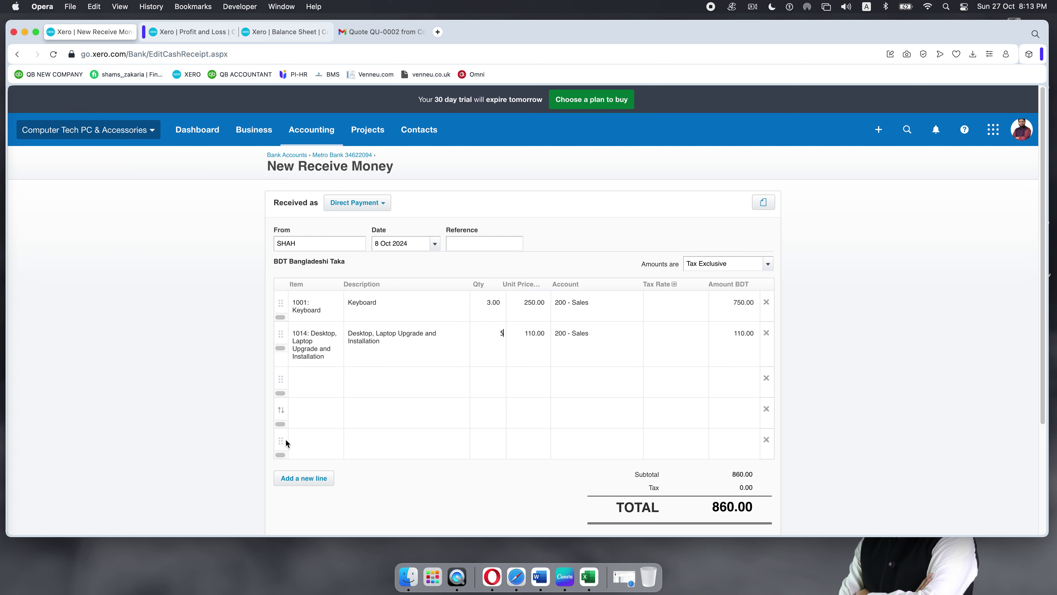
left_click(205, 415)
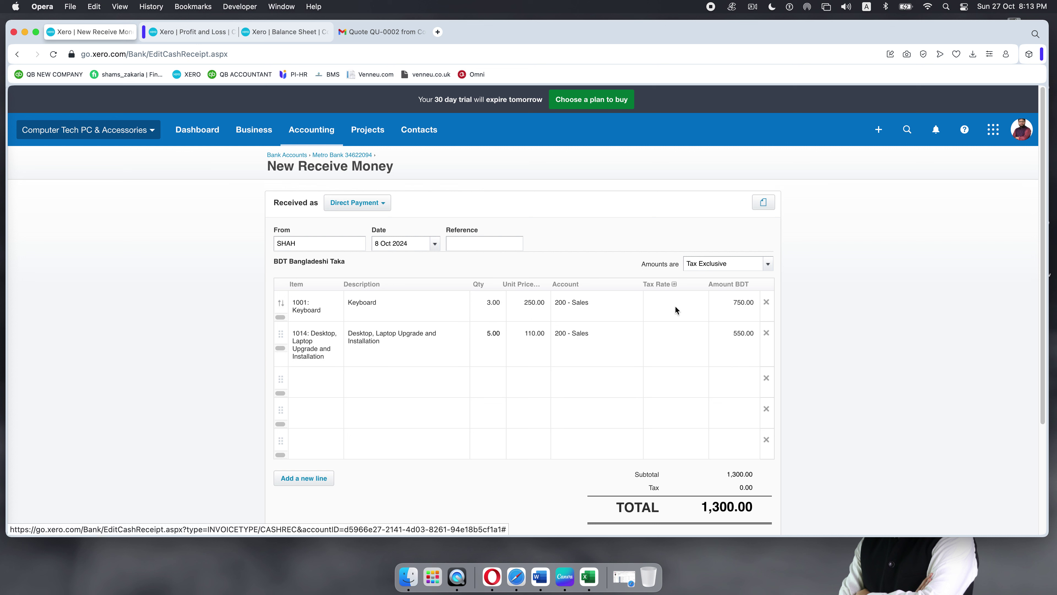
Step: Apply Sales tax 10% to both lines, bringing the total to 1,430.00
left_click(703, 303)
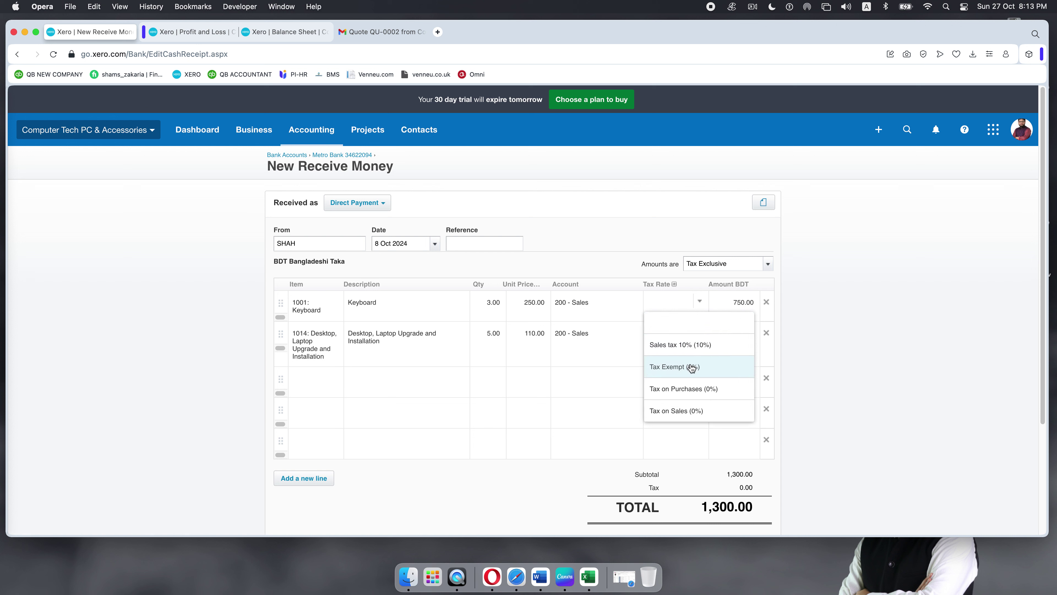
left_click(689, 344)
left_click(697, 340)
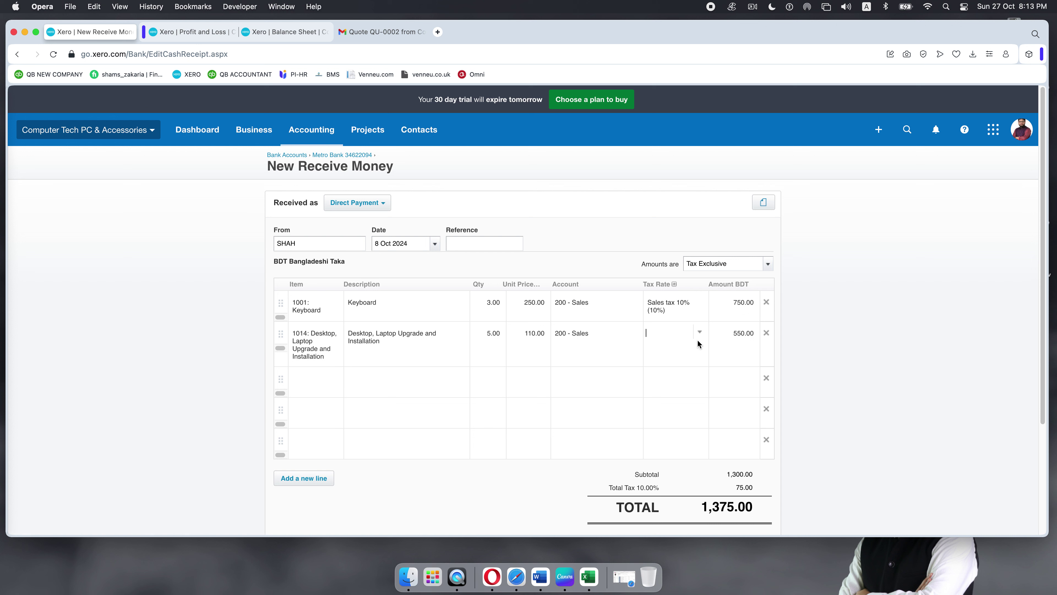
left_click(698, 340)
left_click(681, 378)
left_click(792, 381)
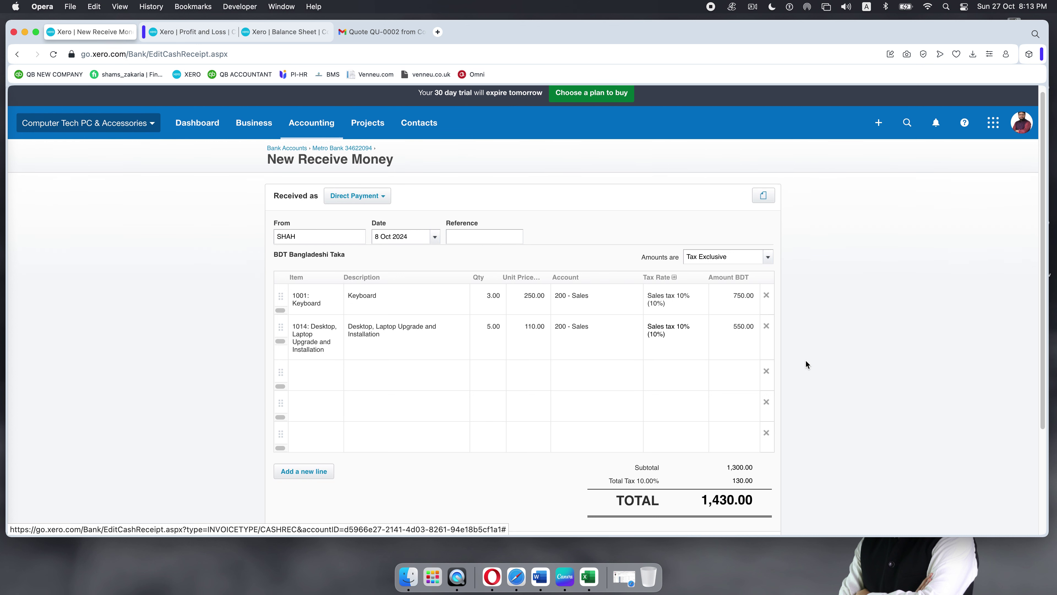
scroll(806, 363, "down", 3)
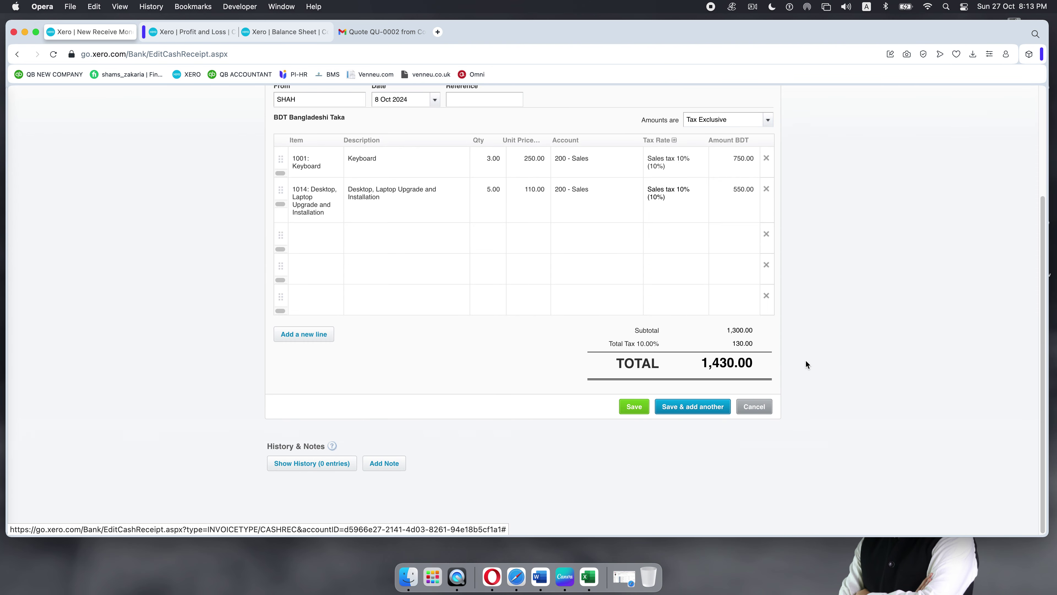
scroll(806, 363, "up", 3)
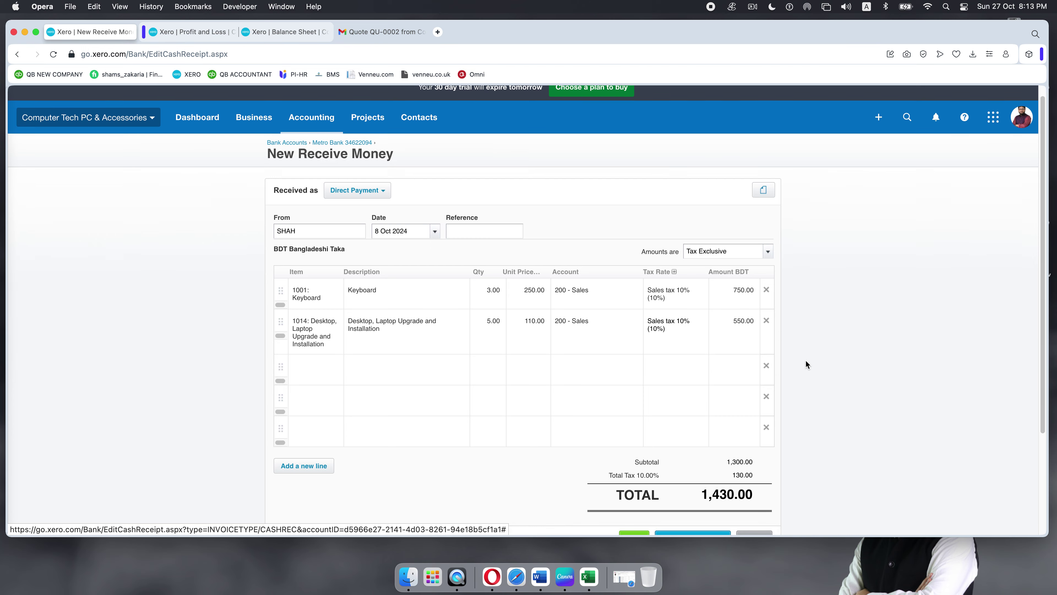
scroll(806, 363, "down", 1)
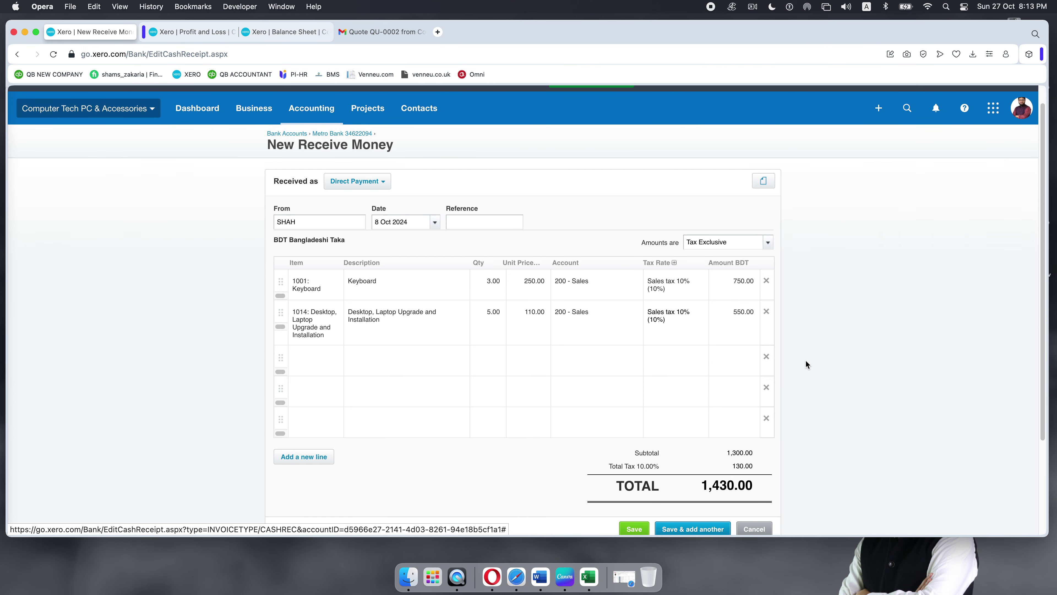
scroll(636, 355, "down", 4)
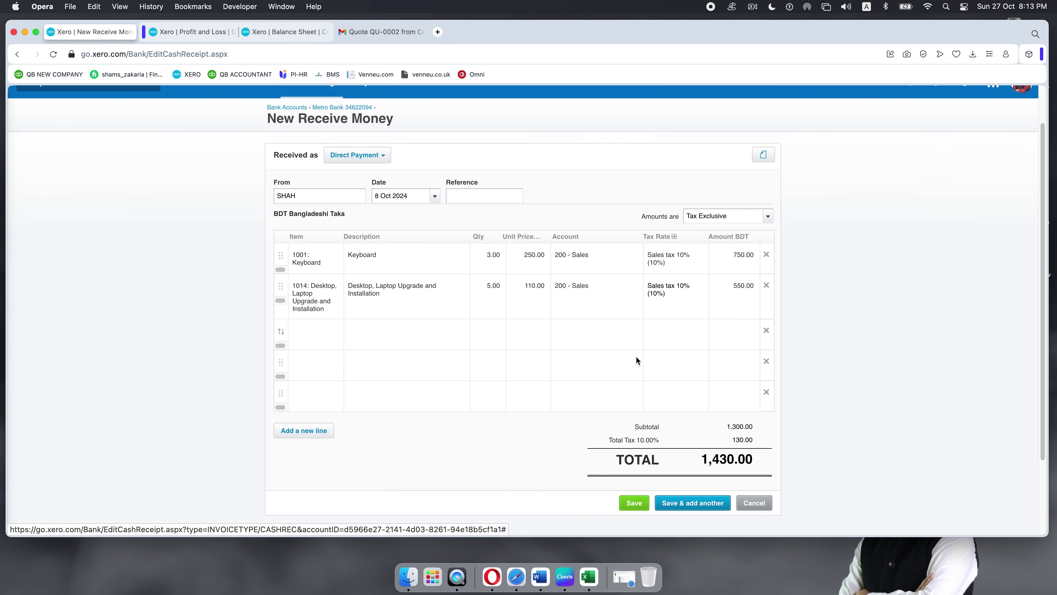
scroll(500, 277, "up", 1)
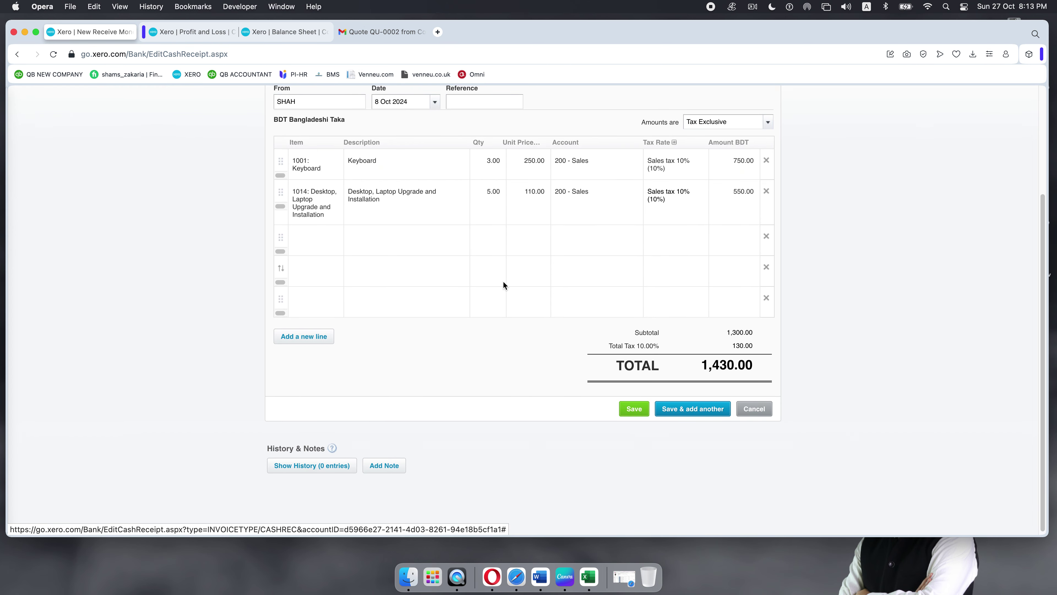
scroll(522, 282, "up", 1)
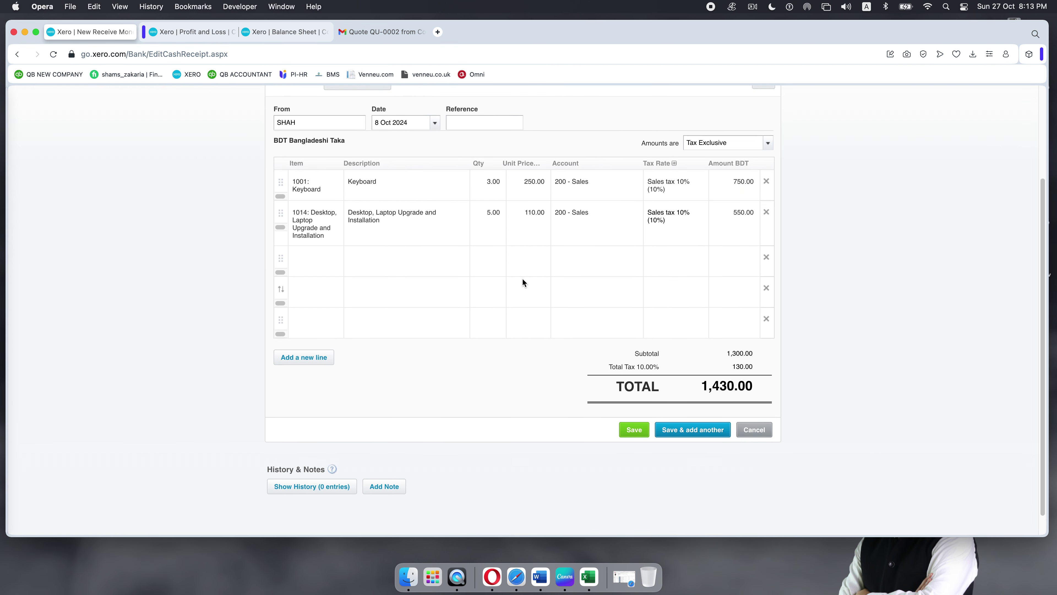
scroll(522, 282, "up", 4)
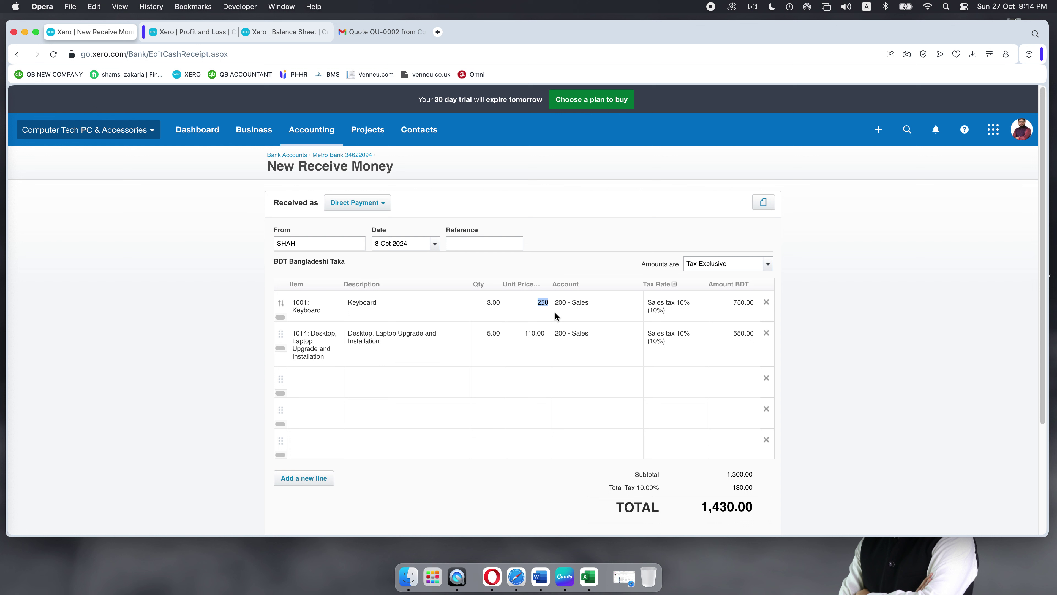
Step: Change the Keyboard unit price to 240.00, making the receipt total 1,397.00
type("240")
left_click(877, 332)
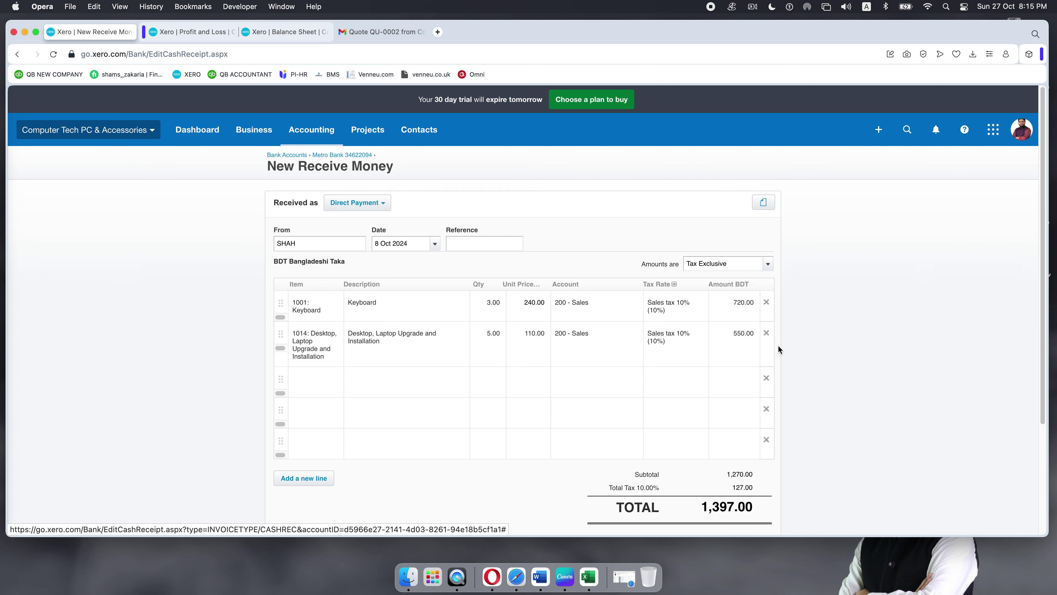
scroll(779, 349, "down", 4)
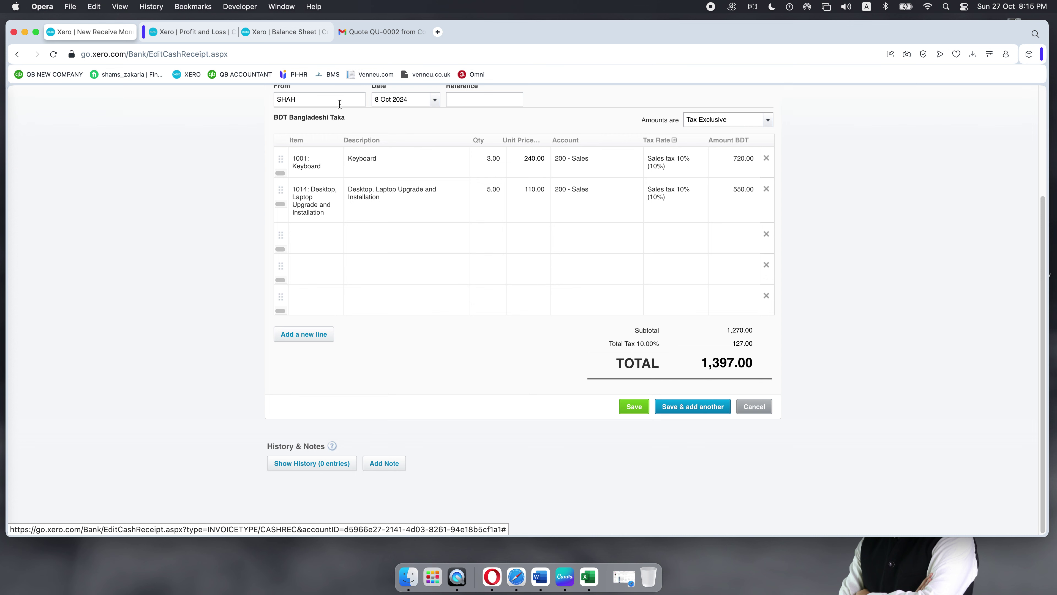
Step: Close the Gmail quote tab and go back to the October Profit and Loss report
left_click(202, 31)
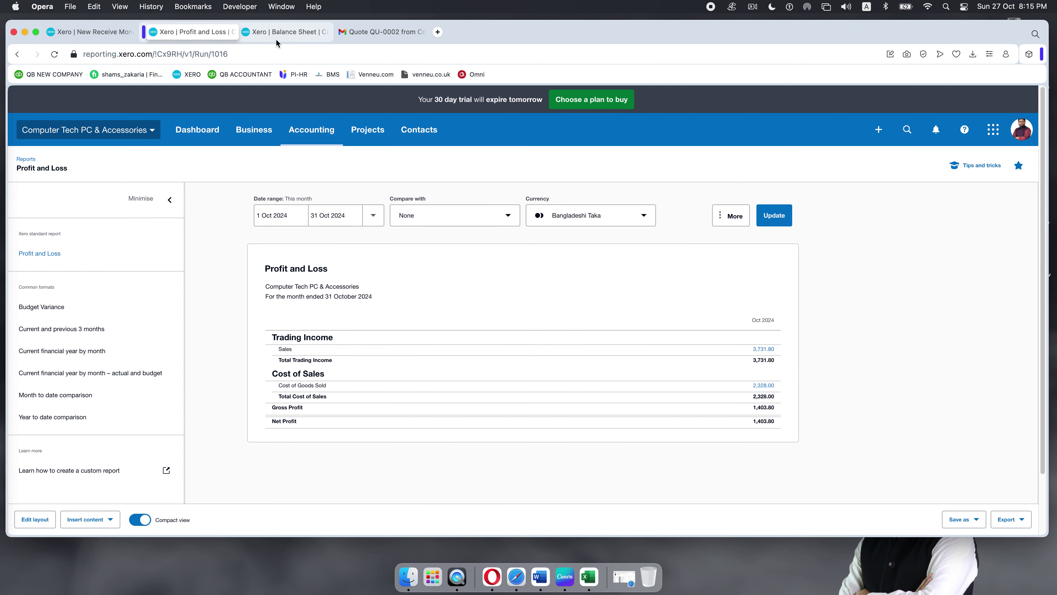
left_click(291, 31)
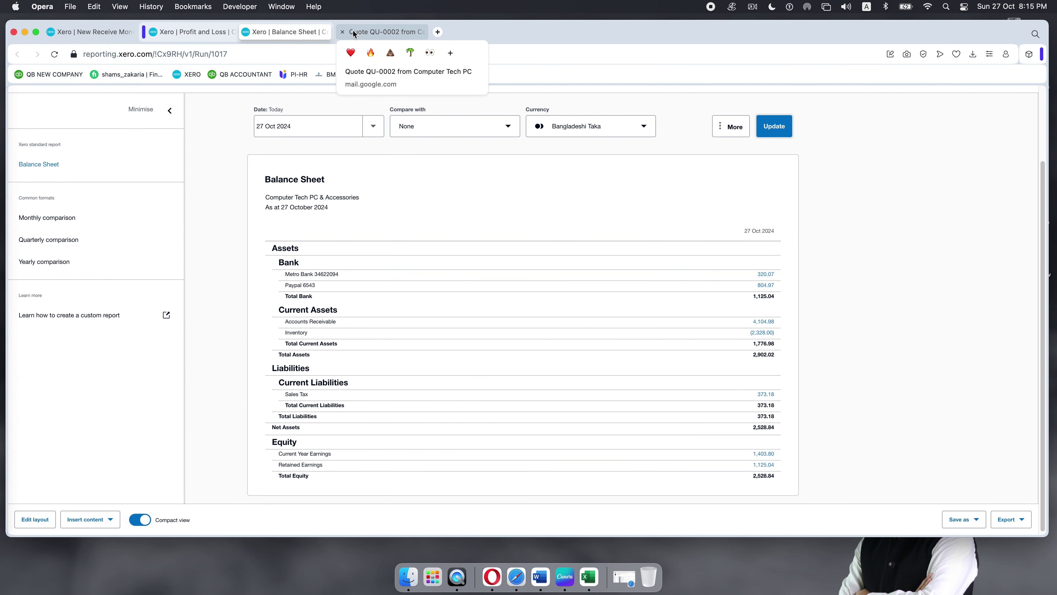
left_click(343, 32)
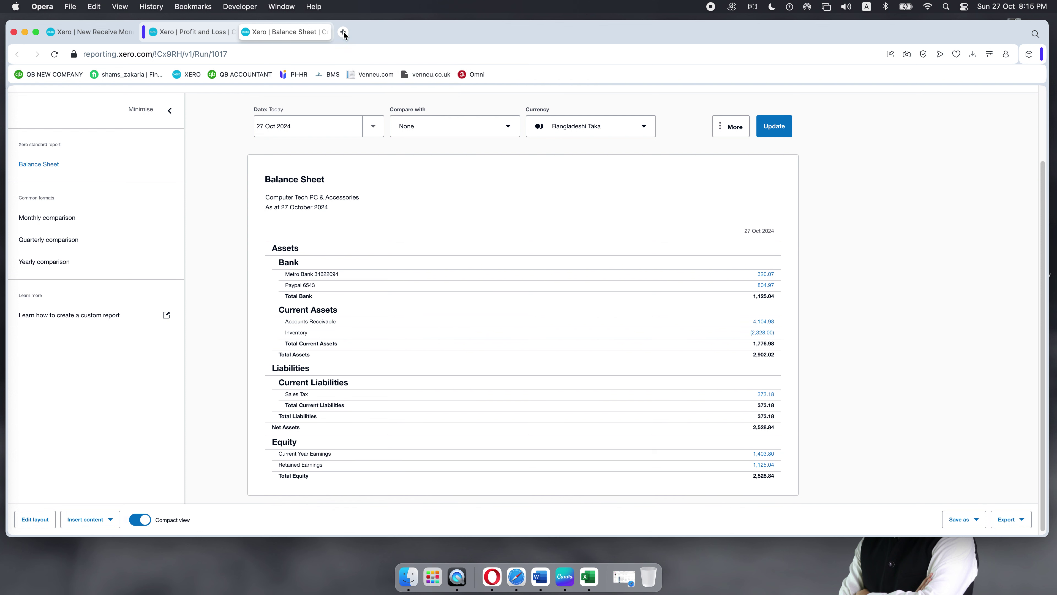
left_click(210, 31)
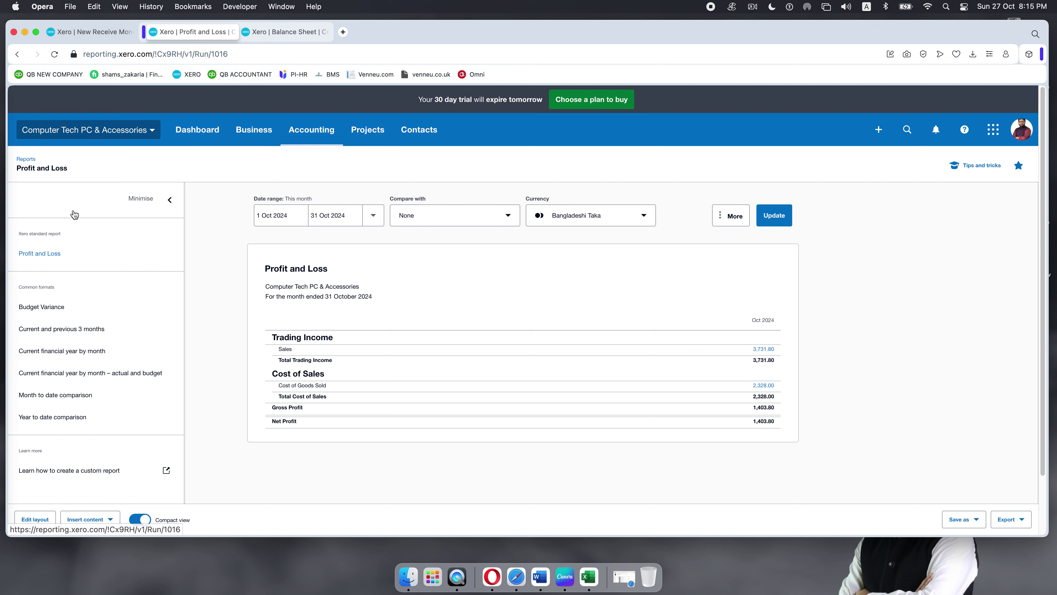
left_click(320, 131)
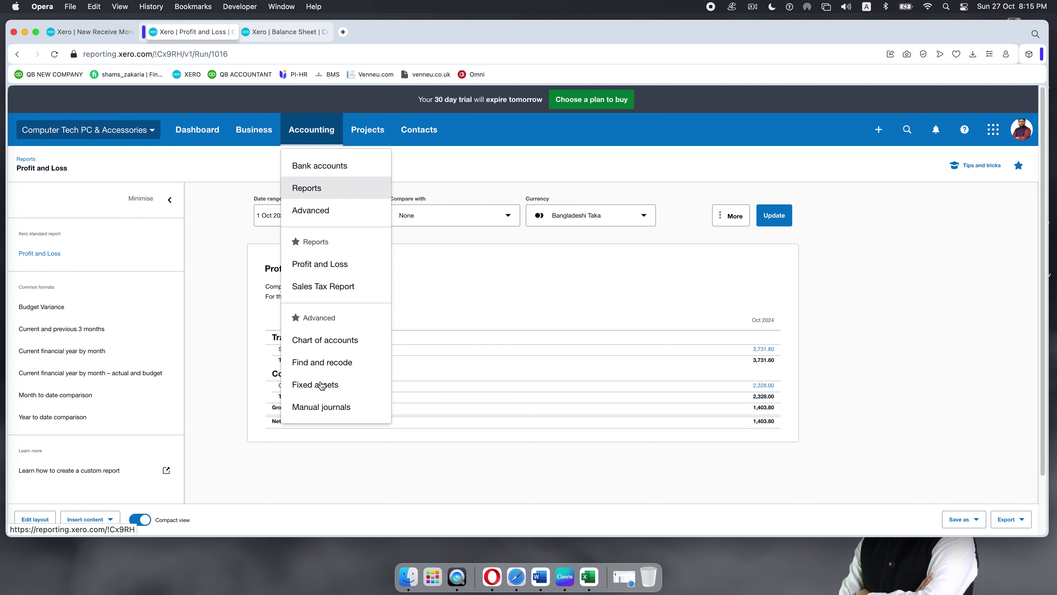
left_click(323, 339)
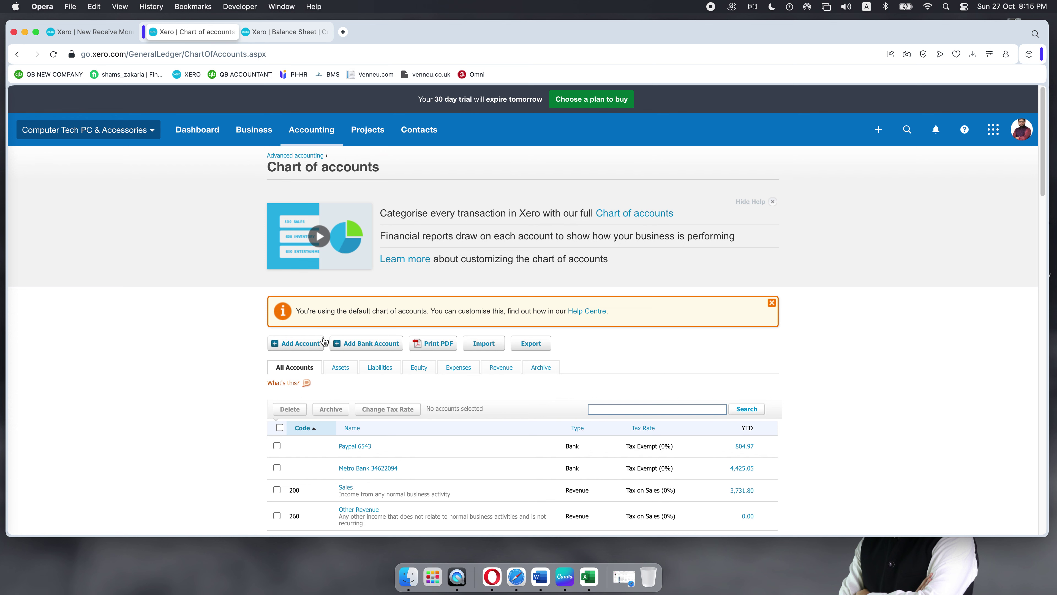
left_click(457, 467)
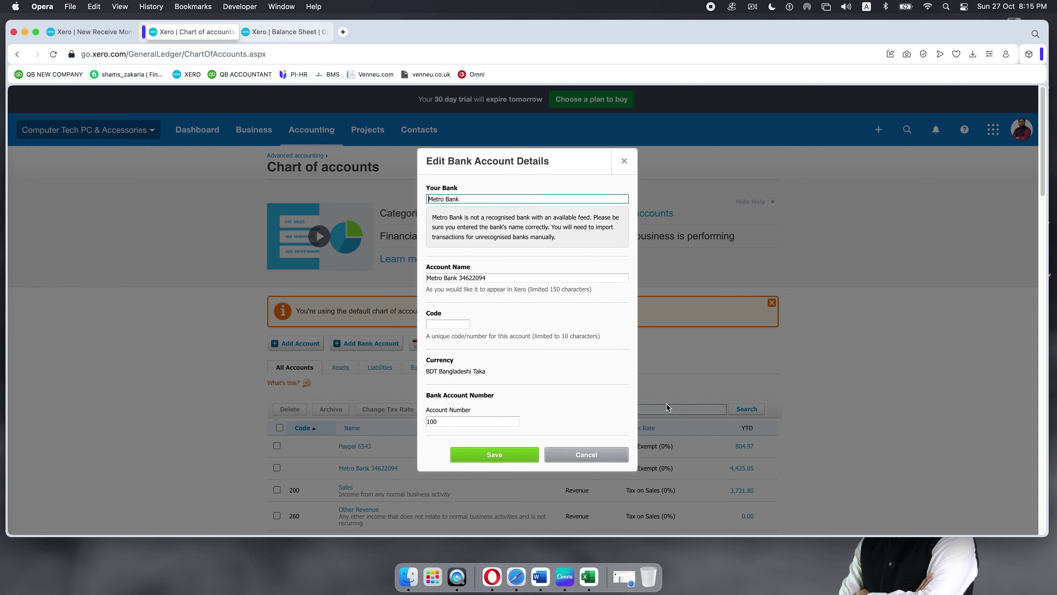
left_click(587, 455)
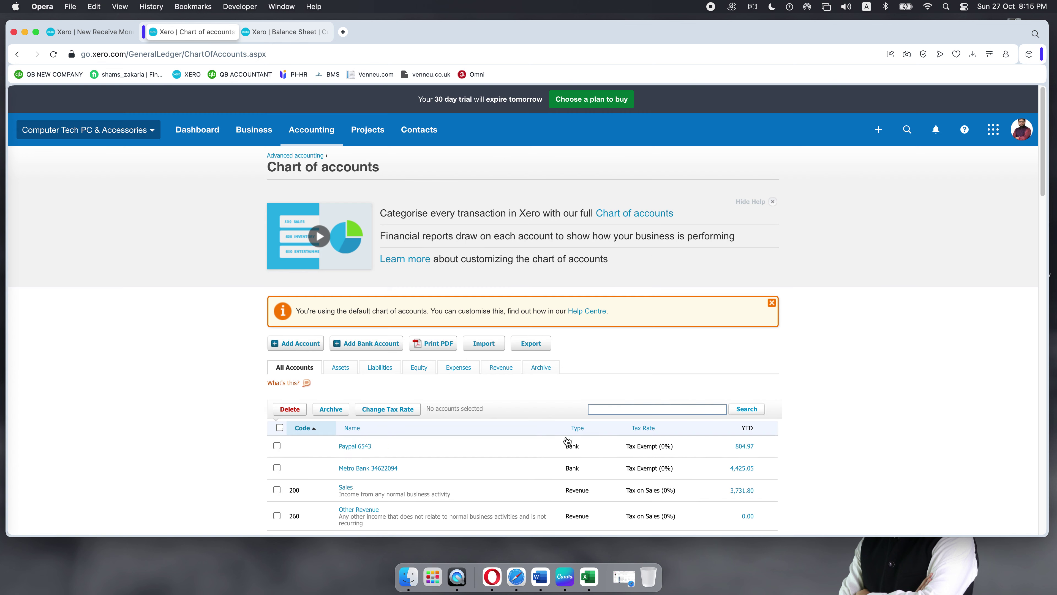
left_click(368, 468)
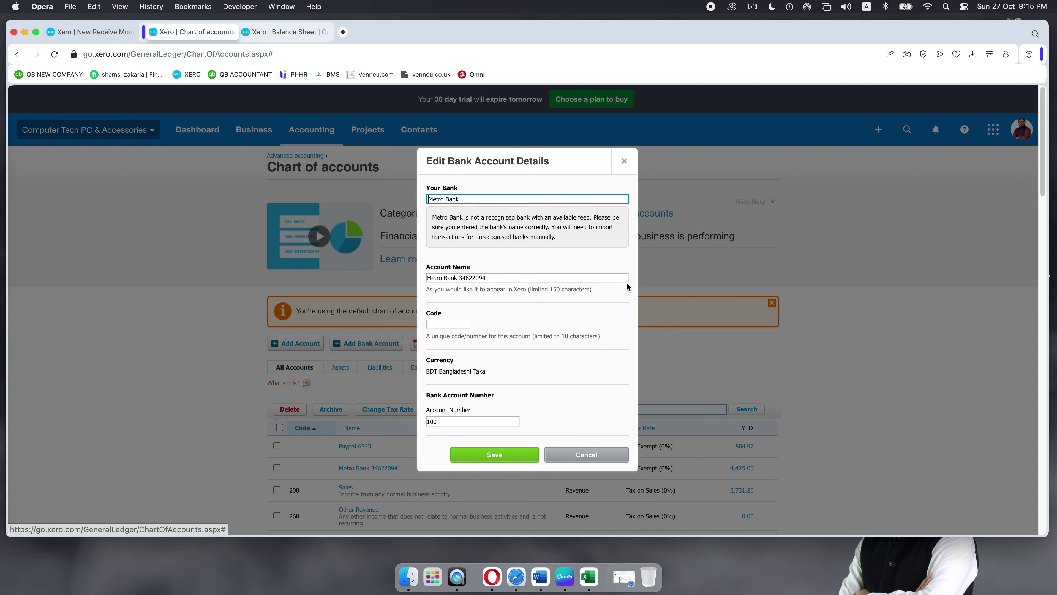
left_click(623, 163)
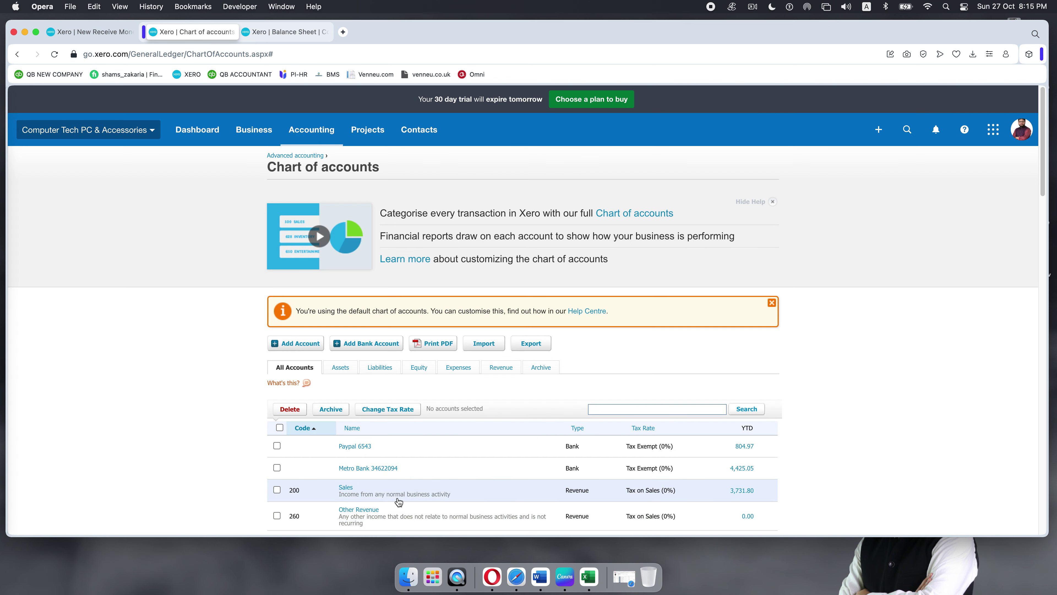
left_click(741, 473)
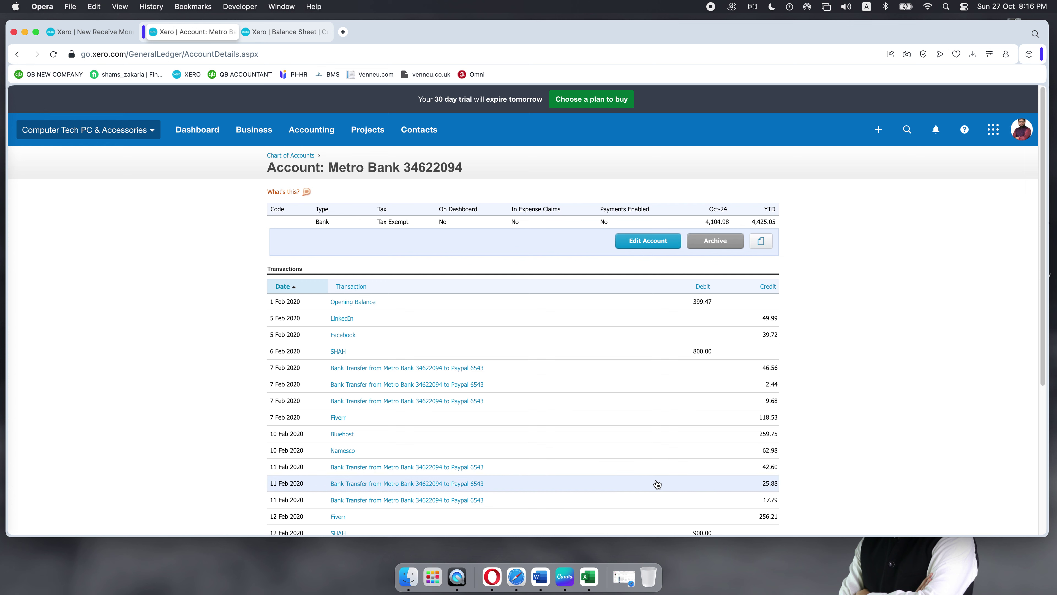
Step: Scroll through the Metro Bank transactions list, then return to the Chart of accounts
scroll(595, 390, "down", 1)
scroll(595, 389, "down", 5)
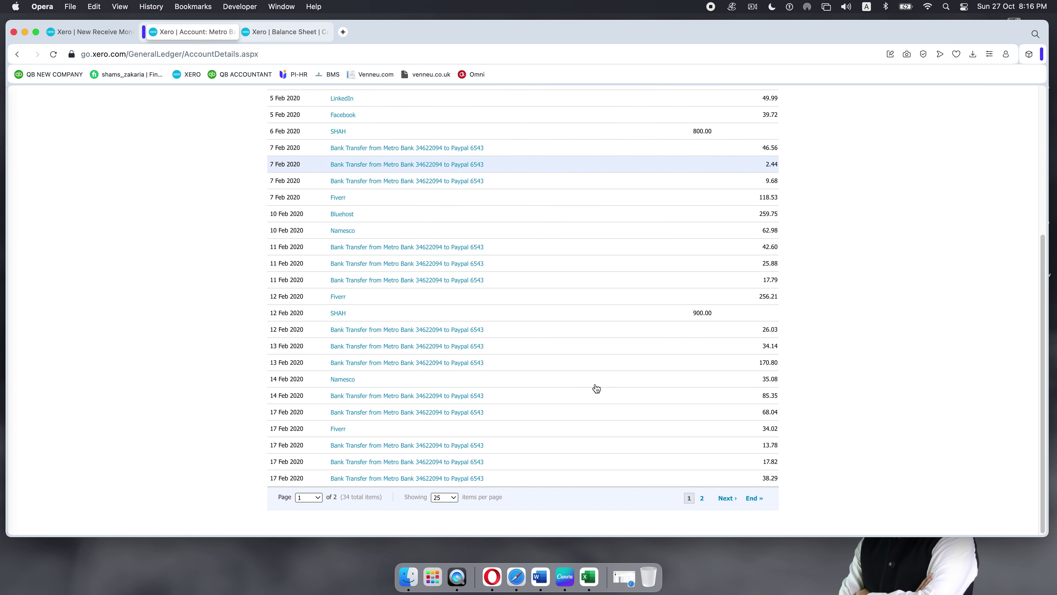
scroll(595, 394, "up", 5)
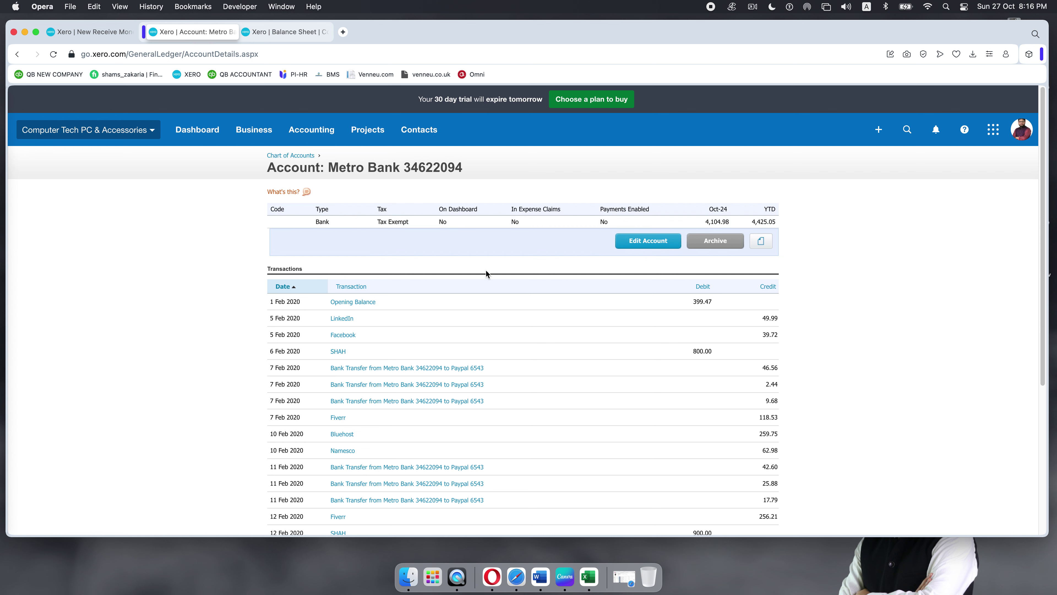
scroll(525, 283, "down", 1)
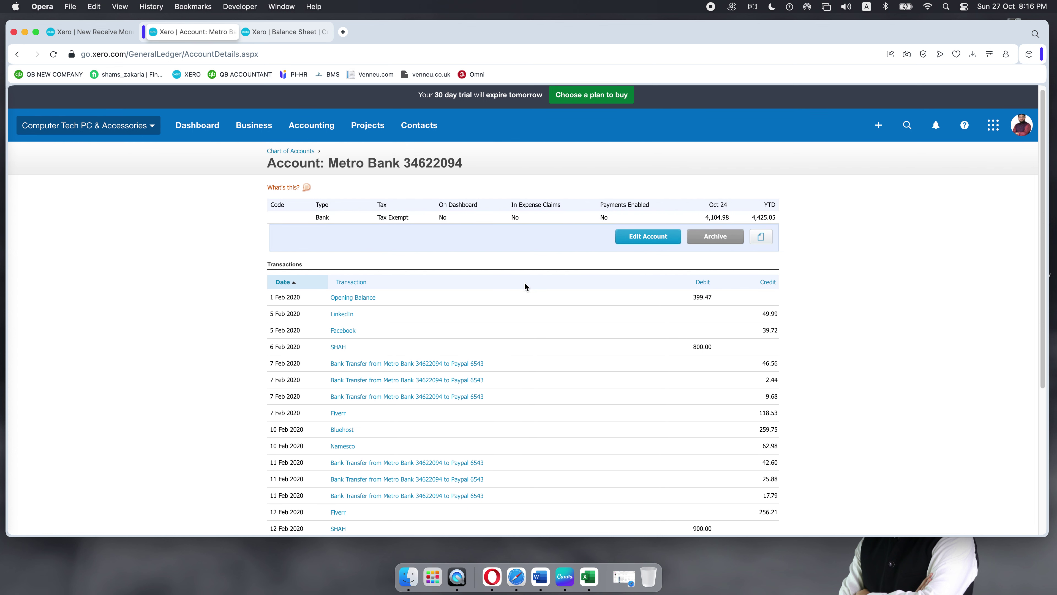
scroll(525, 286, "down", 5)
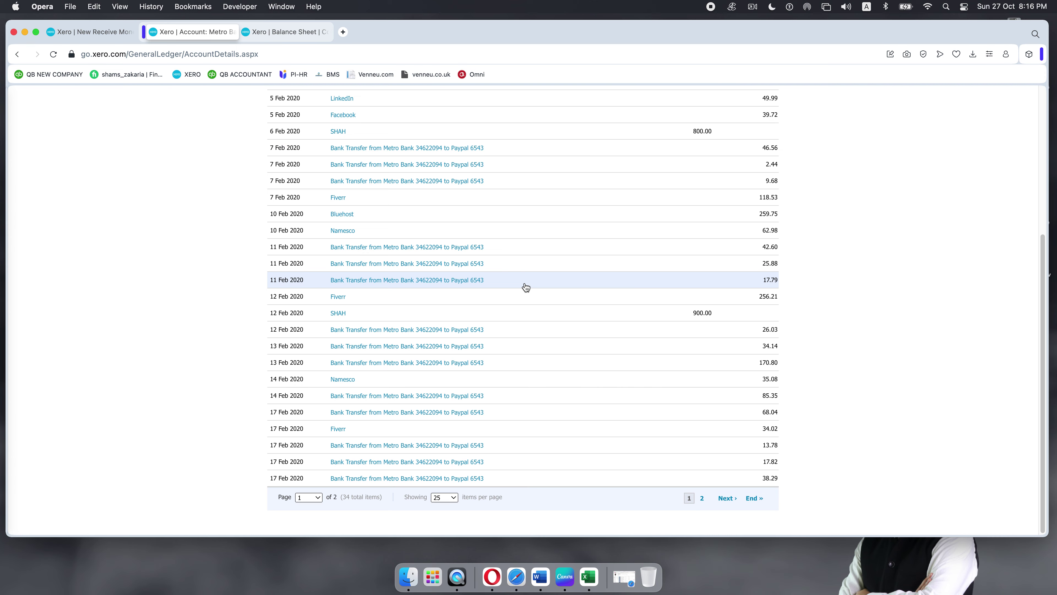
scroll(526, 287, "up", 5)
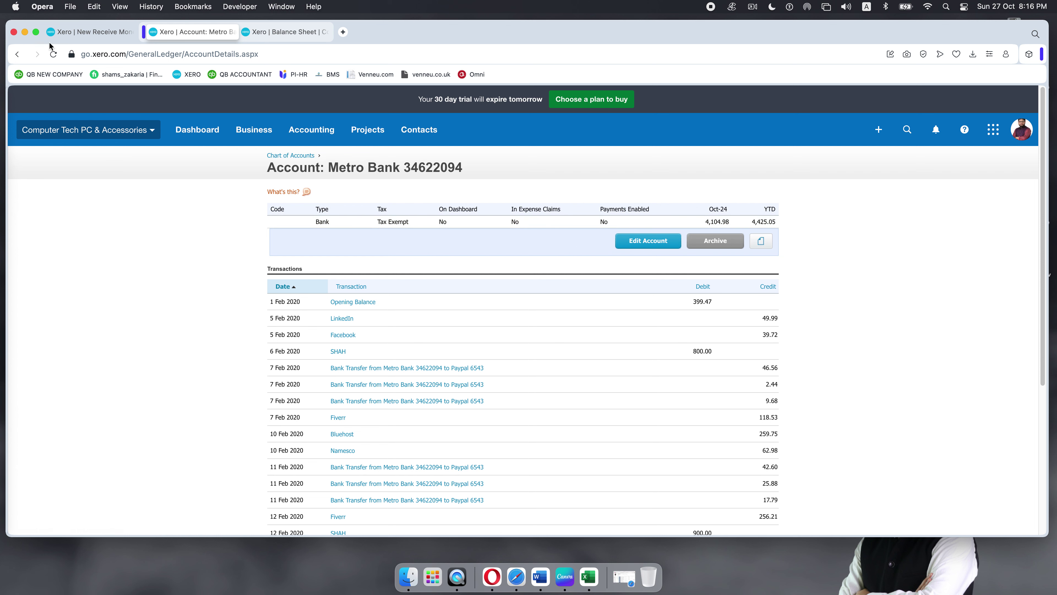
left_click(17, 54)
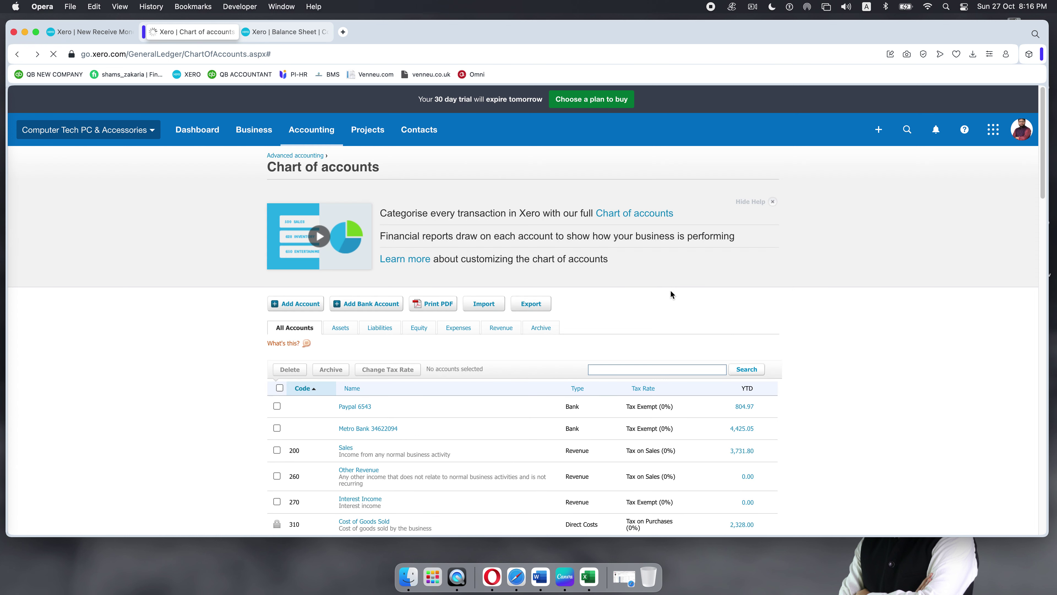
Step: Switch back to the unsaved New Receive Money form totalling 1,397.00
scroll(670, 297, "down", 7)
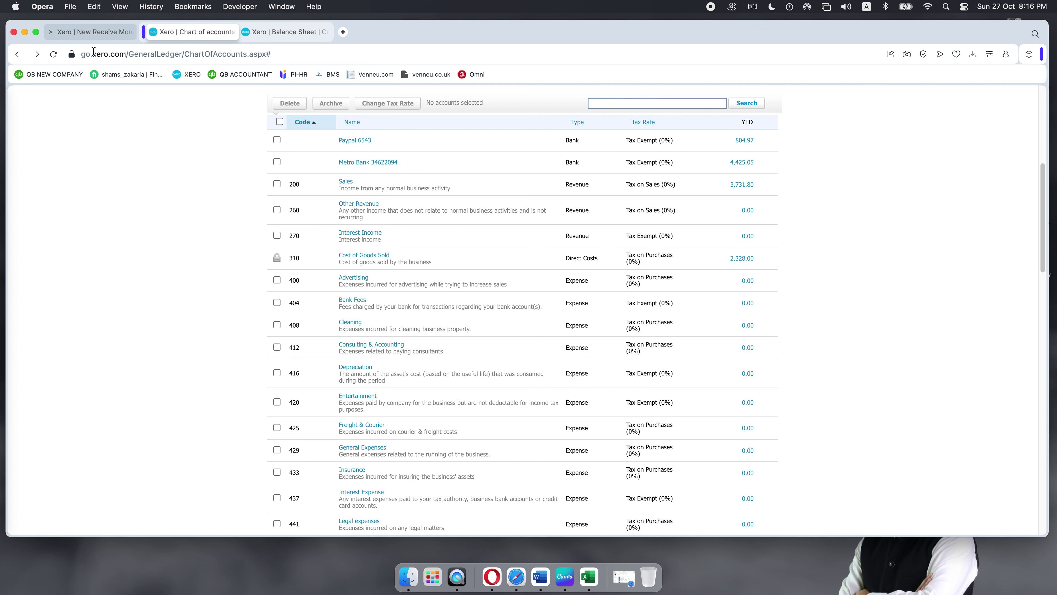
key("ctrl+Tab")
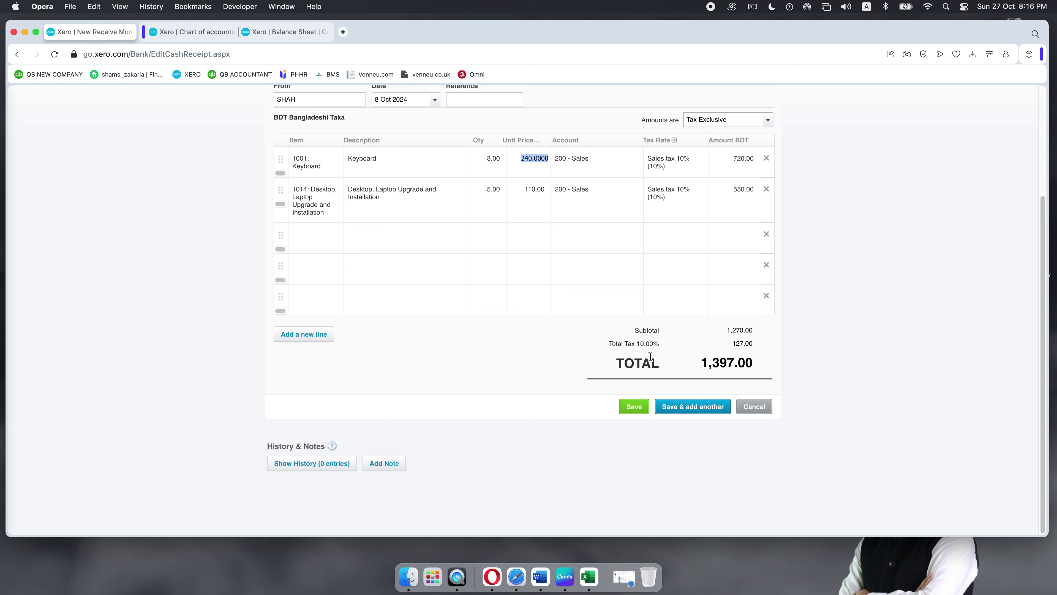
left_click(633, 407)
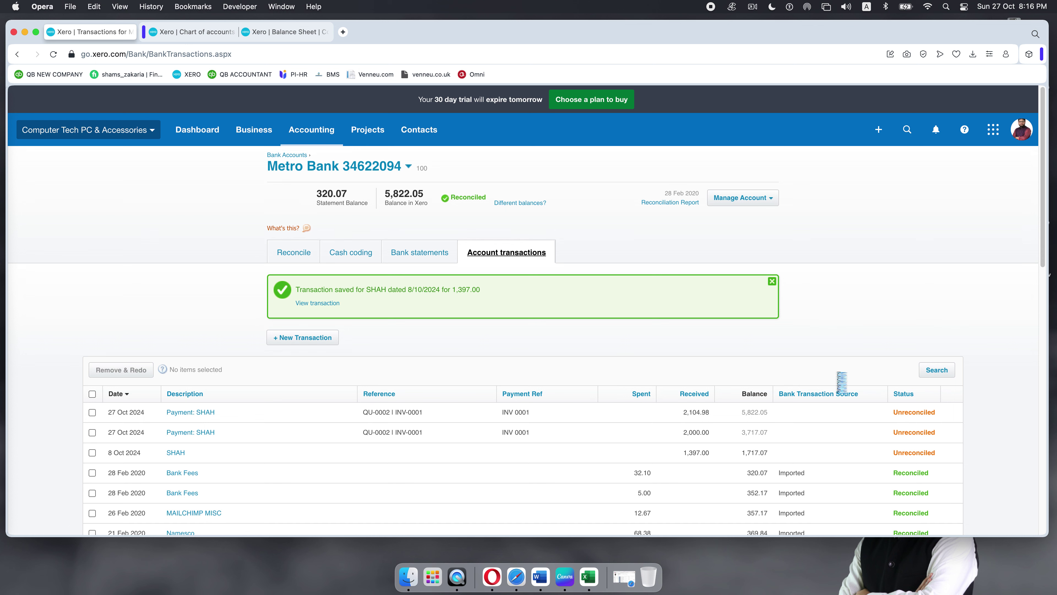
left_click(189, 32)
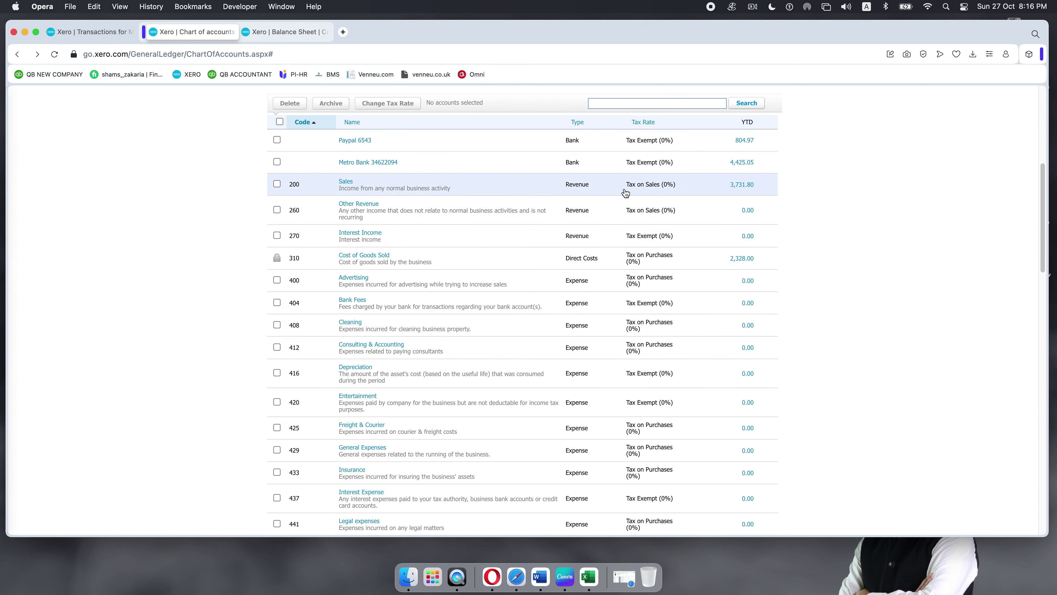
left_click(54, 54)
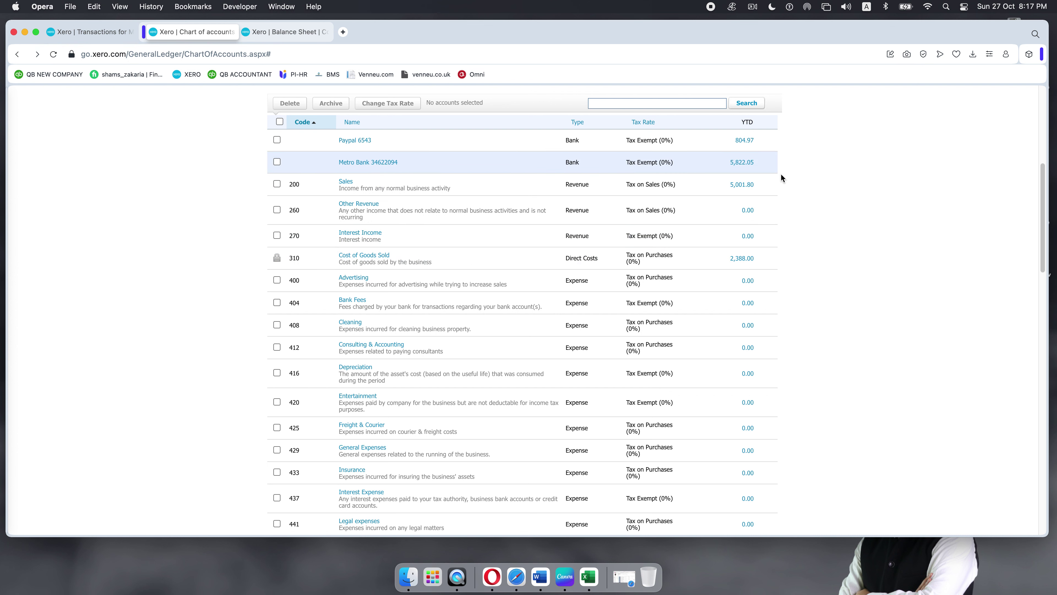
scroll(783, 170, "up", 5)
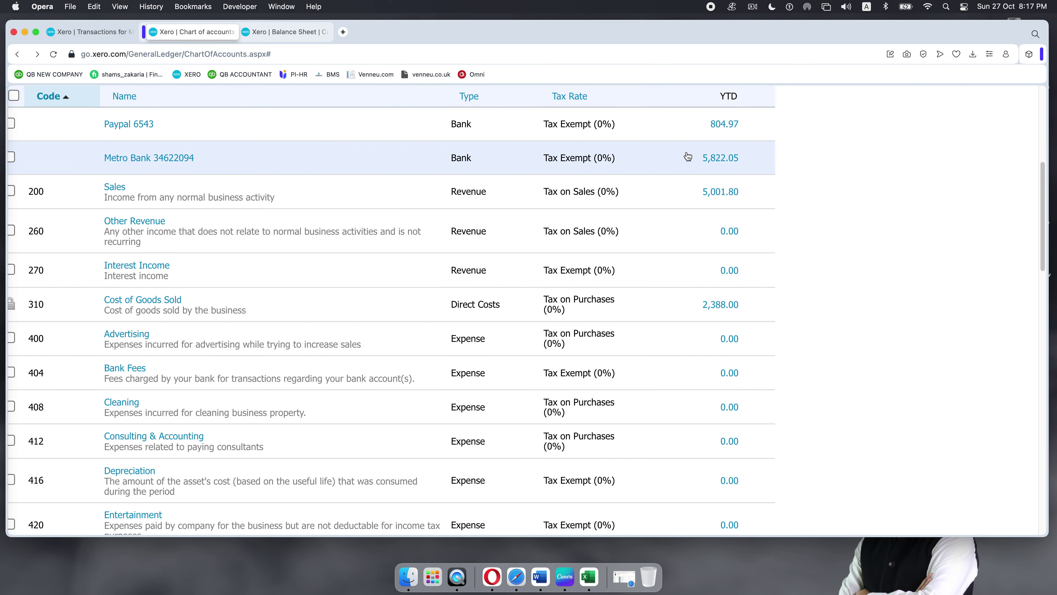
left_click(75, 35)
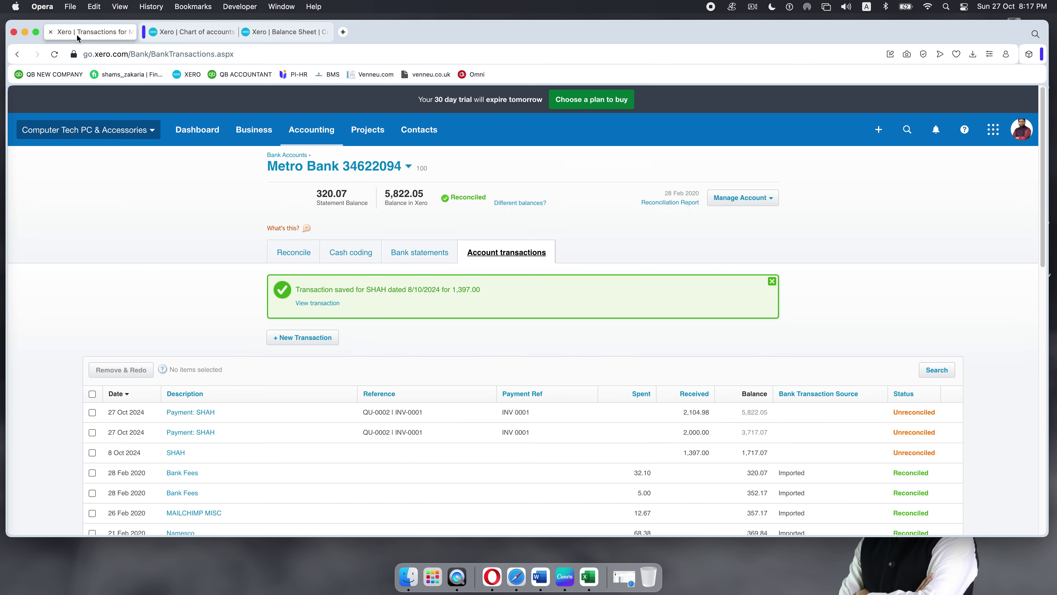
Step: From Business > Invoices, create a blank invoice numbered INV-0002 dated 27 Oct 2024
left_click(772, 281)
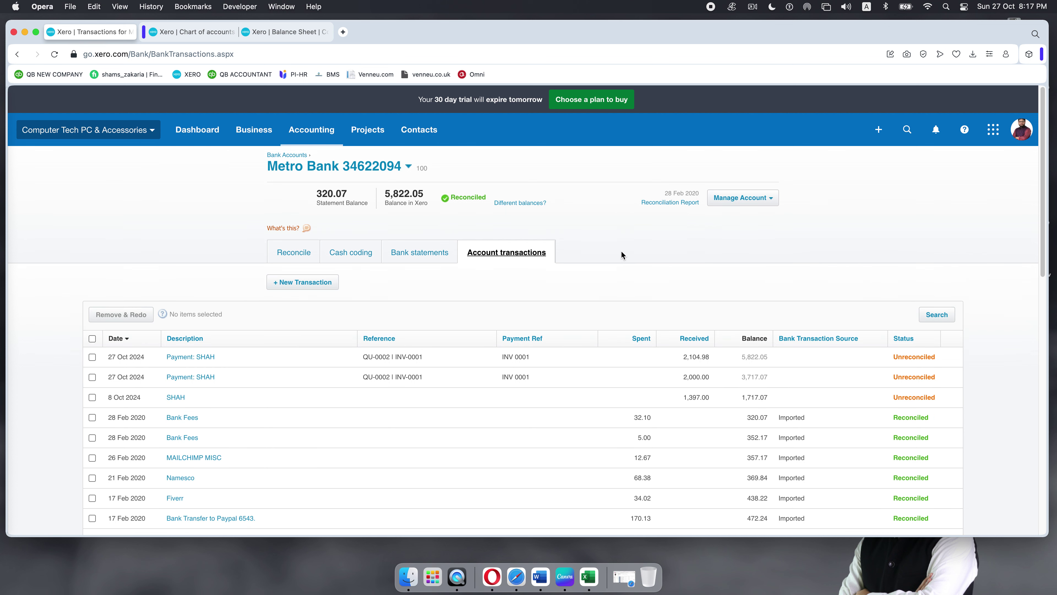
left_click(256, 130)
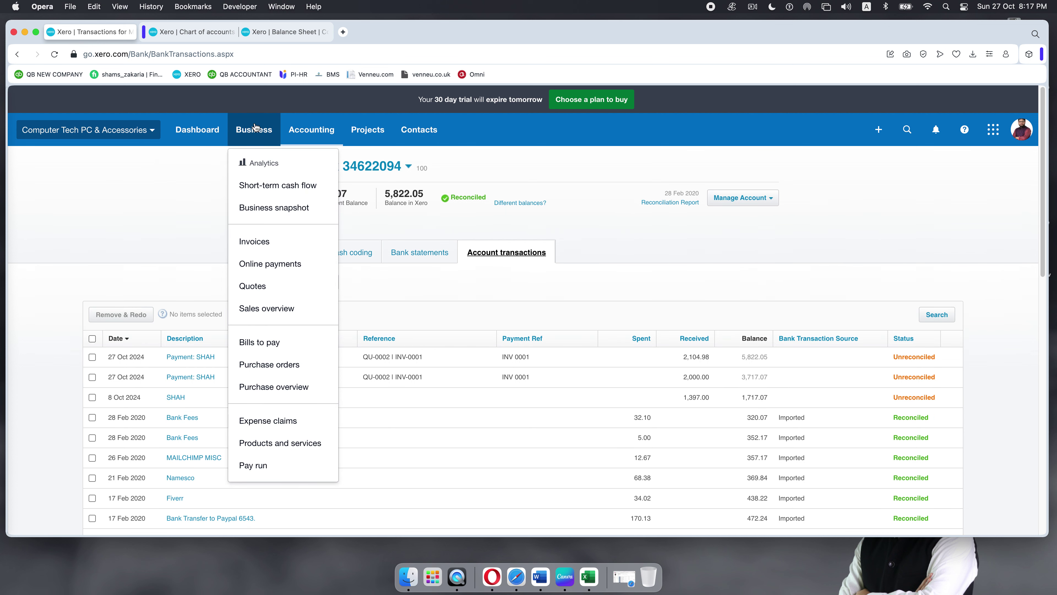
left_click(253, 243)
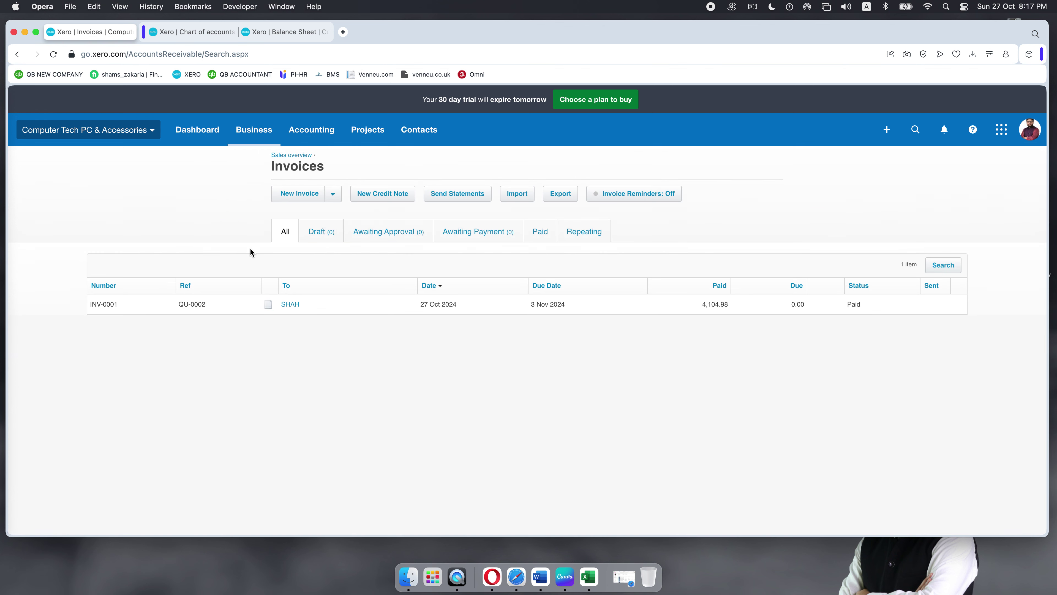
left_click(296, 199)
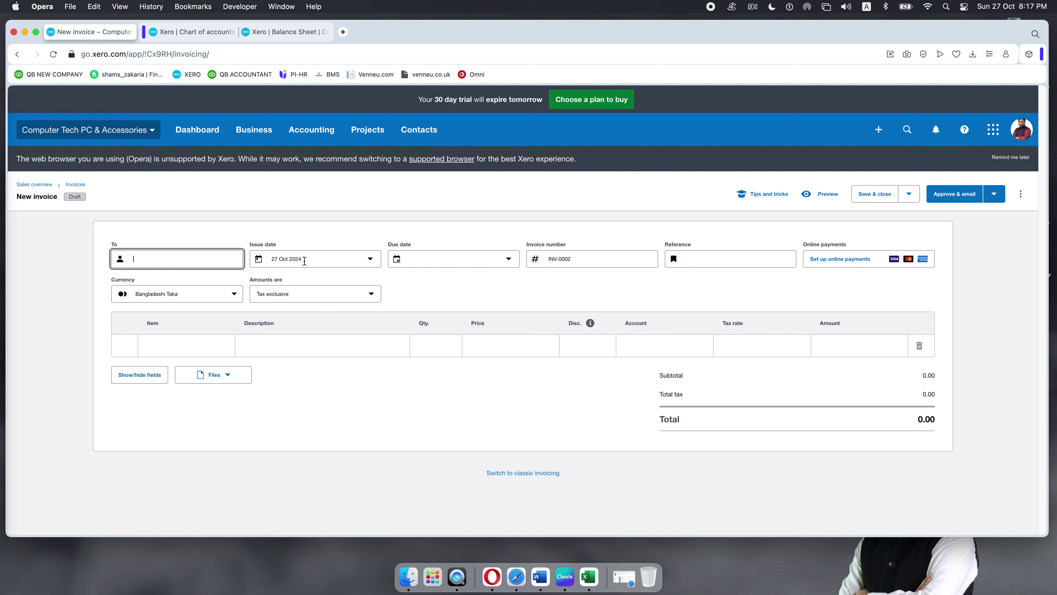
Step: Address draft INV-0002 to the matching customer found with 's', leaving the Item list unused
type("s")
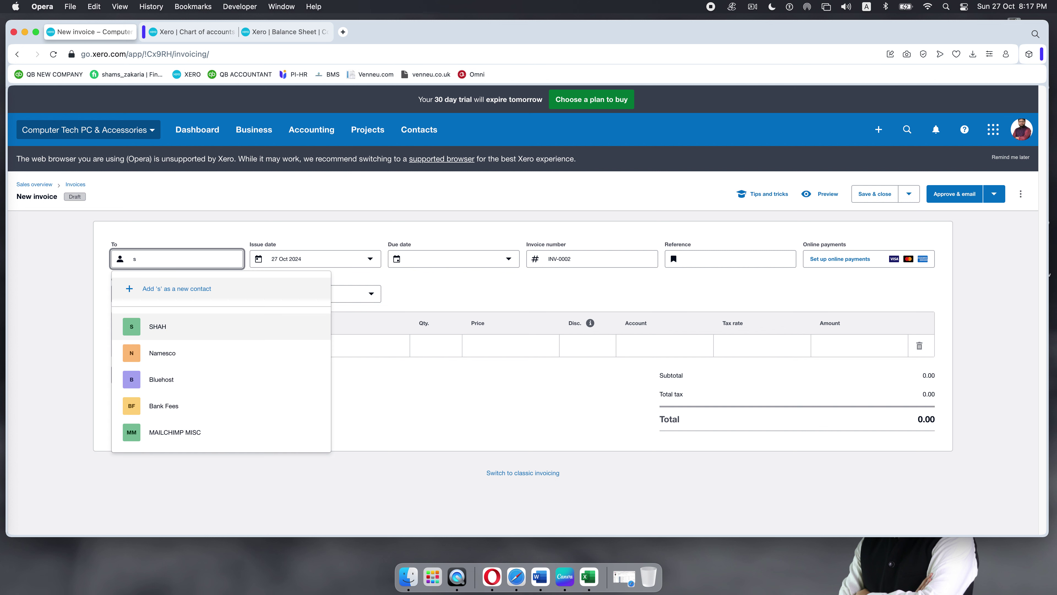
left_click(214, 329)
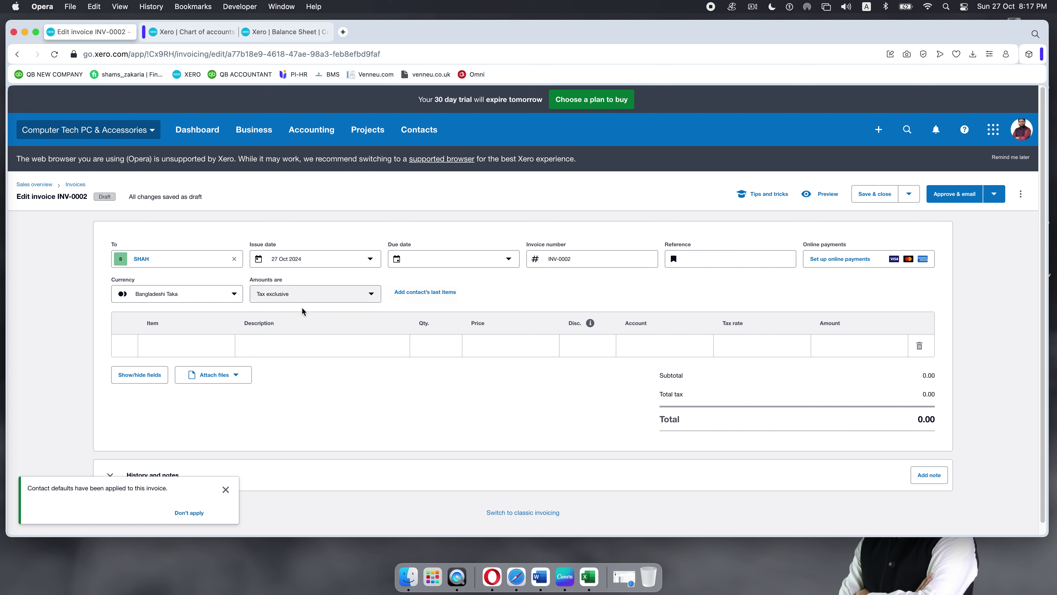
left_click(203, 345)
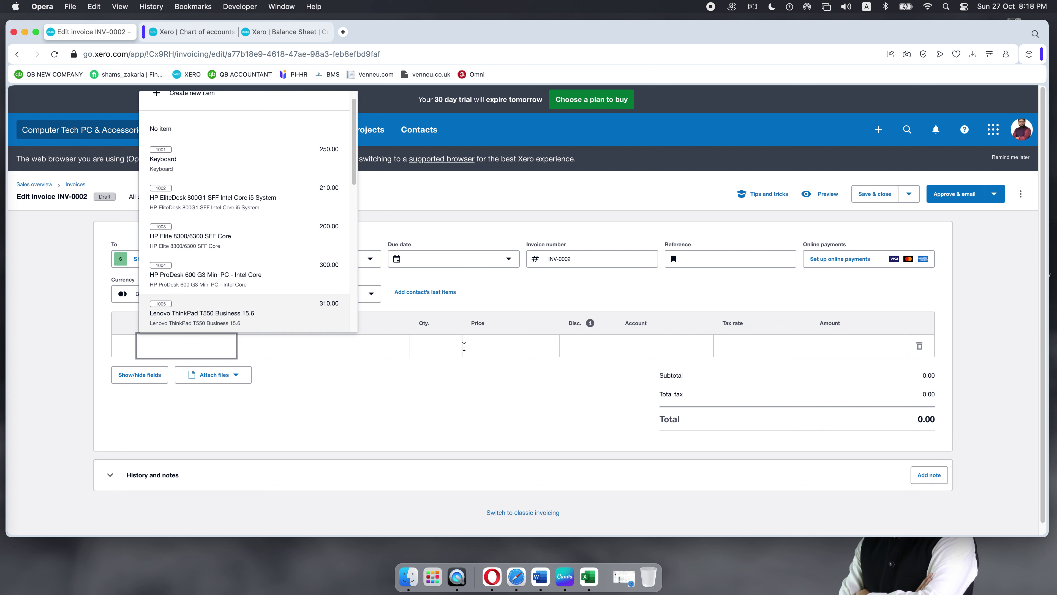
left_click(33, 314)
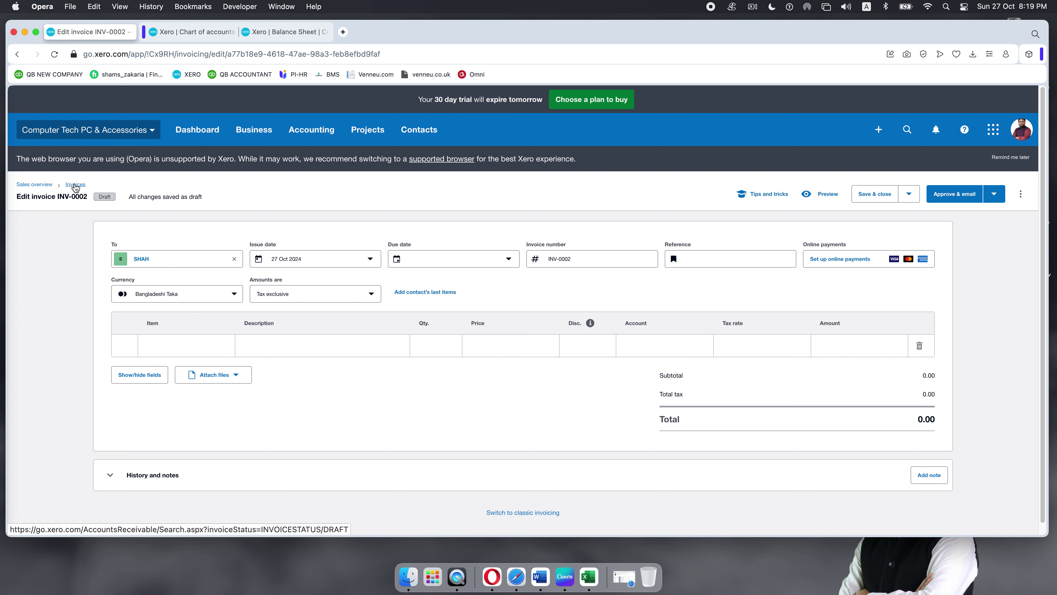
Step: Return to the invoices list and review the Awaiting Approval, Awaiting Payment and Paid tabs
left_click(75, 185)
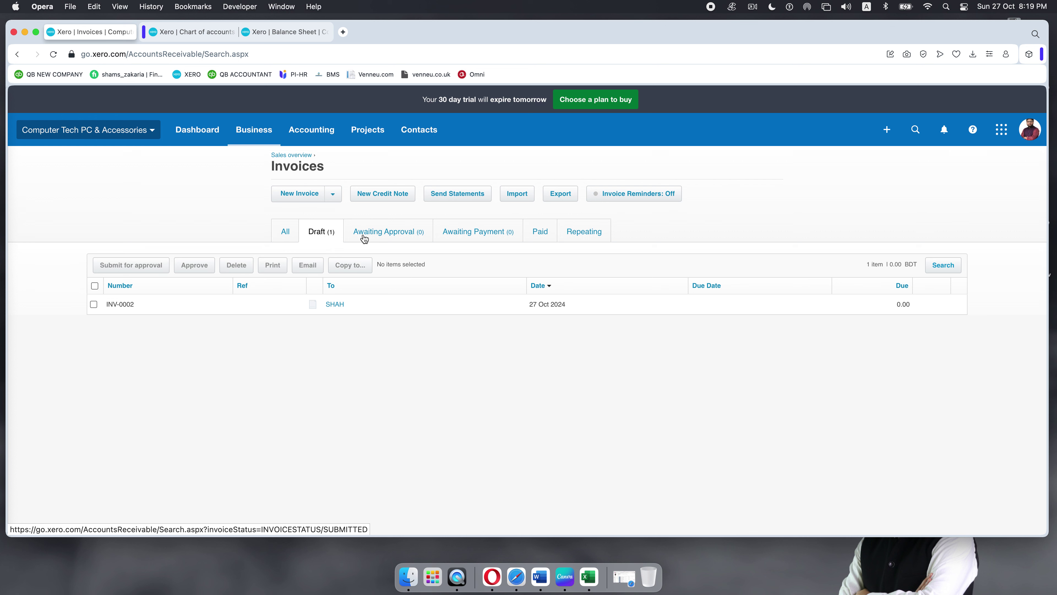
left_click(380, 232)
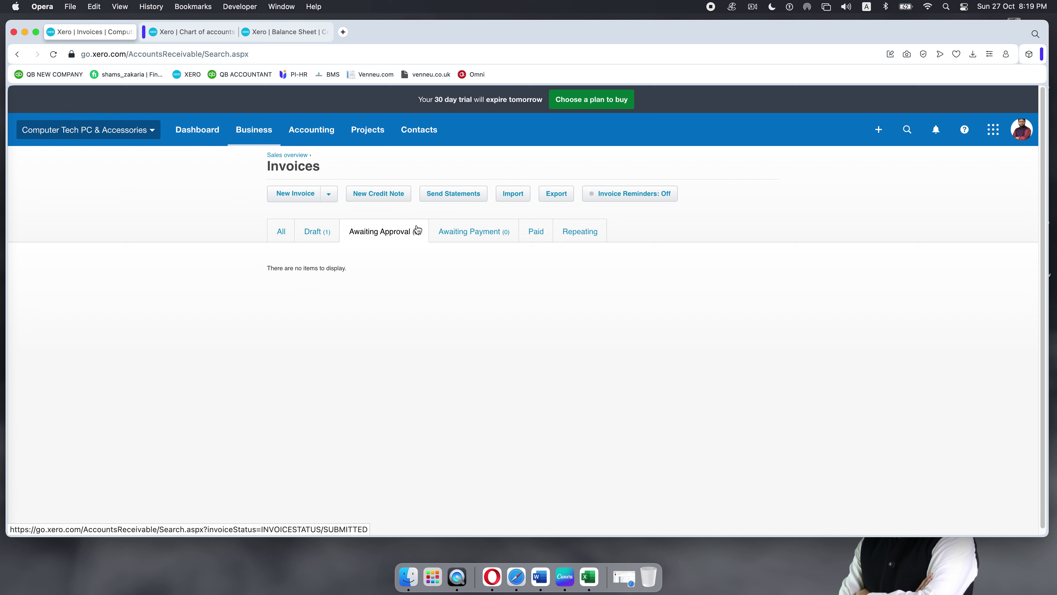
left_click(465, 236)
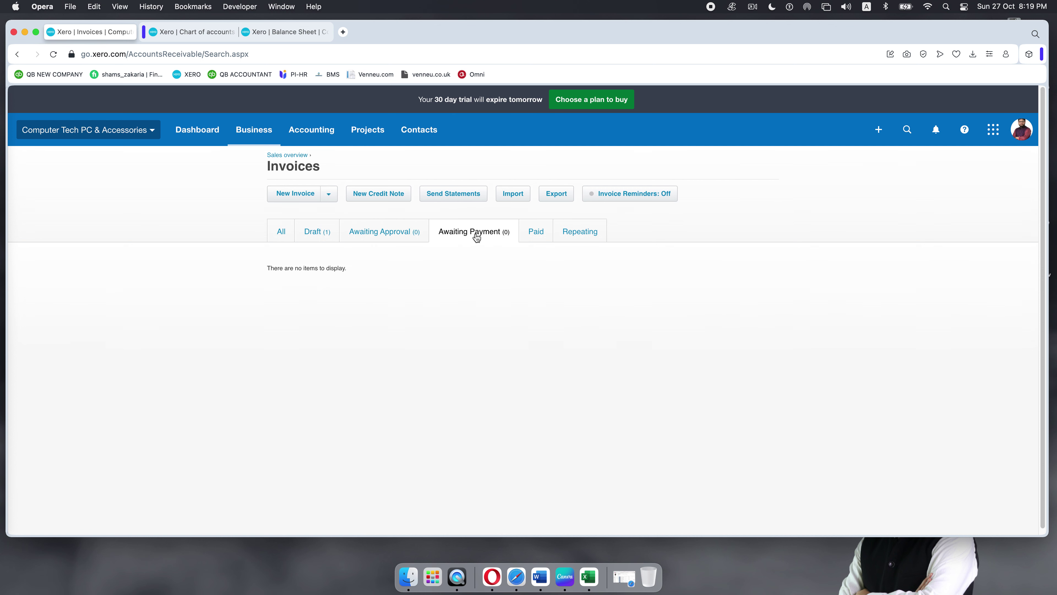
left_click(541, 234)
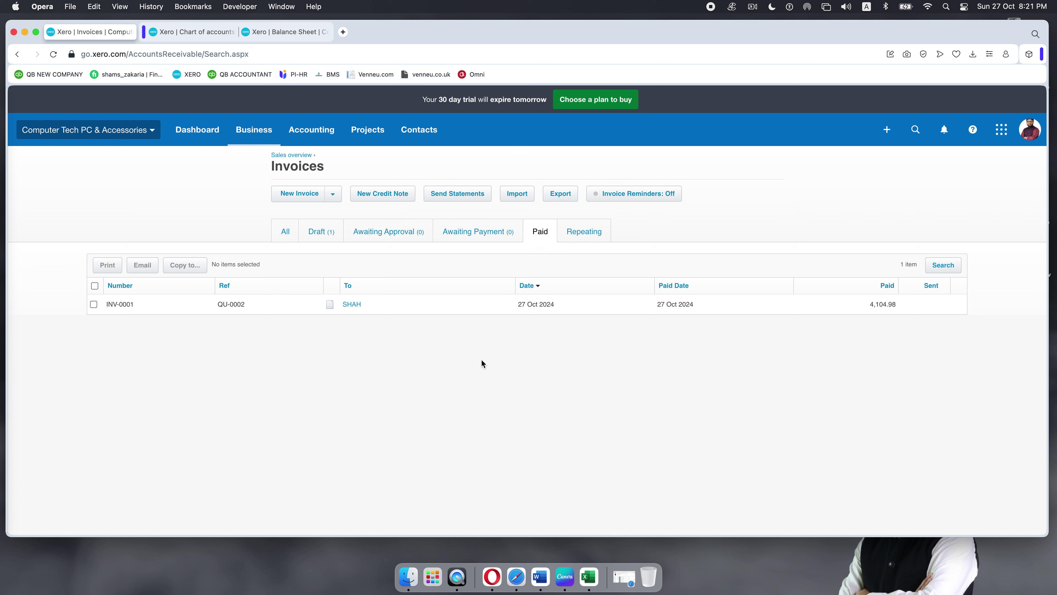
right_click(481, 364)
left_click(439, 458)
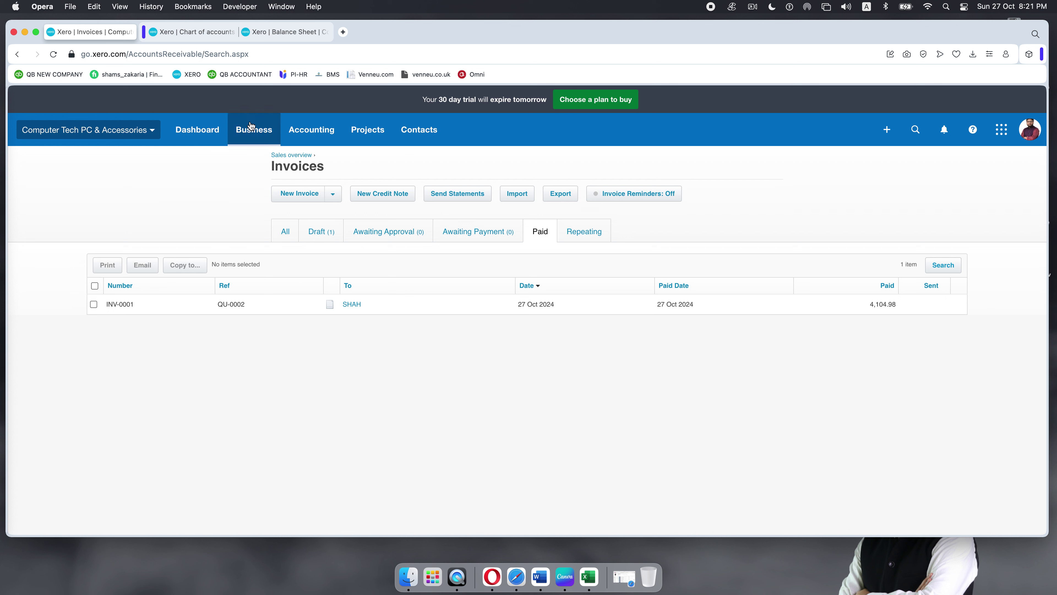
Step: Review the Sales overview's 0.00 draft invoice and 4,451.15 accepted quote
left_click(290, 155)
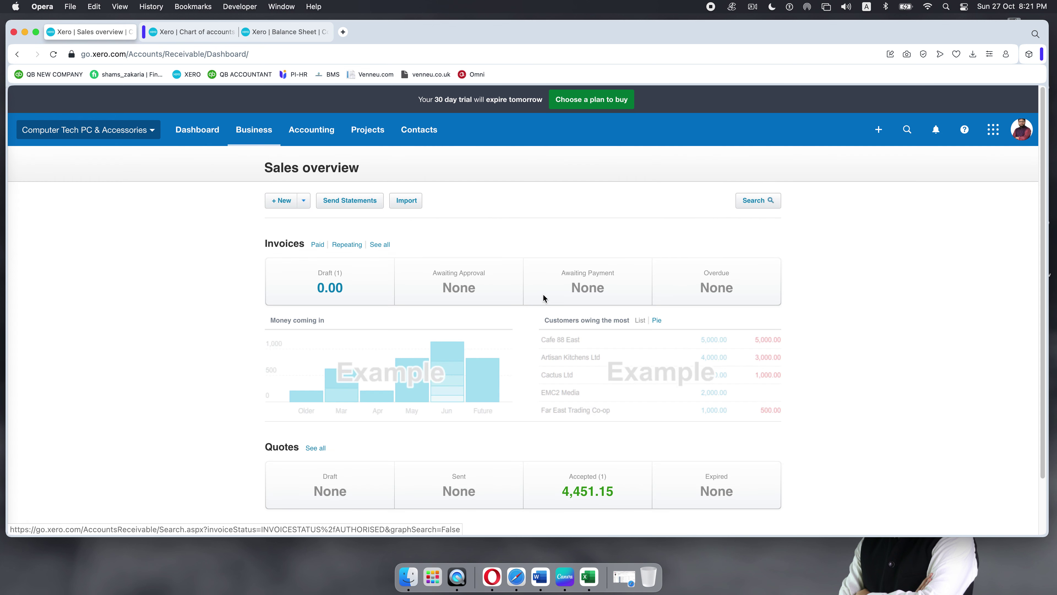
scroll(543, 294, "down", 3)
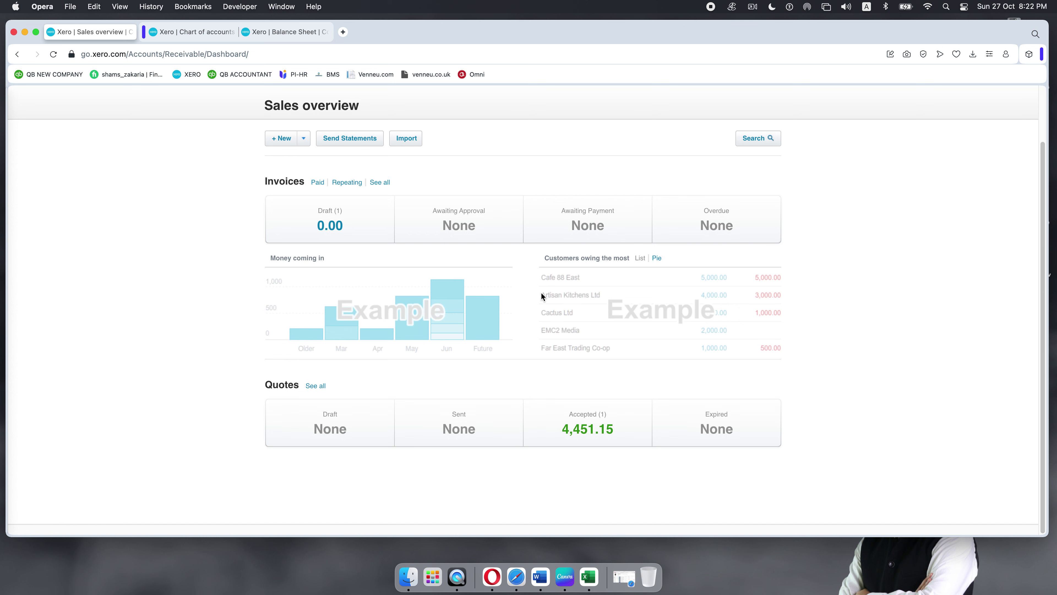
scroll(127, 260, "up", 2)
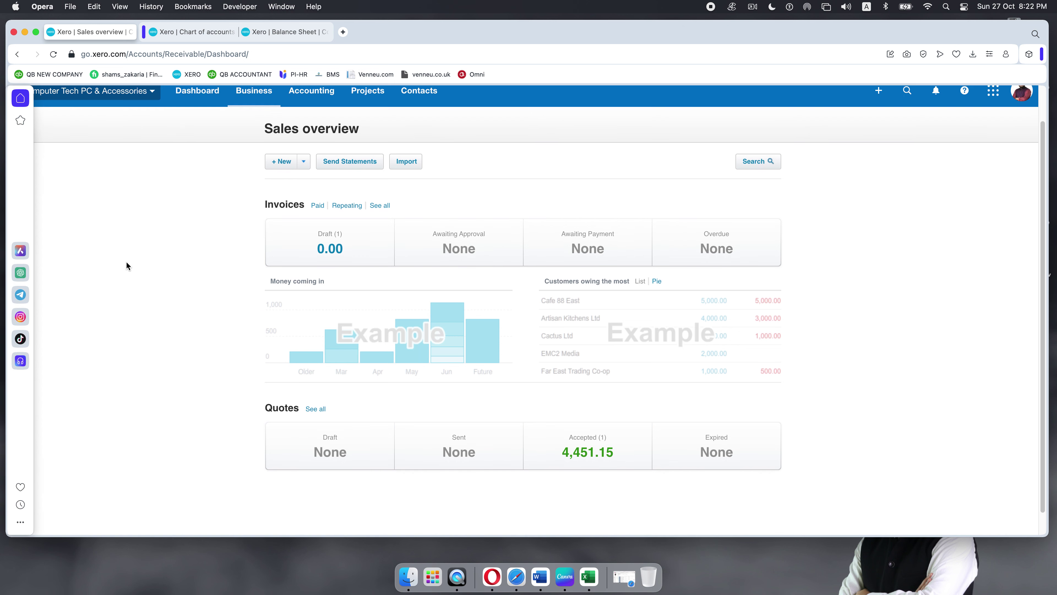
scroll(126, 262, "up", 2)
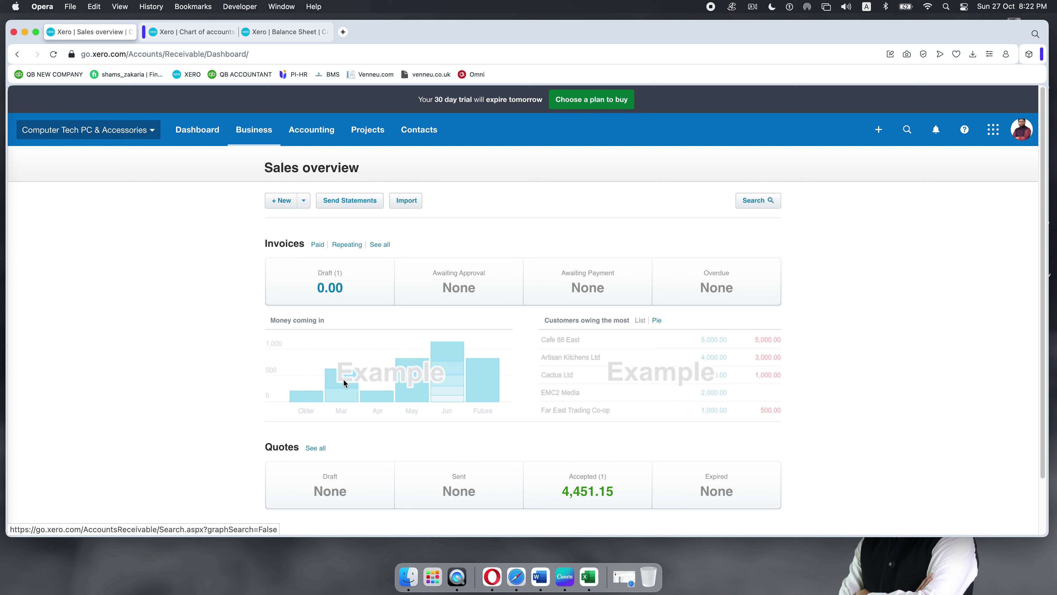
Step: List all invoices and reopen draft INV-0002 for editing
left_click(379, 246)
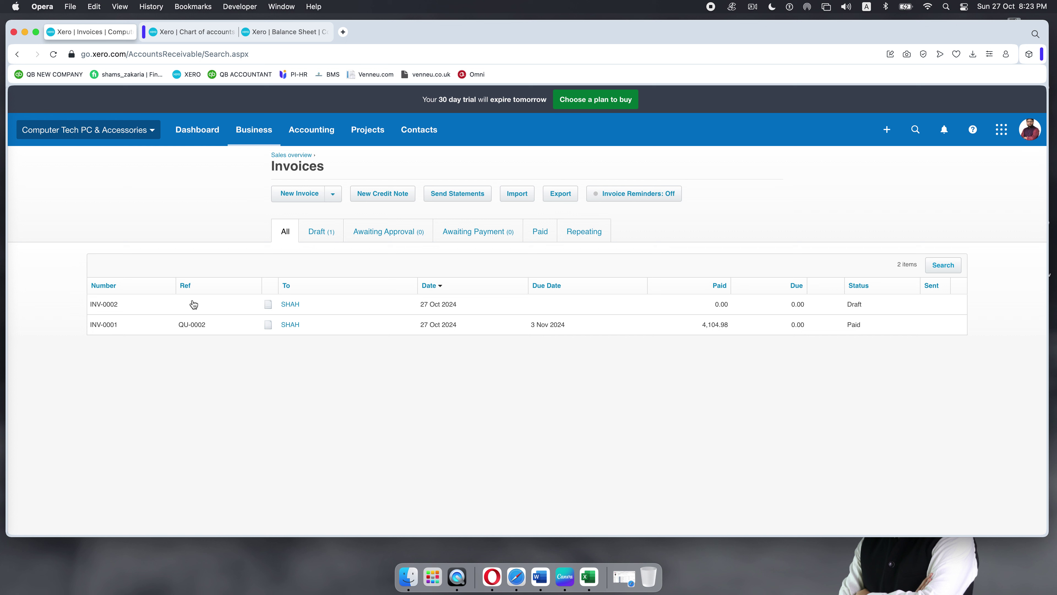
left_click(300, 304)
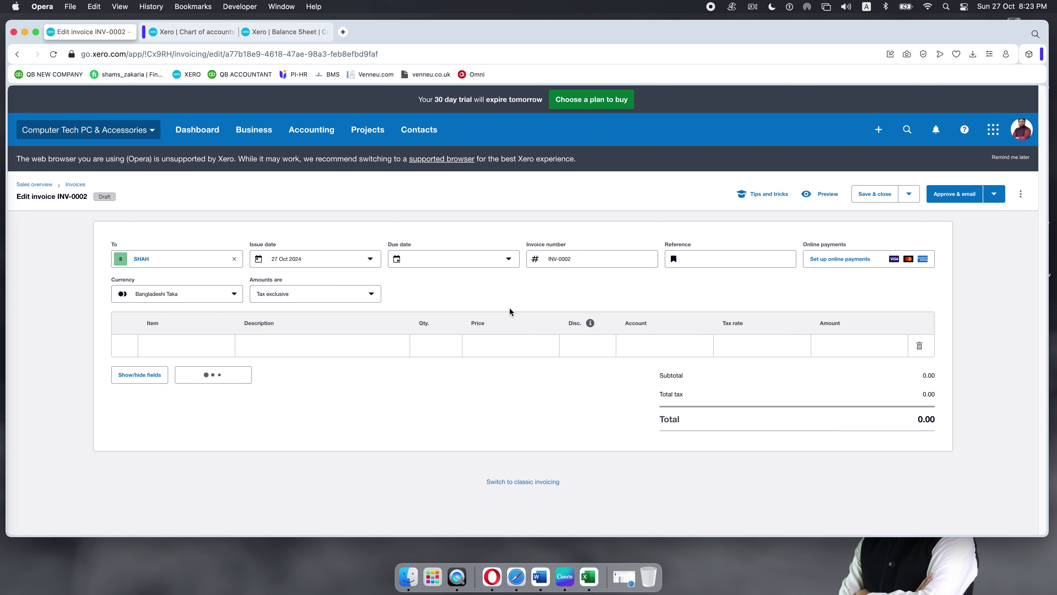
Step: Delete the empty draft invoice INV-0002 from its options menu and confirm the deletion
left_click(219, 353)
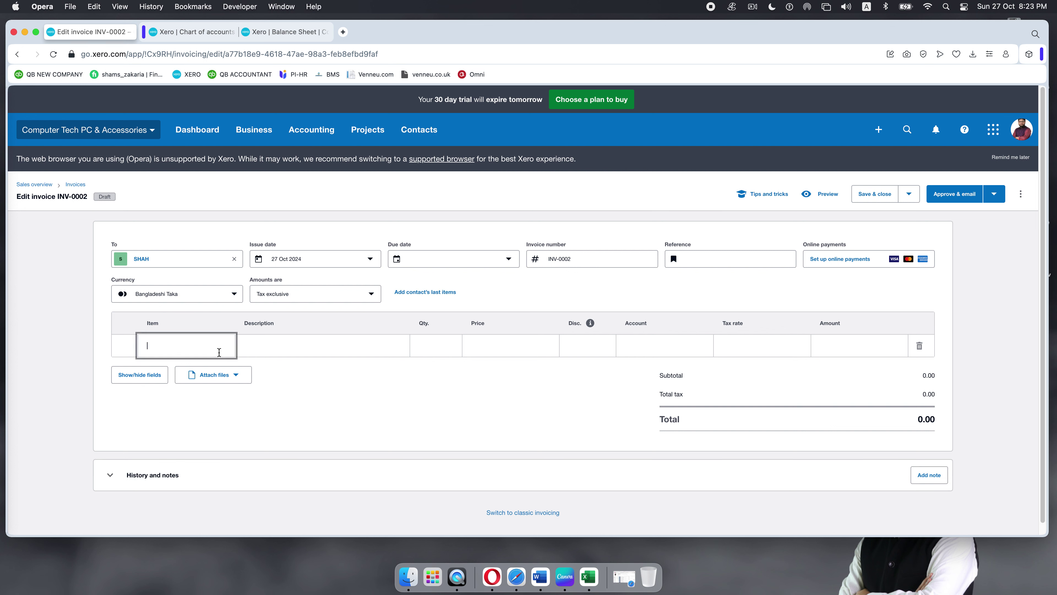
scroll(194, 230, "down", 1)
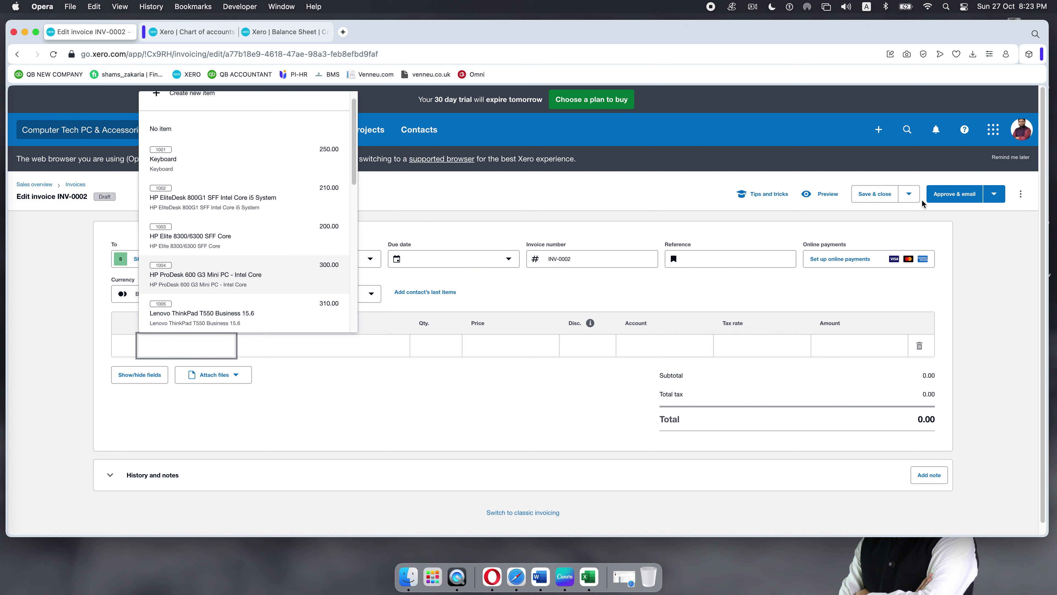
left_click(1021, 194)
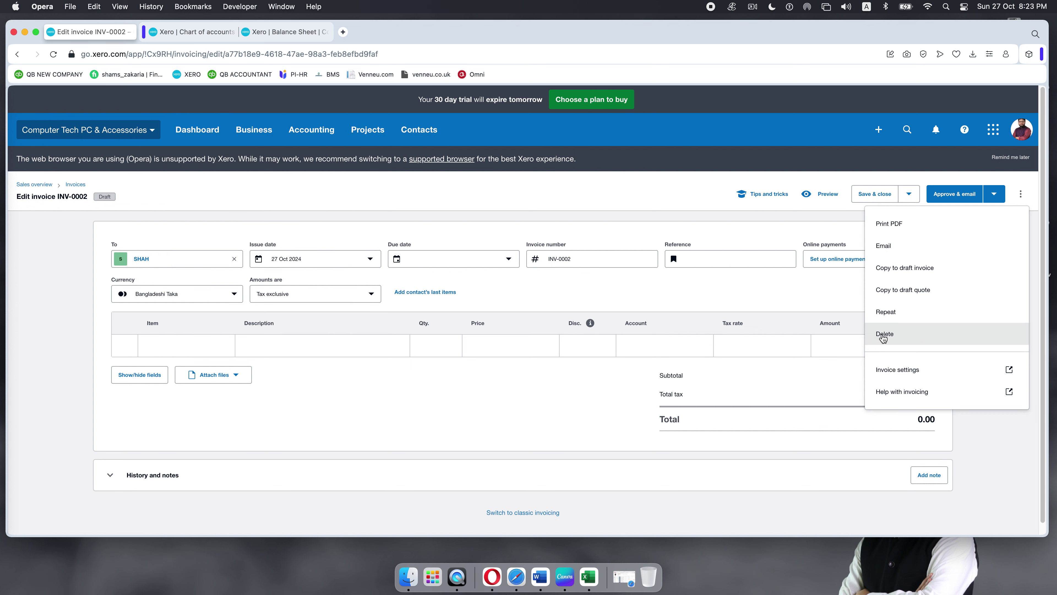
left_click(884, 335)
left_click(608, 340)
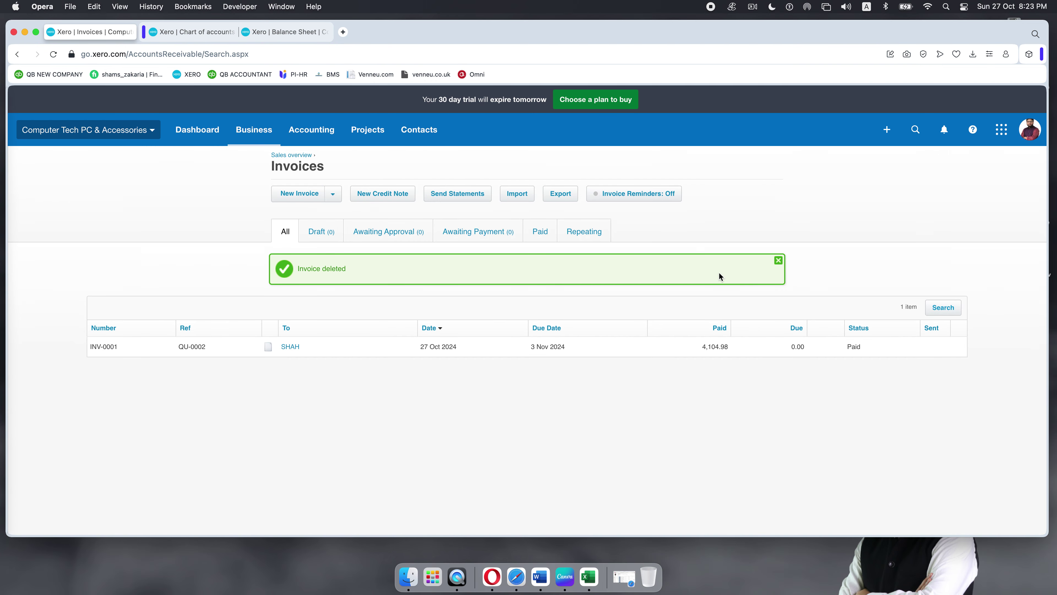
Step: Open paid invoice INV-0001 and review its details and extra actions menu
left_click(290, 303)
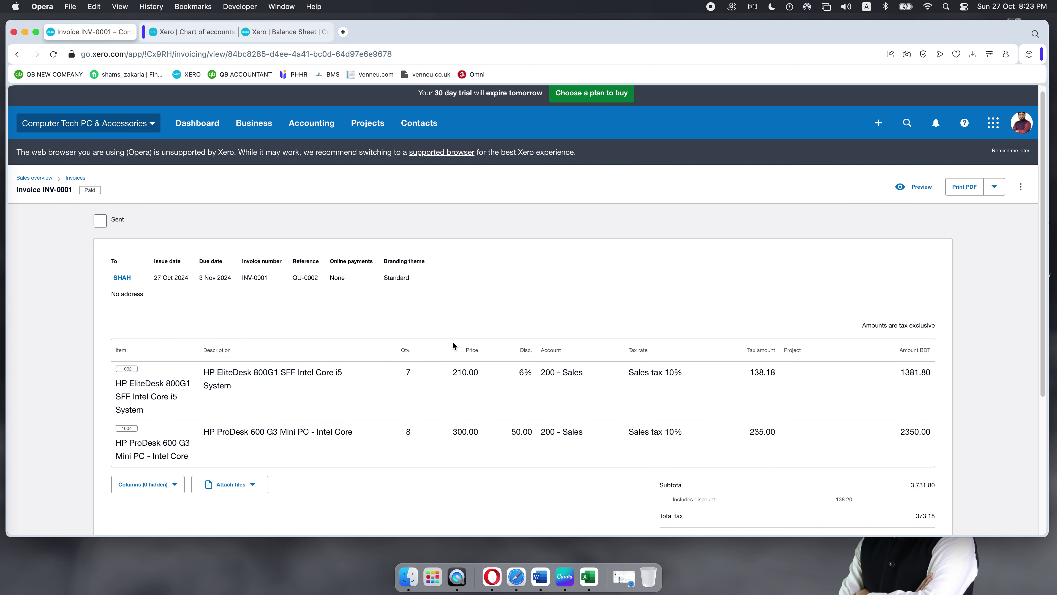
scroll(453, 344, "down", 3)
scroll(453, 345, "down", 5)
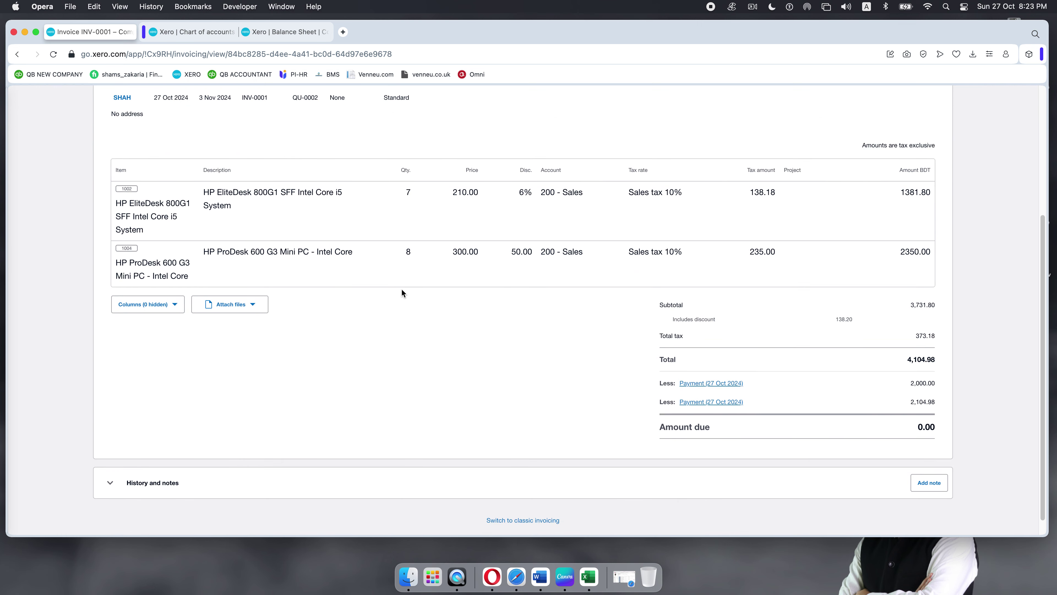
scroll(424, 319, "up", 8)
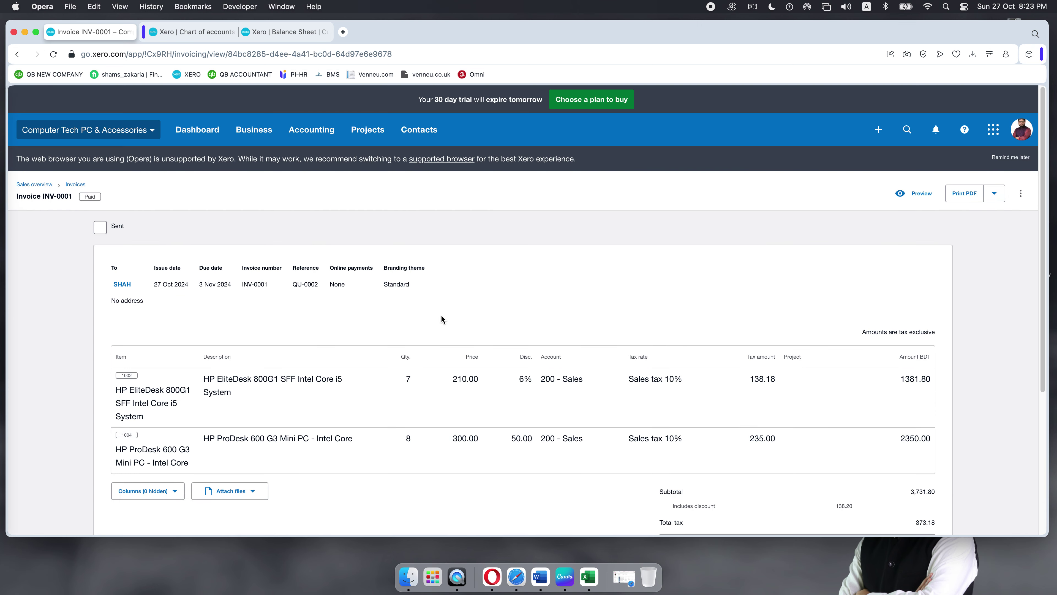
scroll(518, 305, "down", 9)
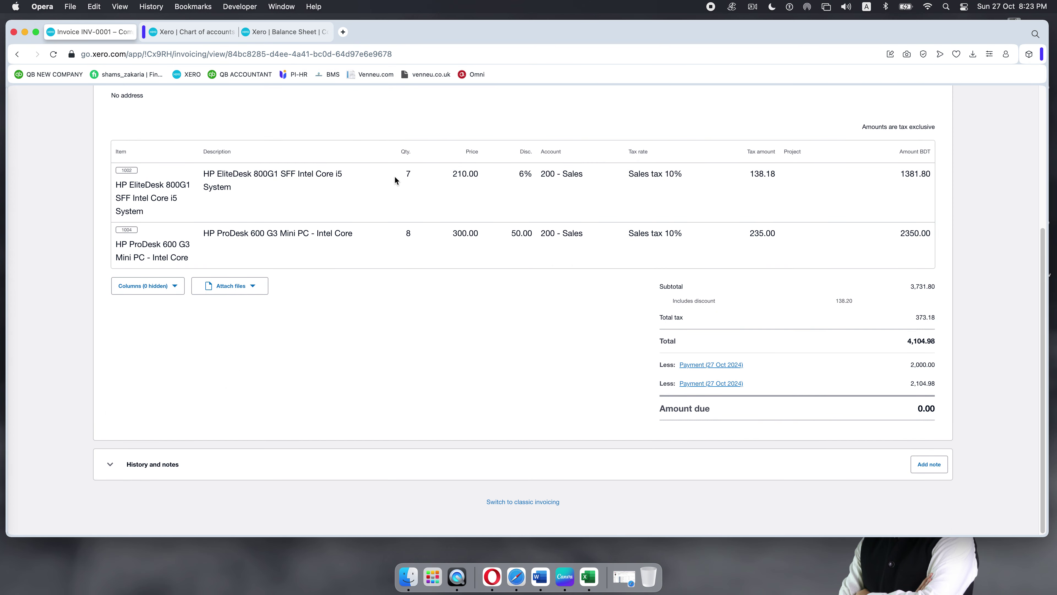
scroll(416, 244, "up", 2)
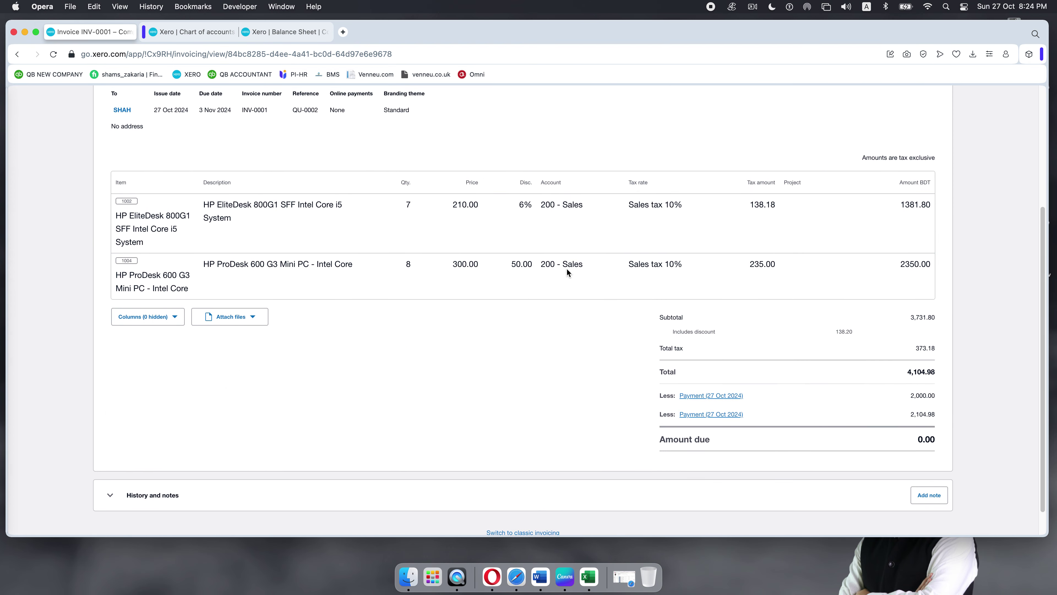
scroll(567, 273, "up", 7)
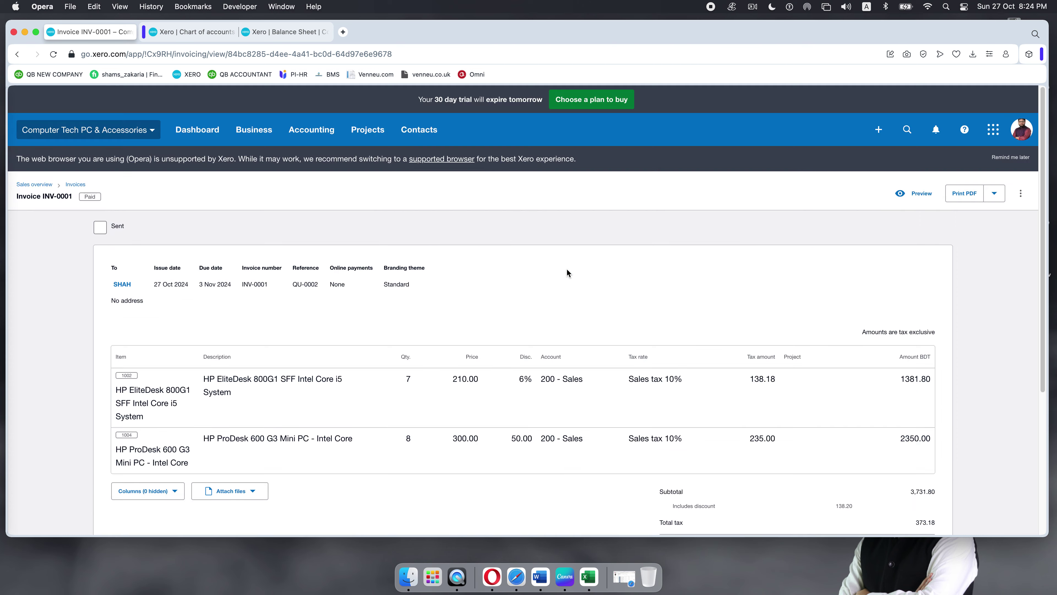
left_click(1020, 193)
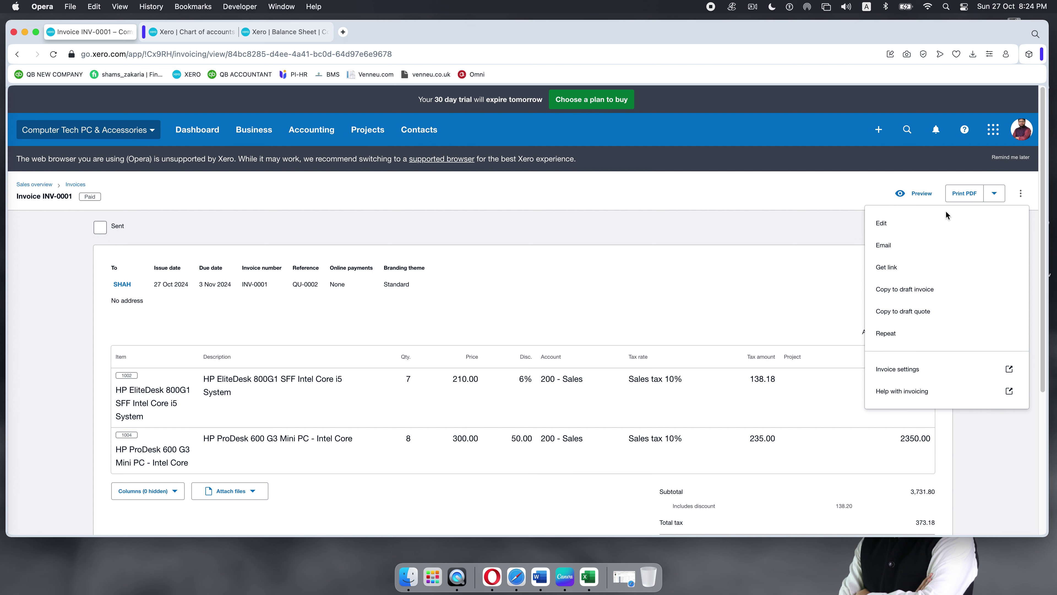
left_click(789, 267)
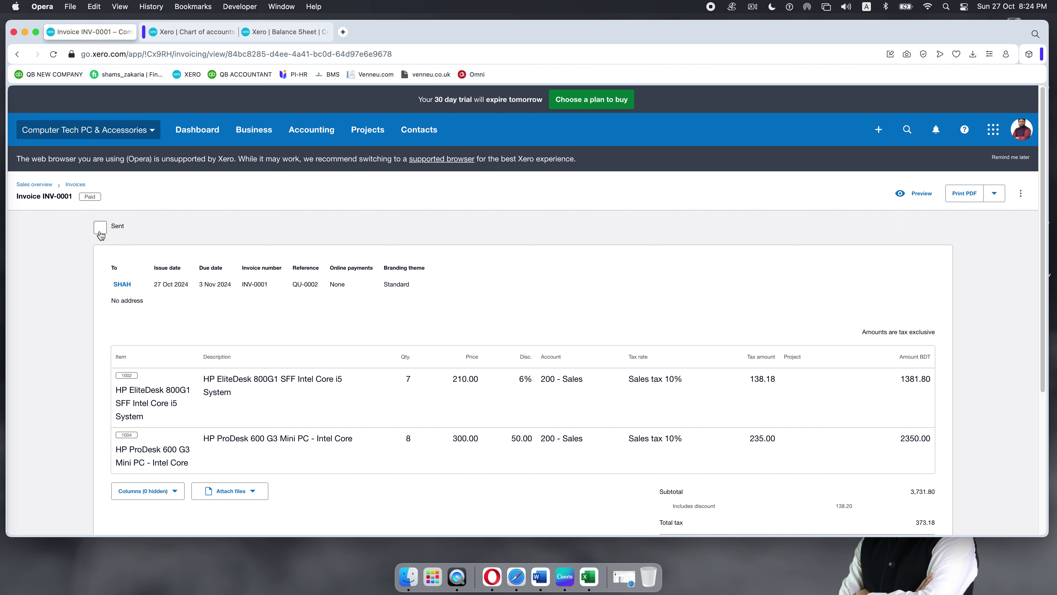
scroll(447, 312, "down", 3)
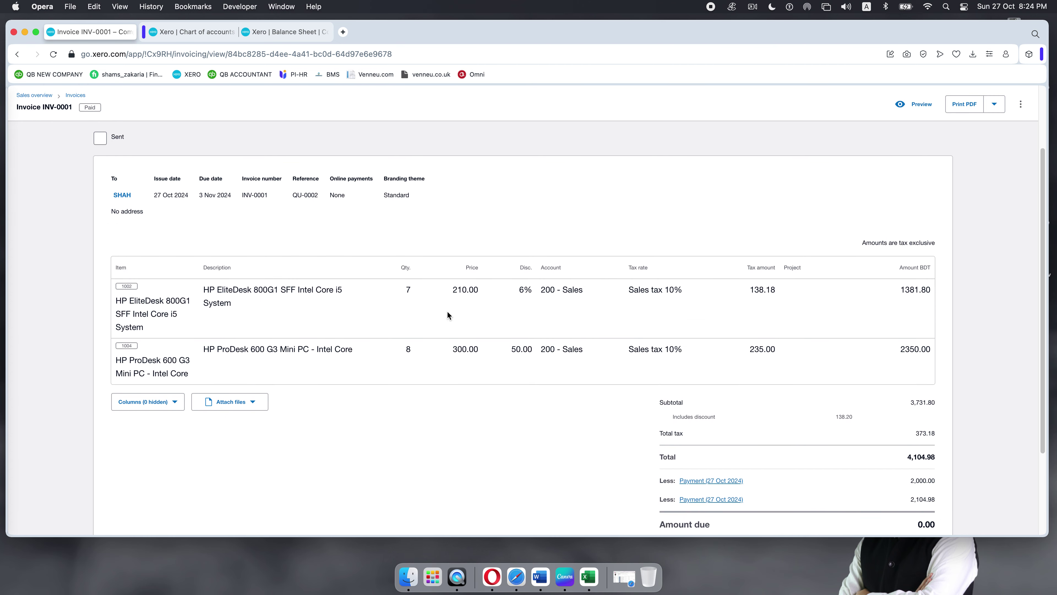
scroll(763, 299, "up", 3)
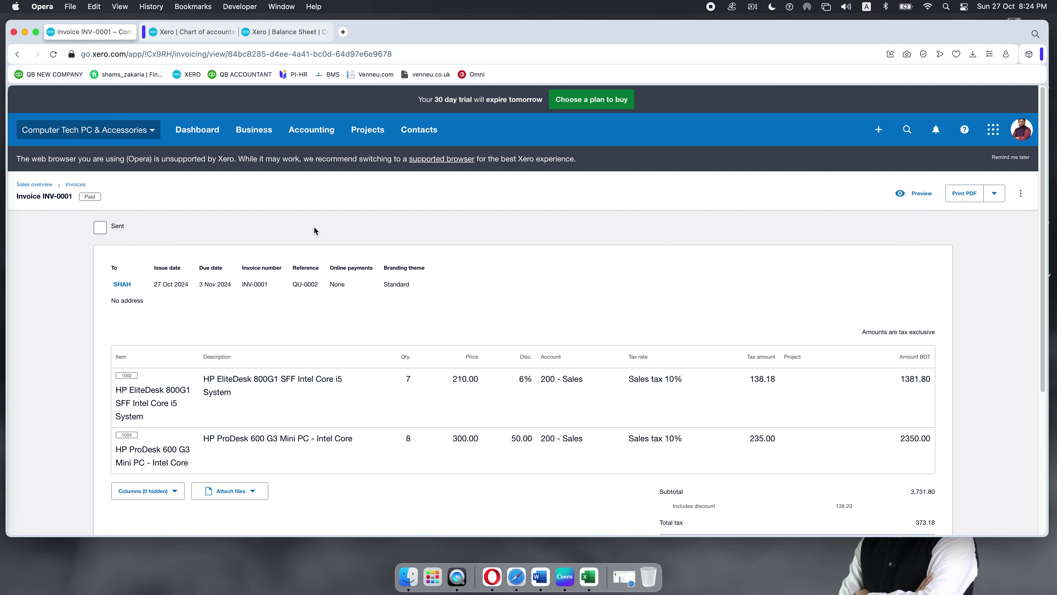
Step: Go to the Sales overview page from the Business menu
left_click(241, 133)
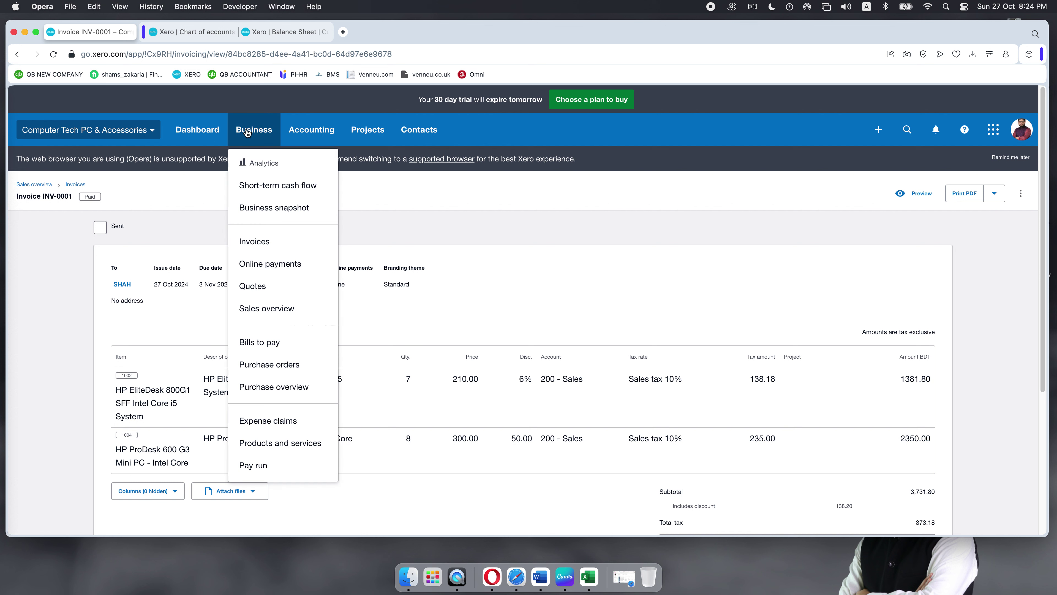
left_click(615, 222)
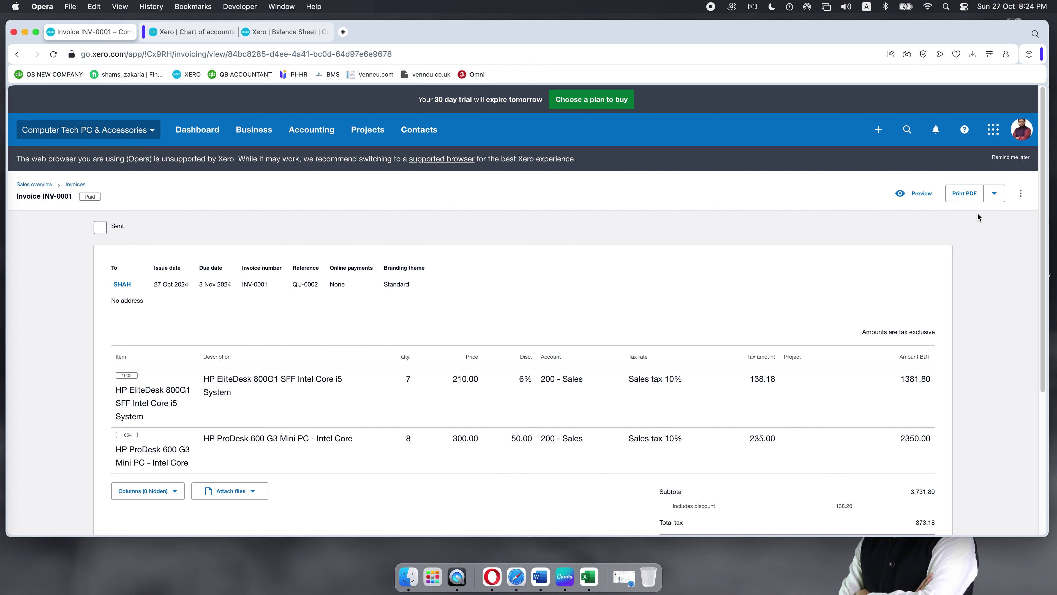
left_click(1021, 193)
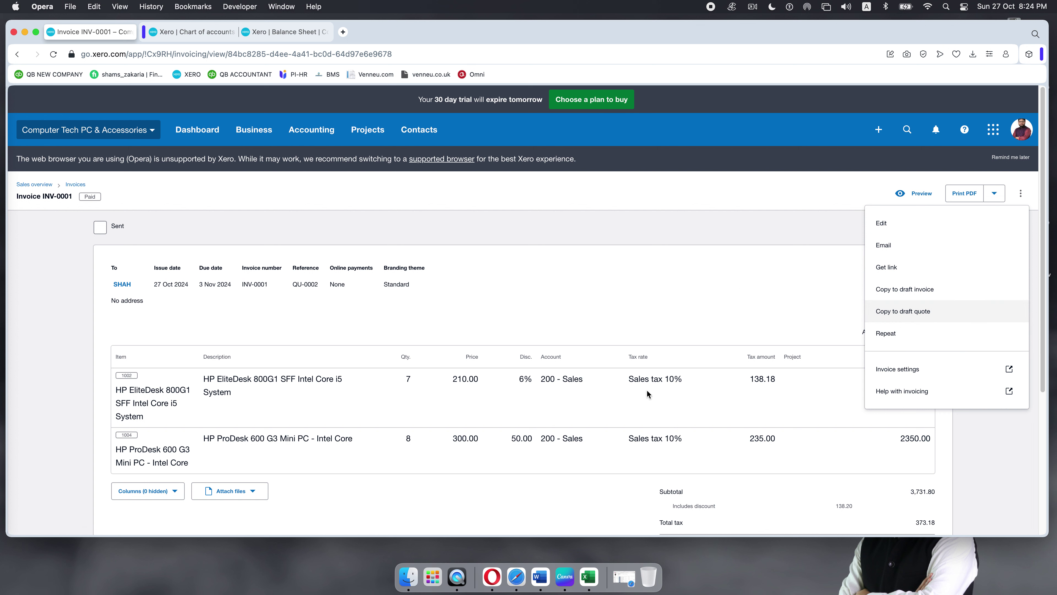
left_click(648, 284)
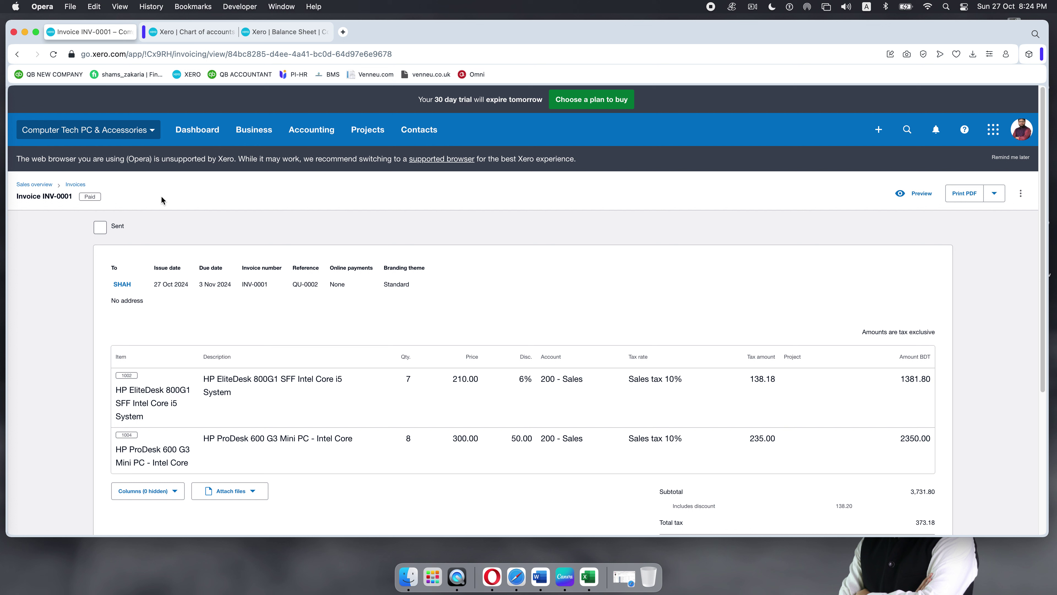
left_click(259, 132)
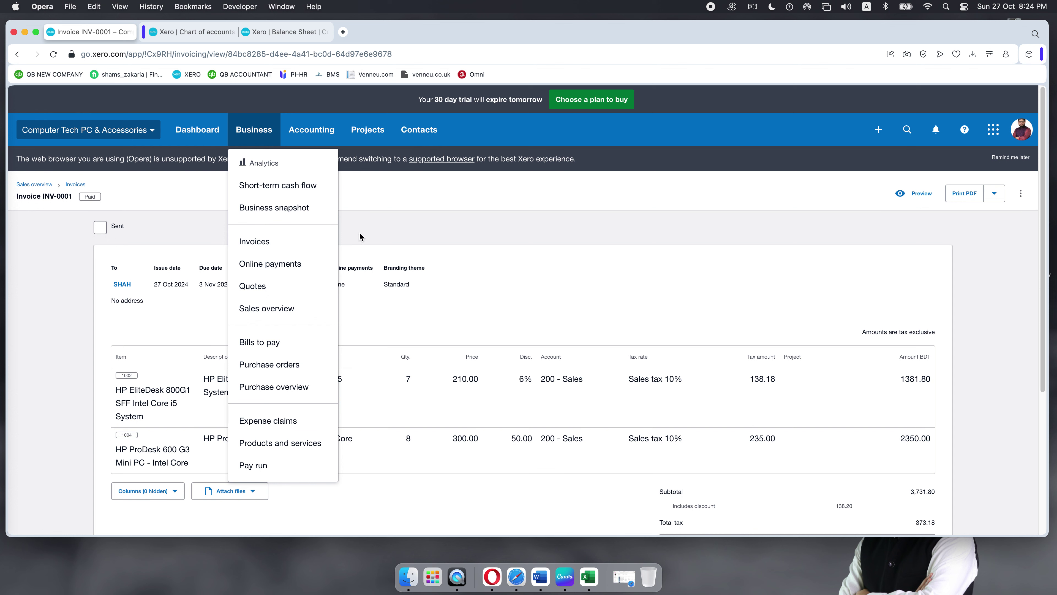
left_click(268, 308)
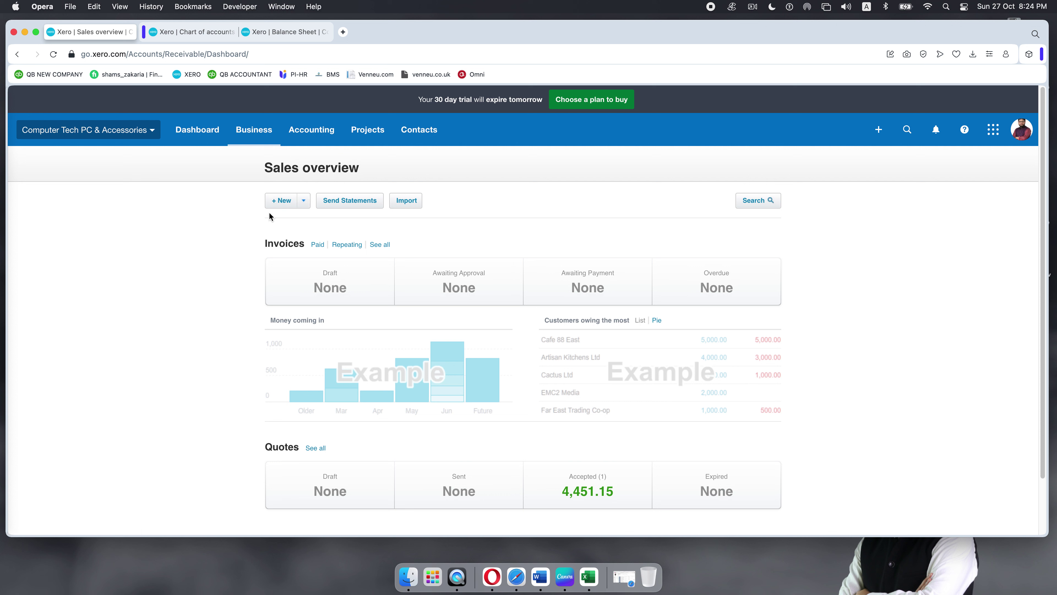
Step: Start a new credit note and check the chart of accounts in another tab
left_click(304, 203)
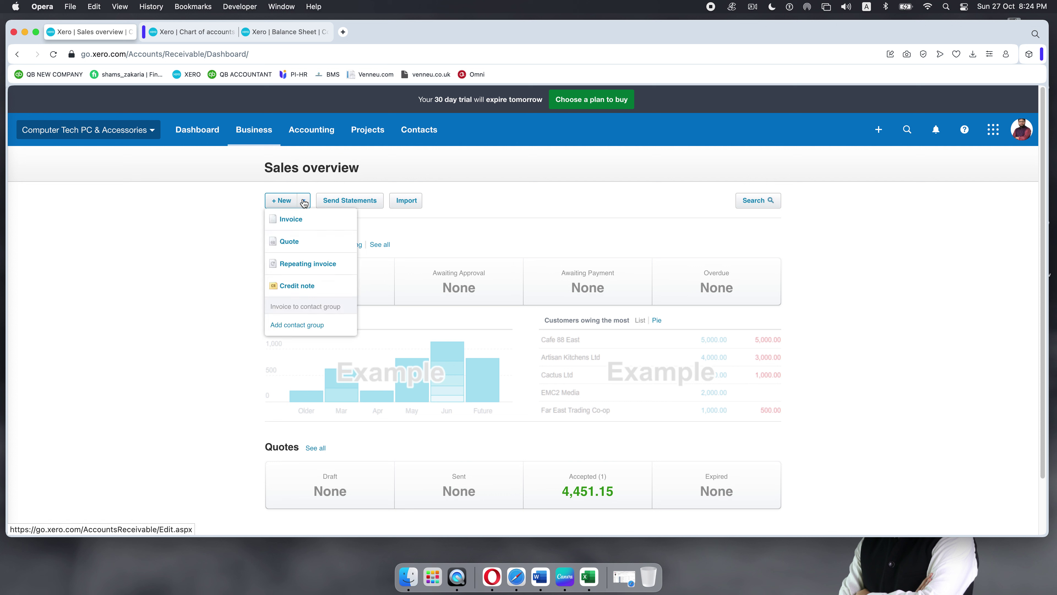
left_click(297, 289)
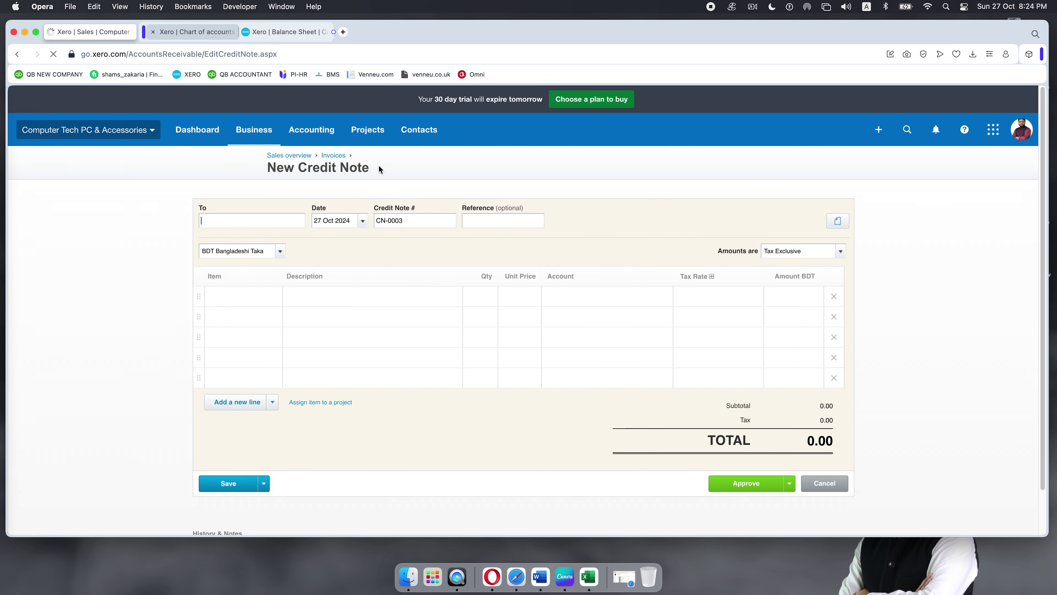
key("ctrl+Tab")
scroll(220, 241, "up", 10)
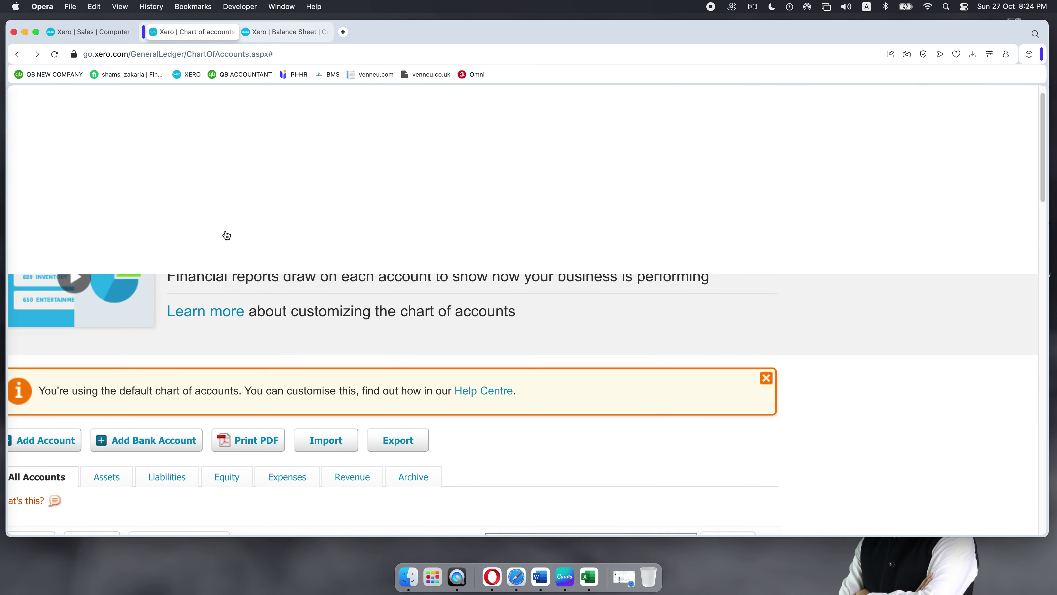
key("super+0")
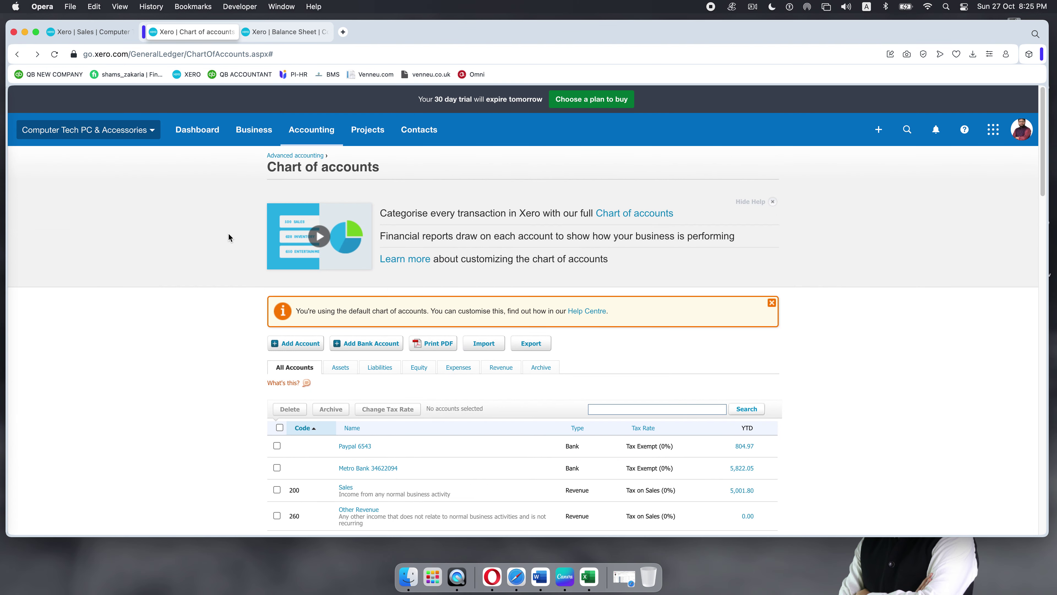
Step: Look up invoice INV-0001 for reference, then return to the new credit note
left_click(253, 132)
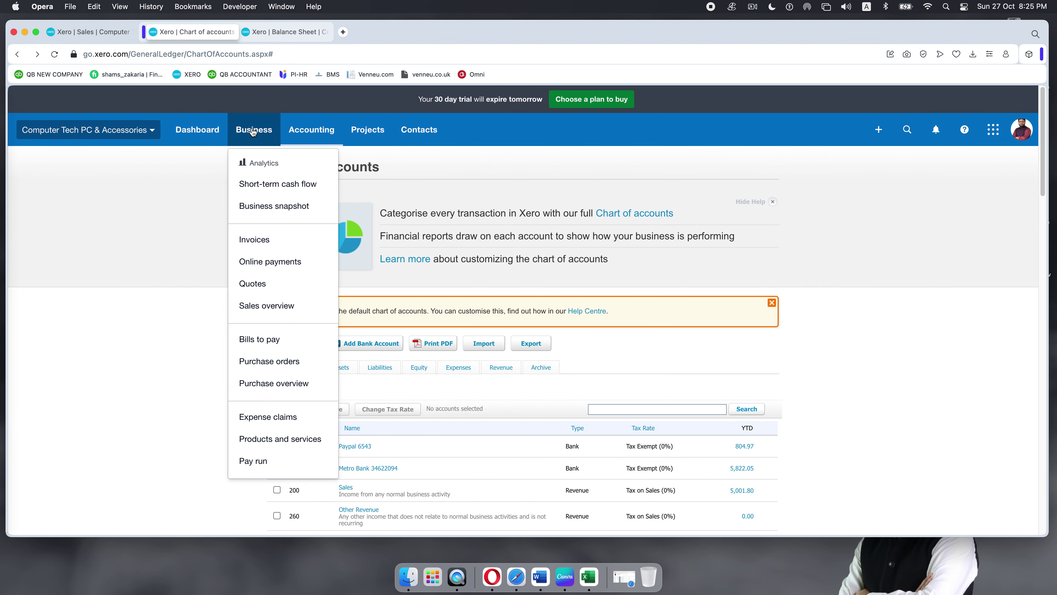
left_click(250, 239)
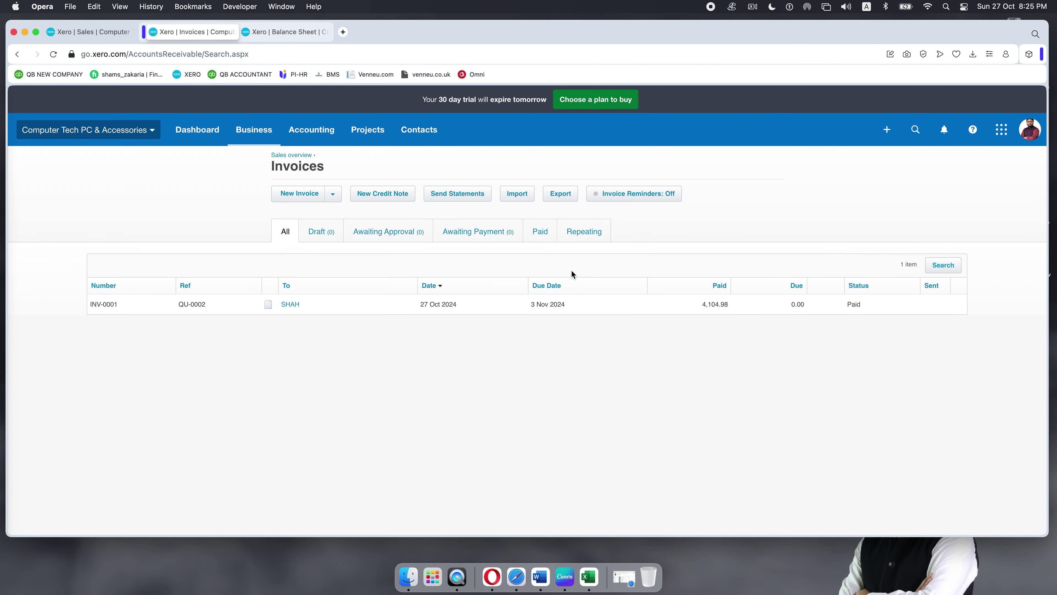
left_click(291, 304)
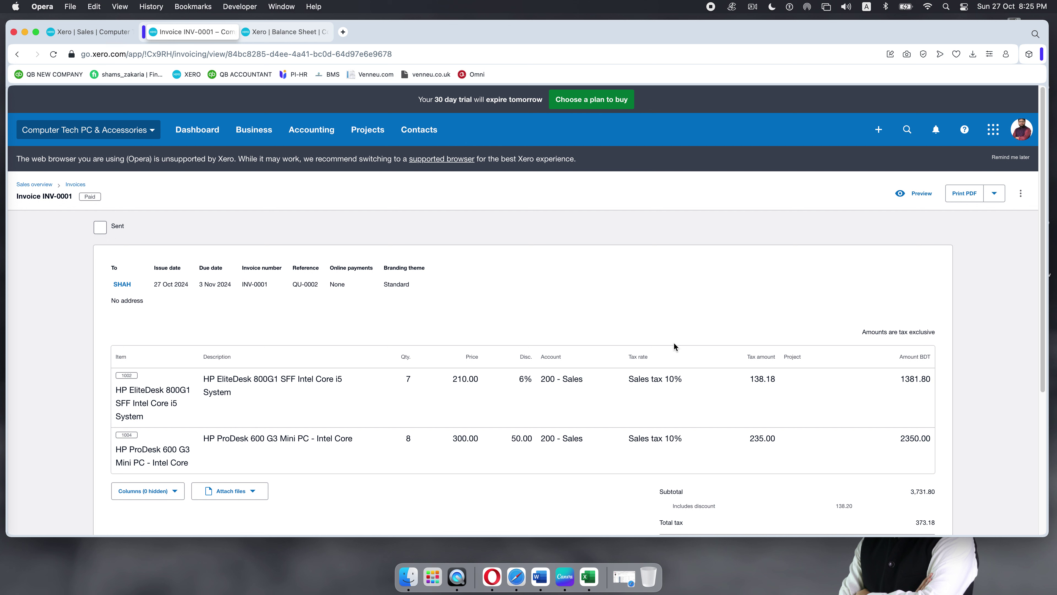
scroll(458, 331, "down", 1)
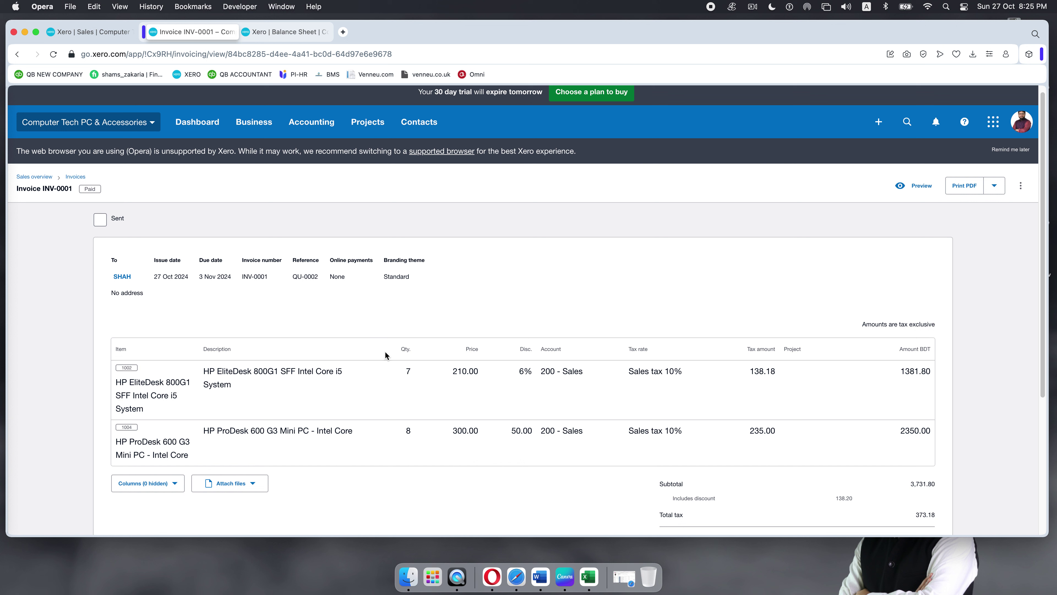
left_click(84, 31)
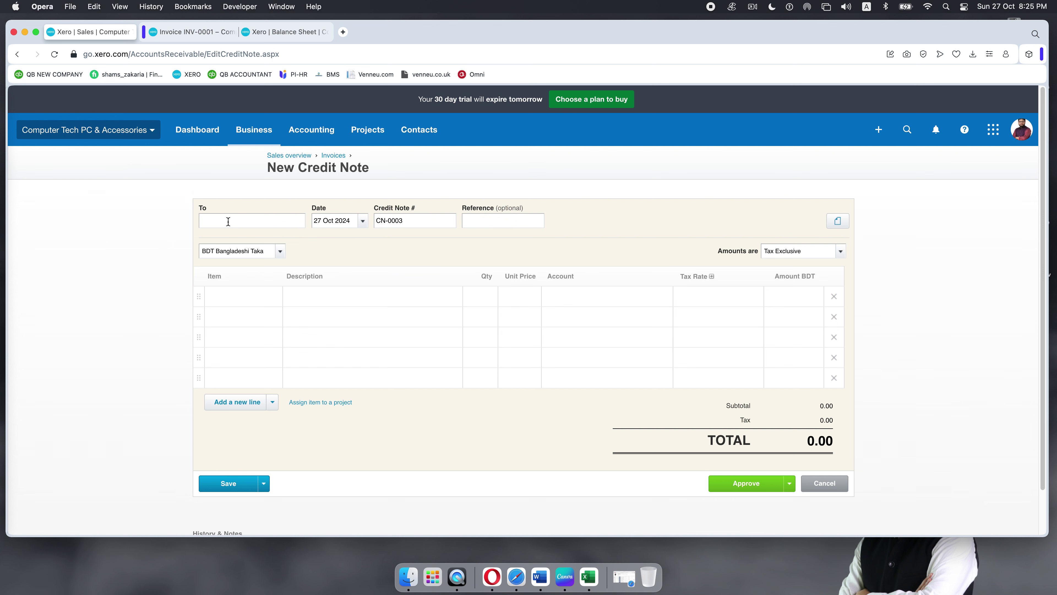
Step: Address the credit note to the customer and add item 1002 HP EliteDesk 800G1
type("sha")
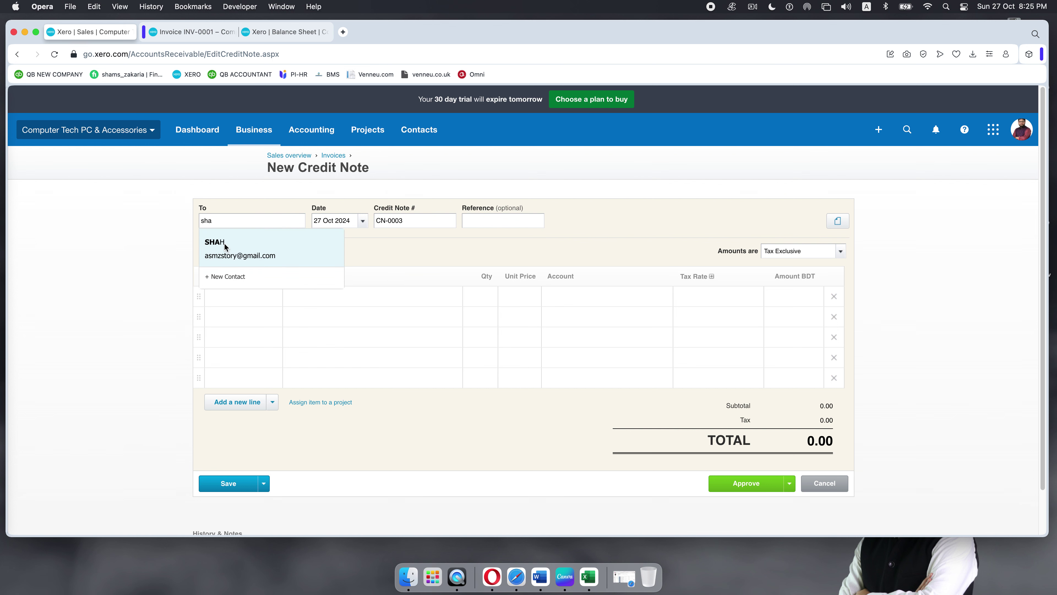
left_click(225, 243)
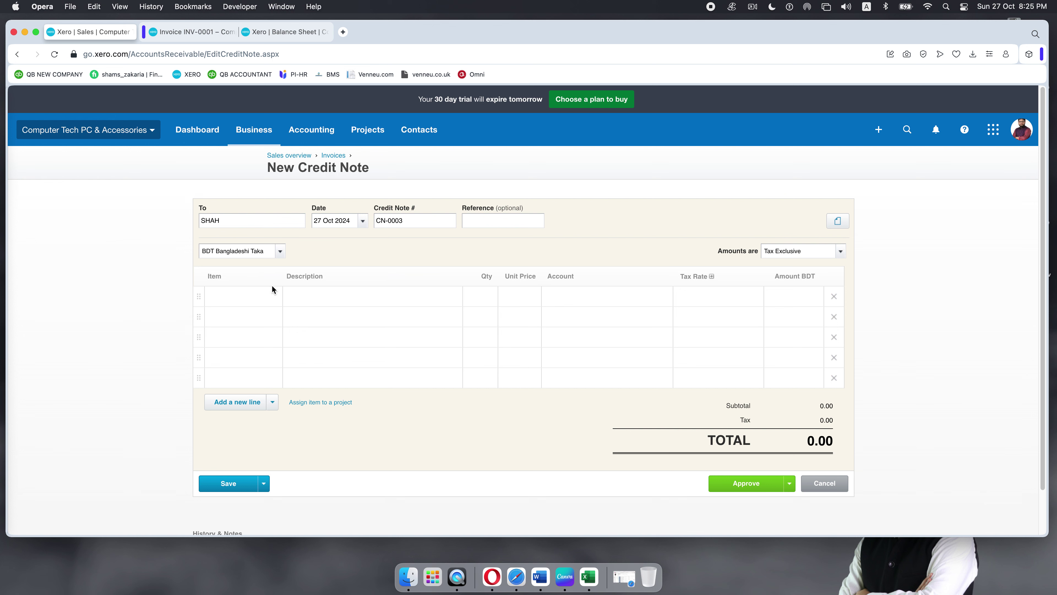
left_click(250, 295)
left_click(273, 297)
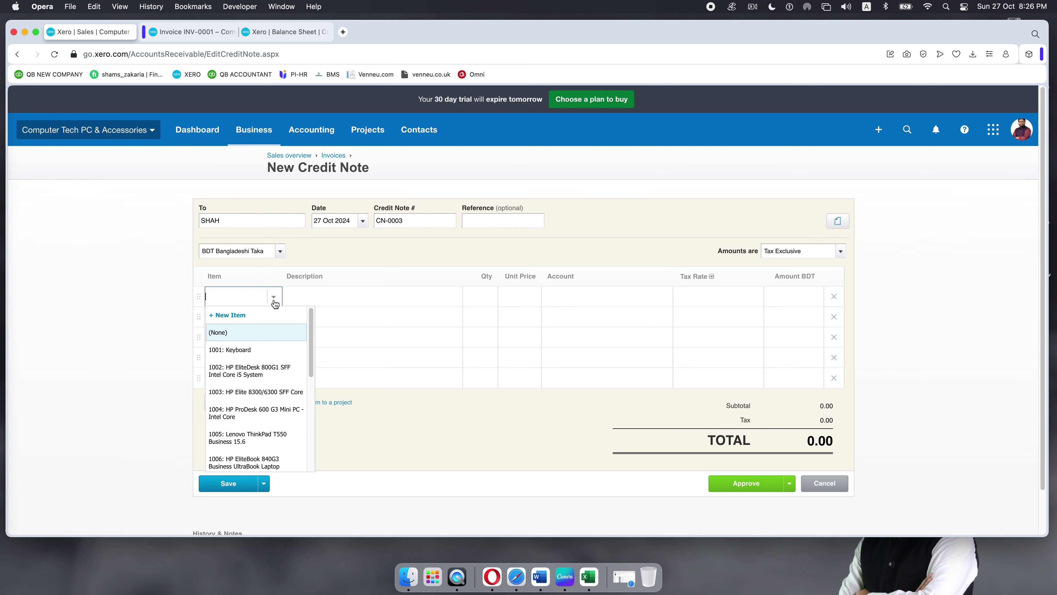
left_click(264, 372)
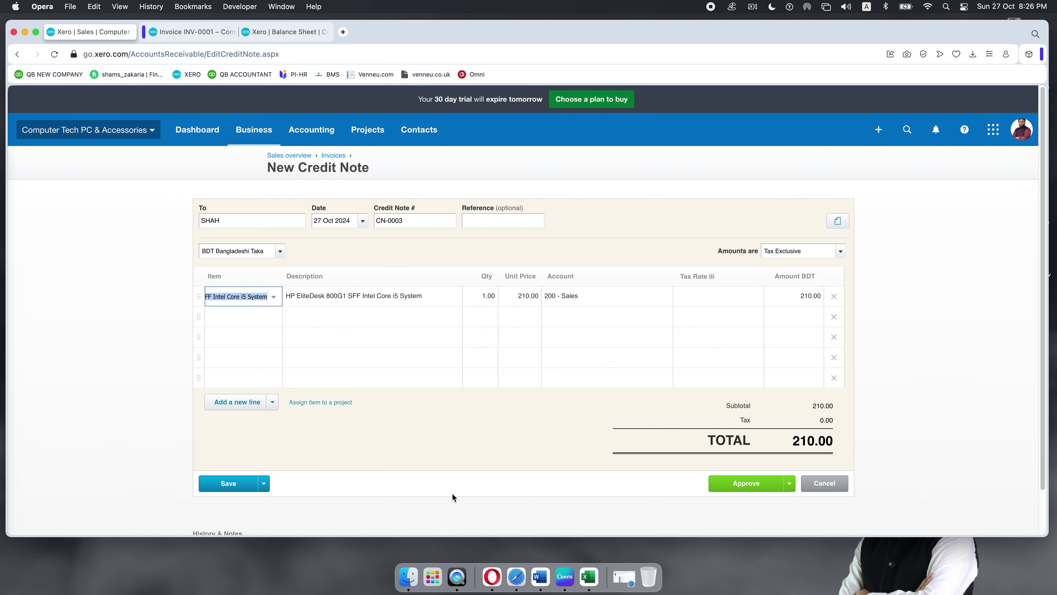
left_click(212, 33)
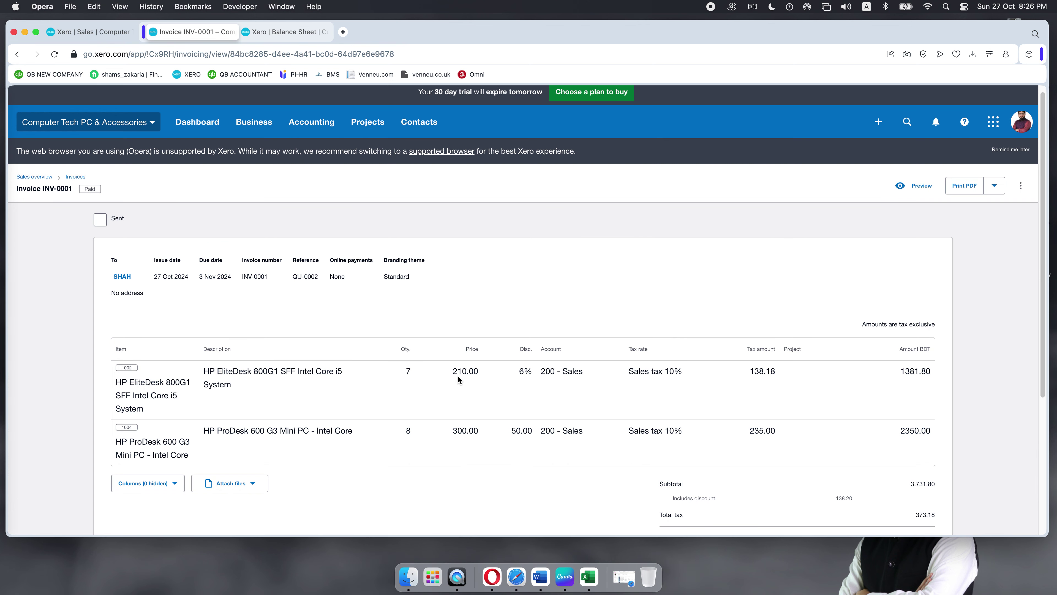
left_click(92, 32)
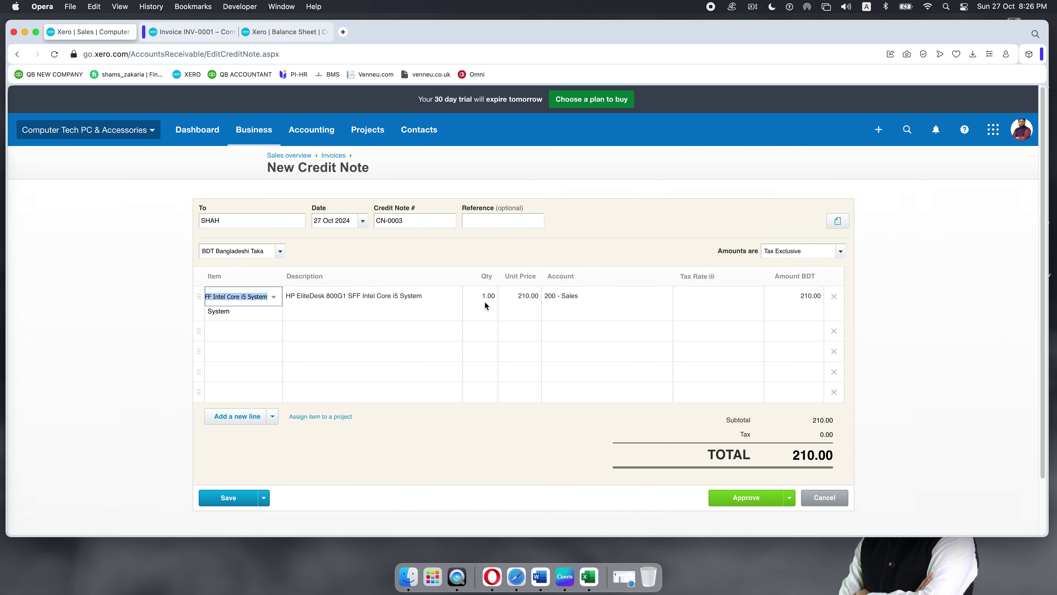
Step: Apply Sales tax 10% to the line, bringing the total to 231.00
left_click(735, 301)
left_click(755, 298)
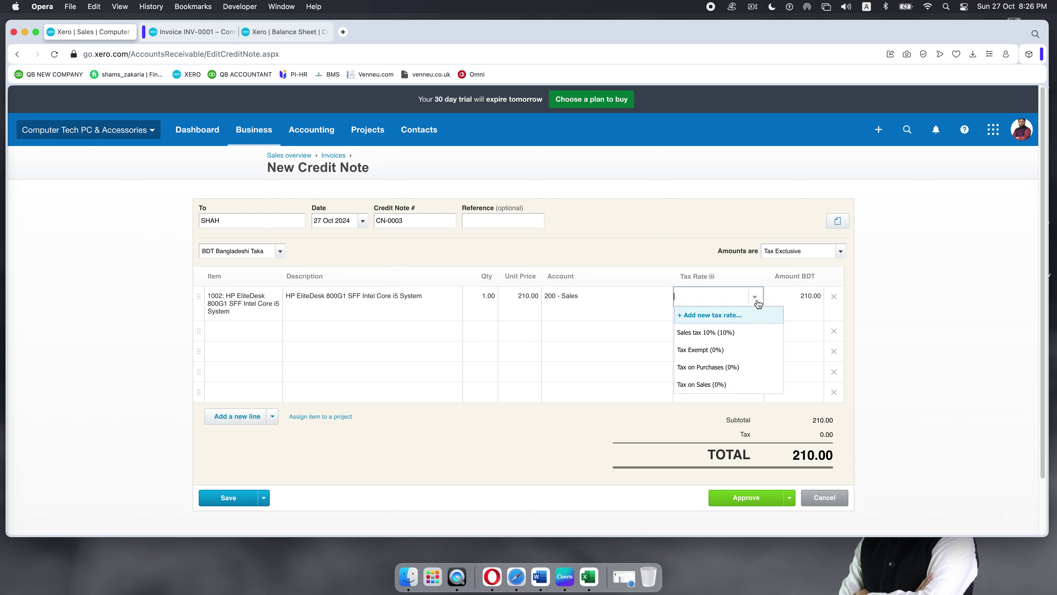
left_click(727, 333)
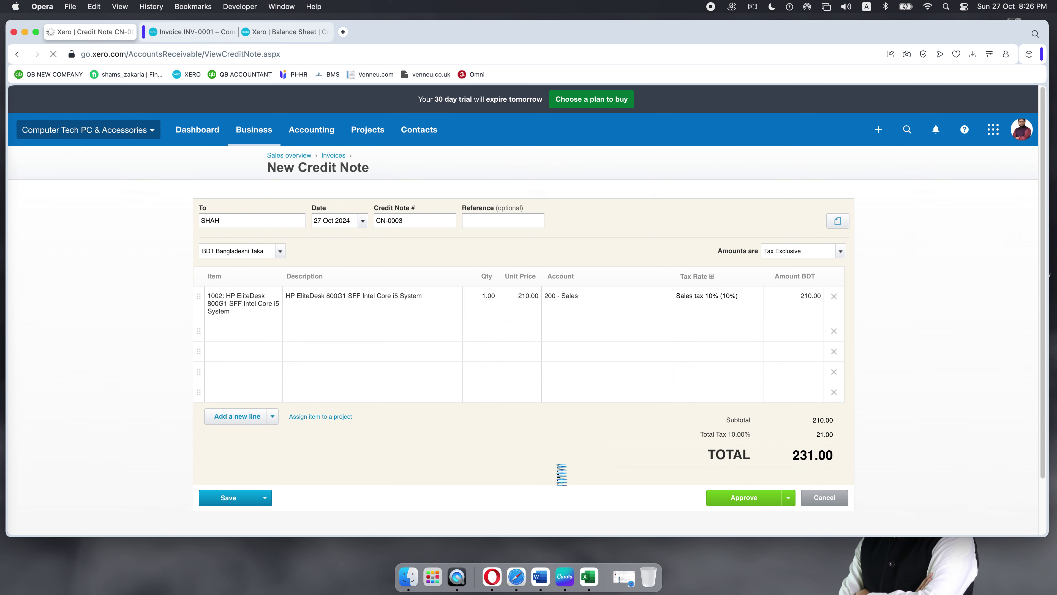
scroll(549, 429, "down", 5)
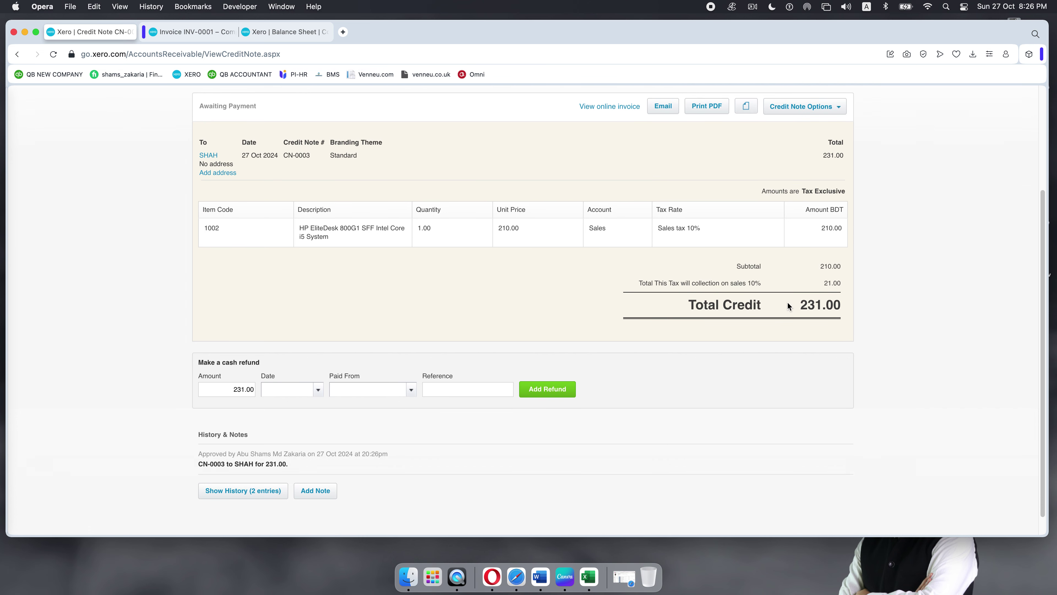
left_click(200, 32)
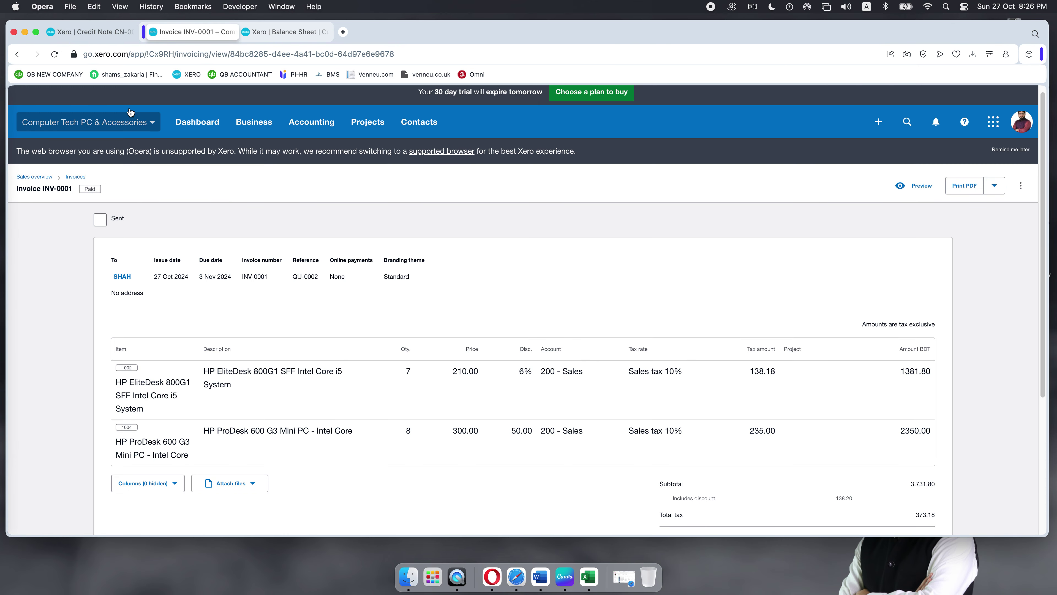
left_click(80, 32)
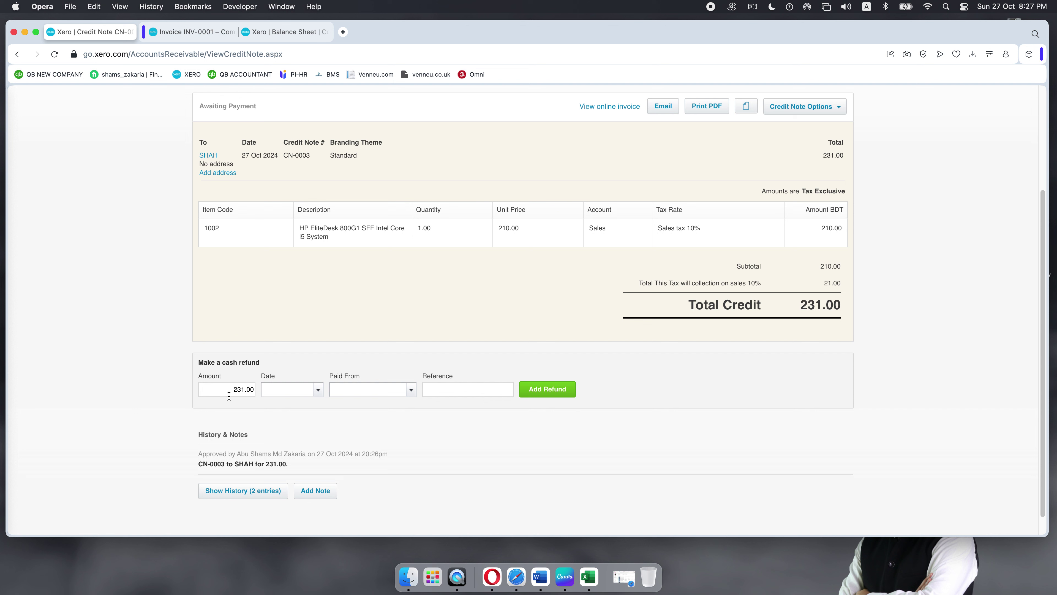
Step: Date the refund 27 Oct 2024, paid from Metro Bank, with reference BGF543
left_click(318, 391)
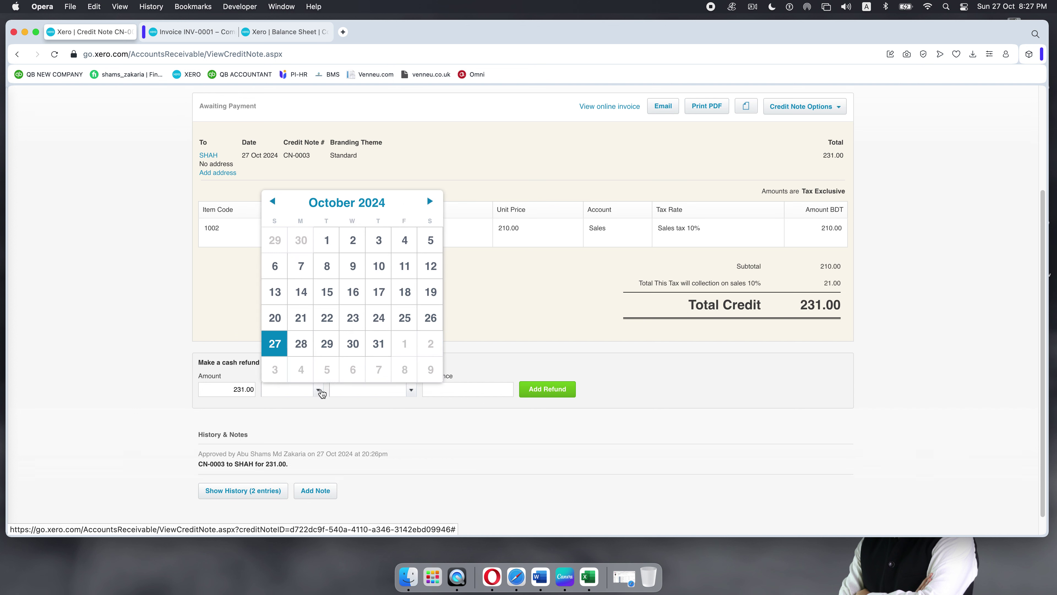
left_click(281, 351)
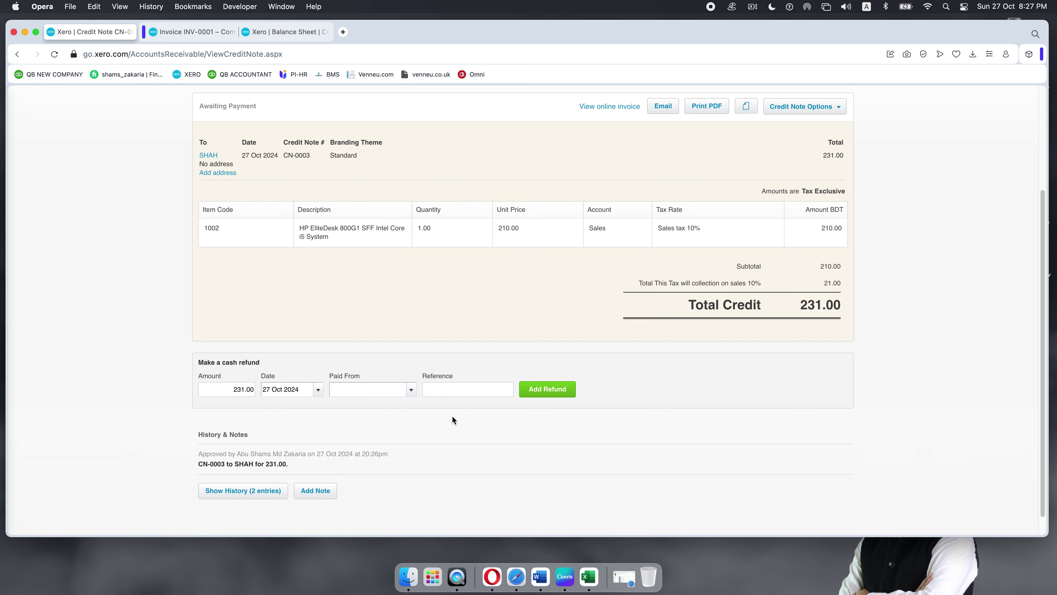
left_click(412, 391)
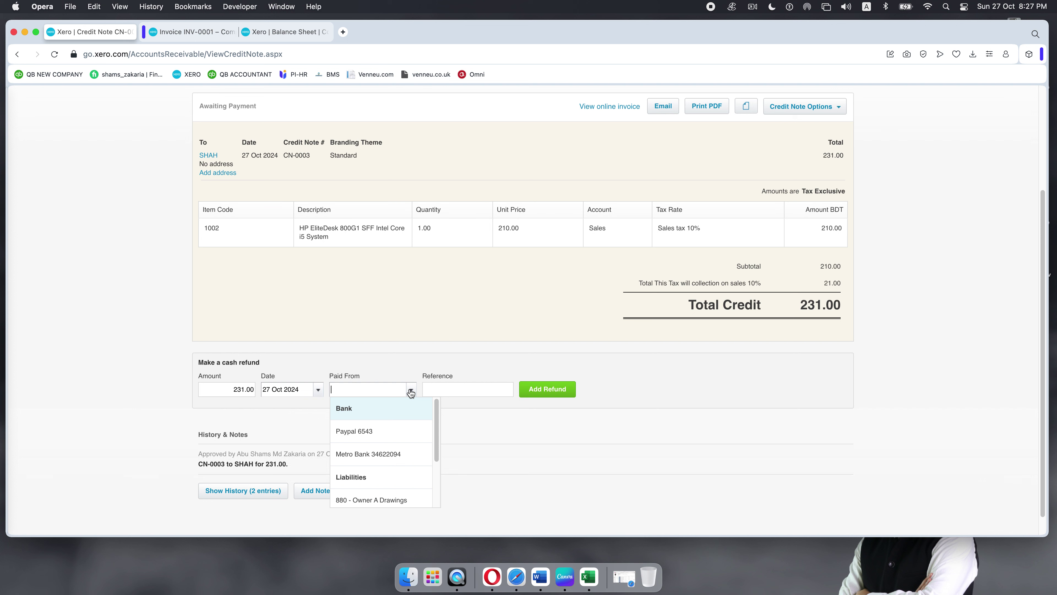
left_click(373, 454)
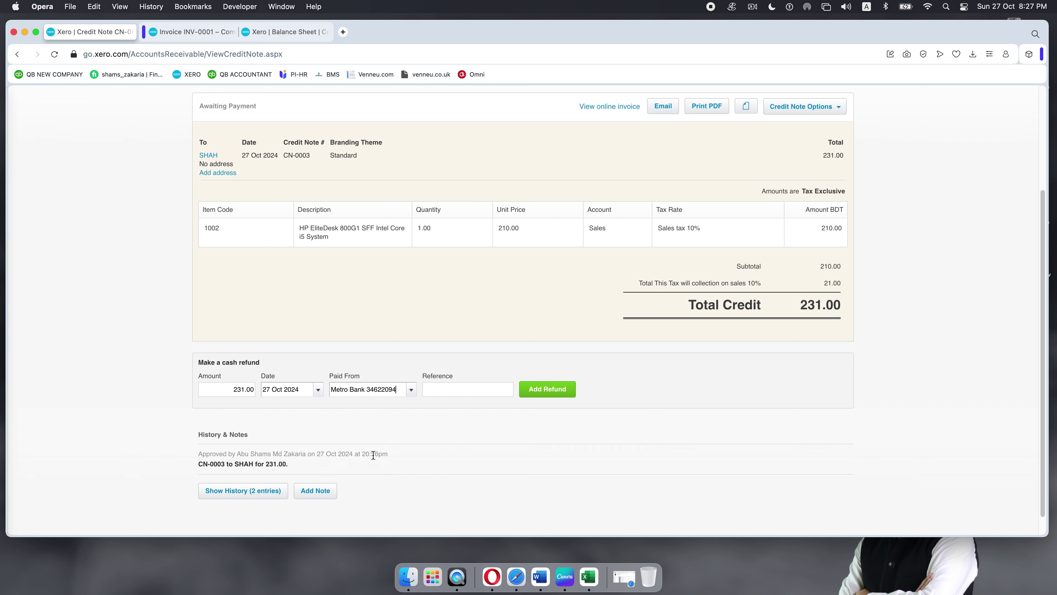
left_click(458, 392)
type("BGF543")
Step: Record the 231.00 cash refund and dismiss the confirmation banner
scroll(367, 439, "down", 1)
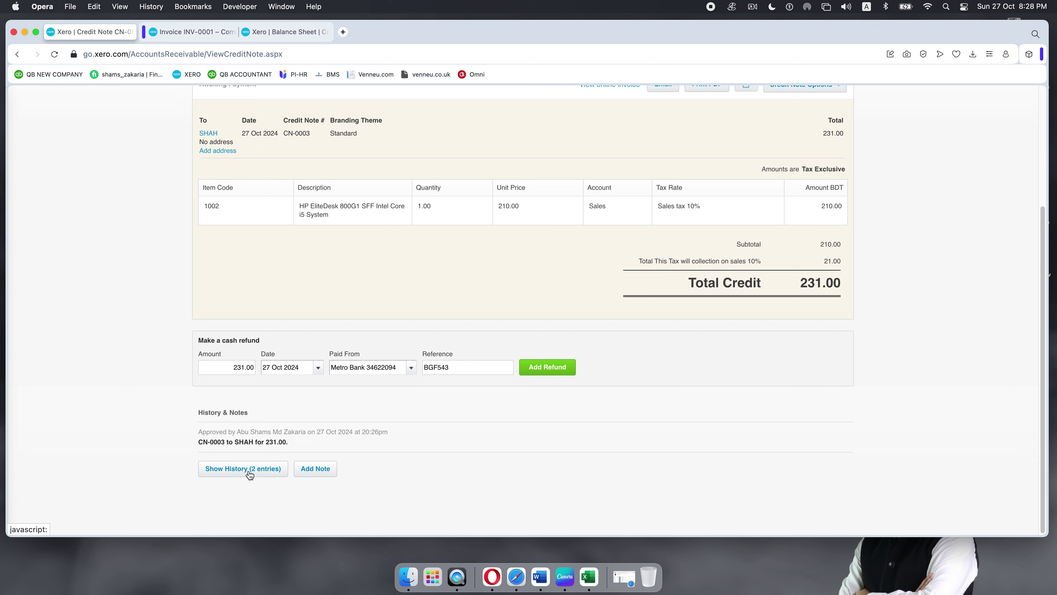
left_click(324, 472)
scroll(327, 492, "down", 1)
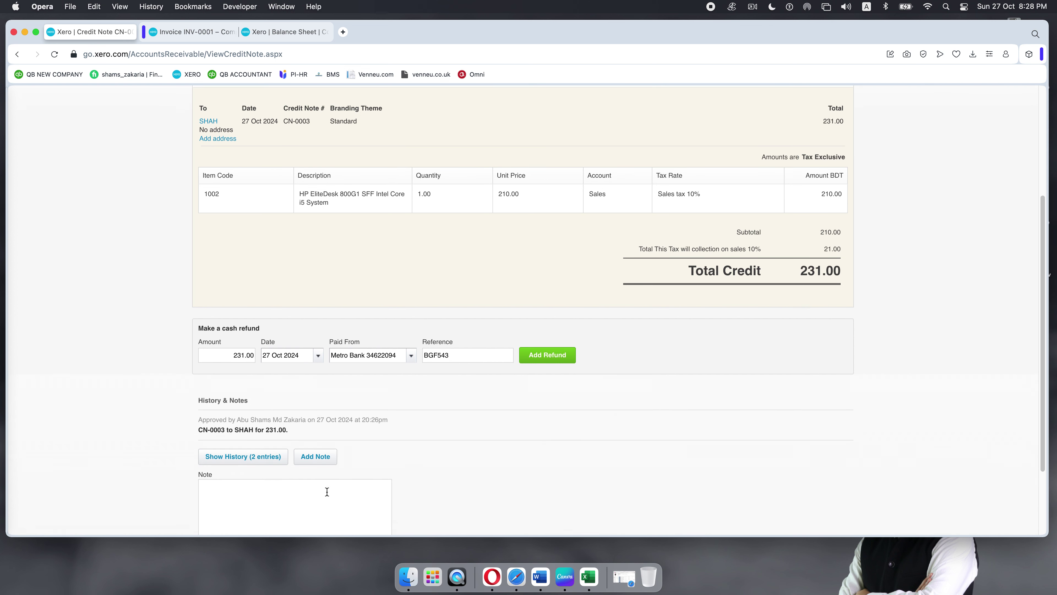
scroll(327, 492, "down", 1)
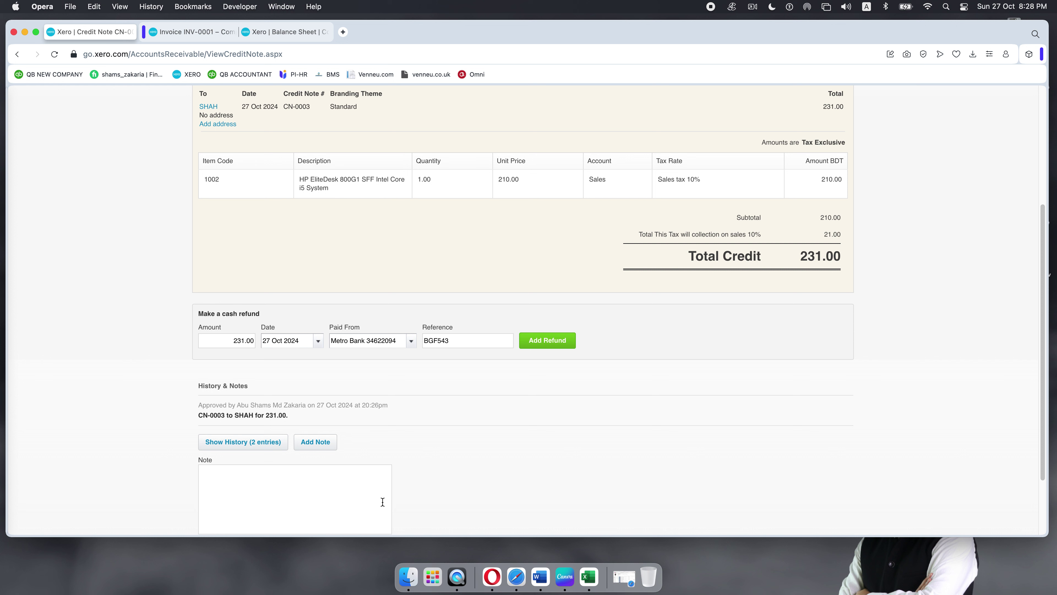
left_click(544, 344)
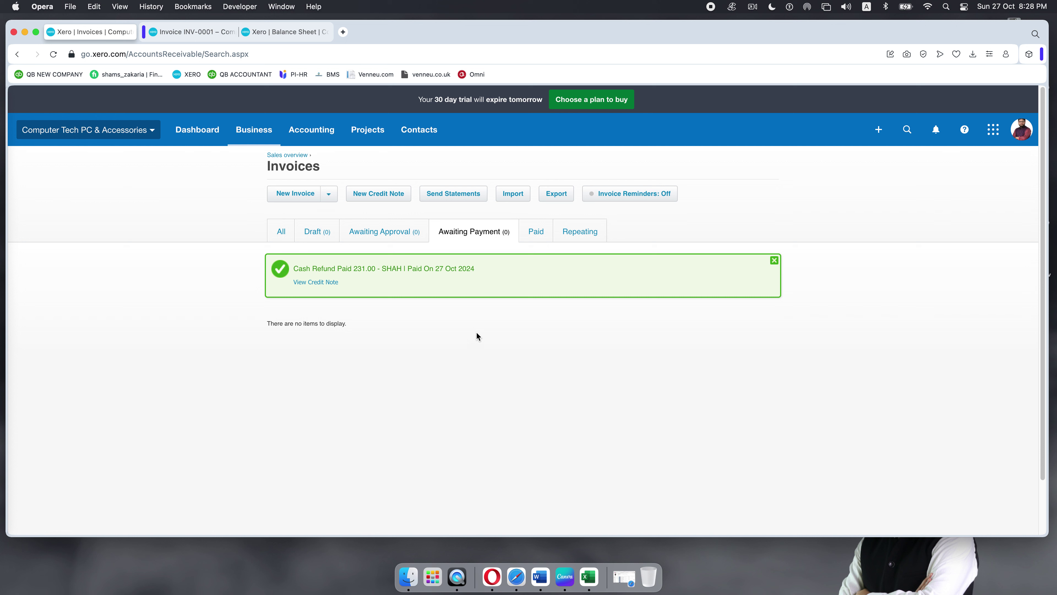
left_click(774, 261)
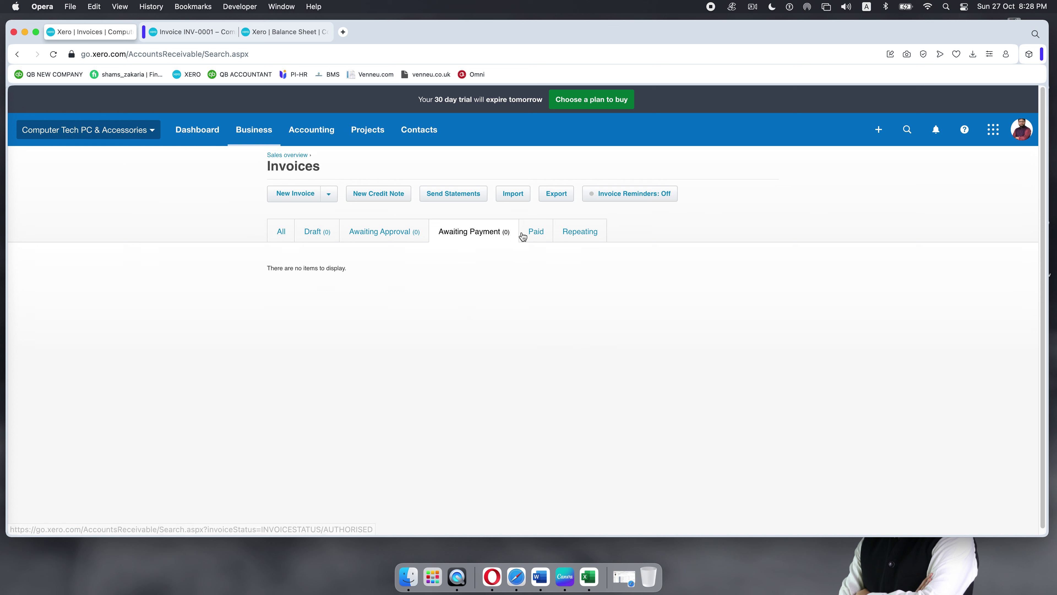
Step: Check the Paid tab, then show all invoices with INV-0001 and CN-0003 paid
left_click(538, 234)
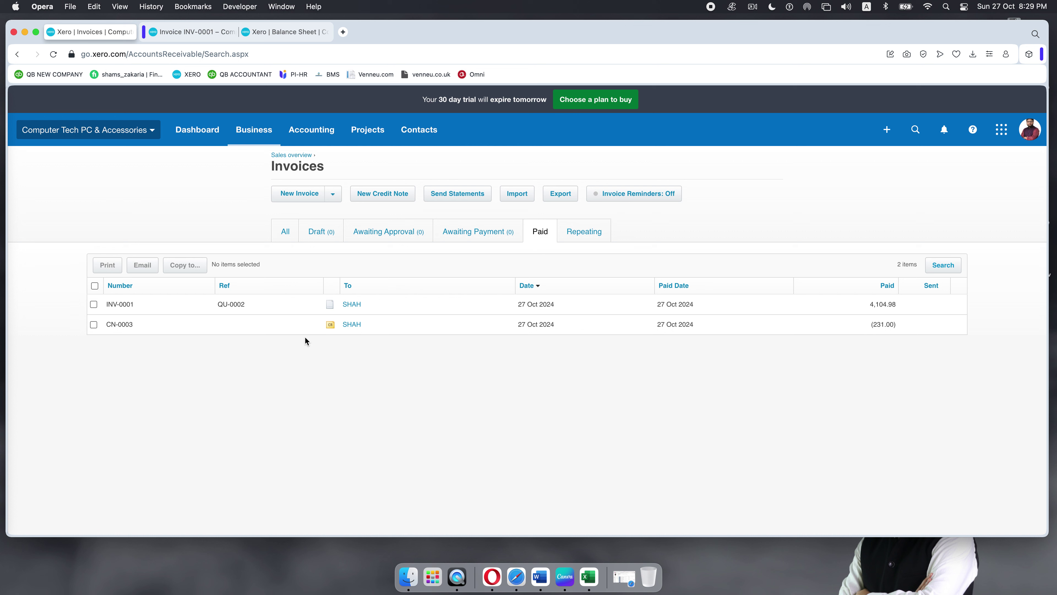
left_click(252, 130)
left_click(255, 245)
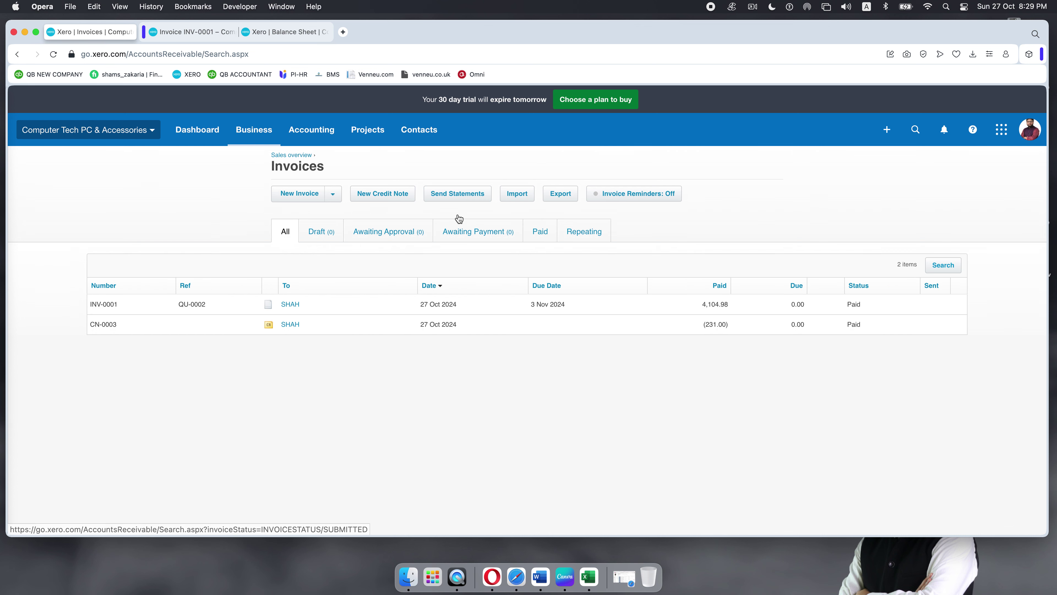
Step: Start a new sales invoice for SHAH, issued 1 Oct 2024 and due 1 Nov 2024
left_click(302, 194)
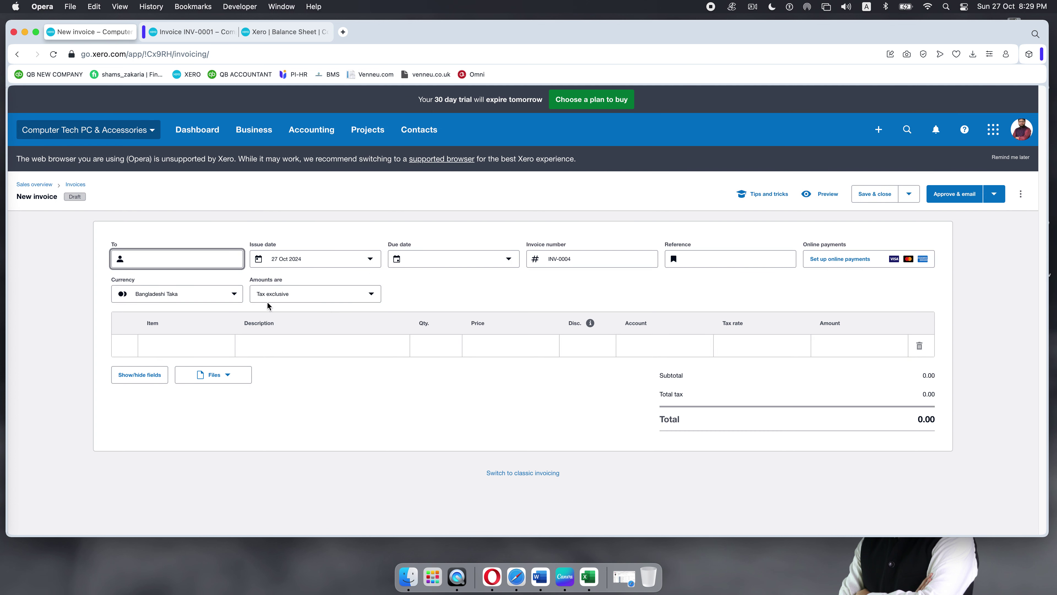
type("sha")
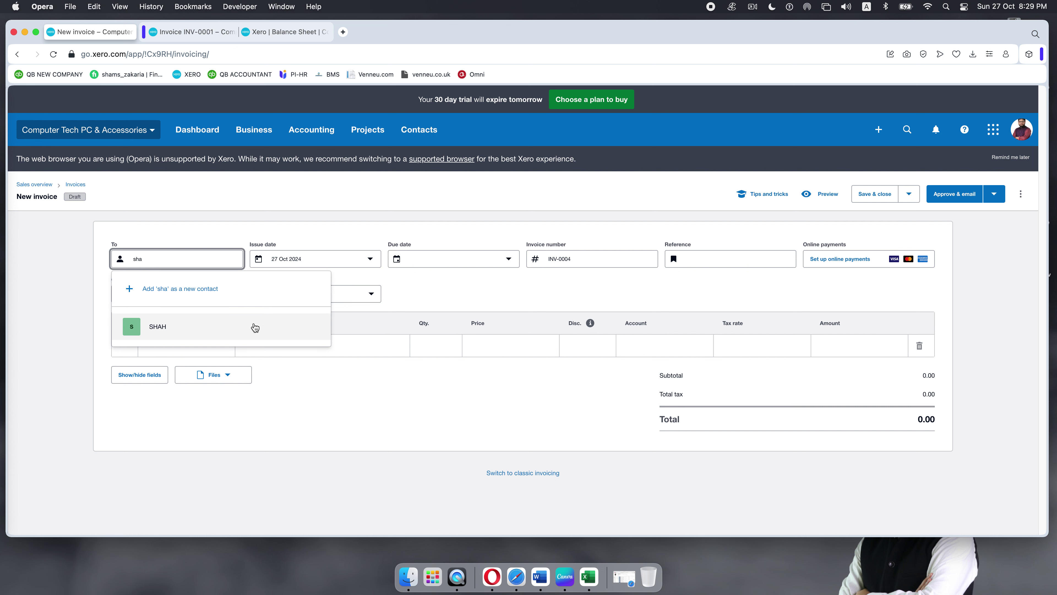
left_click(249, 337)
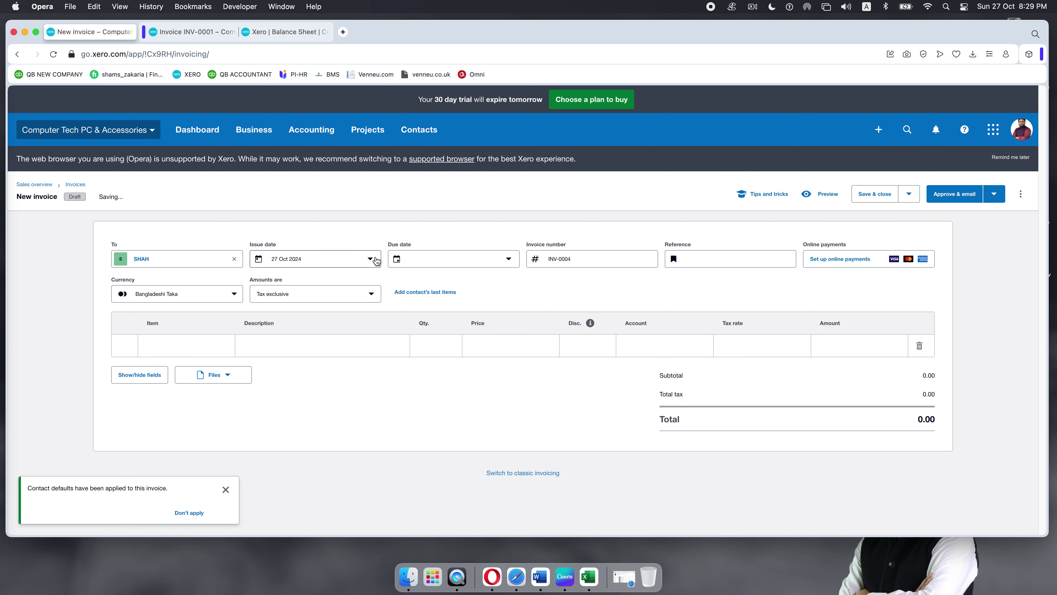
left_click(375, 258)
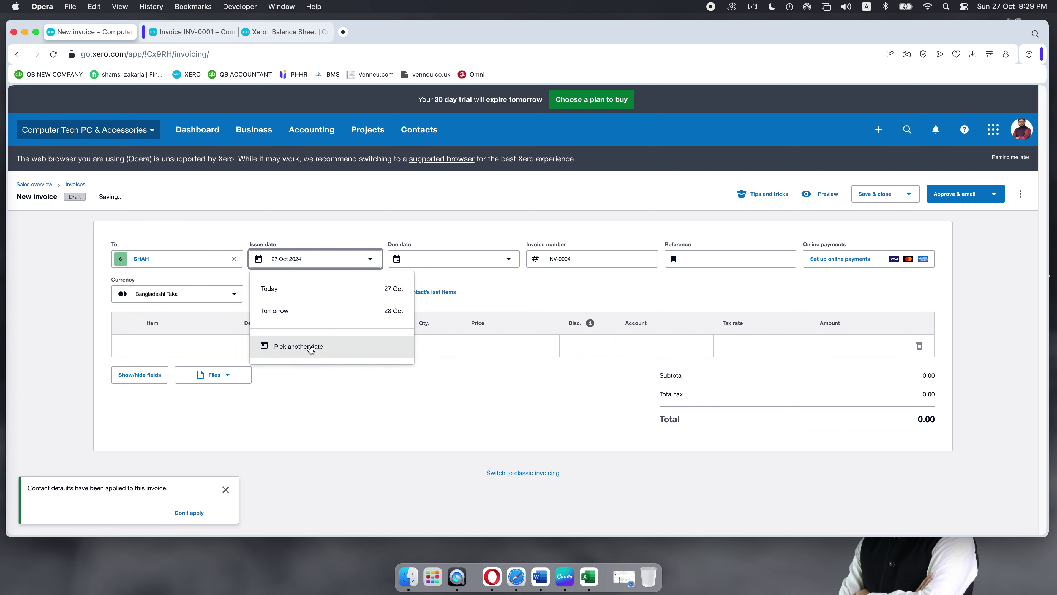
left_click(311, 346)
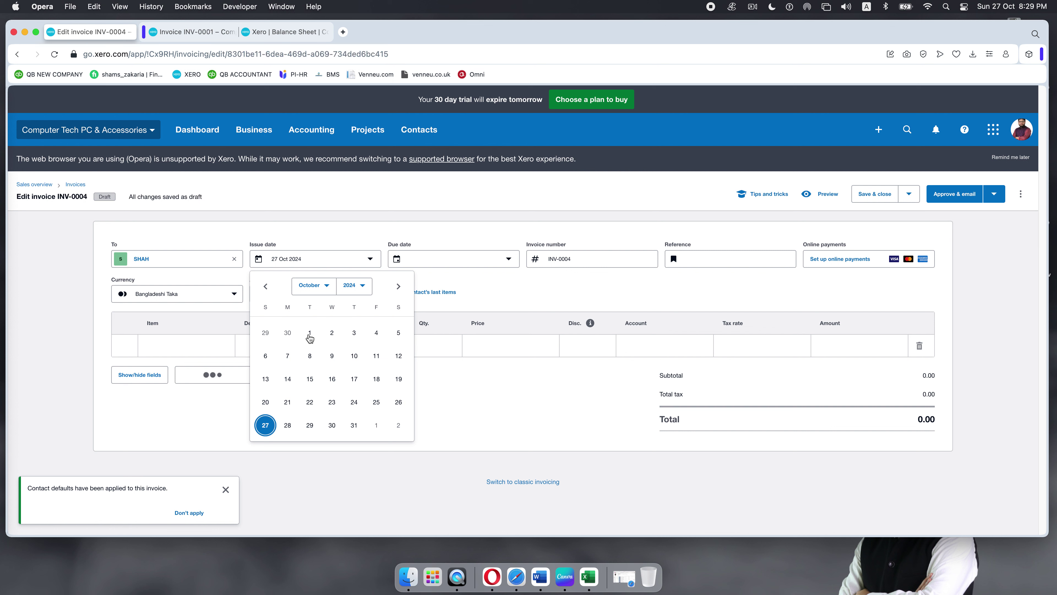
left_click(309, 333)
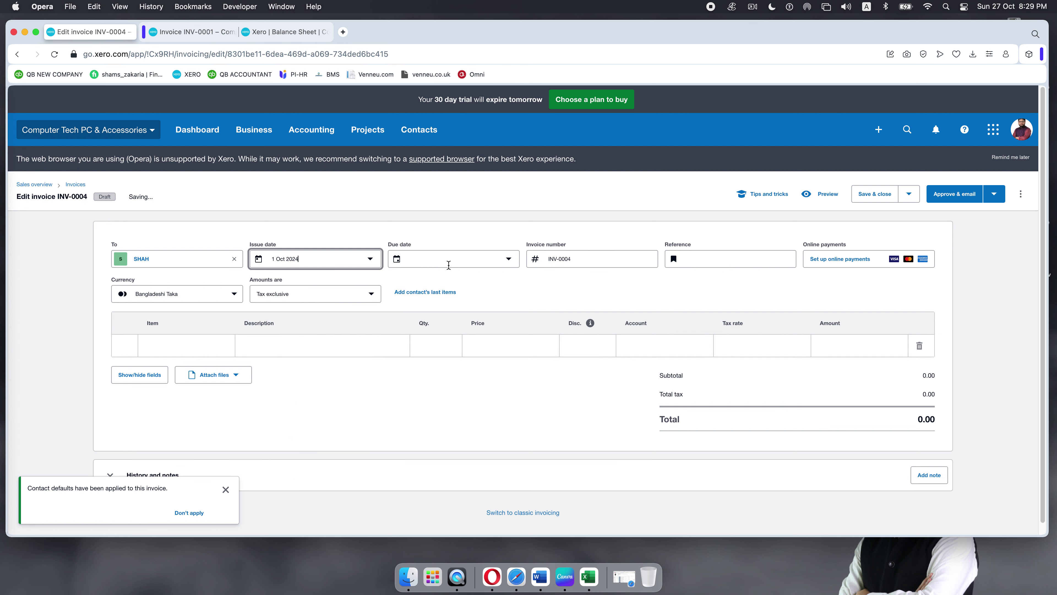
left_click(466, 259)
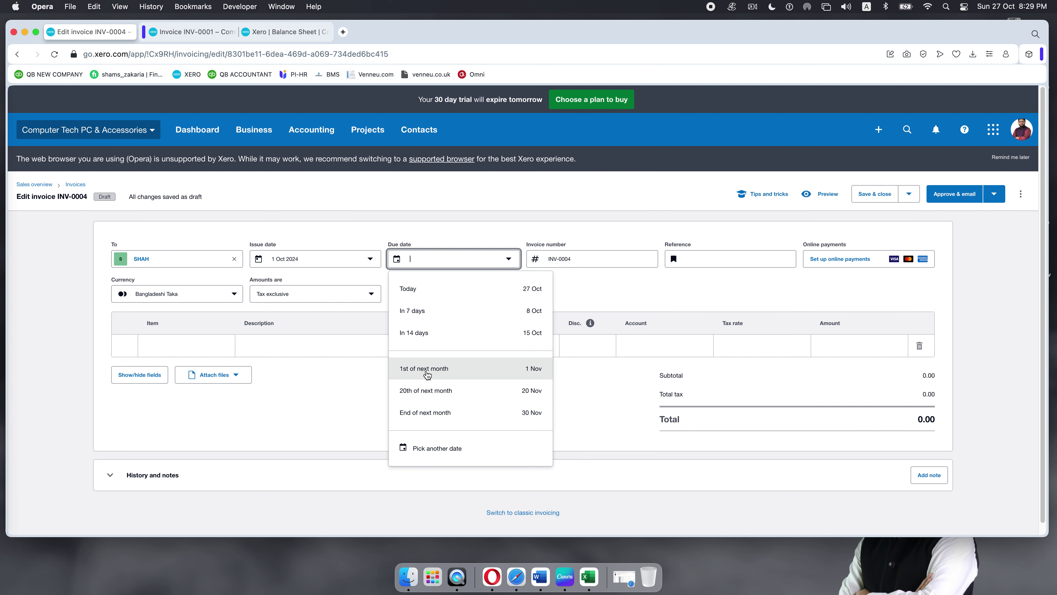
left_click(427, 370)
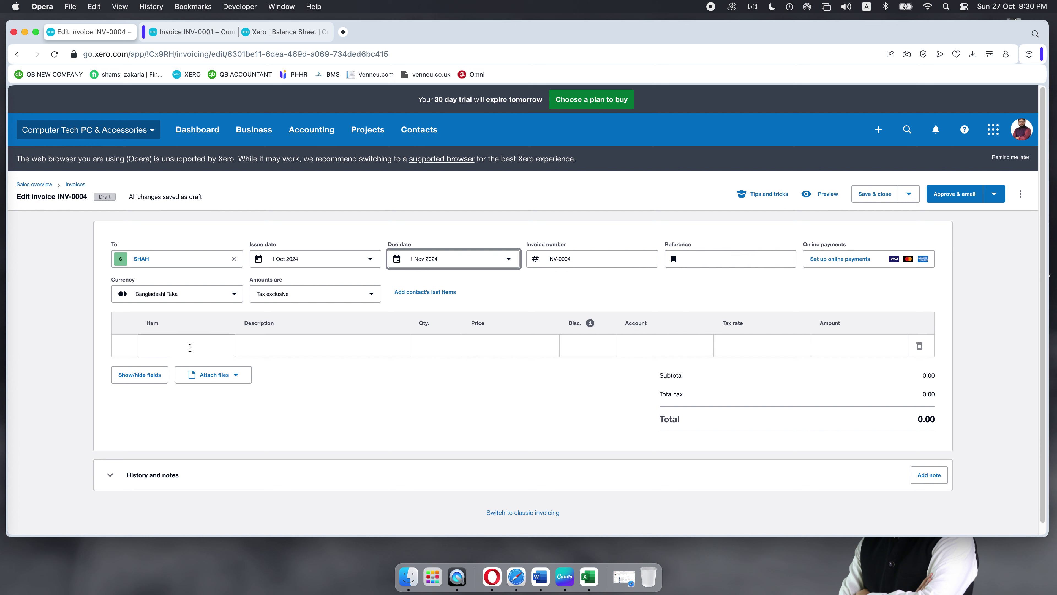
Step: Add a line of 4 HP Elite 8300/6300 SFF Core with 10% sales tax
left_click(190, 348)
scroll(226, 325, "down", 1)
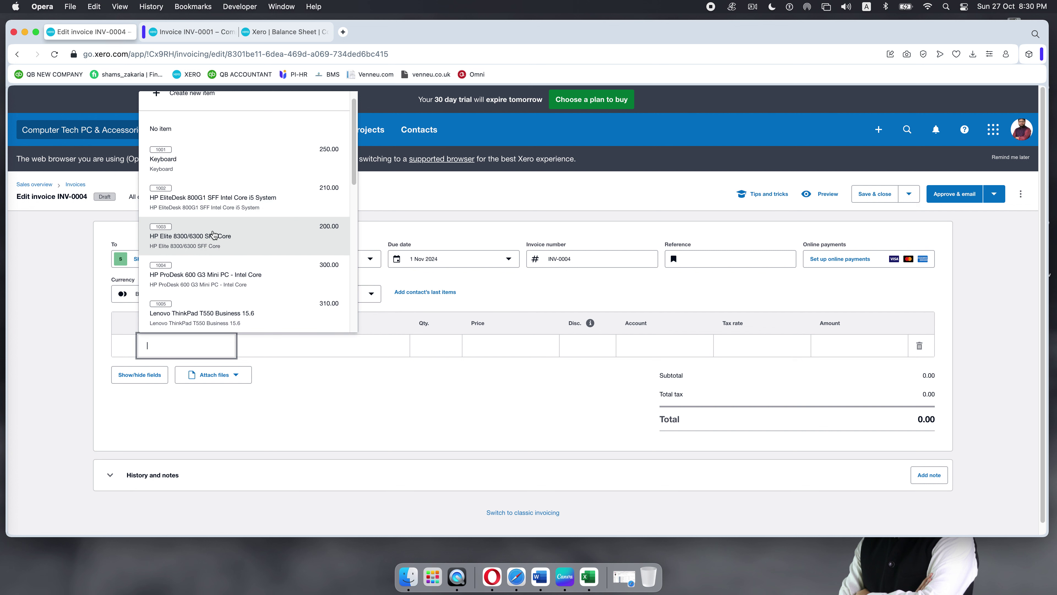
left_click(212, 236)
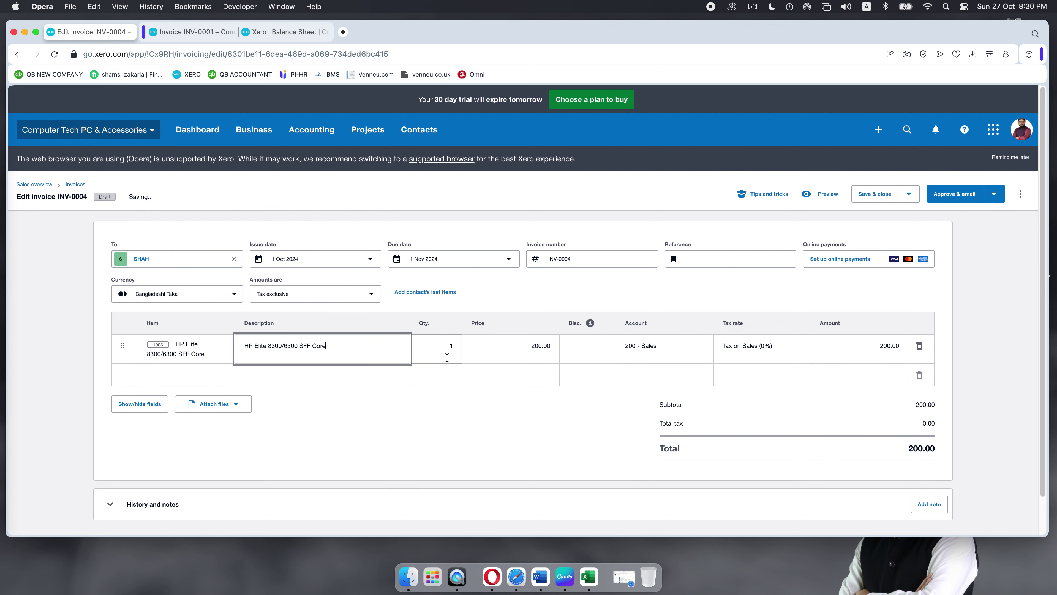
left_click(440, 349)
left_click_drag(440, 348, 471, 348)
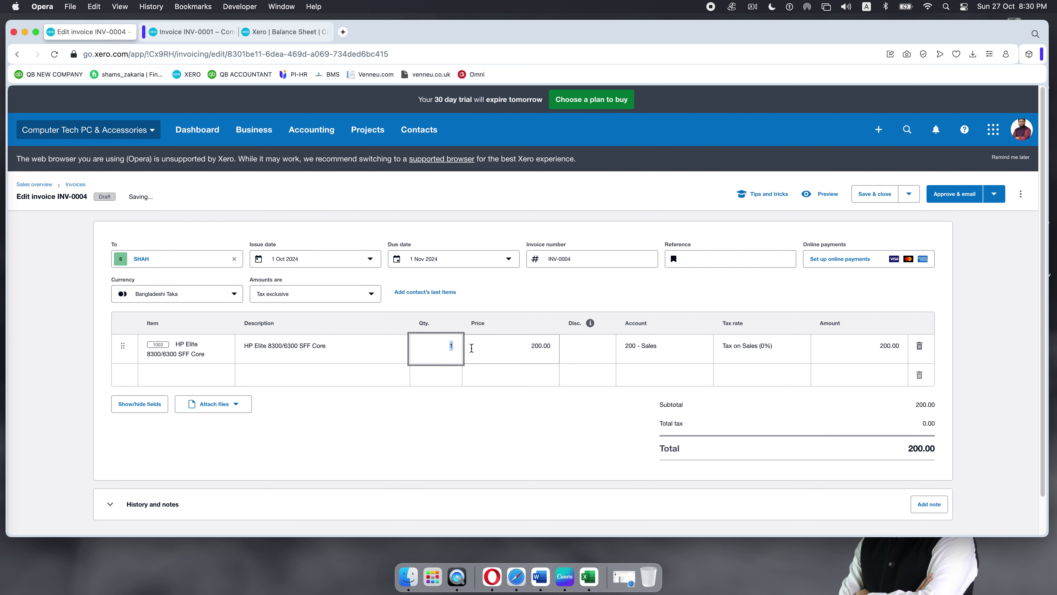
type("4")
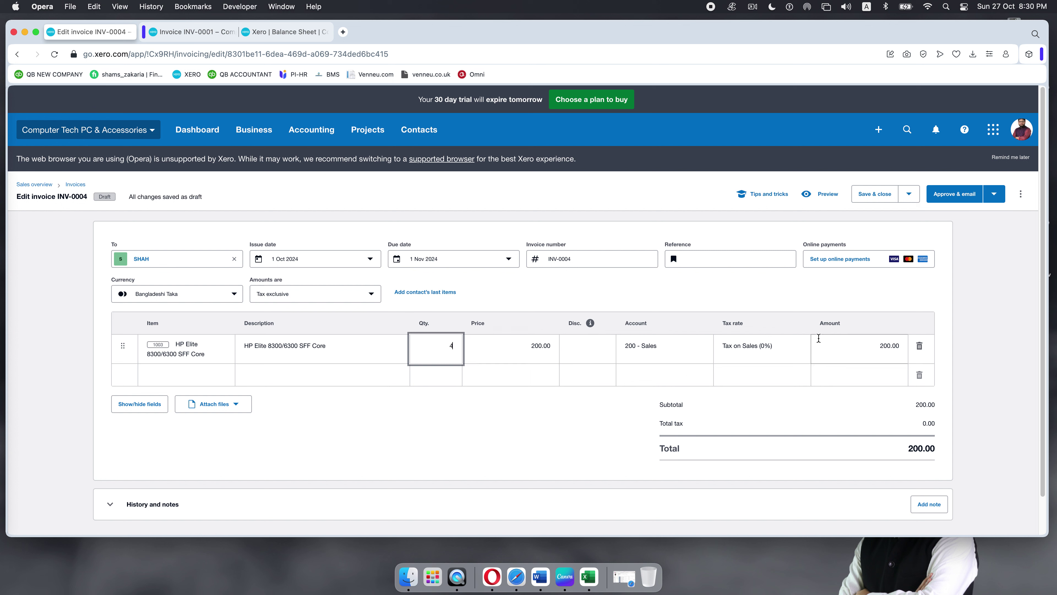
left_click(807, 349)
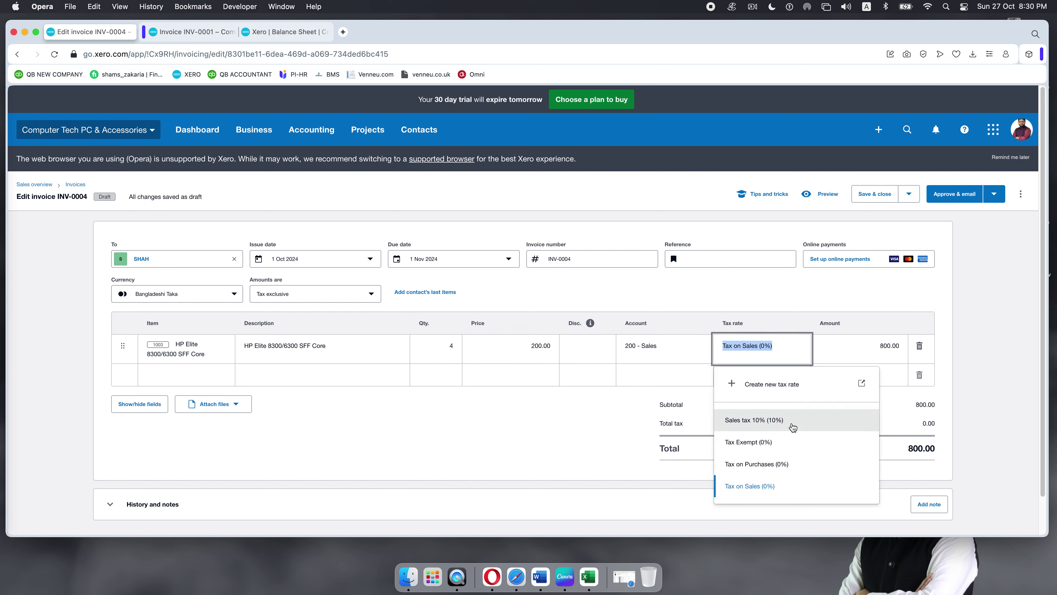
left_click(793, 425)
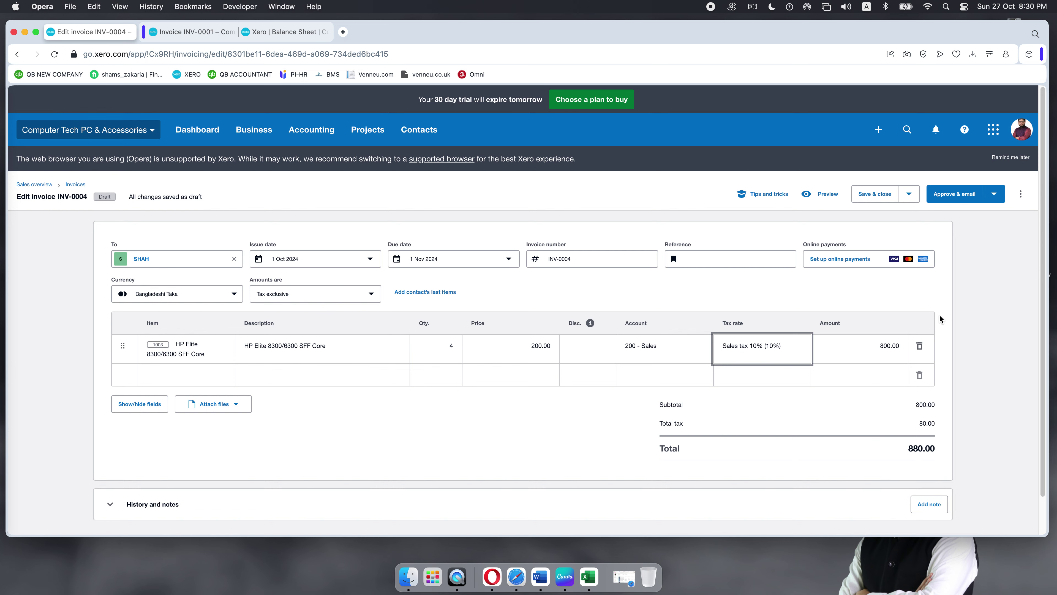
scroll(880, 450, "down", 1)
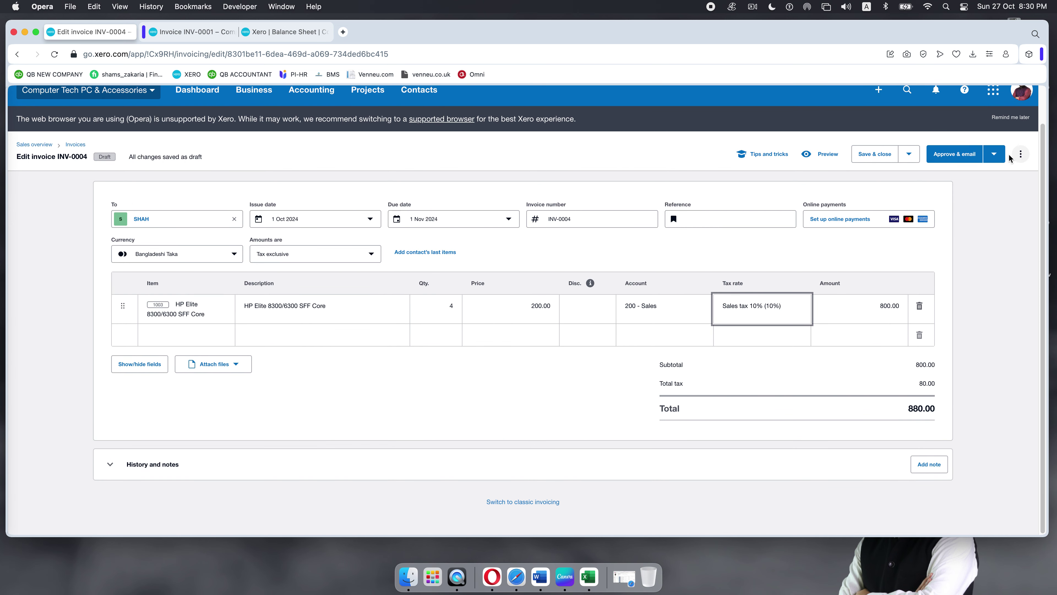
Step: Approve invoice INV-0004 without emailing it and dismiss the approval notice
left_click(997, 155)
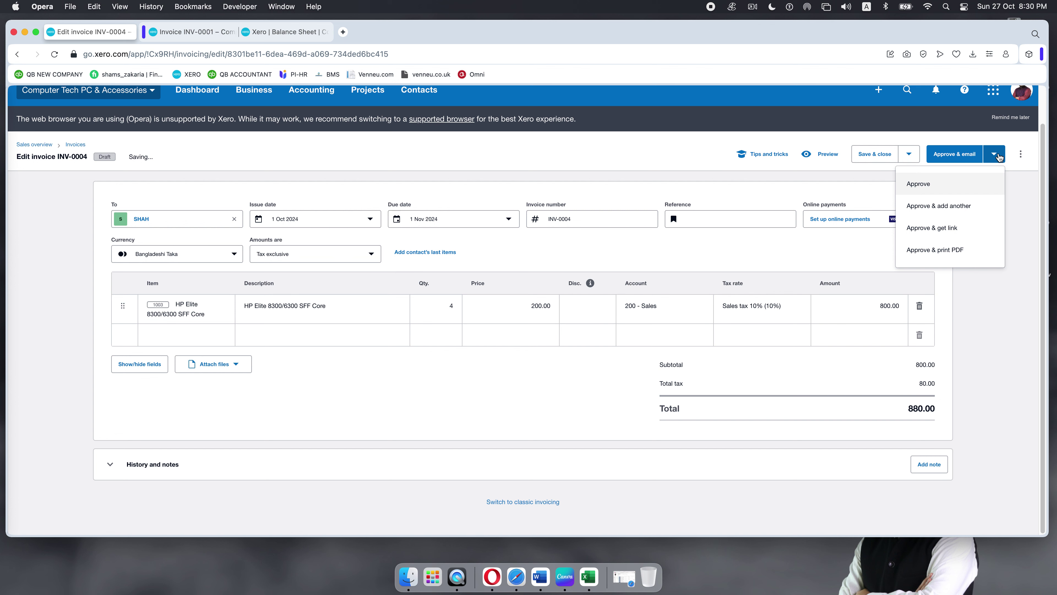
left_click(911, 183)
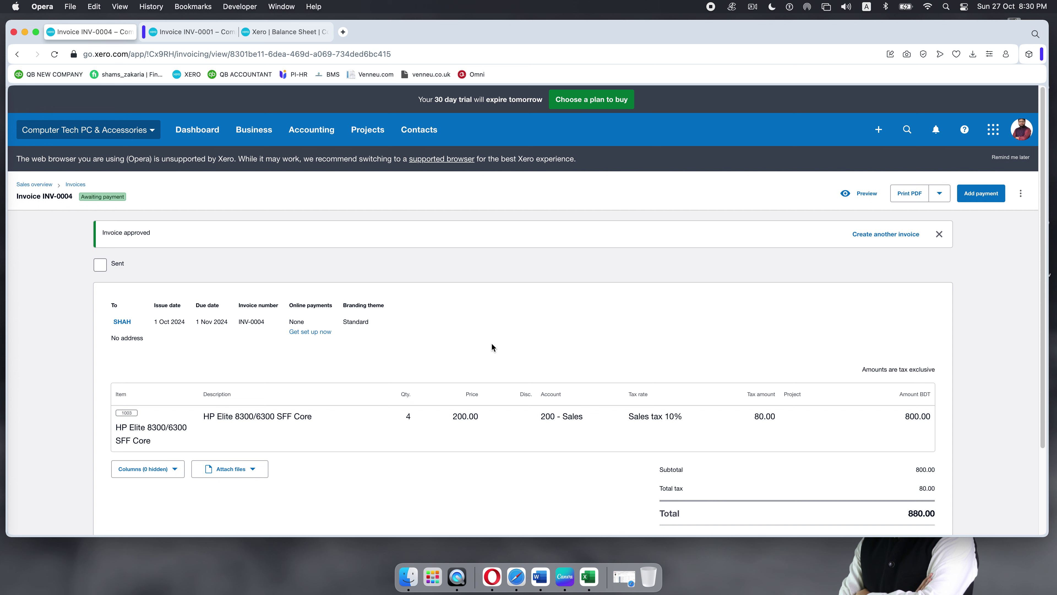
scroll(492, 345, "down", 3)
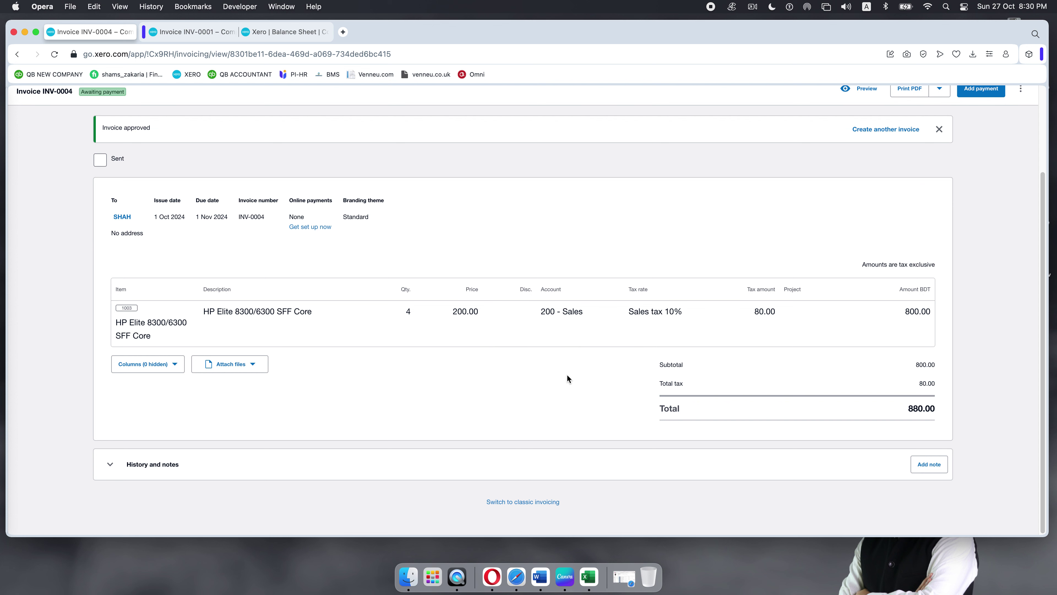
scroll(458, 324, "up", 3)
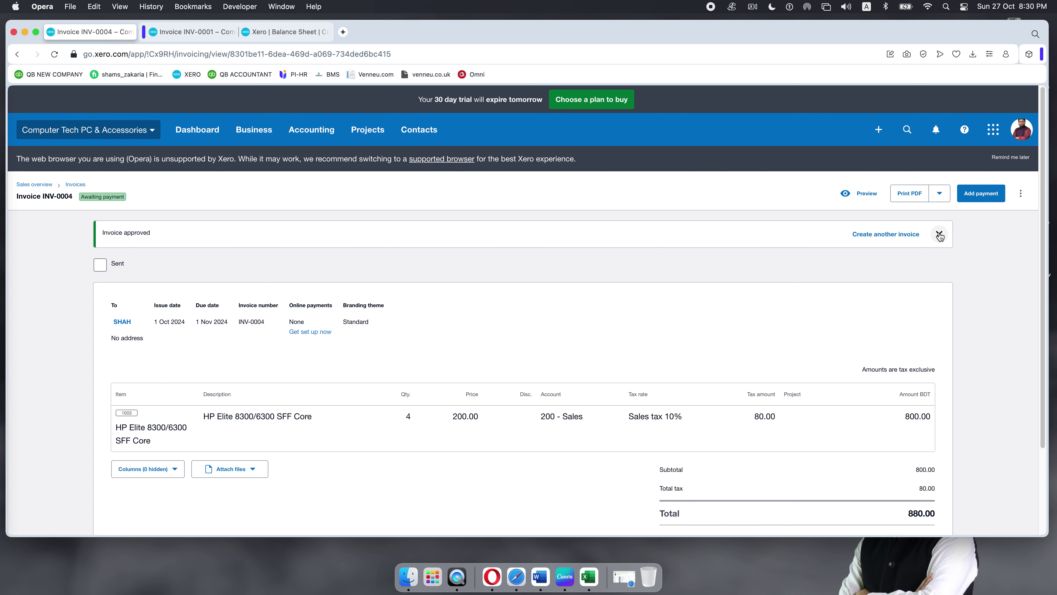
left_click(940, 236)
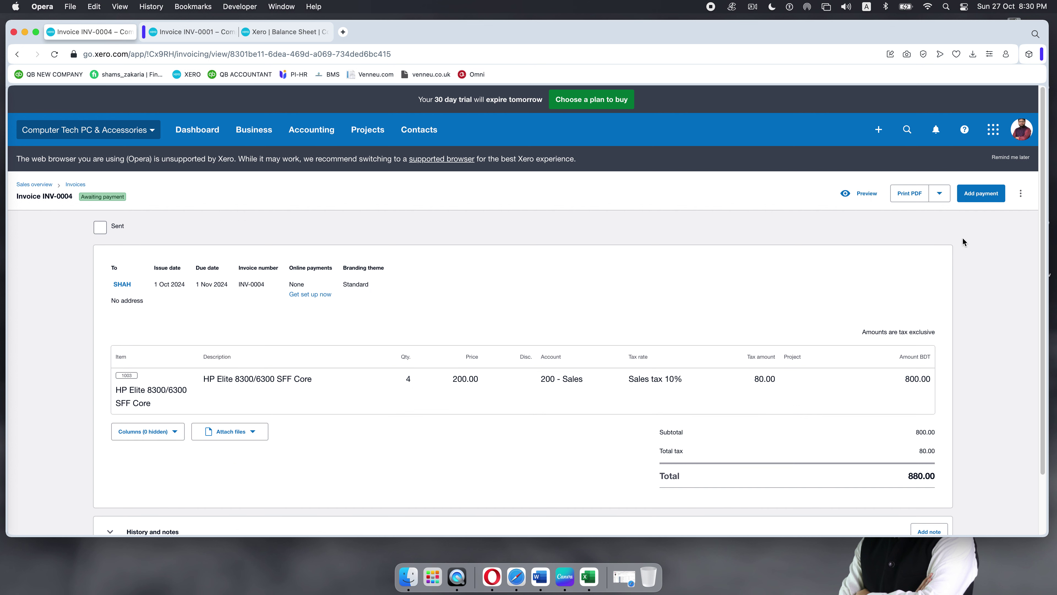
Step: Reopen INV-0004 from the Awaiting Payment invoice list
left_click(1022, 193)
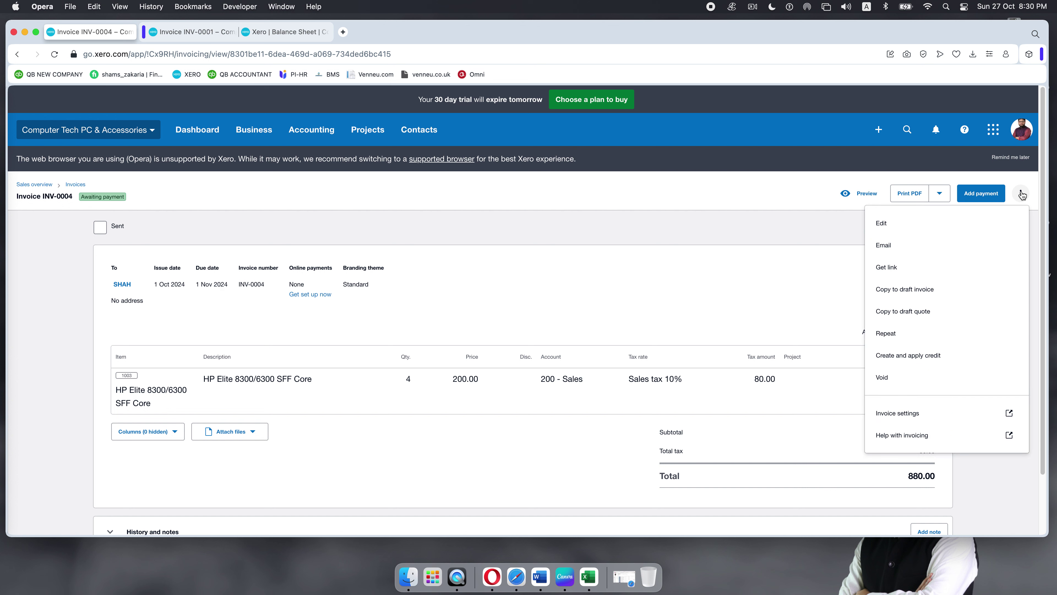
left_click(628, 329)
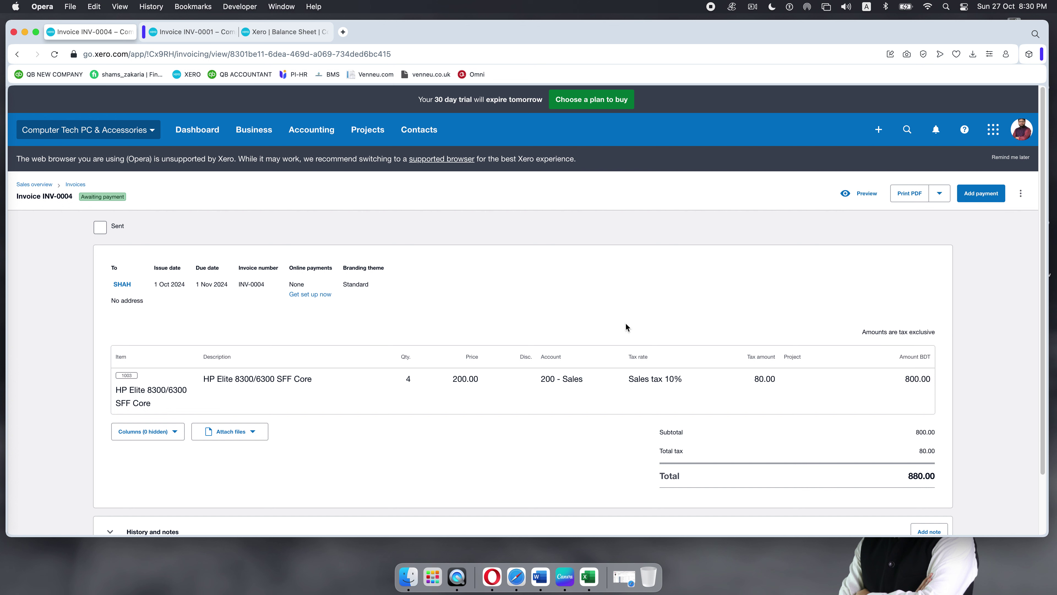
scroll(368, 376, "down", 1)
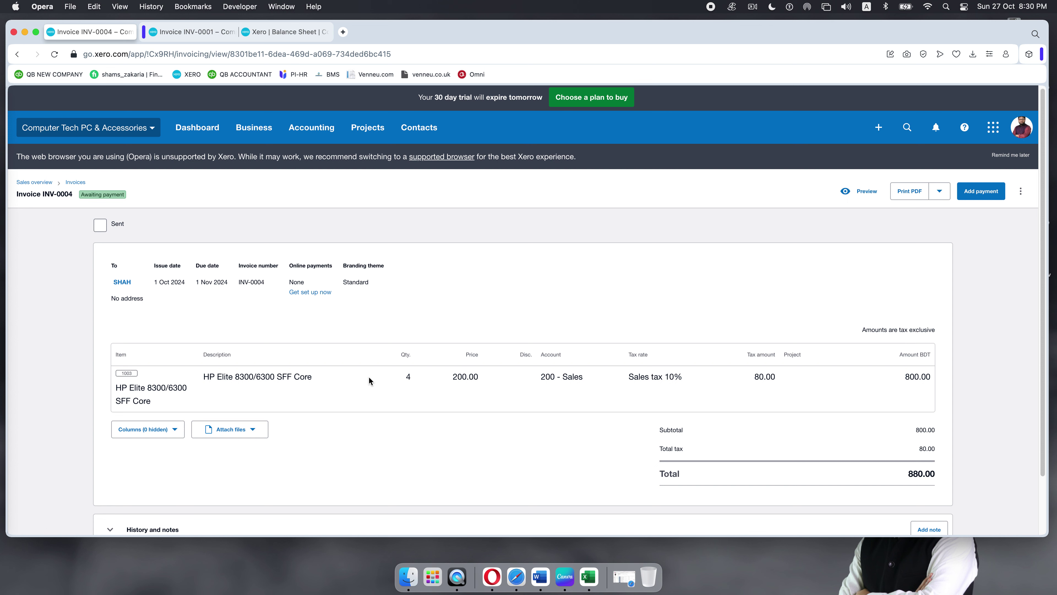
left_click(75, 182)
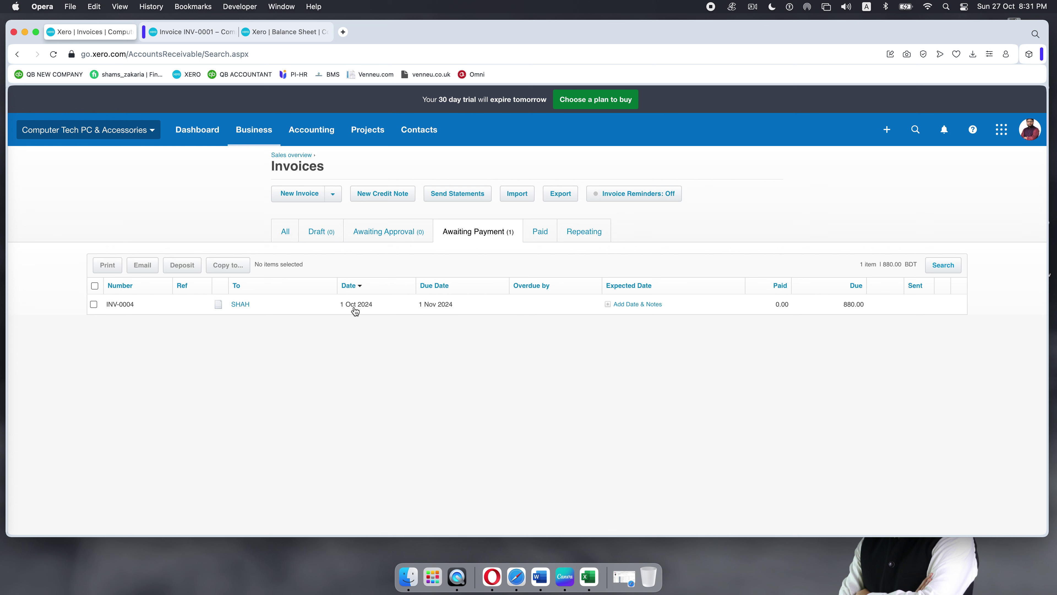
left_click(406, 312)
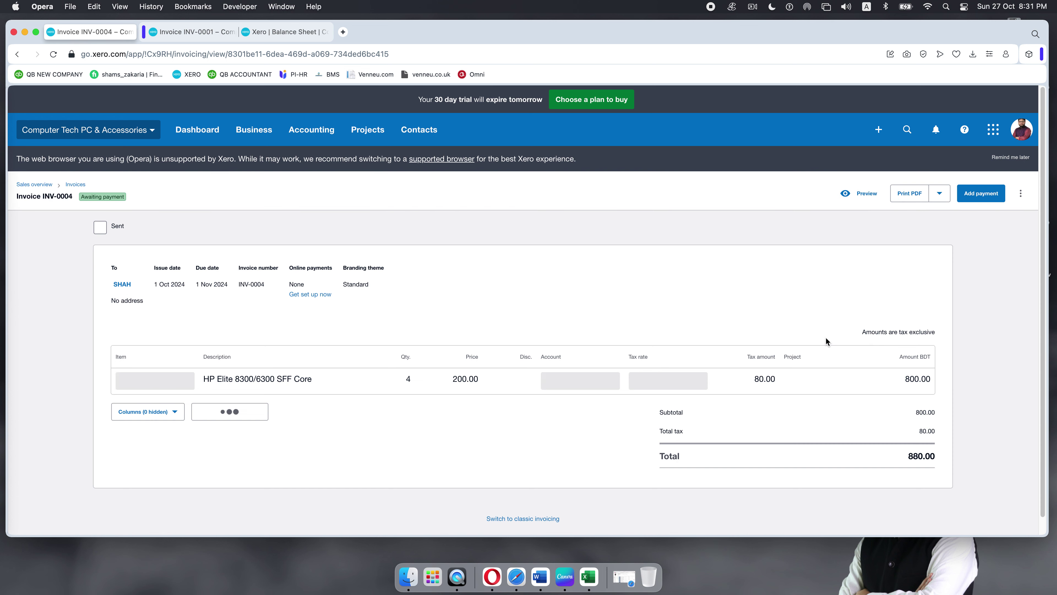
Step: Create a credit note on INV-0004 for quantity 1 HP Elite, worth 220.00, and approve it
left_click(1022, 194)
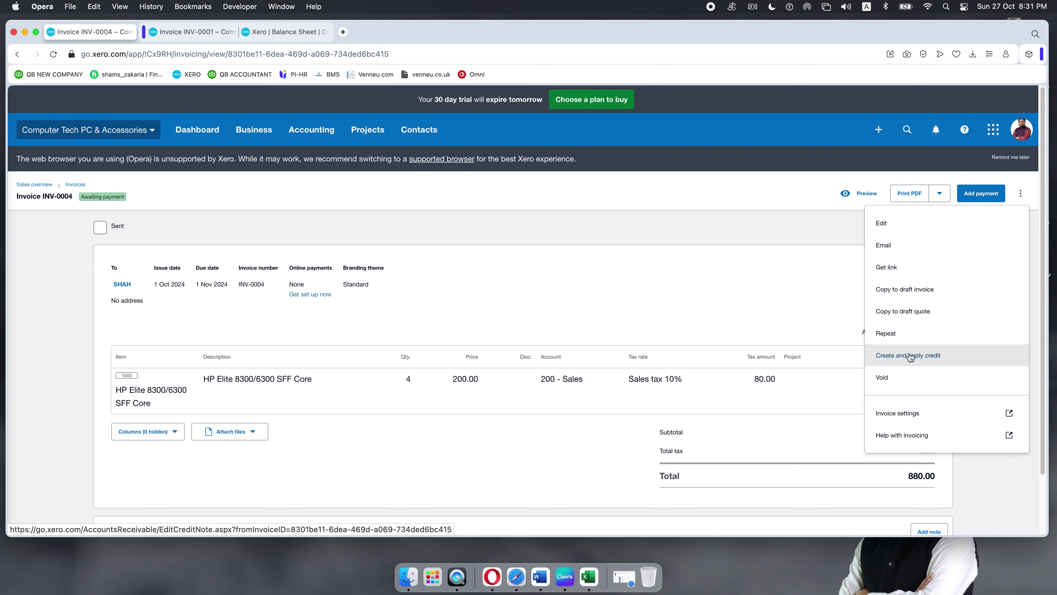
left_click(910, 356)
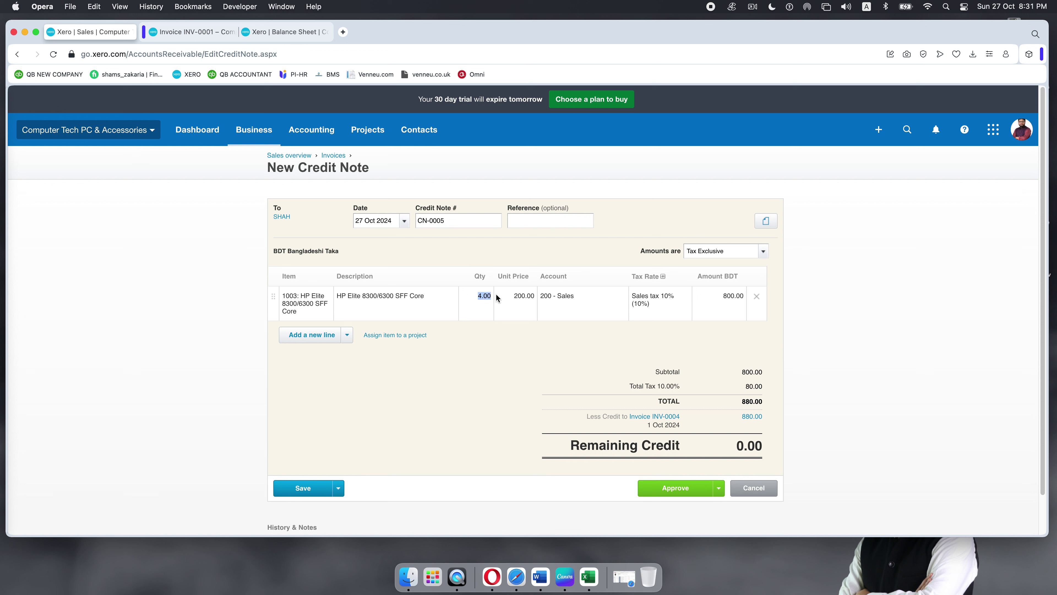
left_click(449, 395)
left_click(484, 297)
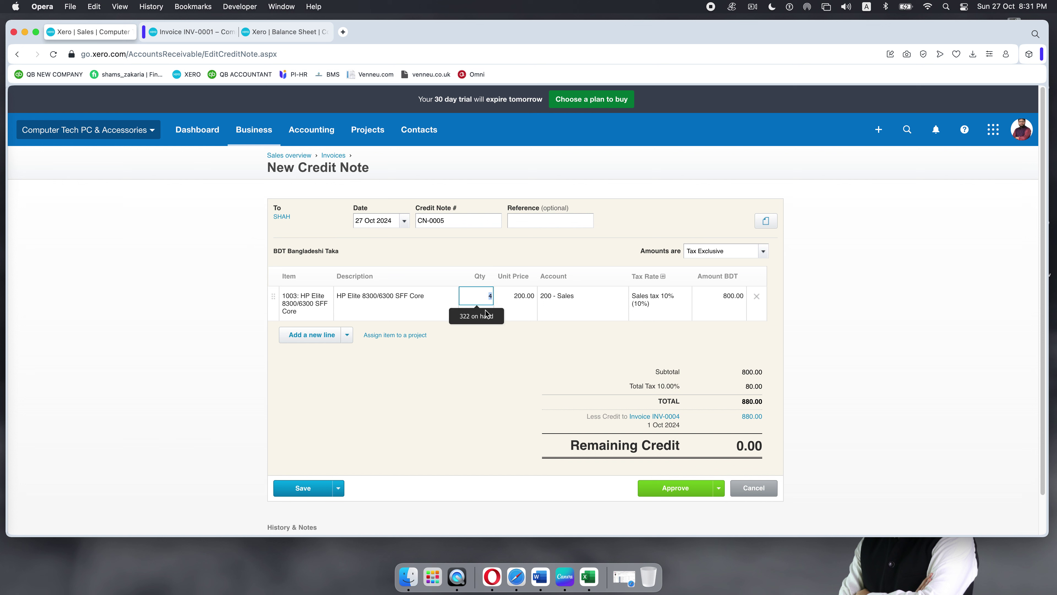
type("1")
left_click(487, 385)
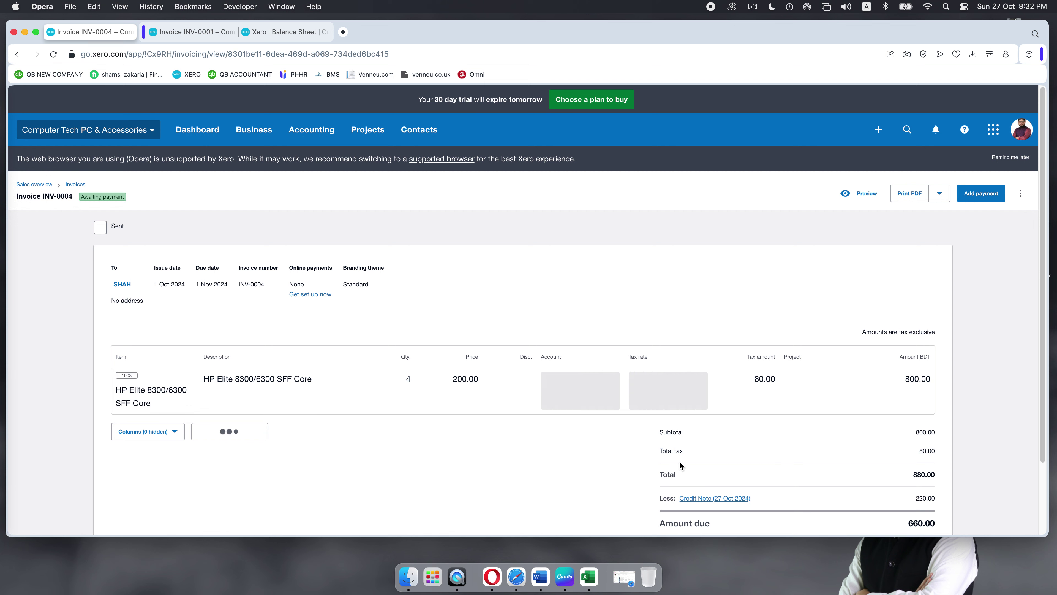
scroll(605, 449, "down", 5)
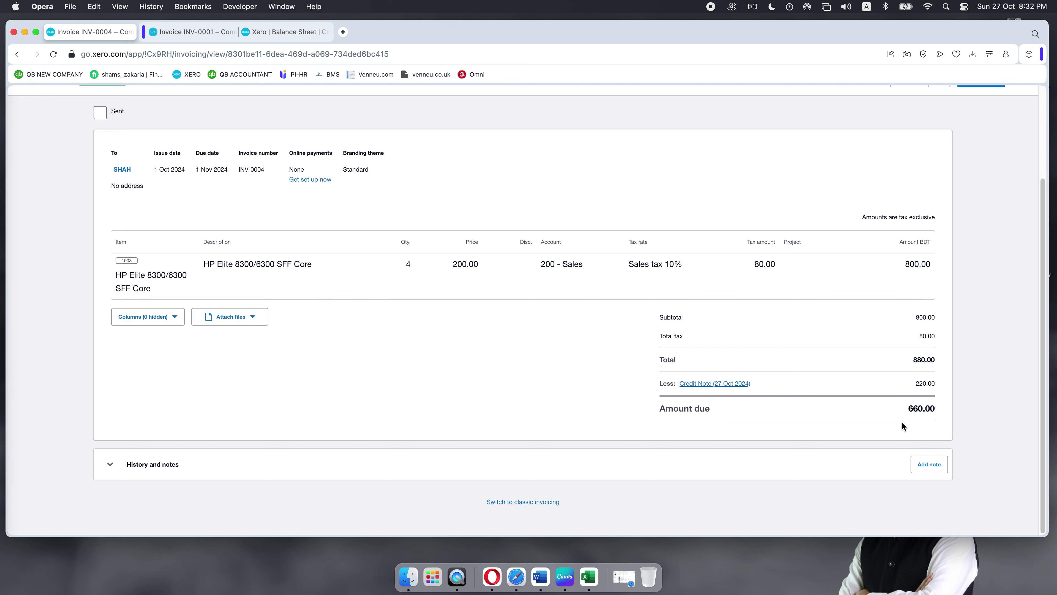
scroll(853, 342, "up", 1)
scroll(853, 339, "up", 3)
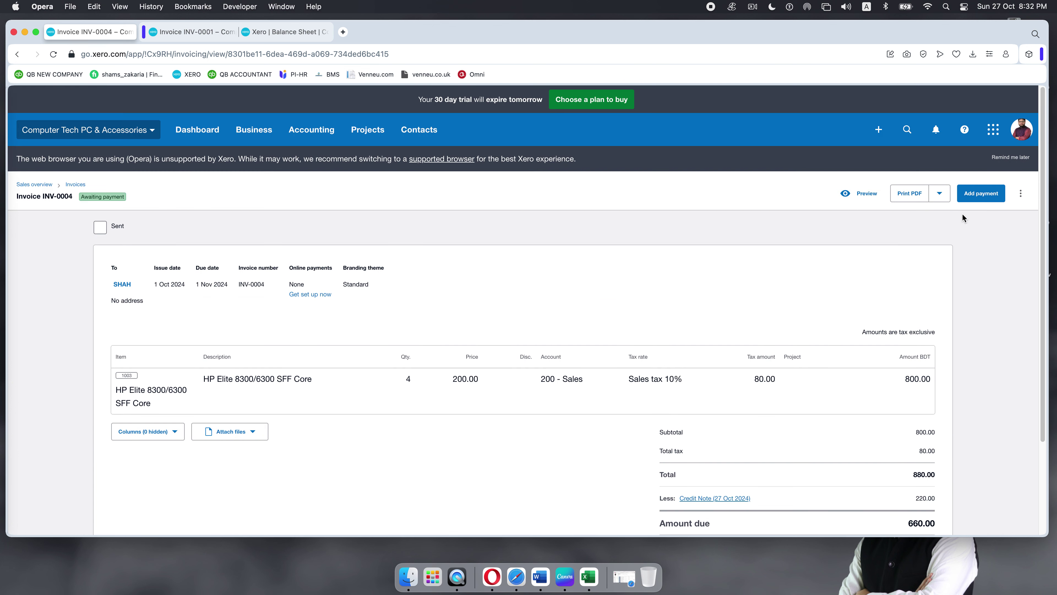
Step: Add a 660.00 payment from Metro Bank dated 14 Oct 2024 to INV-0004
left_click(977, 201)
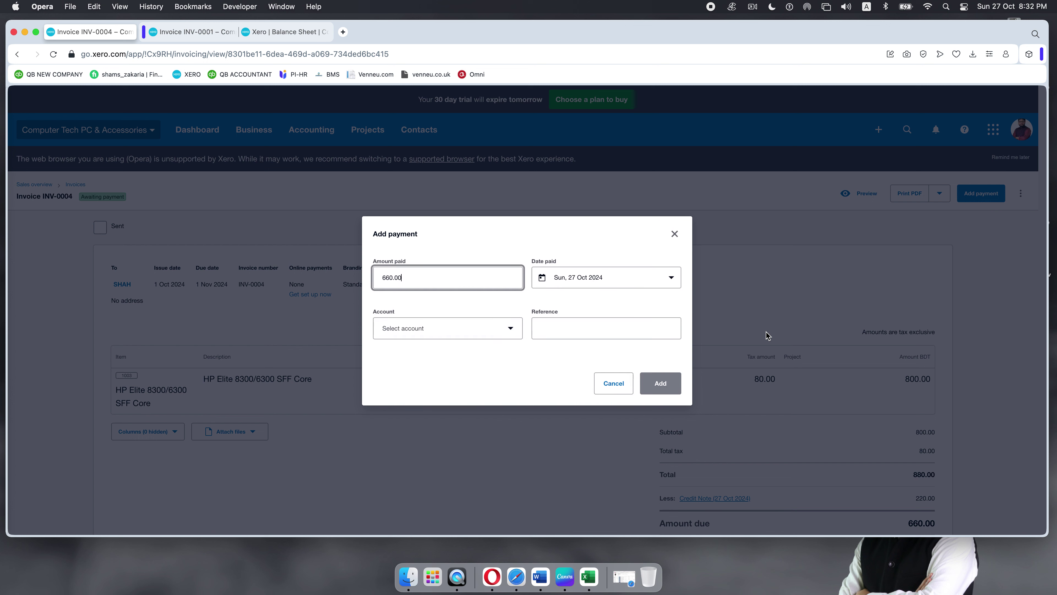
left_click_drag(412, 277, 352, 281)
left_click(511, 329)
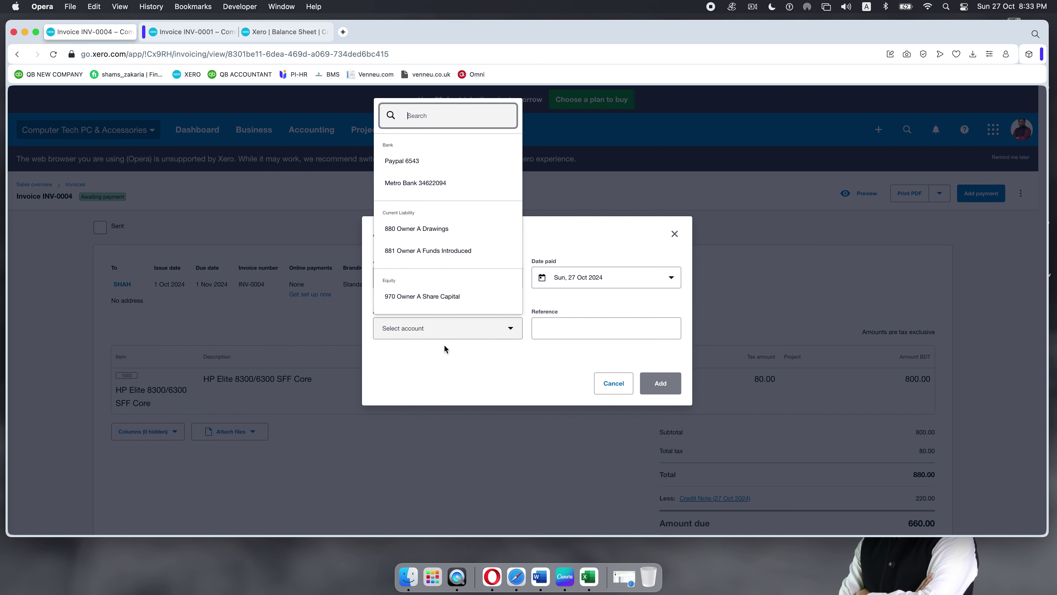
left_click(401, 186)
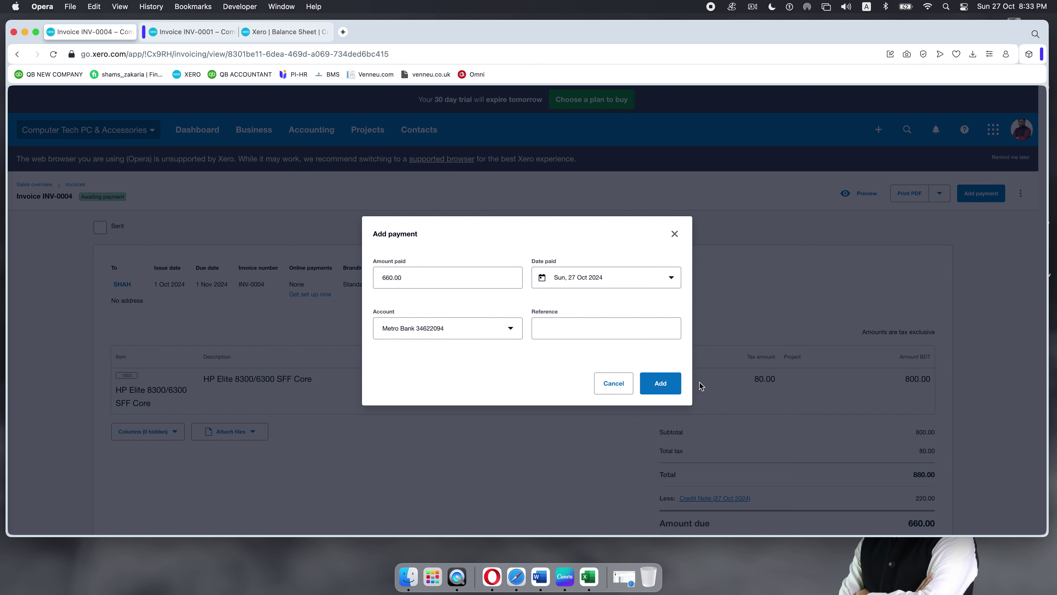
left_click(670, 279)
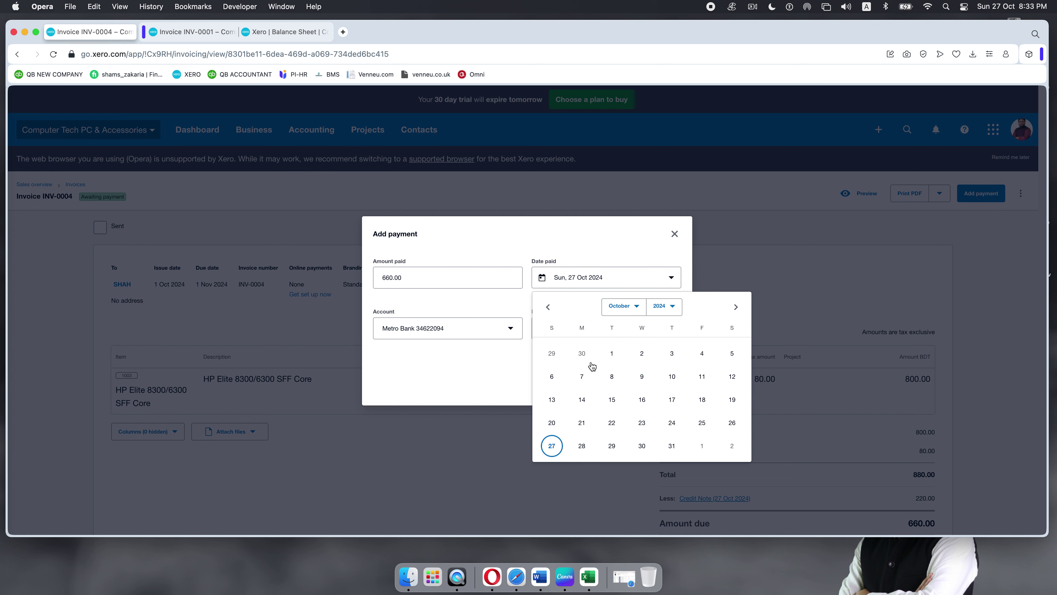
left_click(583, 400)
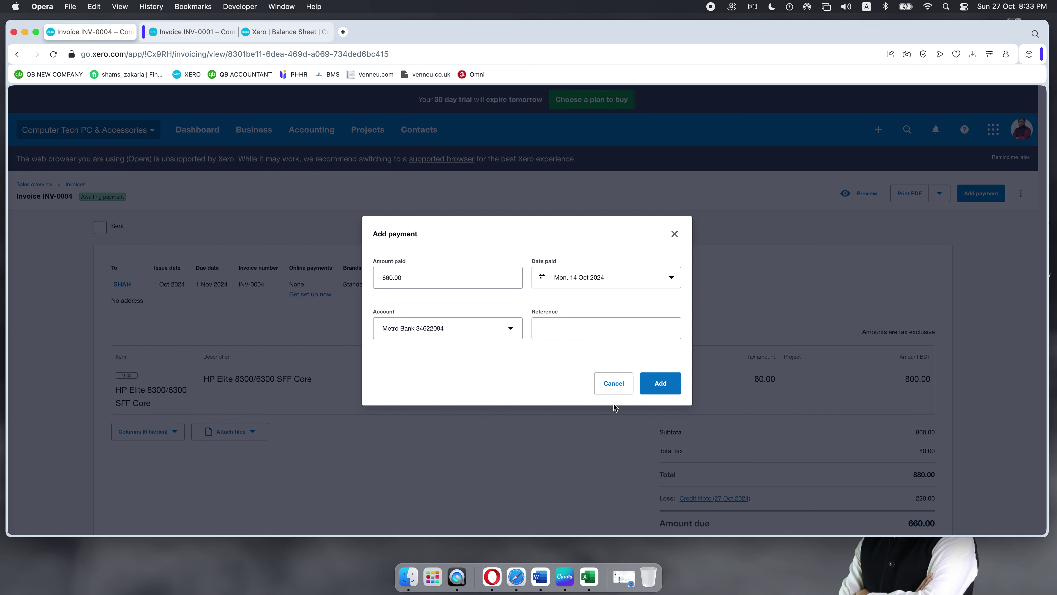
left_click(666, 385)
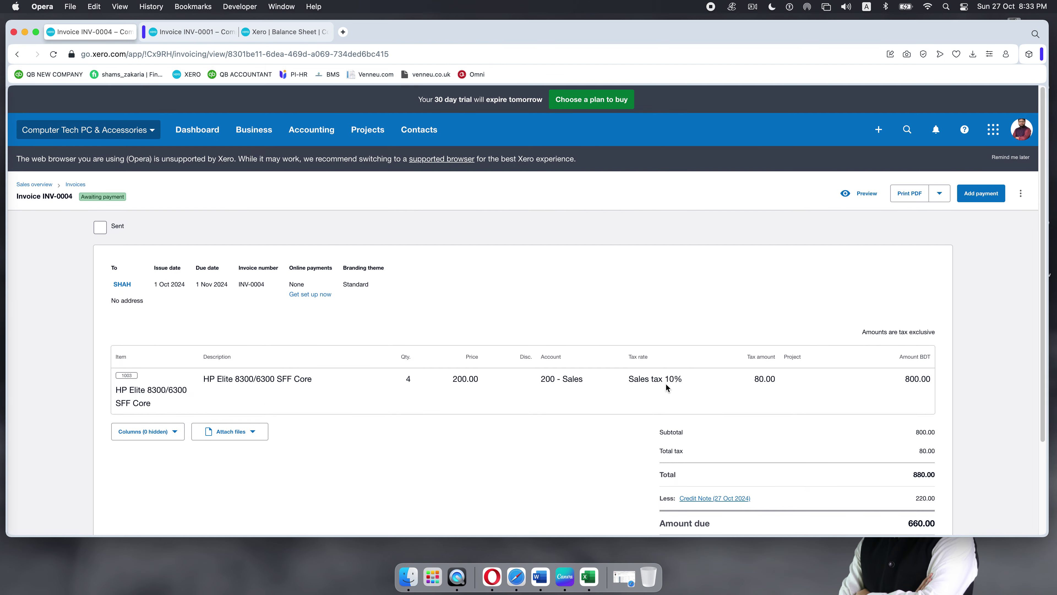
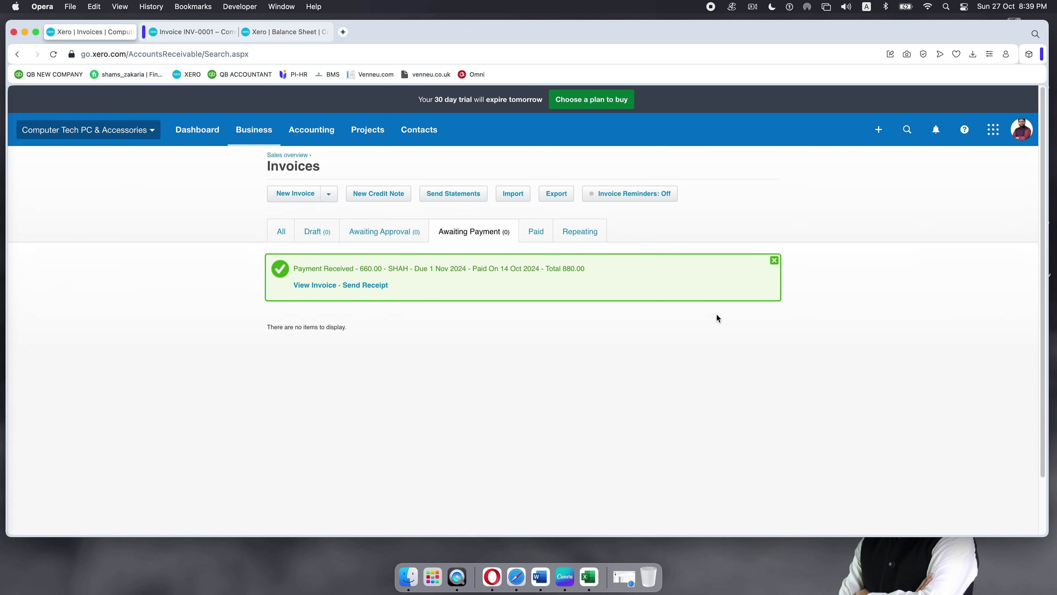
Step: Lock the Mac with Ctrl+Cmd+Q, leaving the Xero Invoices page behind the lock screen
key("ctrl+super+q")
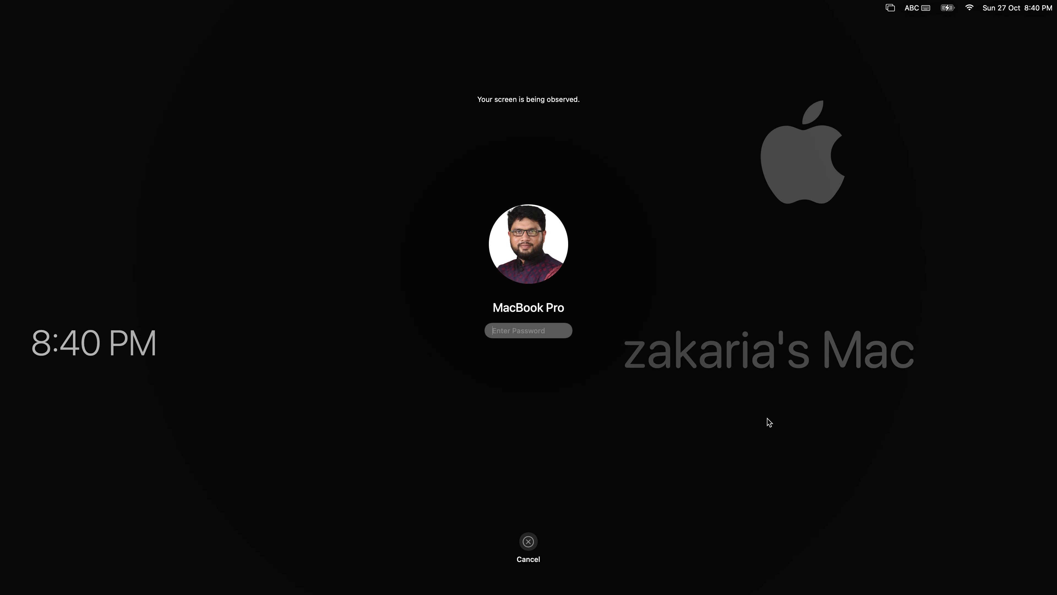
Step: Unlock the Mac with the login password and close SHAH's green Payment Received banner
type("•••••••••••••")
key("Return")
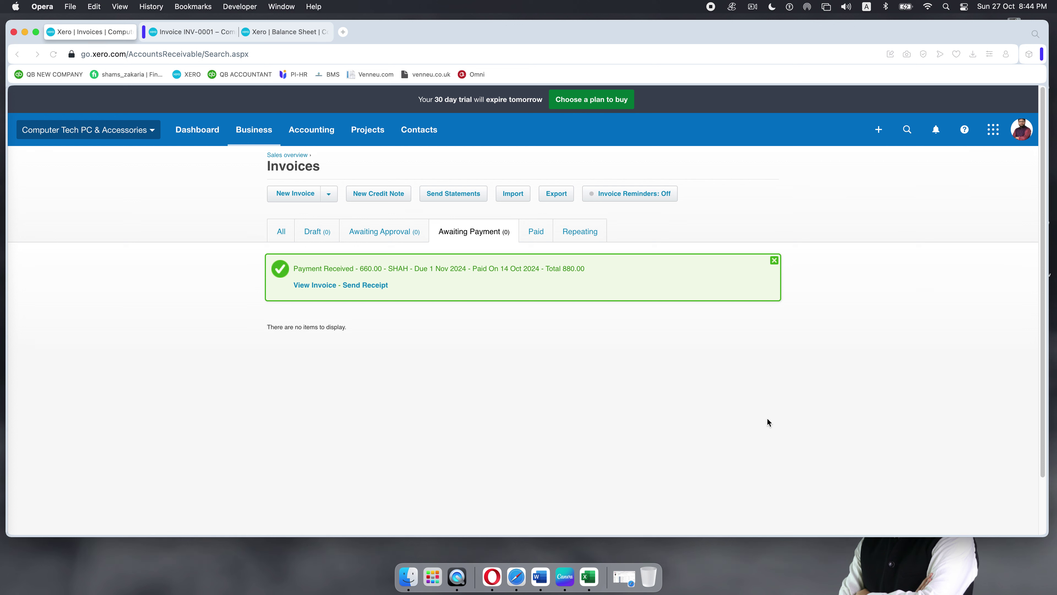
left_click(774, 260)
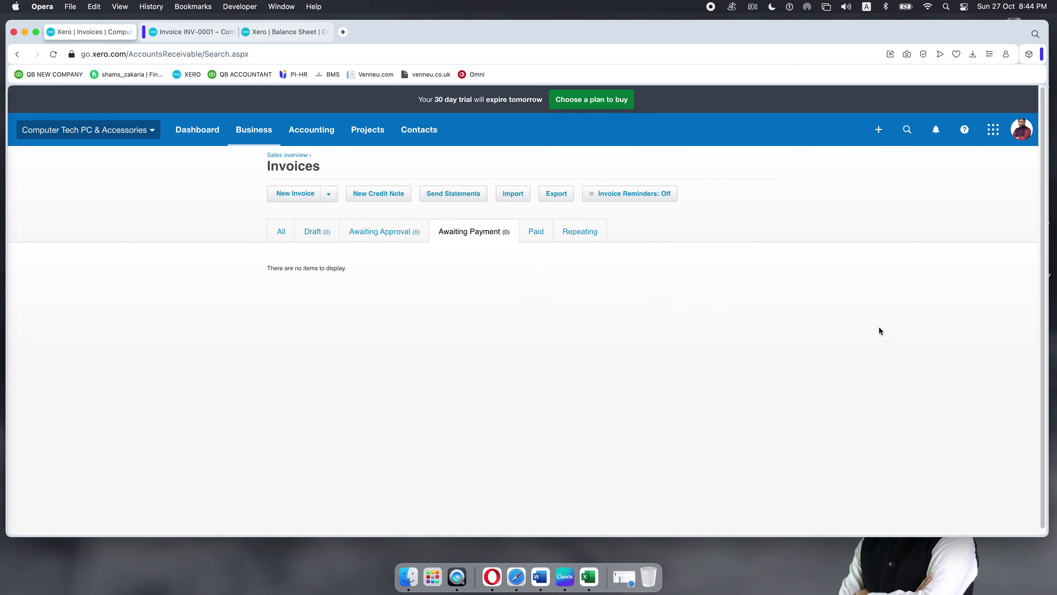